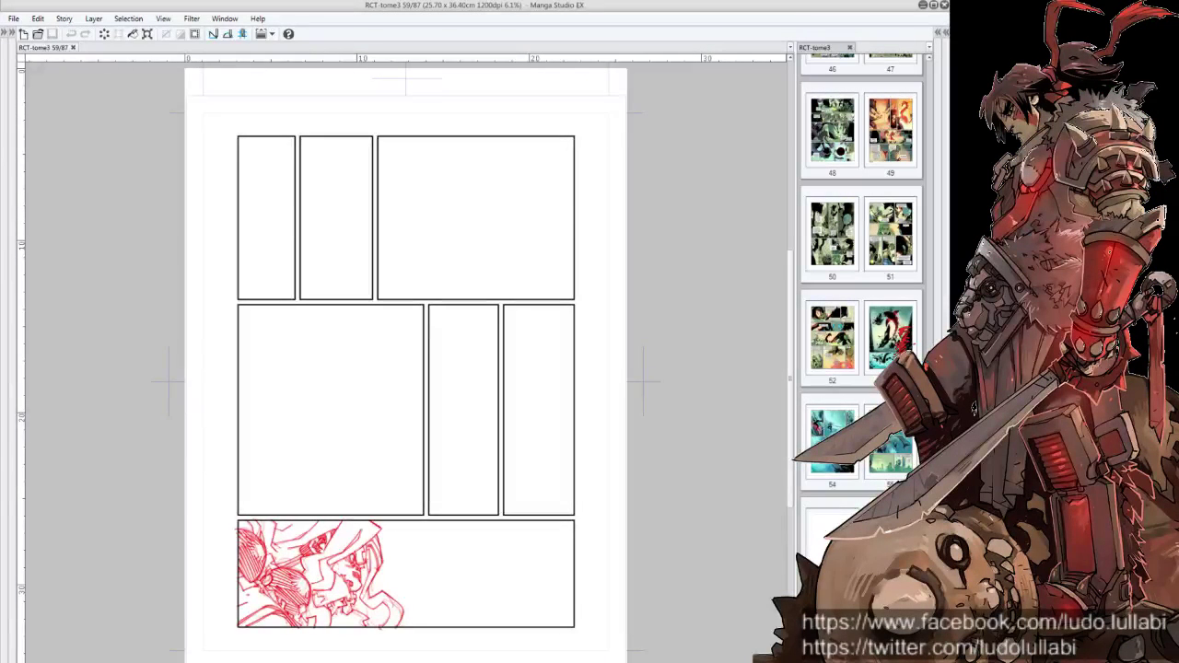
Restore the hidden tool, sub tool, navigator and layer palettes around page 59
{"action": "left_click", "coordinate": [693, 345]}
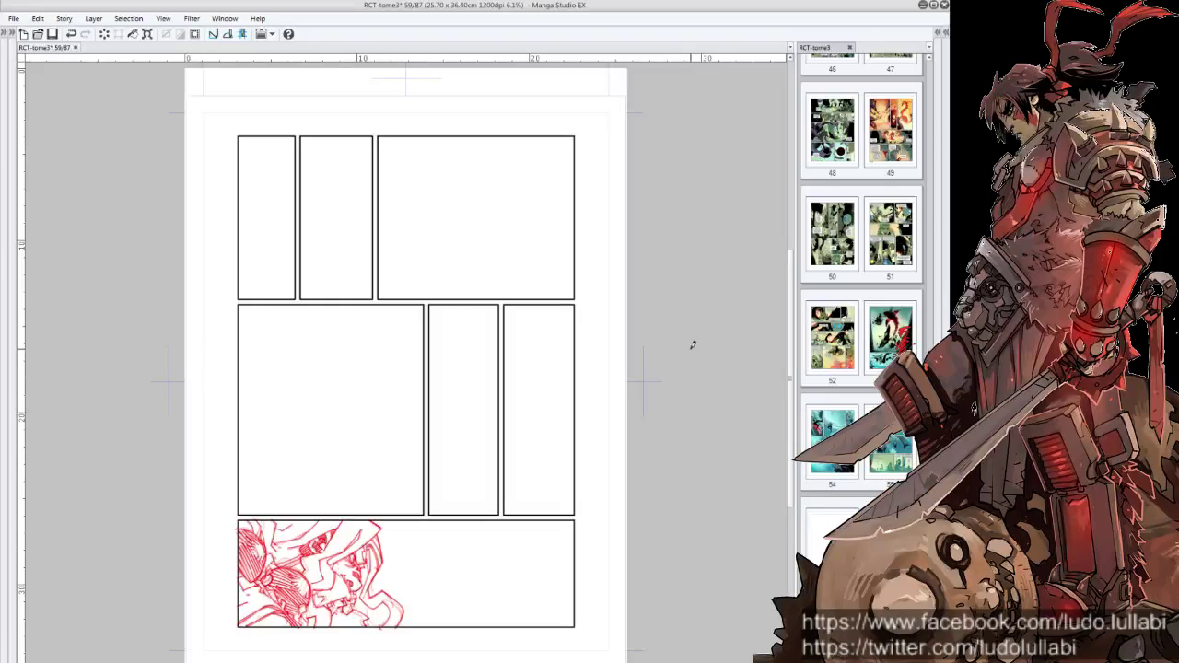
{"action": "key", "text": "Tab"}
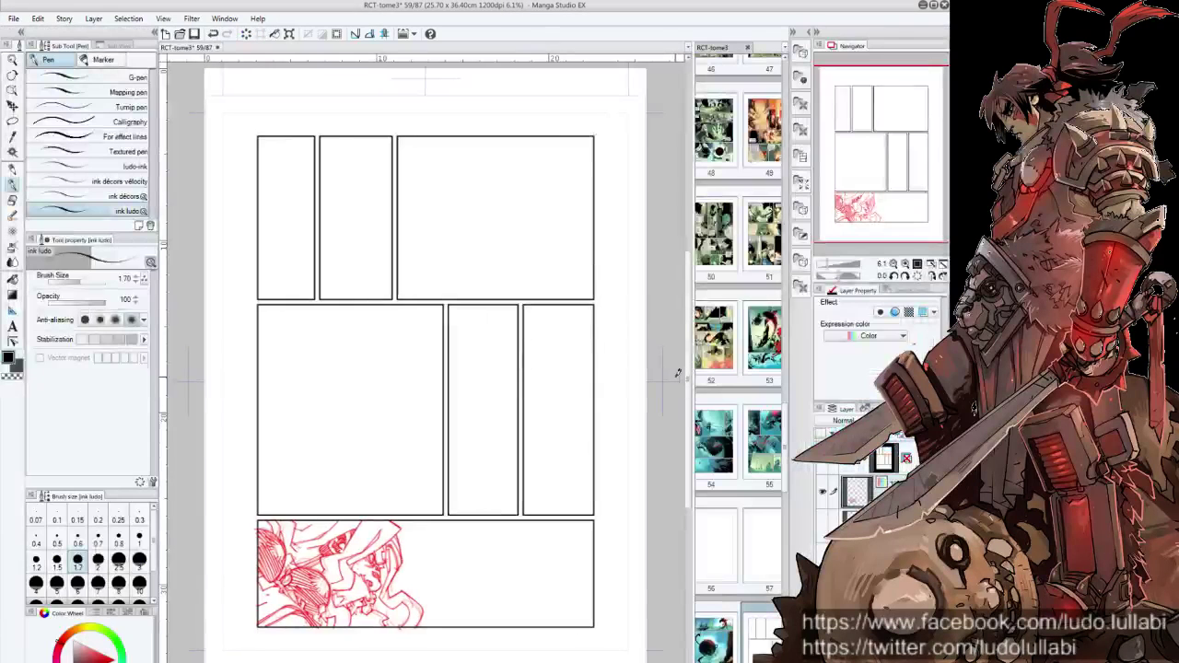
Show the blue pencil rough layer, checking the red sketch layer off and back on
{"action": "left_click", "coordinate": [823, 528]}
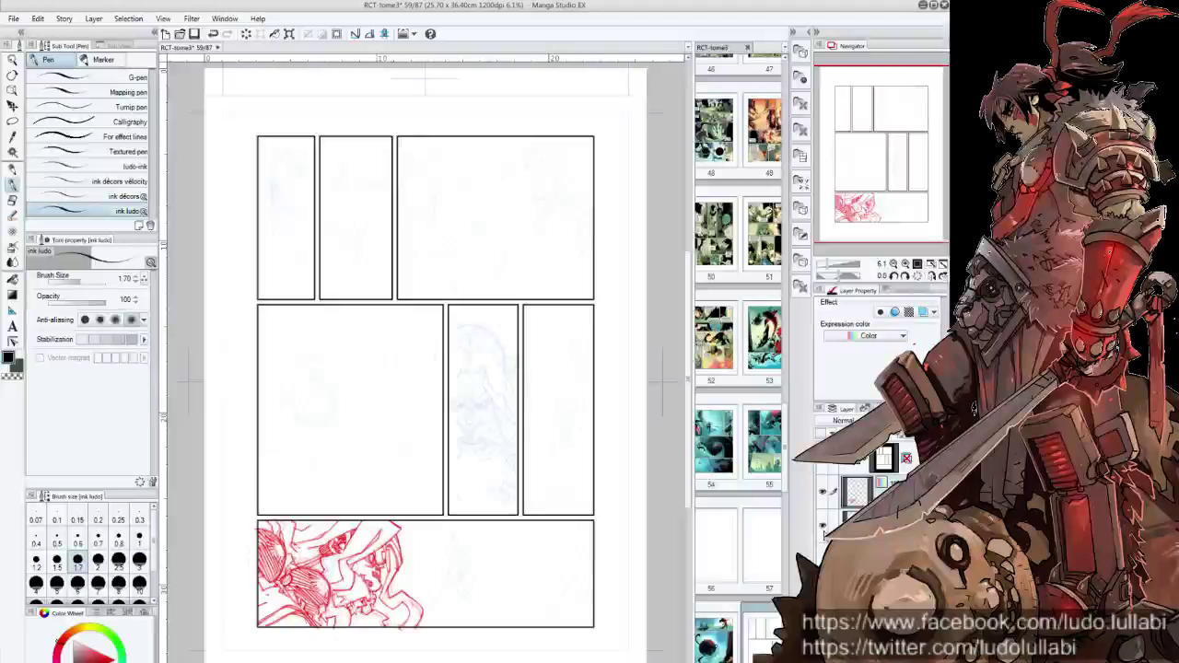
{"action": "left_click", "coordinate": [826, 501]}
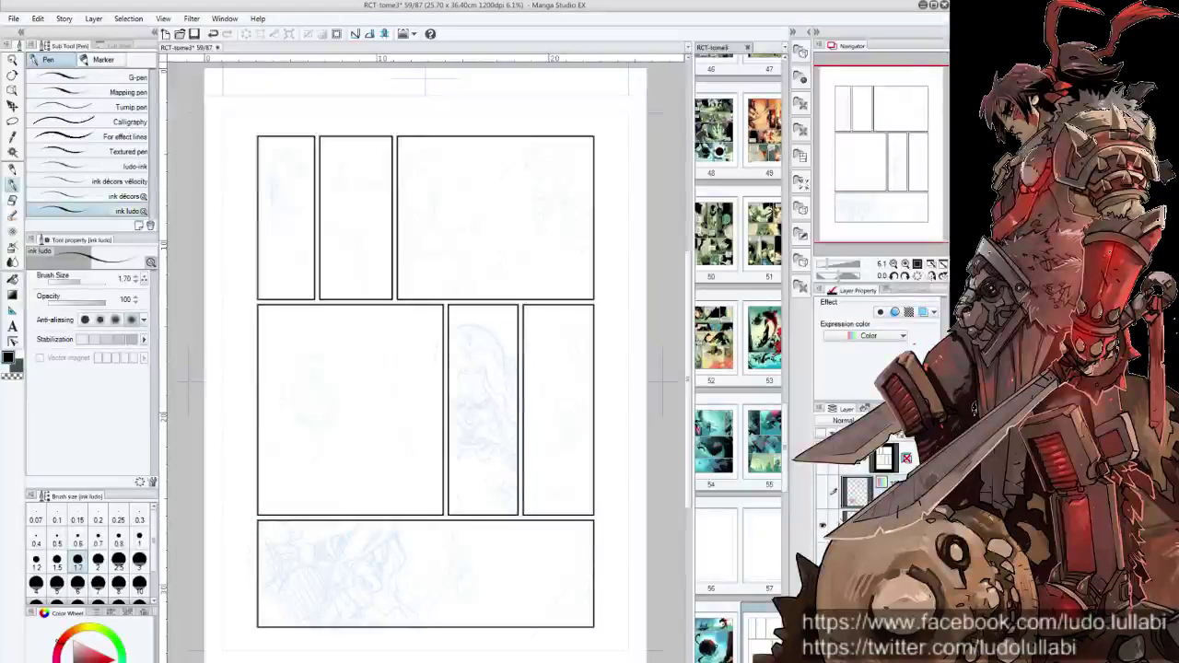
{"action": "left_click", "coordinate": [826, 502]}
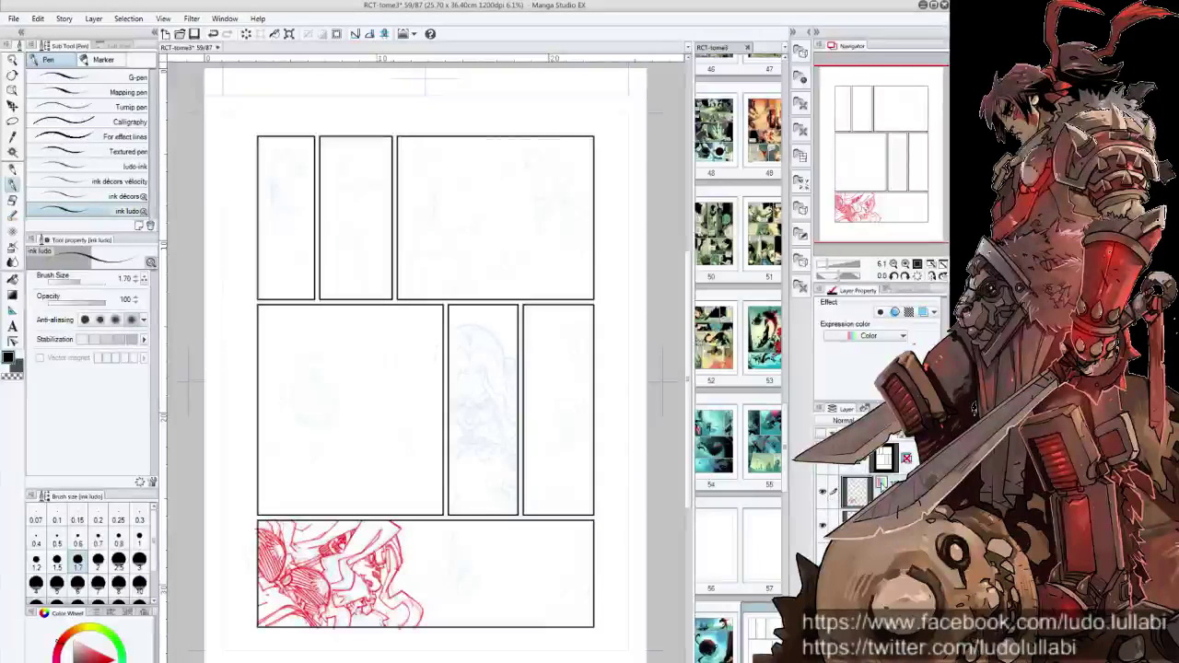
{"action": "left_click", "coordinate": [822, 513]}
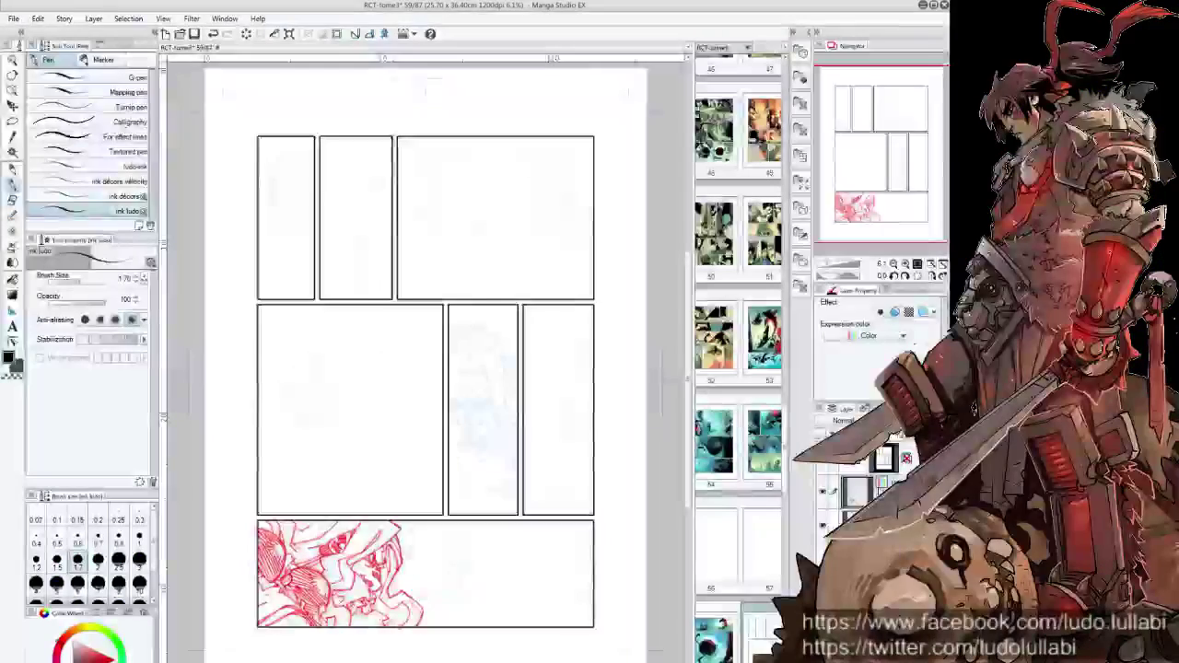
{"action": "left_click", "coordinate": [823, 513]}
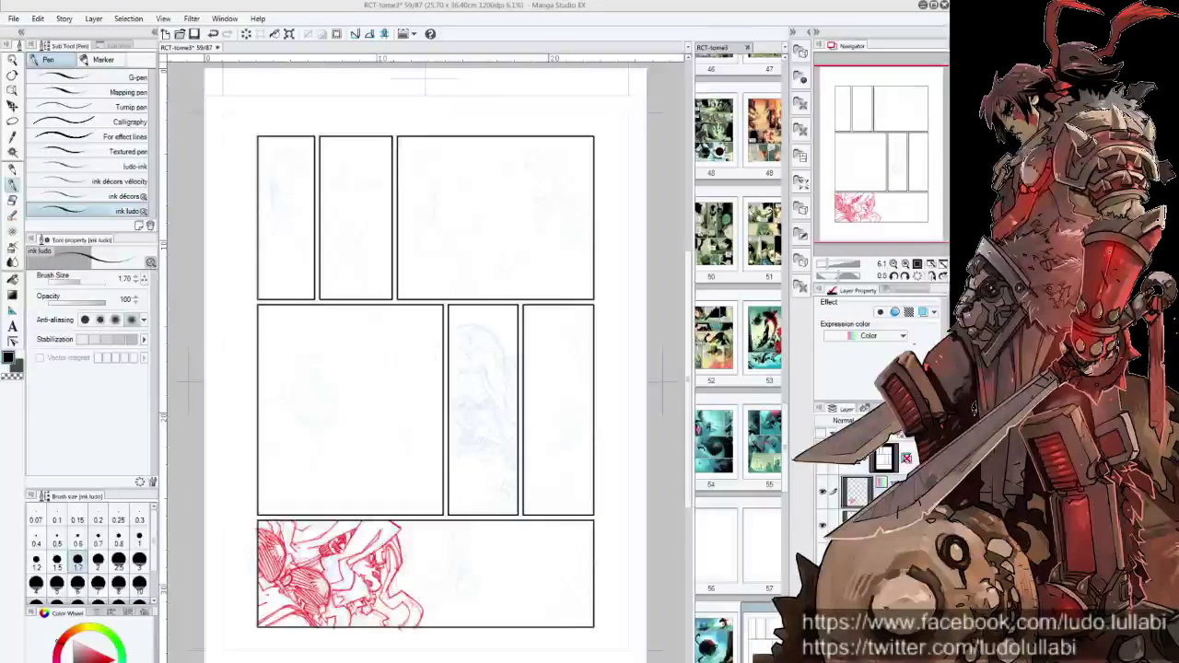
{"action": "left_click_drag", "start_coordinate": [872, 148], "coordinate": [847, 143]}
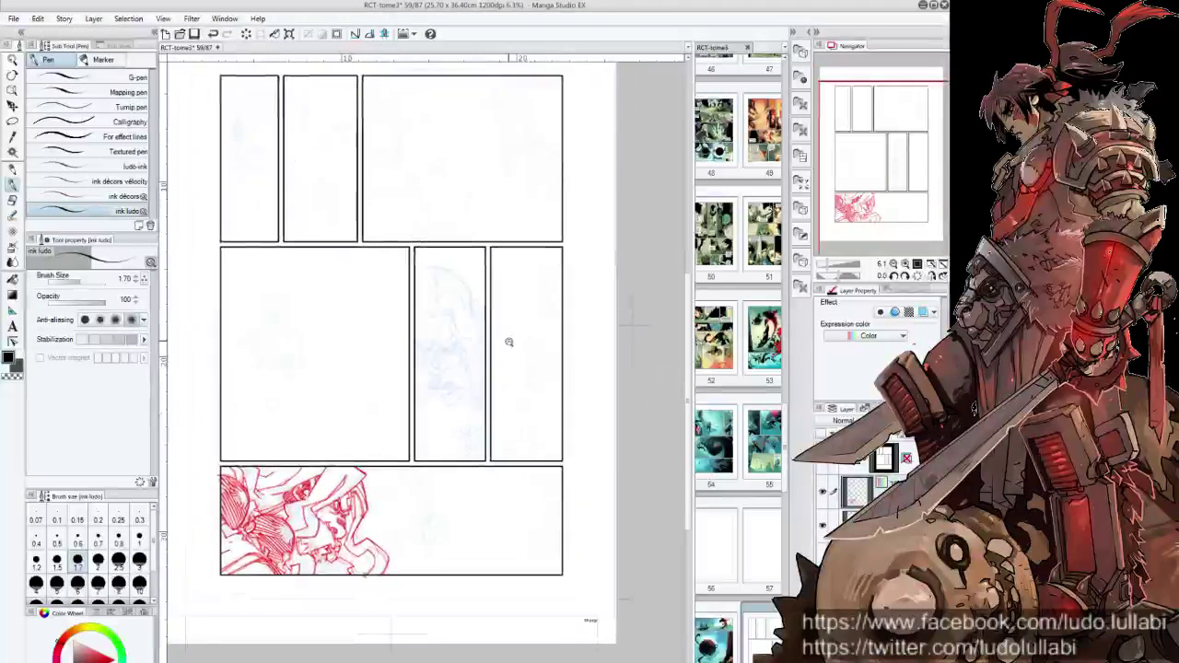
Select the Colored pencil in red at brush size 0.8
{"action": "scroll", "coordinate": [507, 339], "scroll_direction": "up", "scroll_amount": 3}
{"action": "left_click", "coordinate": [12, 169]}
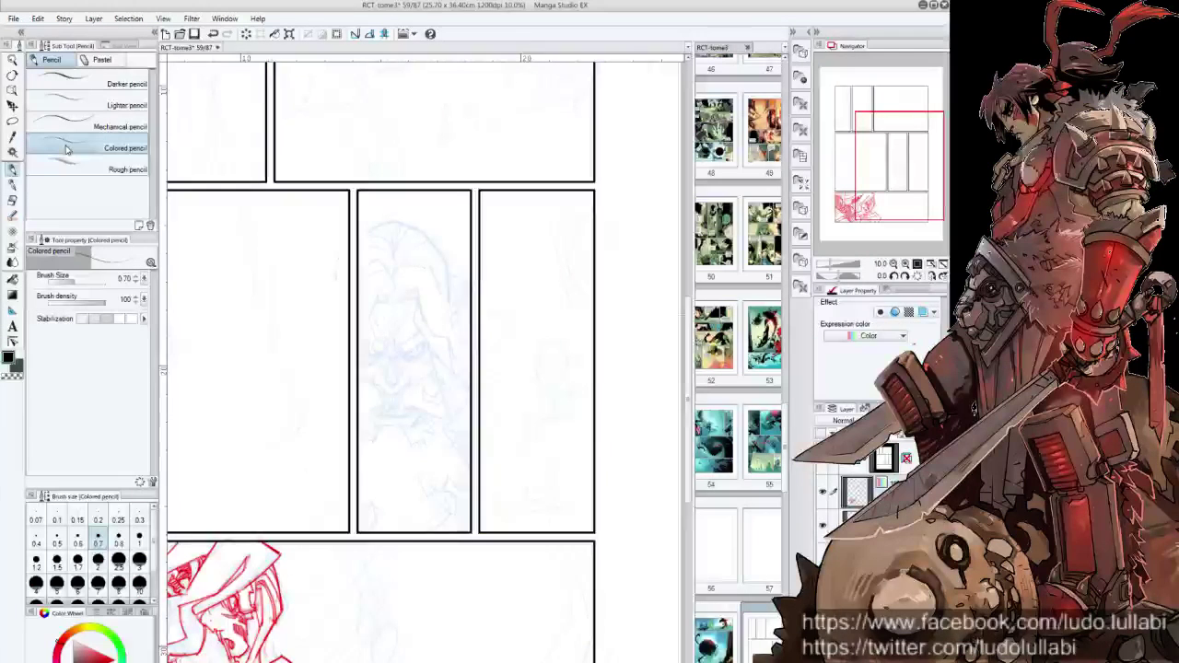
{"action": "left_click", "coordinate": [118, 538]}
{"action": "left_click", "coordinate": [96, 658]}
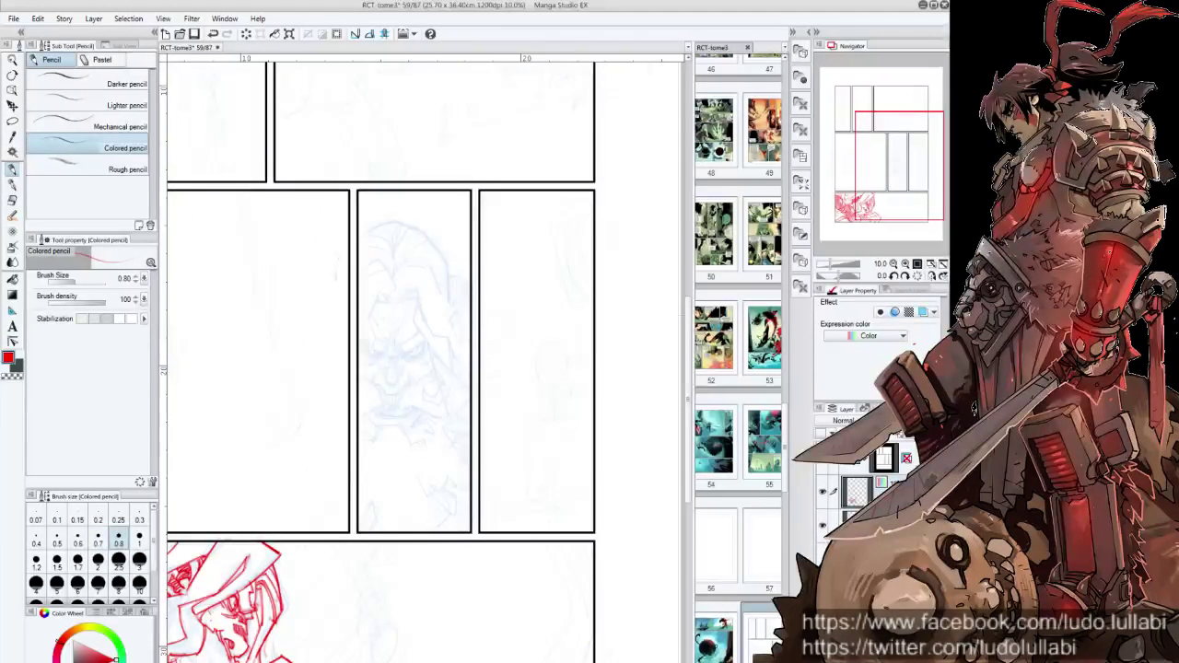
Zoom in and draw a first red stroke in the tall middle panel
{"action": "scroll", "coordinate": [448, 368], "scroll_direction": "up", "scroll_amount": 1}
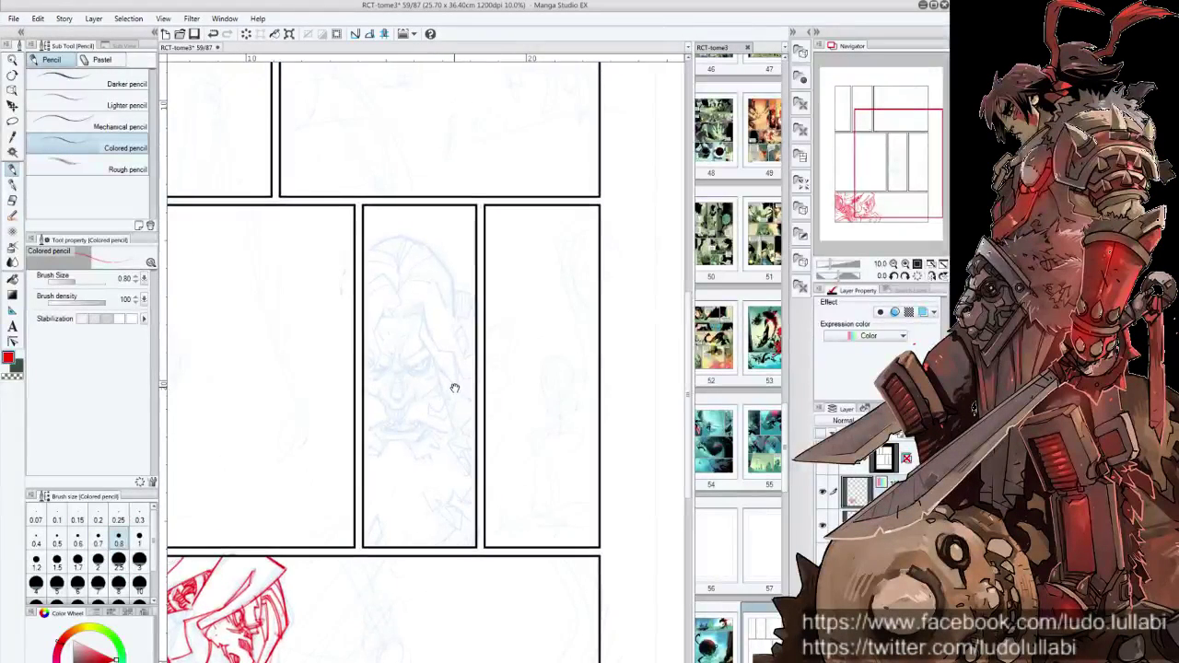
{"action": "scroll", "coordinate": [455, 388], "scroll_direction": "up", "scroll_amount": 1}
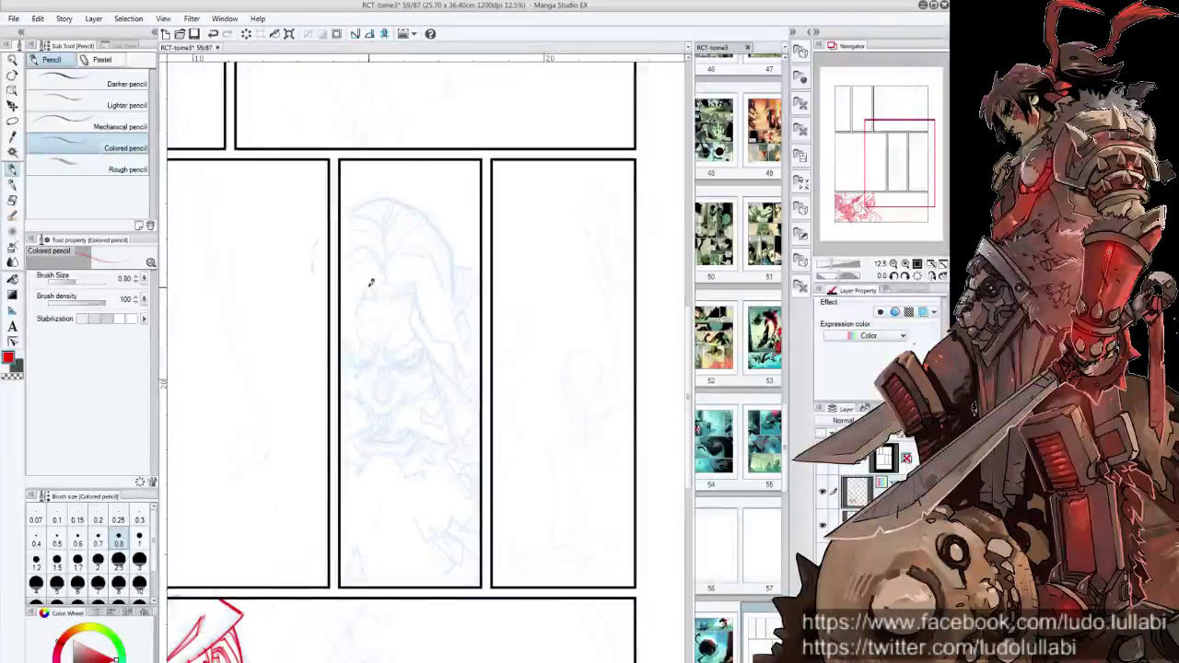
{"action": "left_click_drag", "start_coordinate": [365, 290], "coordinate": [355, 317]}
At brush size 1.00, sketch the face's left outline and hooked strokes in red
{"action": "left_click", "coordinate": [139, 536]}
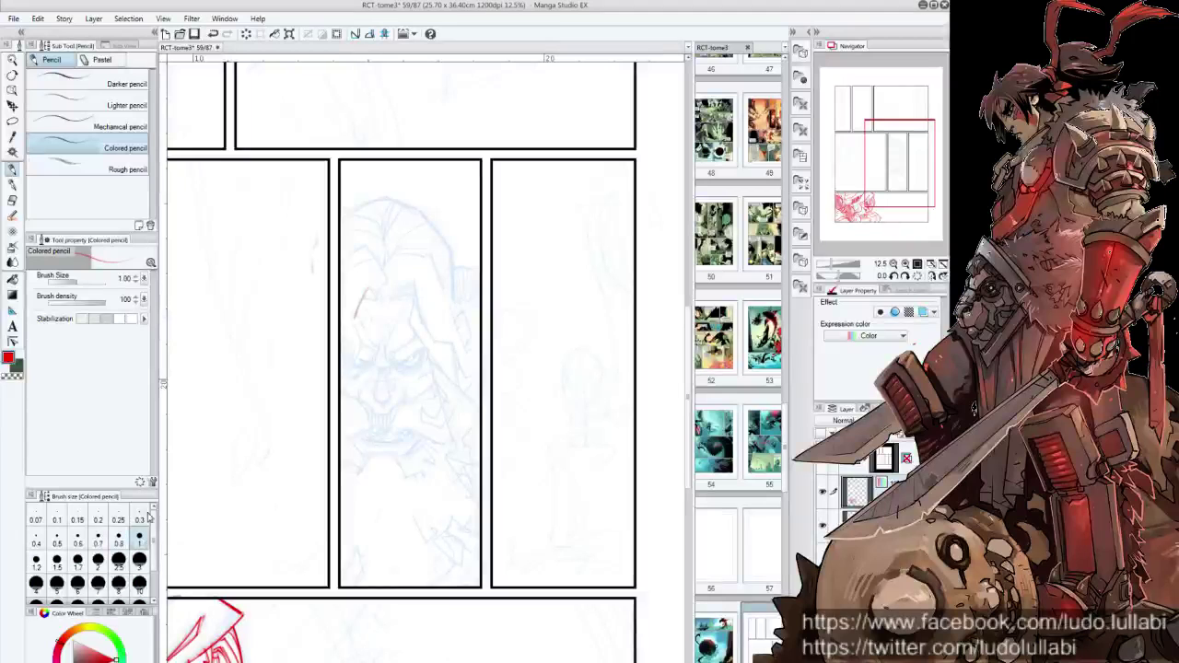
{"action": "left_click_drag", "start_coordinate": [356, 318], "coordinate": [355, 346]}
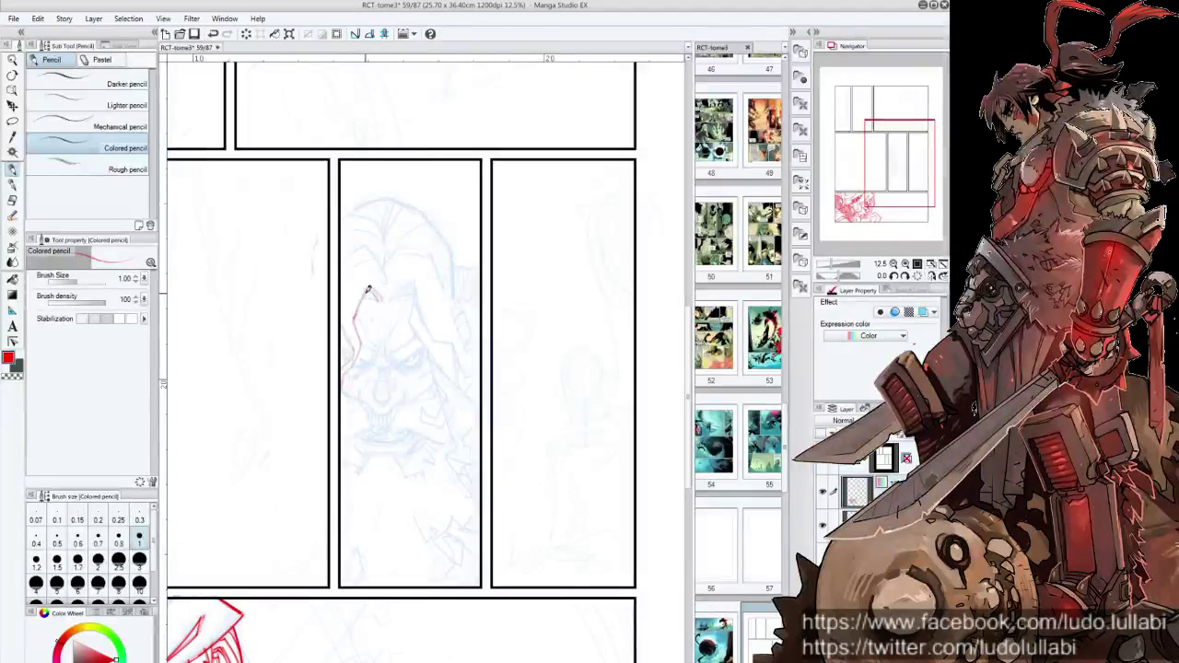
{"action": "mouse_move", "coordinate": [367, 293]}
{"action": "left_mouse_down"}
{"action": "mouse_move", "coordinate": [379, 301]}
{"action": "mouse_move", "coordinate": [413, 283]}
{"action": "mouse_move", "coordinate": [444, 366]}
{"action": "mouse_move", "coordinate": [472, 398]}
{"action": "left_mouse_up"}
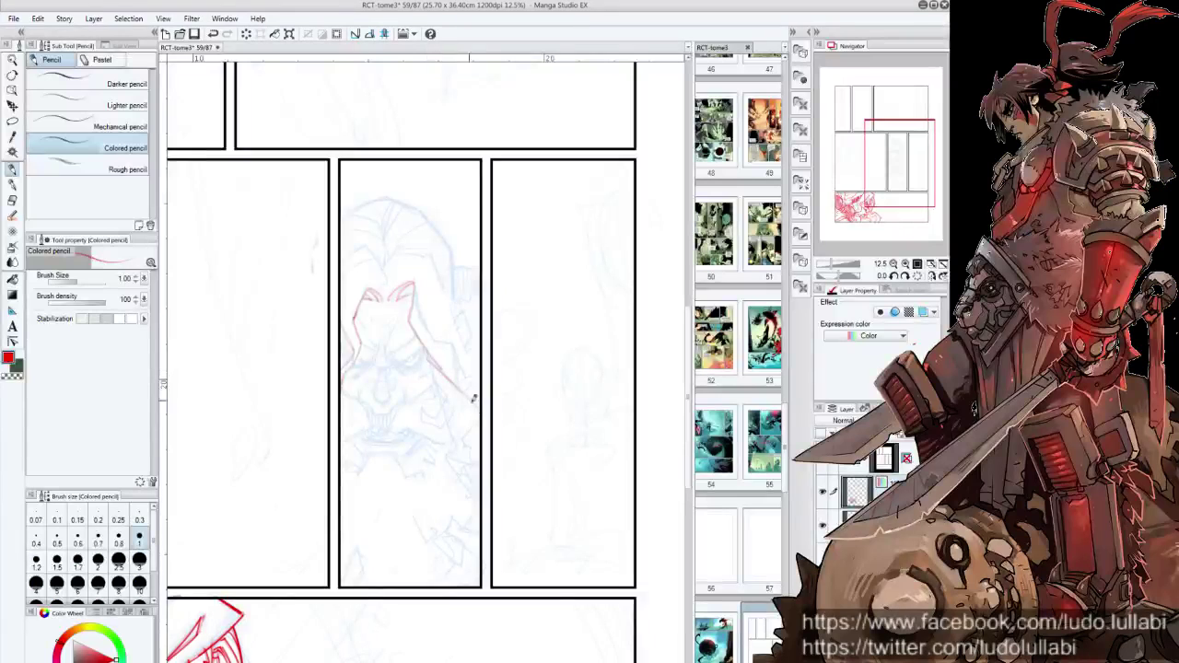
{"action": "mouse_move", "coordinate": [434, 364]}
{"action": "left_mouse_down"}
{"action": "mouse_move", "coordinate": [448, 389]}
{"action": "mouse_move", "coordinate": [430, 414]}
{"action": "mouse_move", "coordinate": [442, 421]}
{"action": "left_mouse_up"}
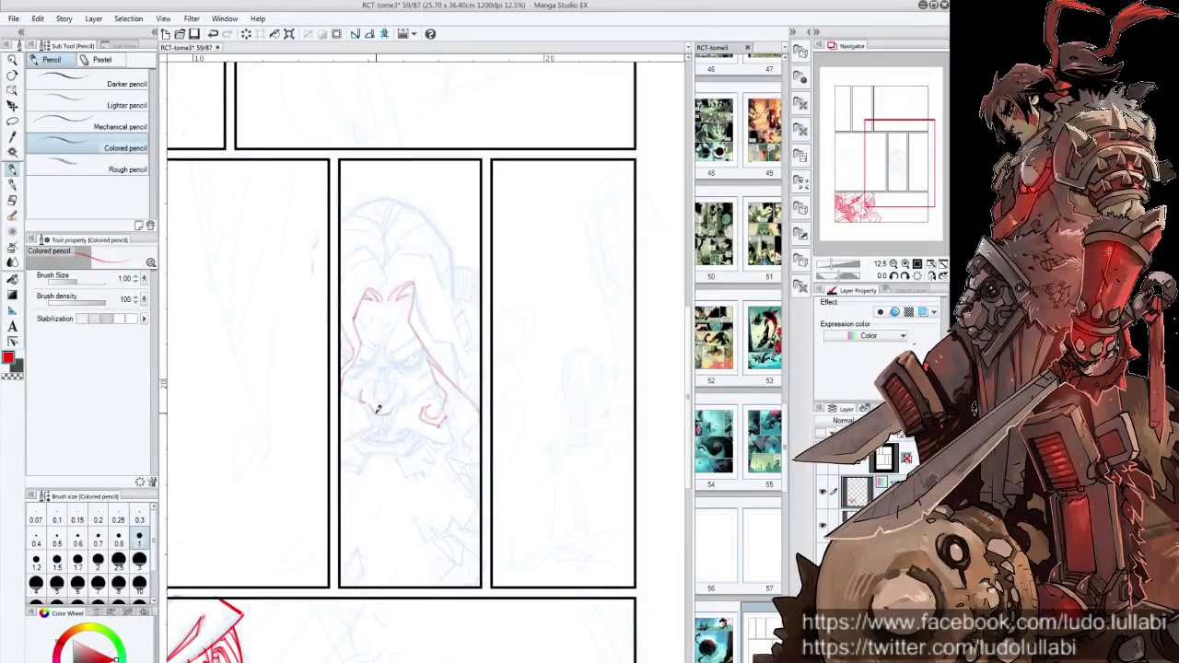
Add red marks under the mouth, near the eye and along the face's right edge
{"action": "left_click_drag", "start_coordinate": [377, 409], "coordinate": [394, 405]}
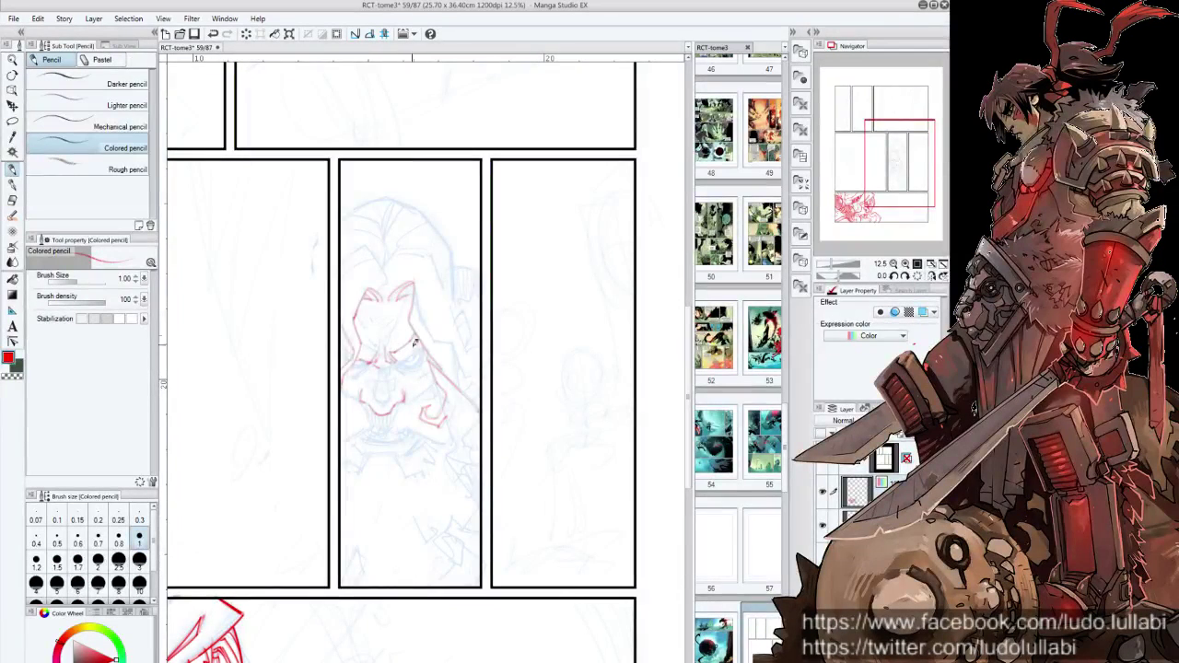
{"action": "left_click_drag", "start_coordinate": [398, 359], "coordinate": [411, 352]}
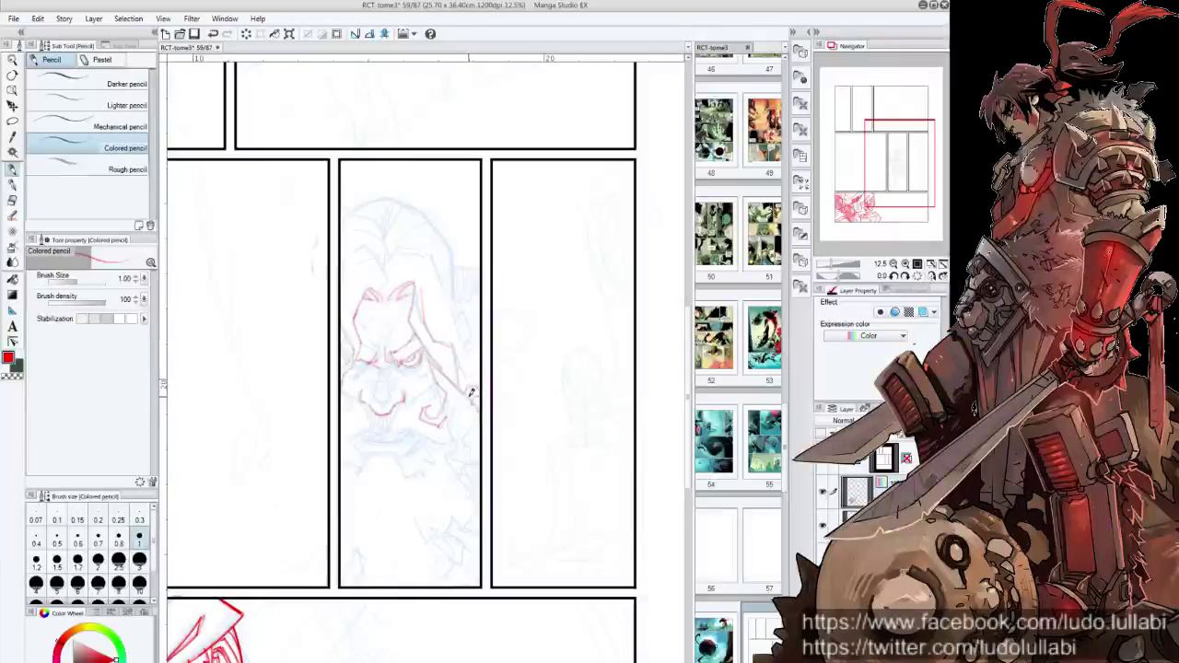
{"action": "left_click_drag", "start_coordinate": [460, 363], "coordinate": [477, 378]}
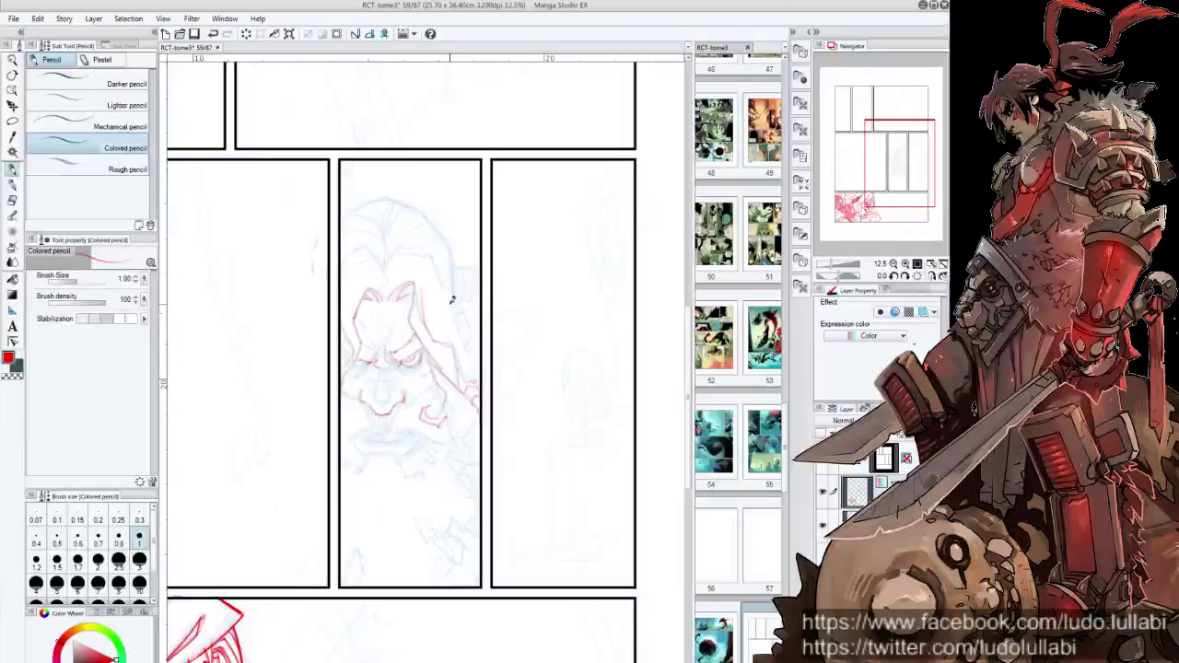
{"action": "left_click_drag", "start_coordinate": [467, 339], "coordinate": [478, 342]}
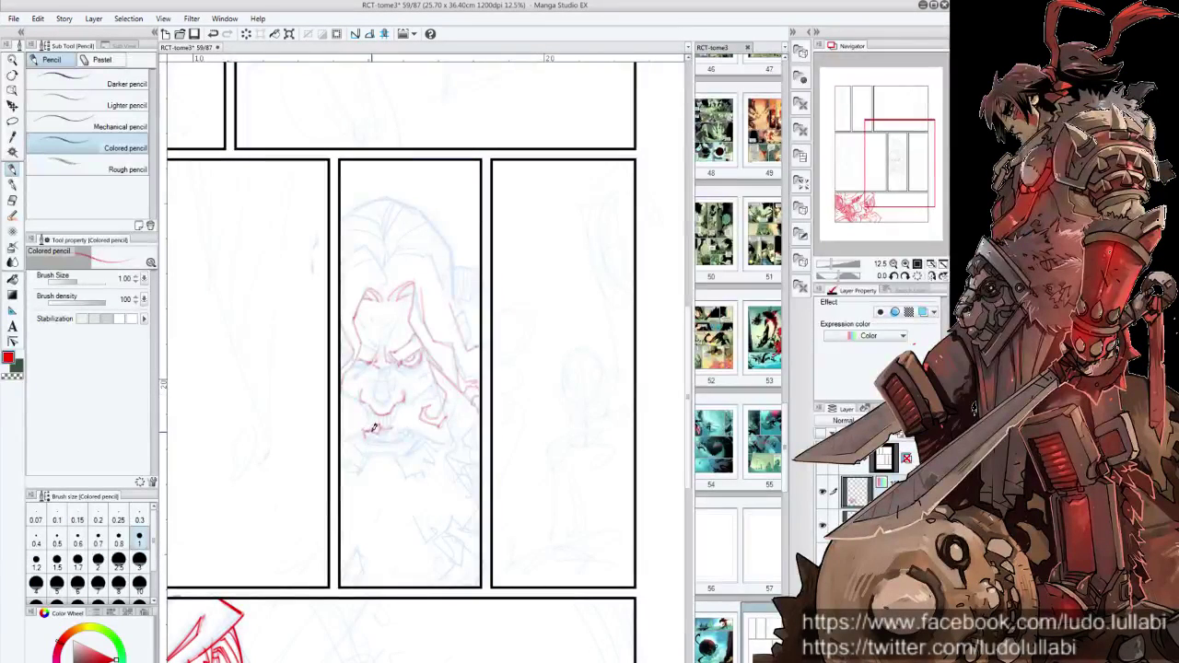
Draw the mouth, lower lip, teeth and chin strokes in red
{"action": "left_click_drag", "start_coordinate": [369, 430], "coordinate": [409, 429]}
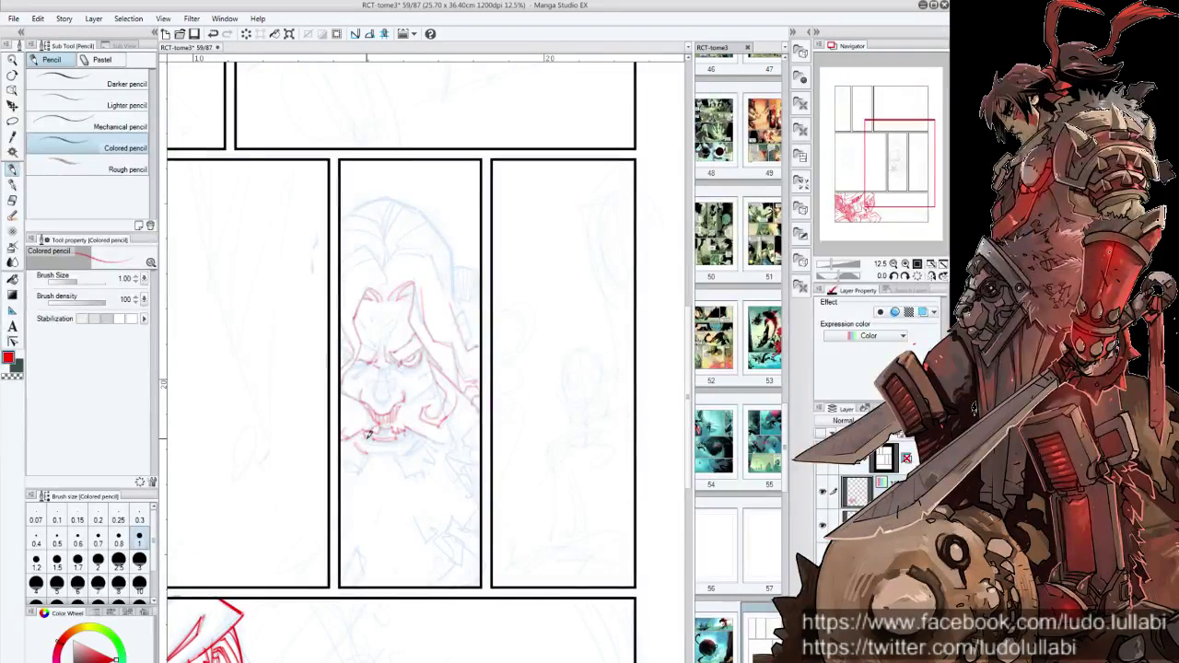
{"action": "left_click_drag", "start_coordinate": [368, 450], "coordinate": [400, 435]}
{"action": "left_click_drag", "start_coordinate": [373, 452], "coordinate": [406, 440]}
{"action": "left_click_drag", "start_coordinate": [350, 463], "coordinate": [411, 428]}
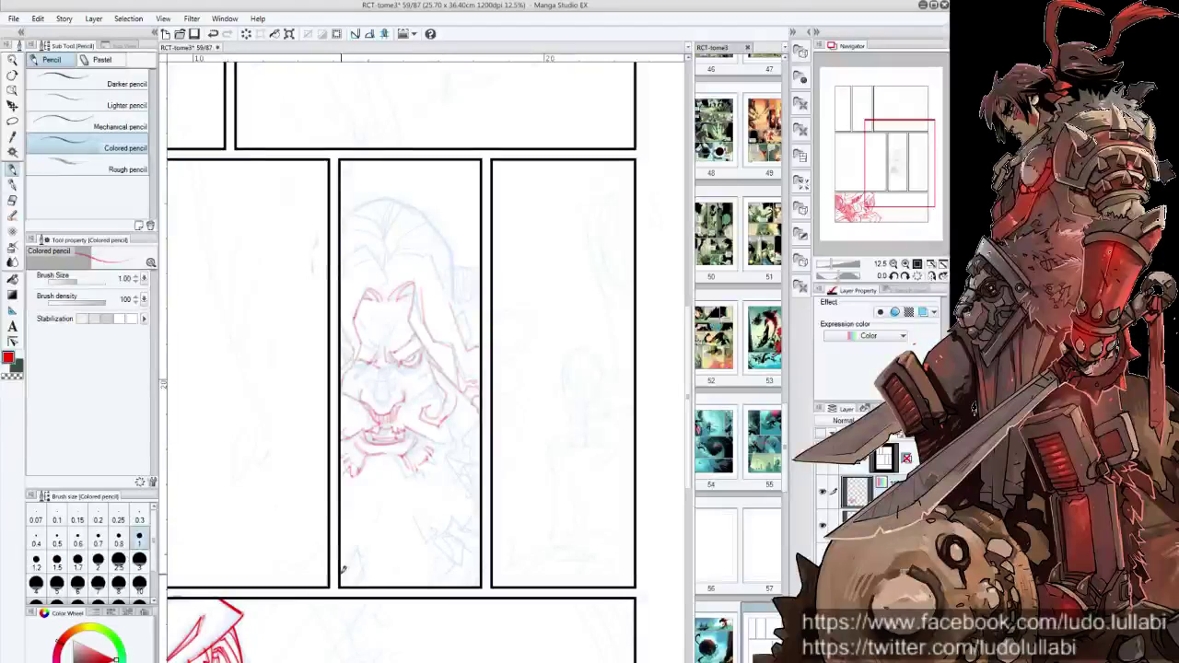
Add red strokes lower in the panel, then undo the unwanted ones
{"action": "left_click_drag", "start_coordinate": [355, 553], "coordinate": [343, 582]}
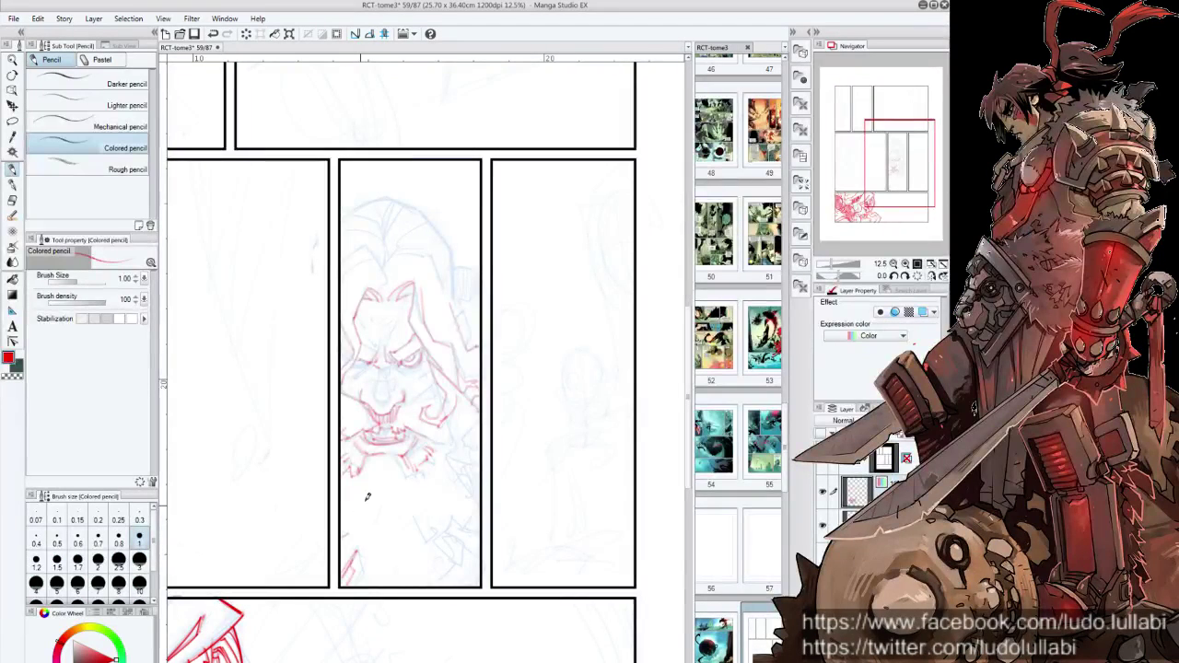
{"action": "mouse_move", "coordinate": [427, 528]}
{"action": "left_mouse_down"}
{"action": "mouse_move", "coordinate": [440, 542]}
{"action": "mouse_move", "coordinate": [455, 514]}
{"action": "left_mouse_up"}
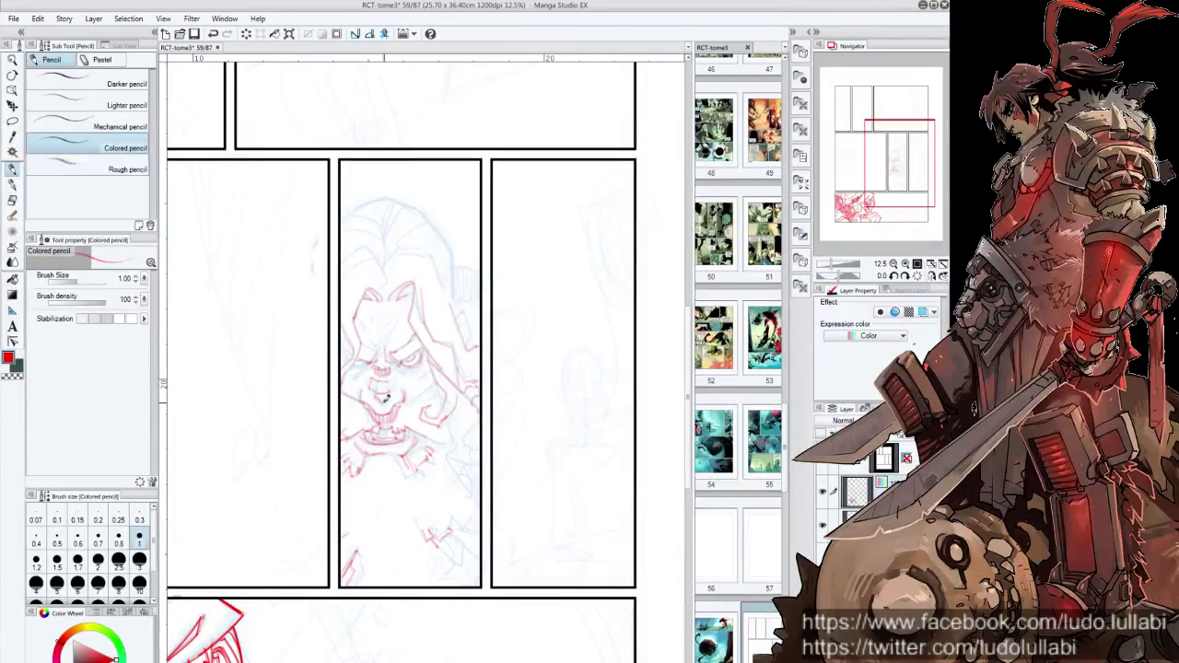
{"action": "key", "text": "ctrl+z"}
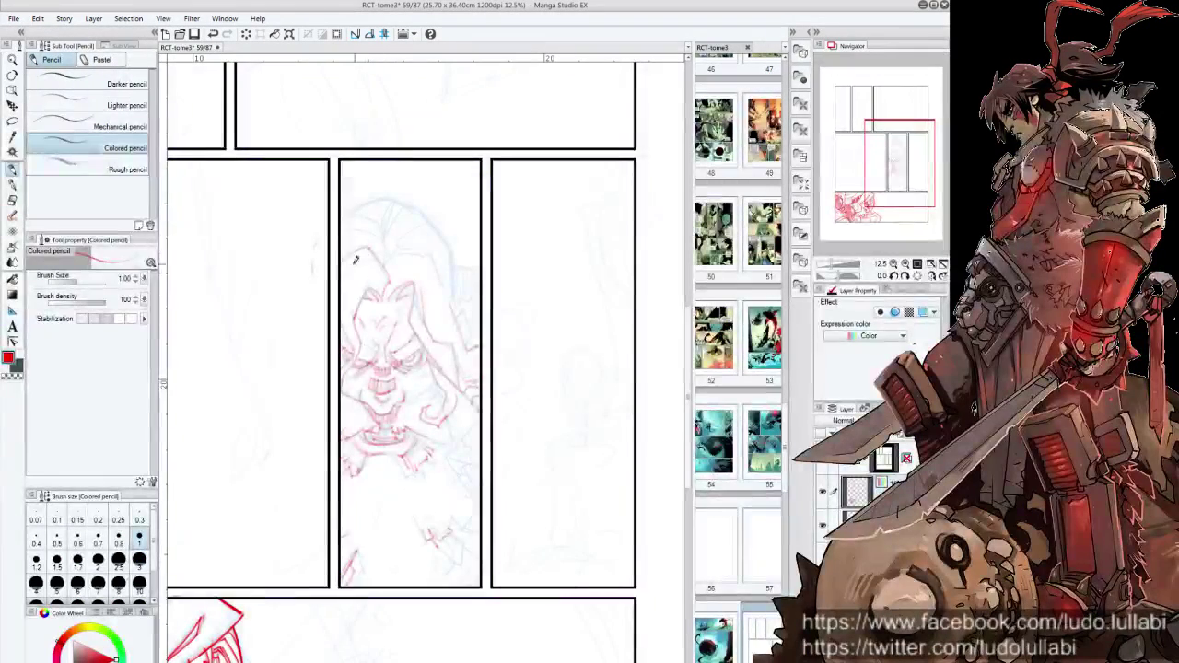
Sketch the head's top arc, an inner head stroke, and lines at the figure's lower right
{"action": "mouse_move", "coordinate": [354, 241]}
{"action": "left_mouse_down"}
{"action": "mouse_move", "coordinate": [380, 236]}
{"action": "mouse_move", "coordinate": [385, 192]}
{"action": "left_mouse_up"}
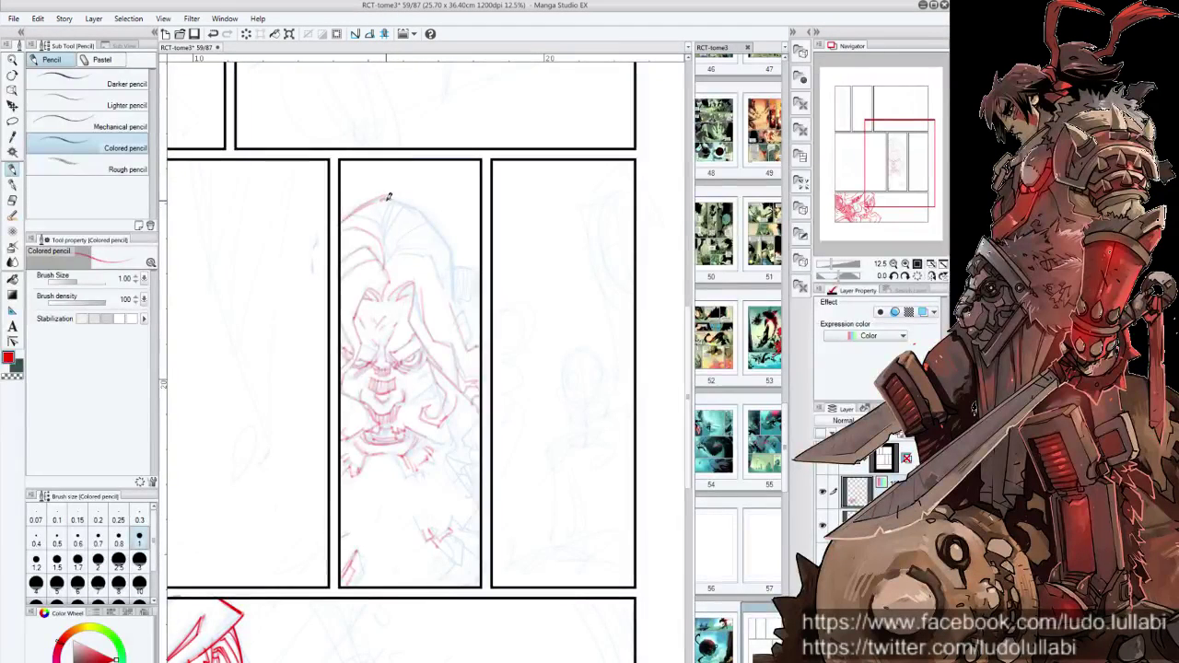
{"action": "mouse_move", "coordinate": [390, 193]}
{"action": "left_mouse_down"}
{"action": "mouse_move", "coordinate": [427, 214]}
{"action": "mouse_move", "coordinate": [464, 293]}
{"action": "left_mouse_up"}
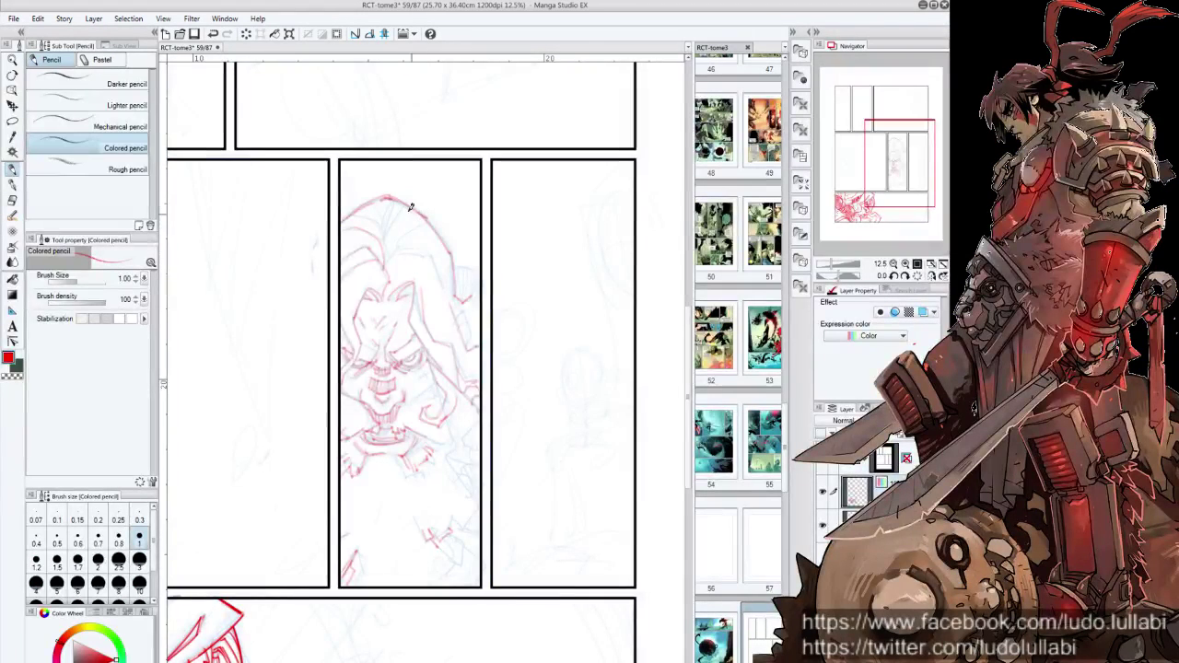
{"action": "mouse_move", "coordinate": [380, 212]}
{"action": "left_mouse_down"}
{"action": "mouse_move", "coordinate": [393, 253]}
{"action": "mouse_move", "coordinate": [448, 290]}
{"action": "mouse_move", "coordinate": [460, 328]}
{"action": "left_mouse_up"}
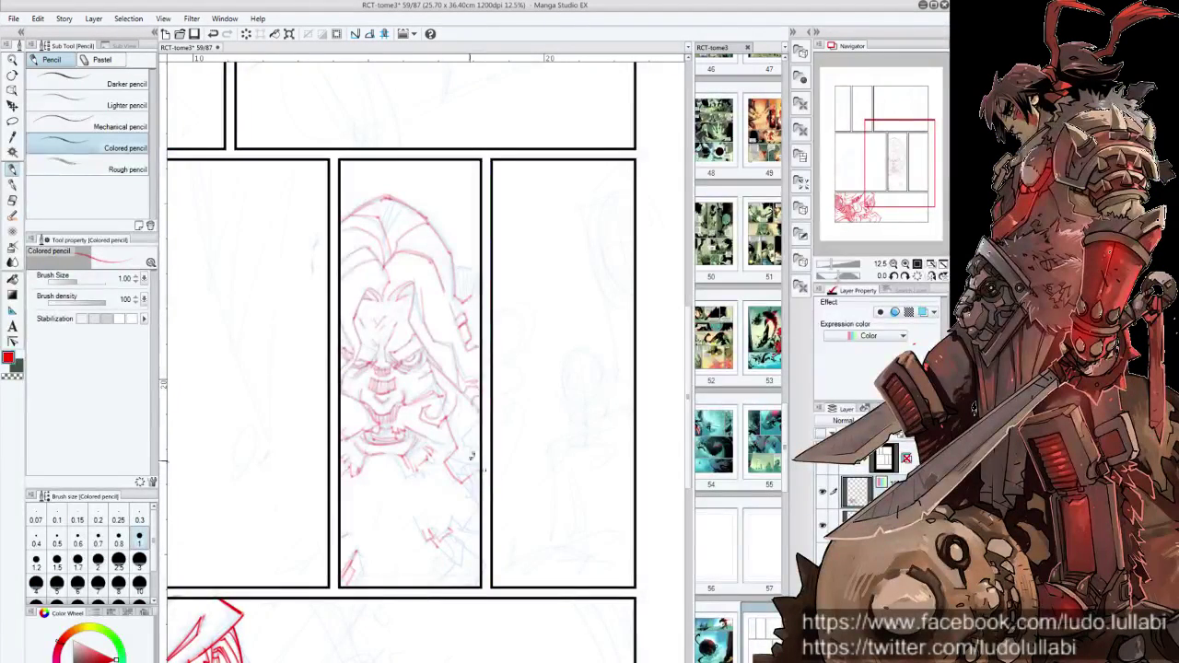
{"action": "mouse_move", "coordinate": [451, 411]}
{"action": "left_mouse_down"}
{"action": "mouse_move", "coordinate": [483, 492]}
{"action": "mouse_move", "coordinate": [483, 531]}
{"action": "mouse_move", "coordinate": [456, 585]}
{"action": "mouse_move", "coordinate": [472, 575]}
{"action": "left_mouse_up"}
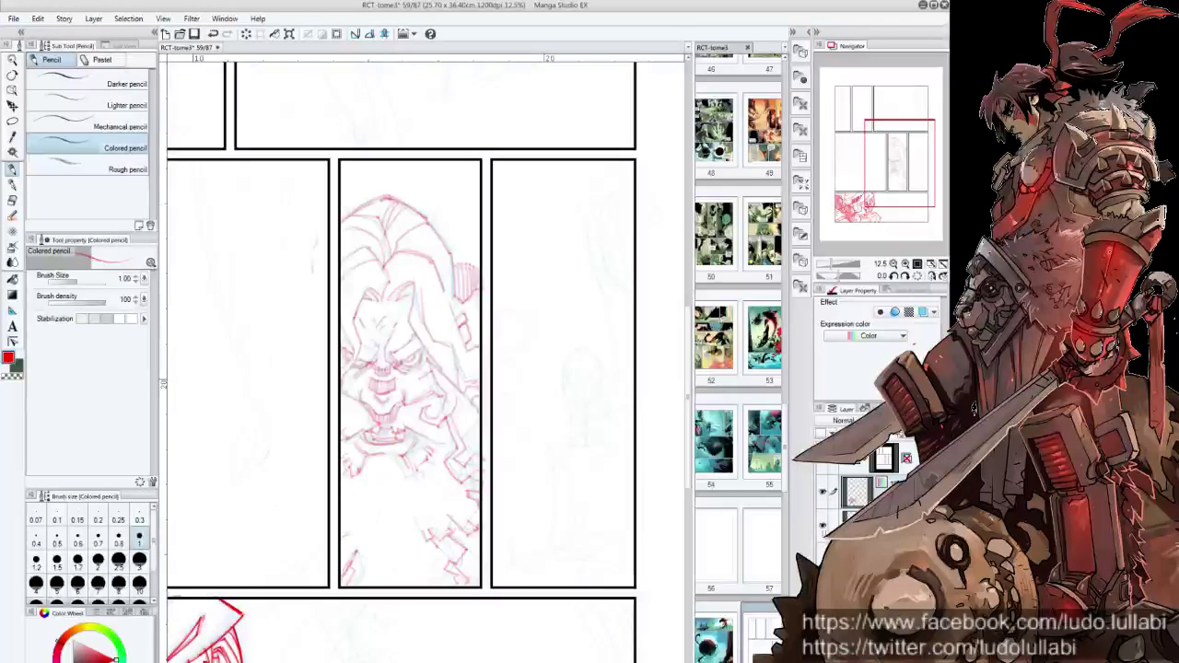
Toggle the rough layer off and on and add red detail to the eyes and mouth
{"action": "left_click", "coordinate": [829, 523]}
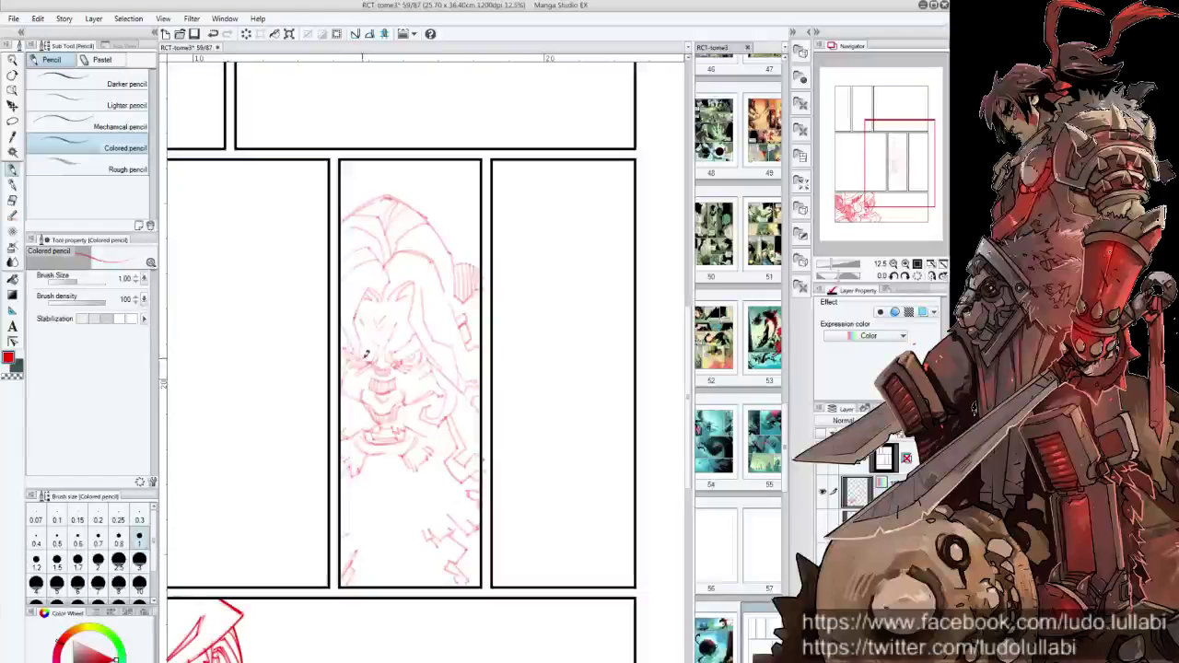
{"action": "left_click", "coordinate": [829, 522]}
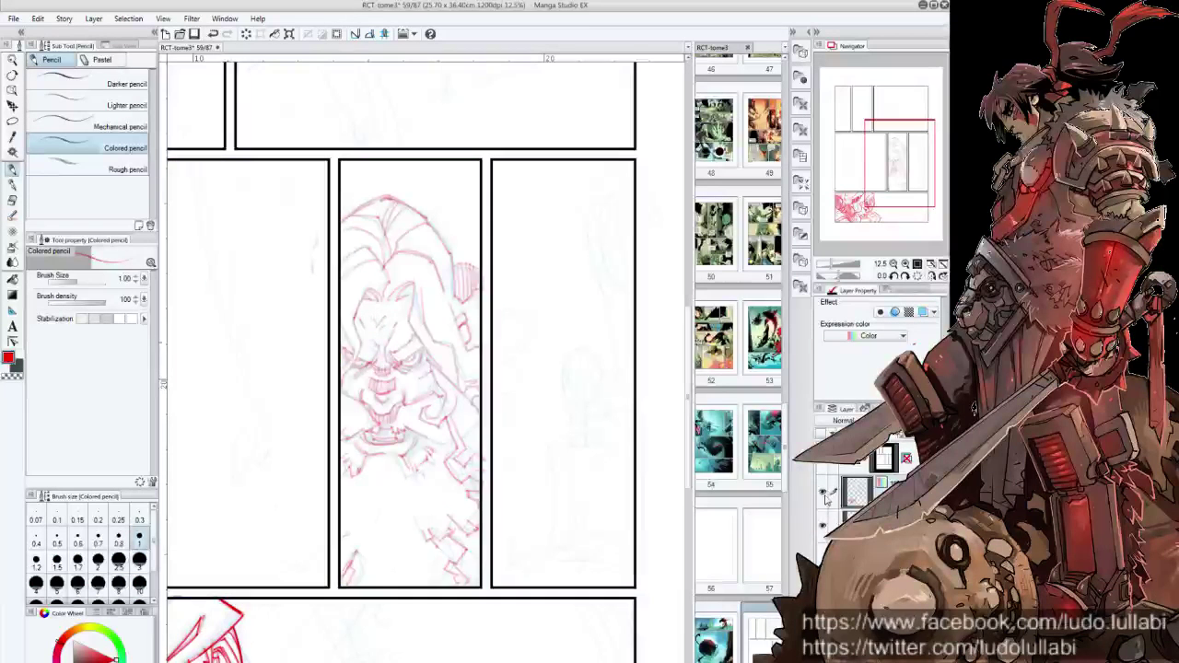
{"action": "left_click_drag", "start_coordinate": [370, 340], "coordinate": [343, 337]}
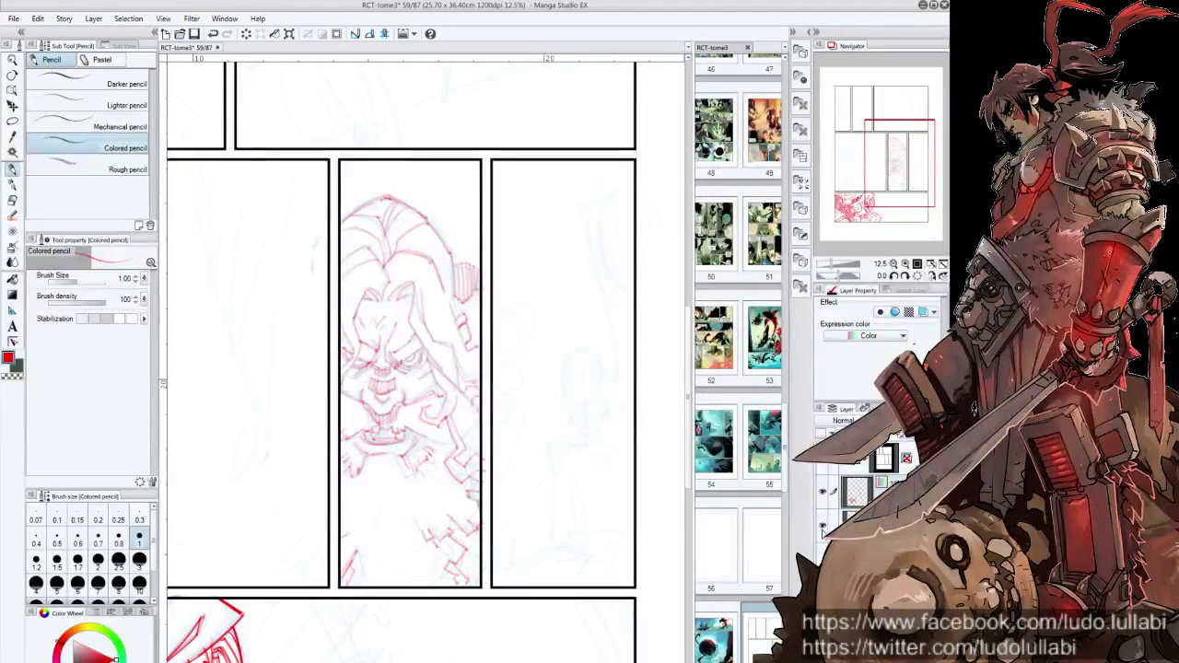
Hide the rough layer, sketch the lower face and jaw, and select the Lighter pencil
{"action": "left_click", "coordinate": [825, 528]}
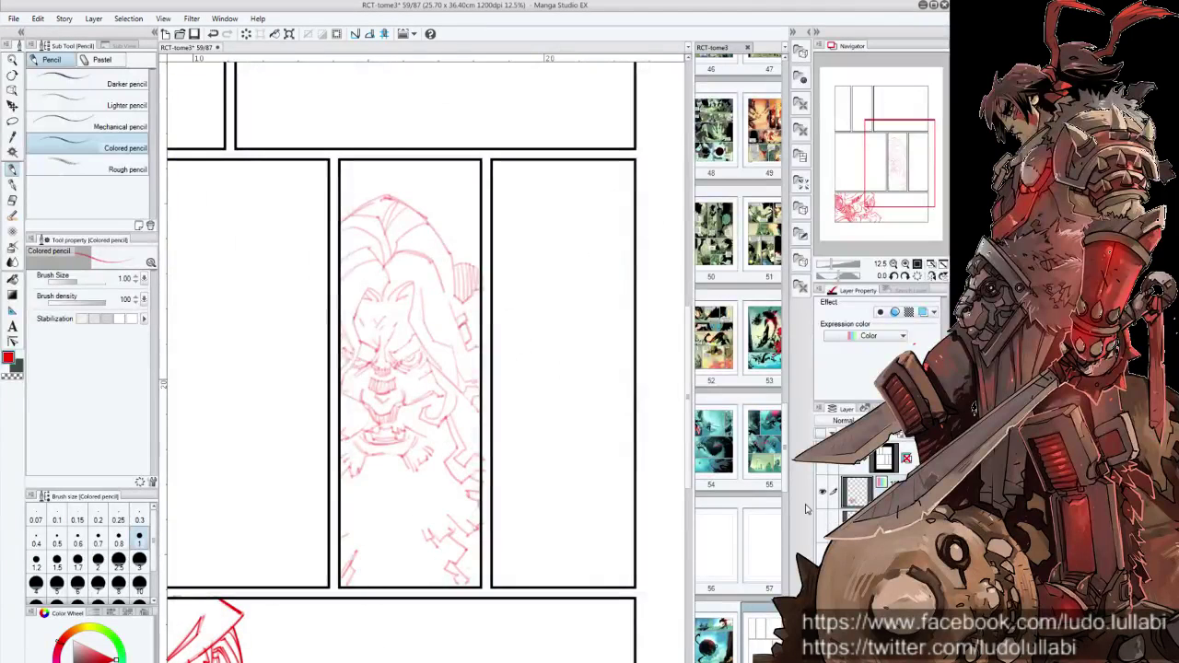
{"action": "left_click_drag", "start_coordinate": [424, 344], "coordinate": [358, 443]}
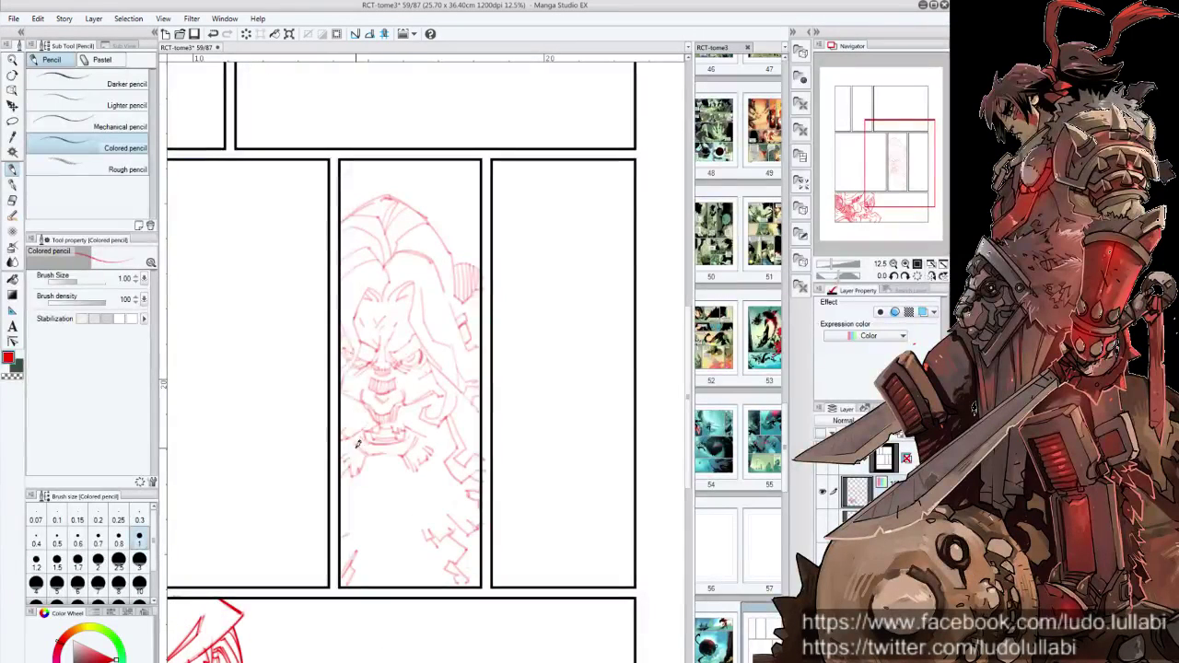
{"action": "left_click", "coordinate": [119, 105]}
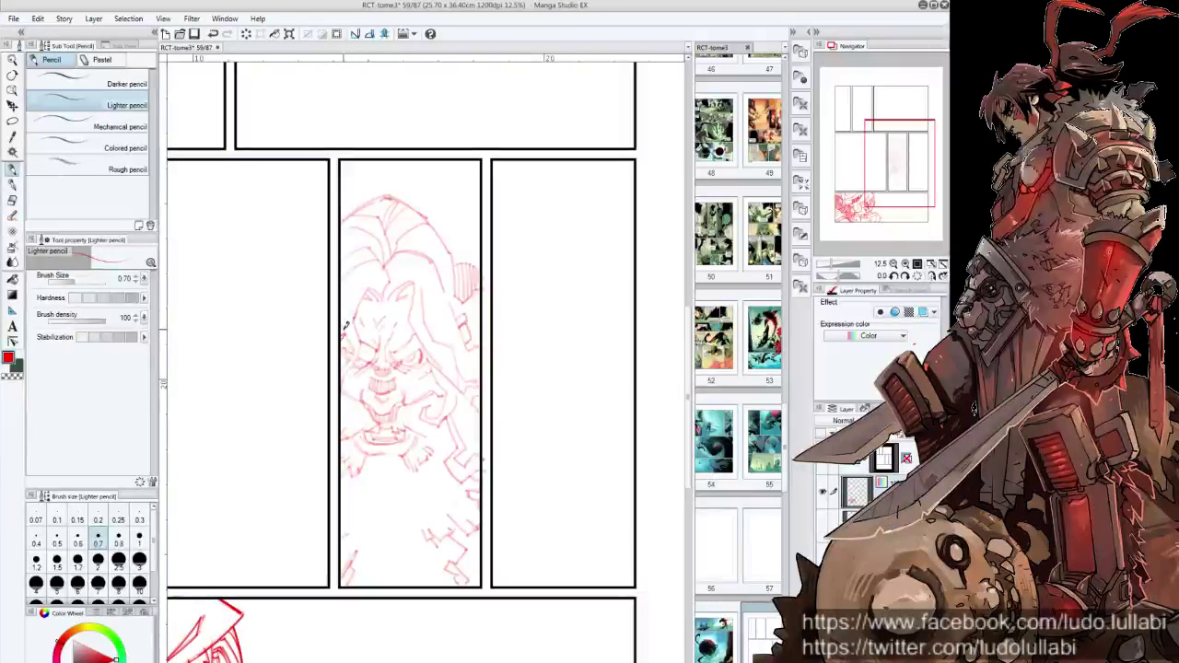
At Lighter pencil size 0.8, darken the face's left side and right eye, and add a jaw curl
{"action": "left_click", "coordinate": [119, 538]}
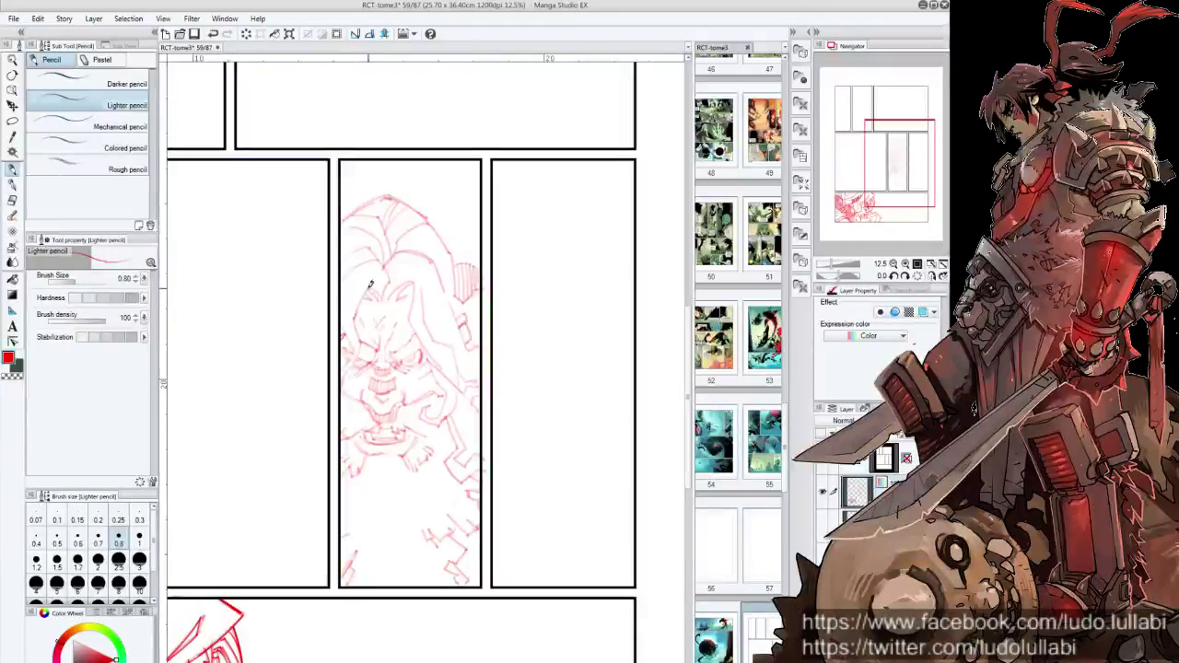
{"action": "left_click_drag", "start_coordinate": [369, 287], "coordinate": [353, 319]}
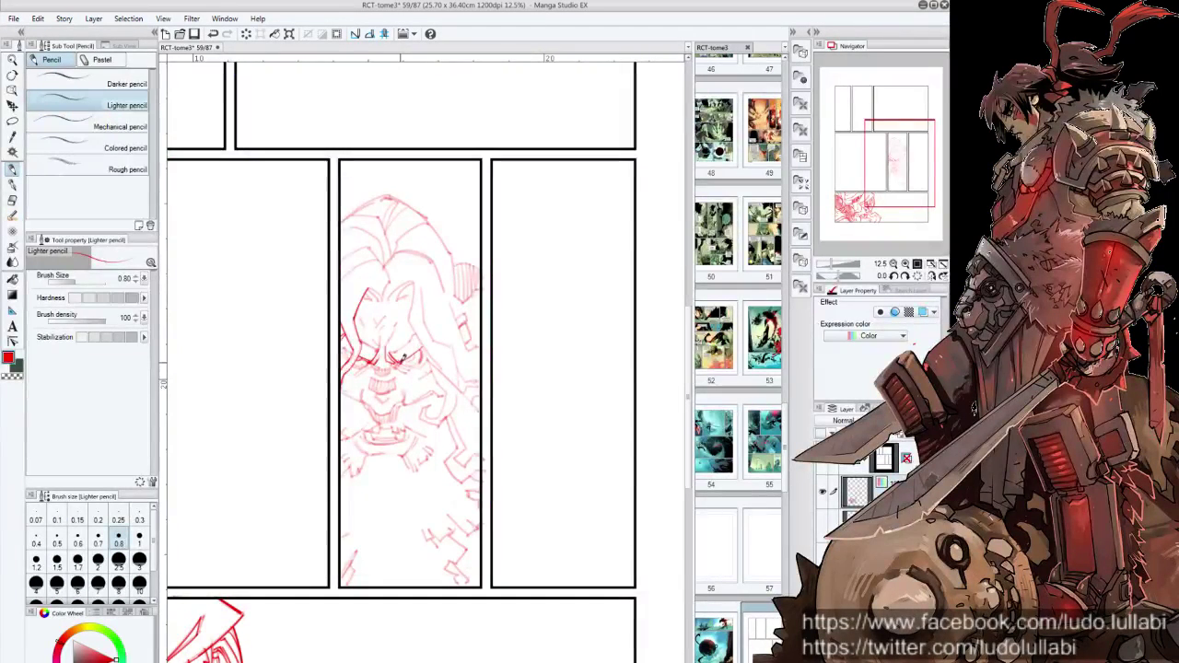
{"action": "left_click_drag", "start_coordinate": [405, 360], "coordinate": [420, 353]}
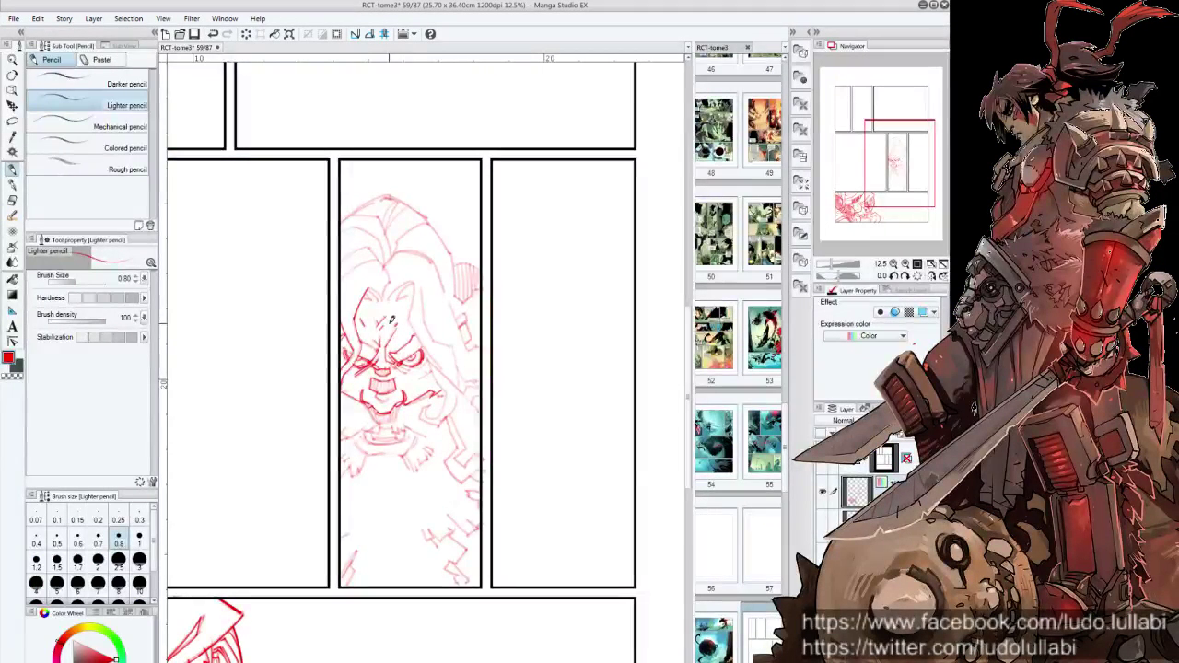
{"action": "left_click_drag", "start_coordinate": [414, 282], "coordinate": [410, 314]}
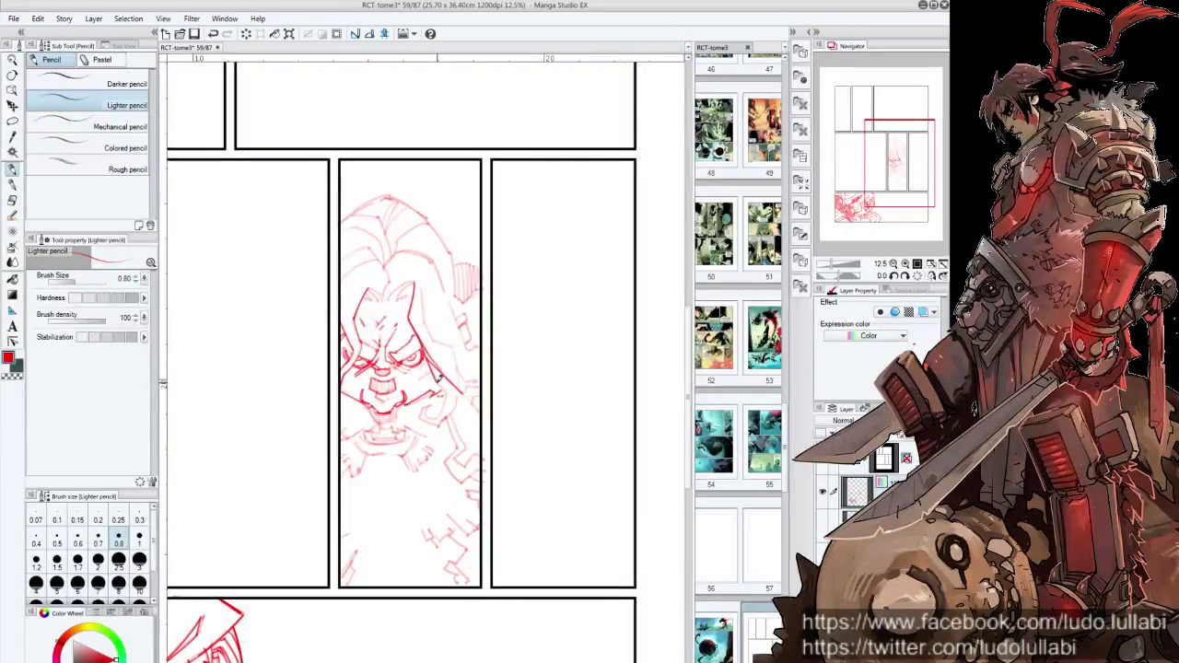
{"action": "mouse_move", "coordinate": [441, 412]}
{"action": "left_mouse_down"}
{"action": "mouse_move", "coordinate": [431, 405]}
{"action": "mouse_move", "coordinate": [444, 416]}
{"action": "left_mouse_up"}
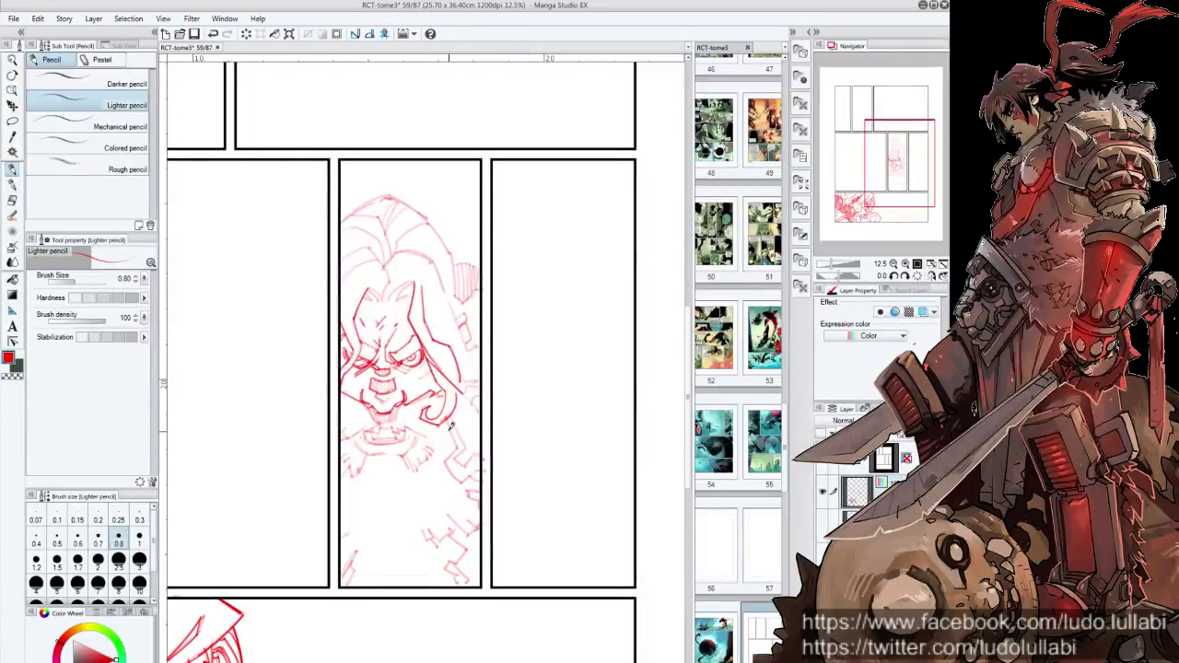
Trace the hood's right edge and add strokes at the beast's right side, chin and head
{"action": "mouse_move", "coordinate": [444, 429]}
{"action": "left_mouse_down"}
{"action": "mouse_move", "coordinate": [461, 462]}
{"action": "mouse_move", "coordinate": [477, 466]}
{"action": "left_mouse_up"}
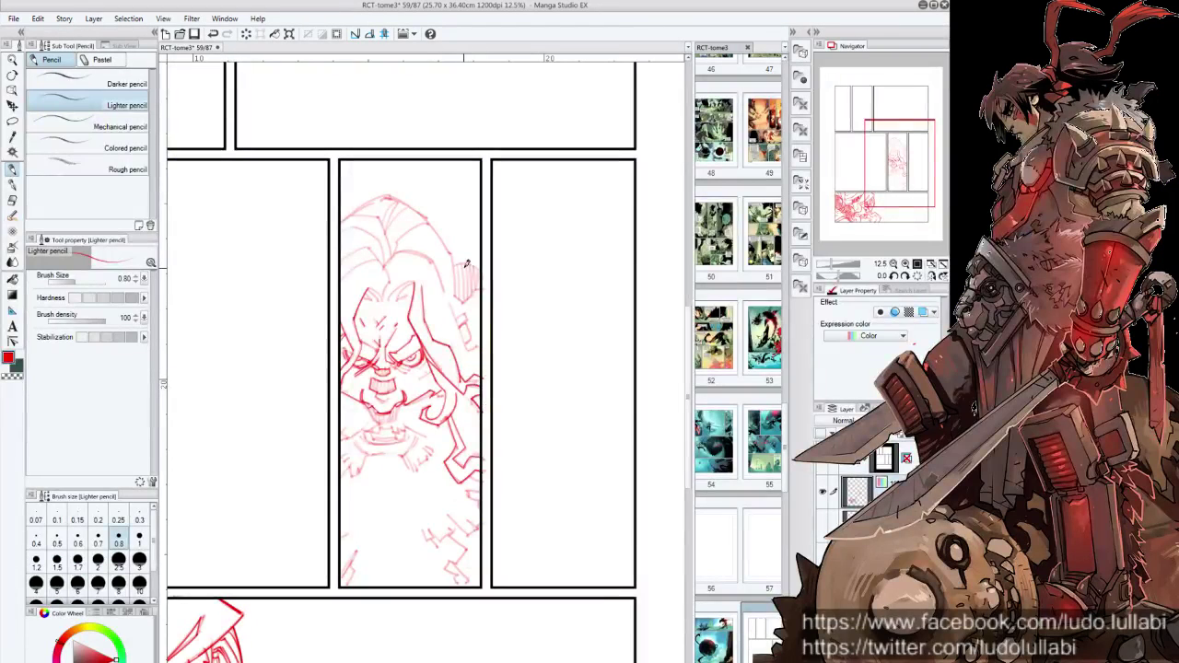
{"action": "left_click_drag", "start_coordinate": [451, 261], "coordinate": [465, 353]}
{"action": "left_click_drag", "start_coordinate": [452, 297], "coordinate": [471, 348]}
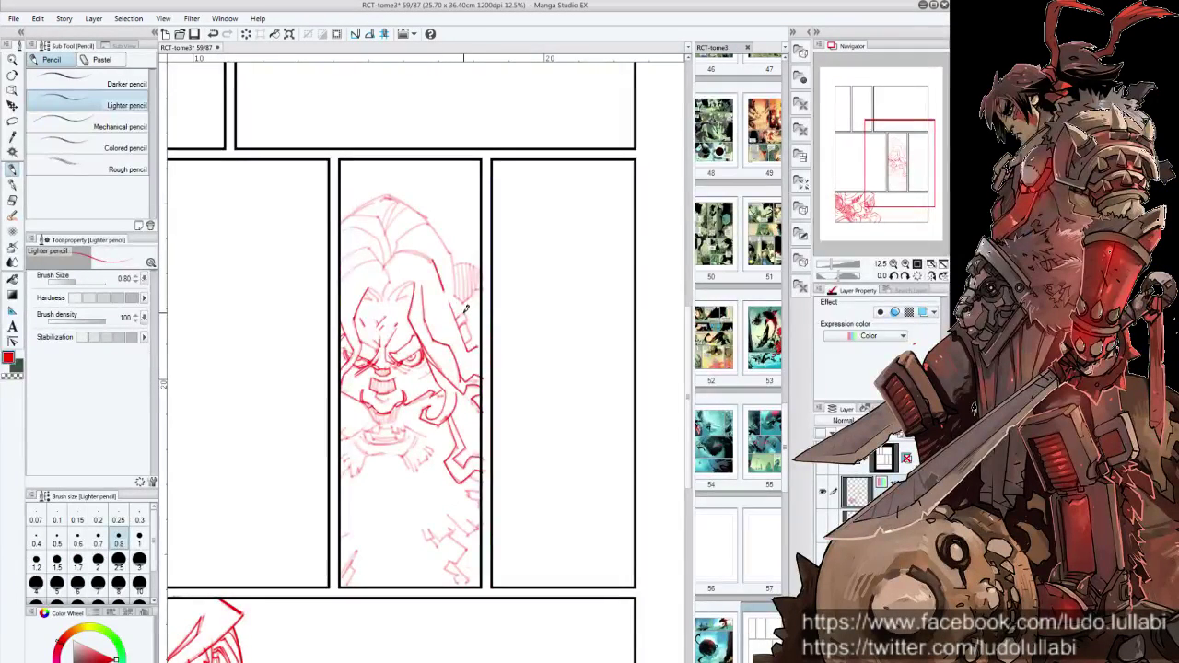
{"action": "left_click_drag", "start_coordinate": [461, 315], "coordinate": [473, 346]}
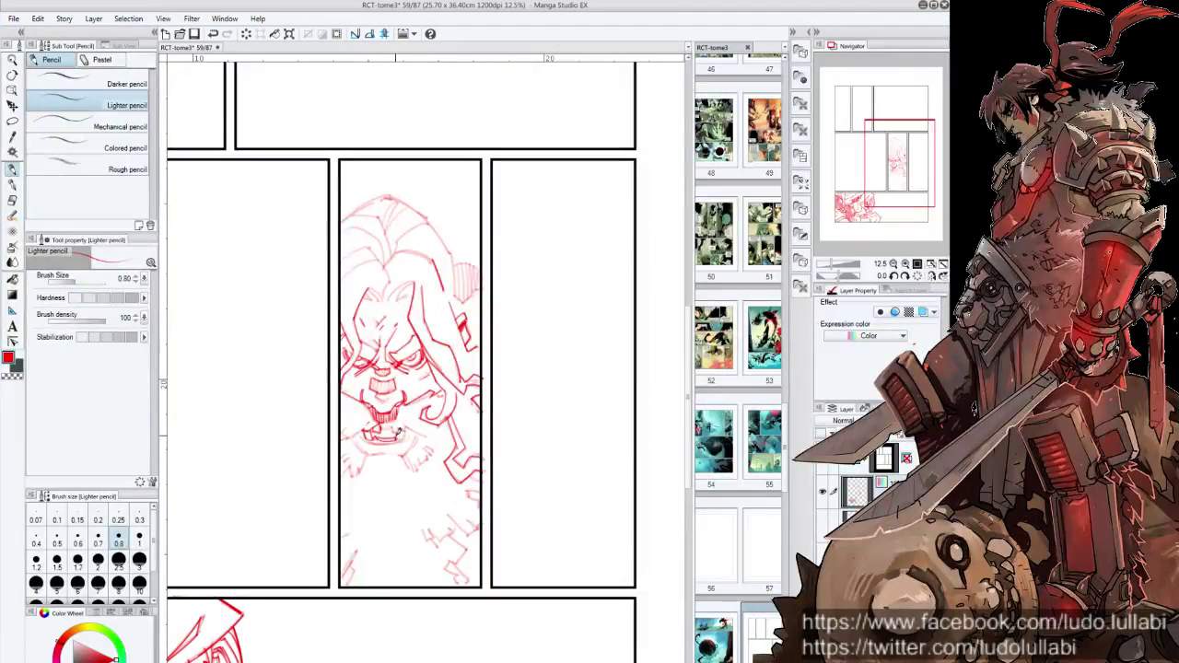
{"action": "mouse_move", "coordinate": [378, 428]}
{"action": "left_mouse_down"}
{"action": "mouse_move", "coordinate": [397, 414]}
{"action": "mouse_move", "coordinate": [398, 430]}
{"action": "mouse_move", "coordinate": [433, 427]}
{"action": "left_mouse_up"}
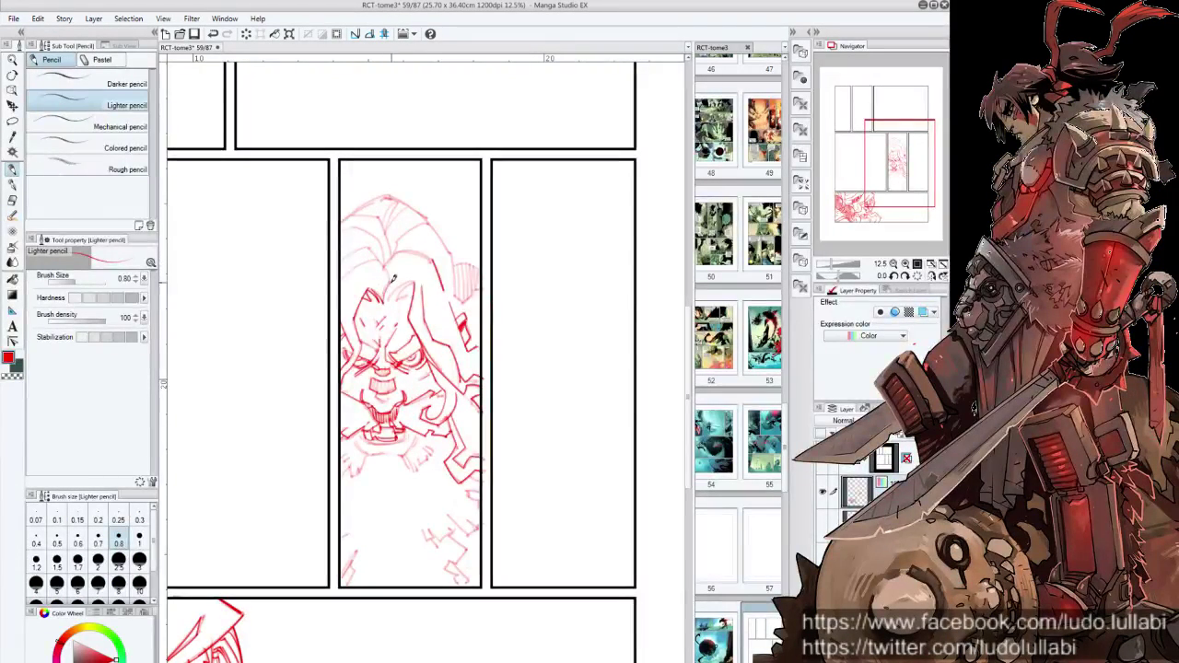
{"action": "left_click_drag", "start_coordinate": [392, 282], "coordinate": [406, 302]}
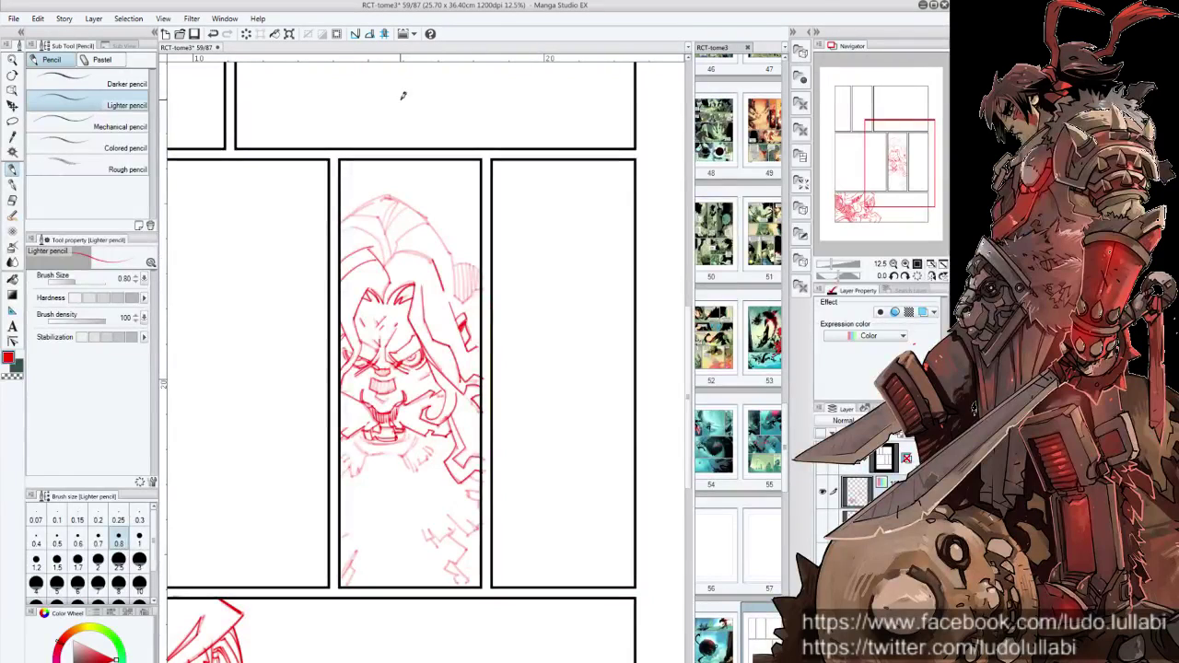
With the view flipped and rotated, strengthen the head's top arc and upper right
{"action": "key", "text": "h"}
{"action": "scroll", "coordinate": [415, 148], "scroll_direction": "up", "scroll_amount": 2}
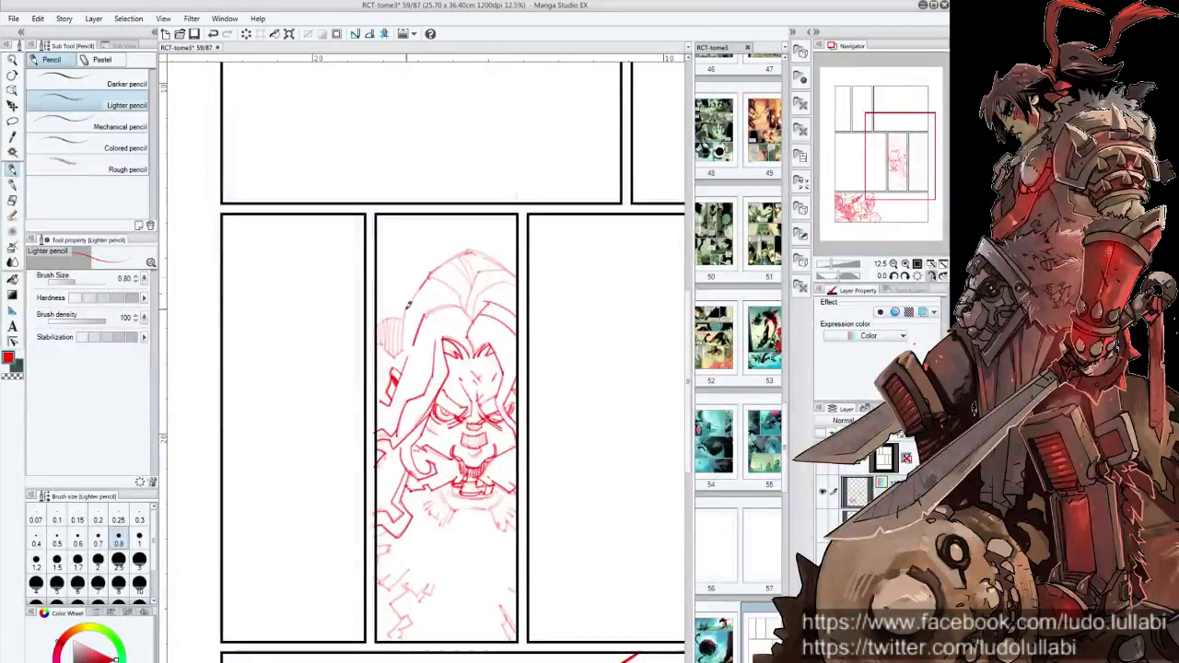
{"action": "mouse_move", "coordinate": [420, 287]}
{"action": "left_mouse_down"}
{"action": "mouse_move", "coordinate": [406, 311]}
{"action": "mouse_move", "coordinate": [476, 249]}
{"action": "left_mouse_up"}
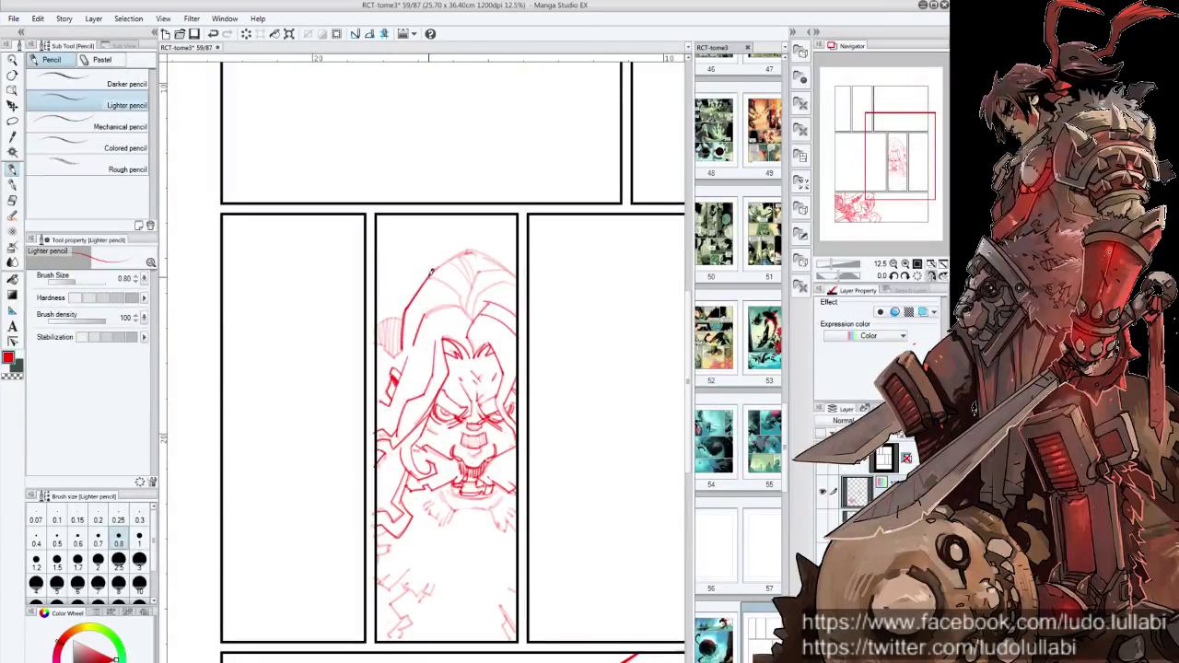
{"action": "key", "text": "asciicircum"}
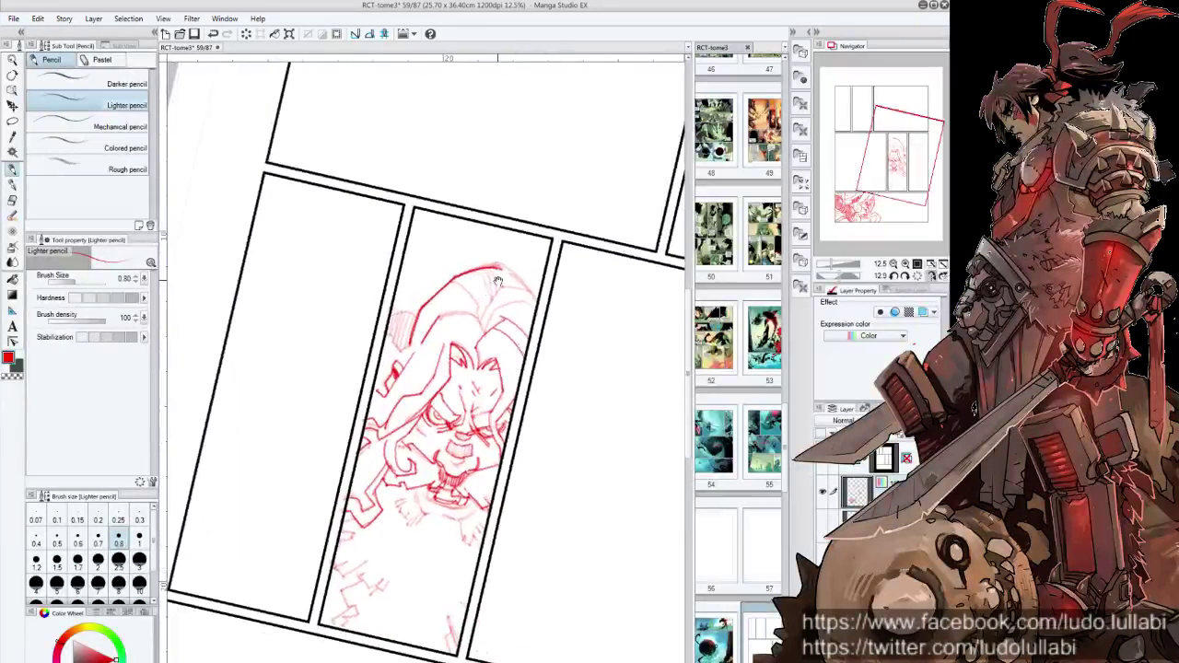
{"action": "left_click_drag", "start_coordinate": [506, 266], "coordinate": [538, 300]}
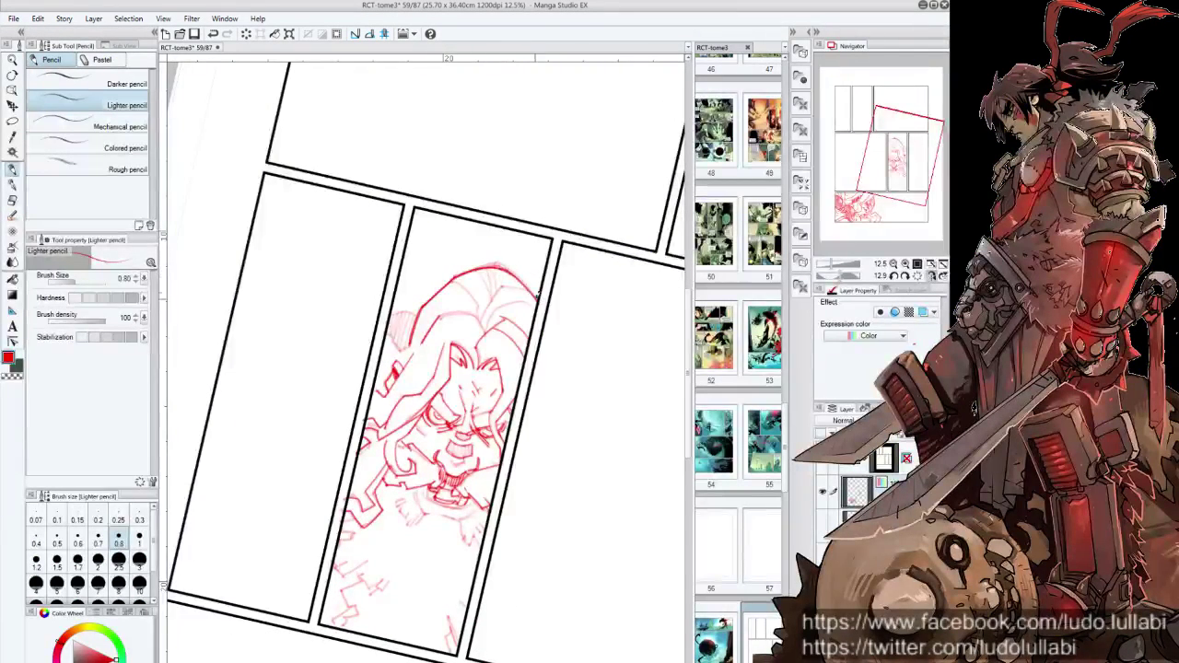
{"action": "mouse_move", "coordinate": [454, 276]}
{"action": "left_mouse_down"}
{"action": "mouse_move", "coordinate": [479, 301]}
{"action": "mouse_move", "coordinate": [439, 319]}
{"action": "mouse_move", "coordinate": [473, 293]}
{"action": "mouse_move", "coordinate": [497, 298]}
{"action": "mouse_move", "coordinate": [492, 265]}
{"action": "mouse_move", "coordinate": [483, 322]}
{"action": "left_mouse_up"}
{"action": "left_click_drag", "start_coordinate": [503, 281], "coordinate": [532, 286]}
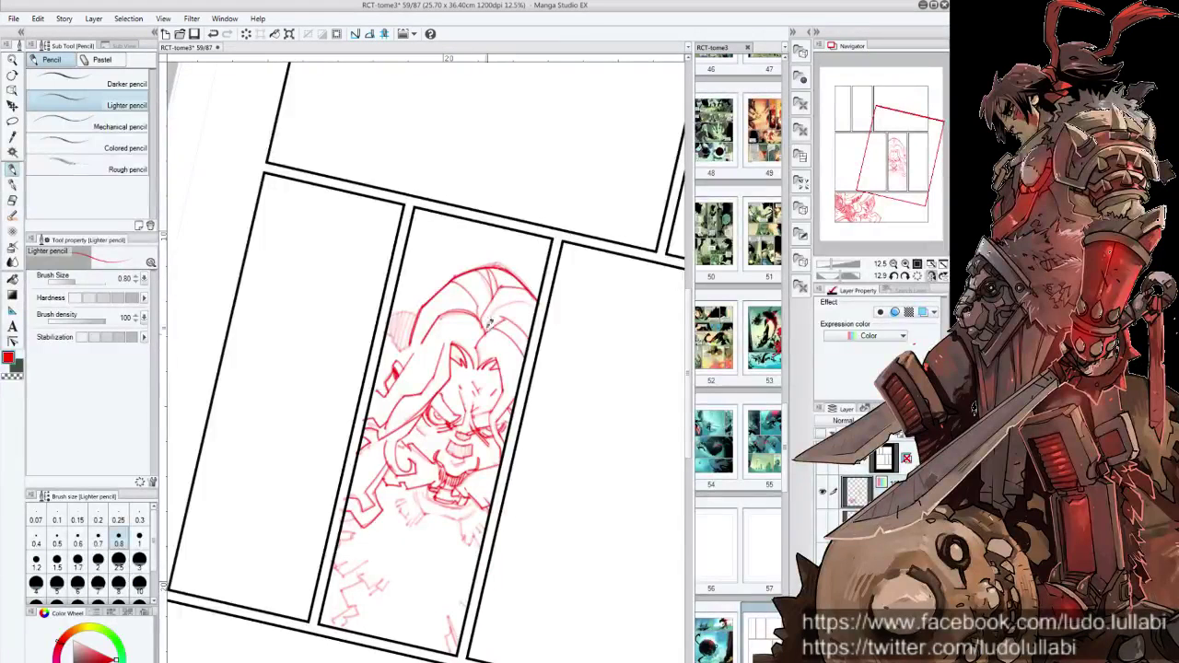
{"action": "key", "text": "ctrl+@"}
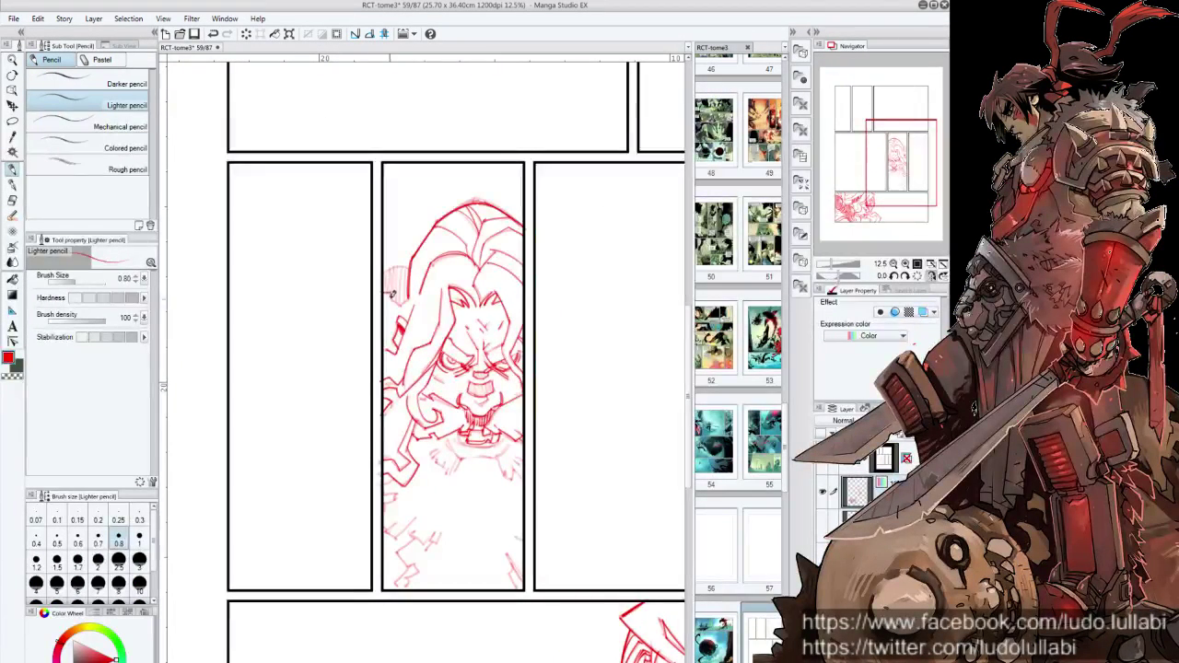
Add hair, chin and beard strokes and darken the figure's lower left and lower right
{"action": "mouse_move", "coordinate": [387, 276]}
{"action": "left_mouse_down"}
{"action": "mouse_move", "coordinate": [405, 265]}
{"action": "mouse_move", "coordinate": [401, 291]}
{"action": "mouse_move", "coordinate": [393, 273]}
{"action": "left_mouse_up"}
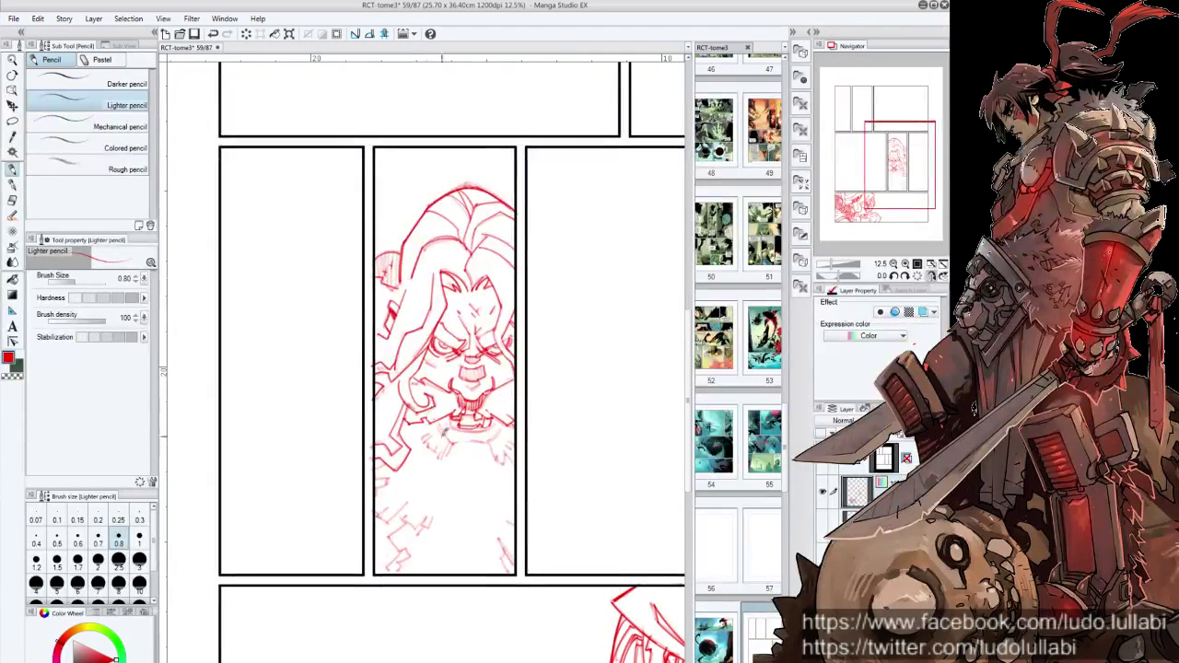
{"action": "left_click_drag", "start_coordinate": [466, 404], "coordinate": [434, 429]}
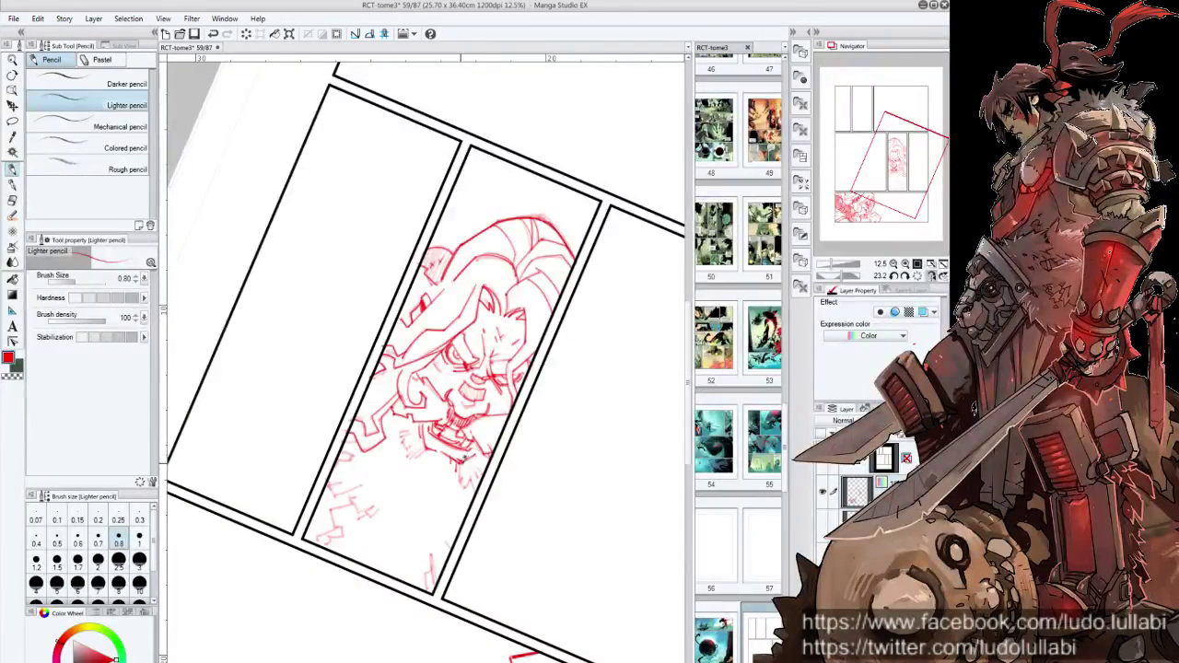
{"action": "mouse_move", "coordinate": [465, 456]}
{"action": "left_mouse_down"}
{"action": "mouse_move", "coordinate": [483, 449]}
{"action": "mouse_move", "coordinate": [463, 475]}
{"action": "mouse_move", "coordinate": [481, 474]}
{"action": "left_mouse_up"}
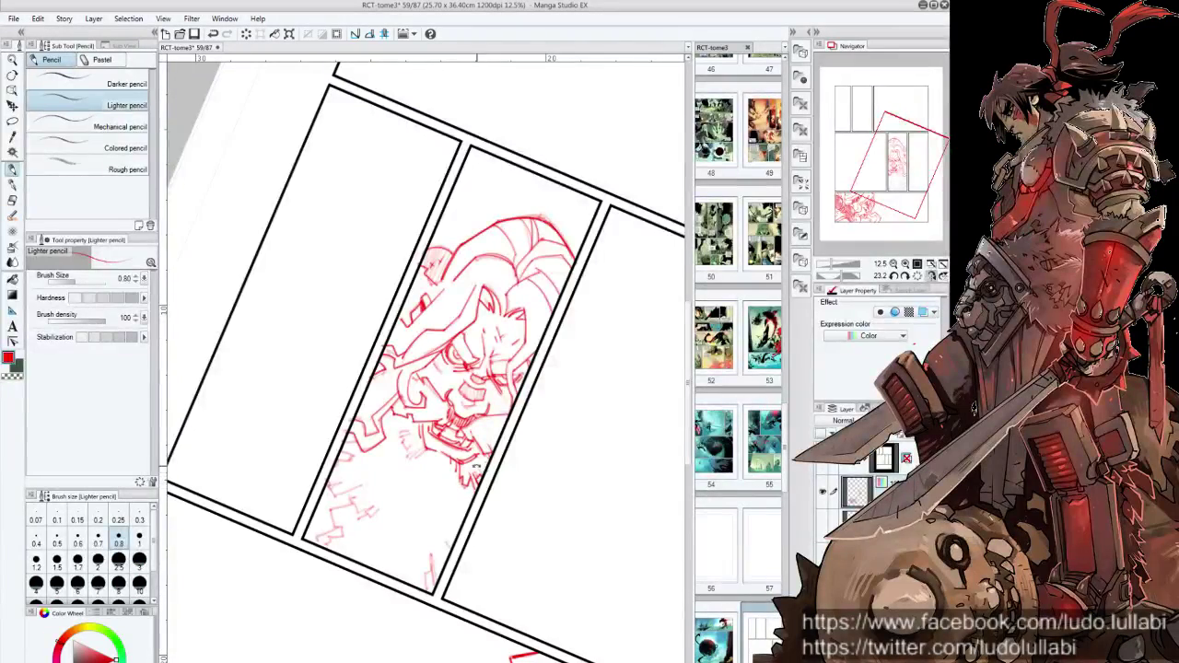
{"action": "key", "text": "ctrl+0"}
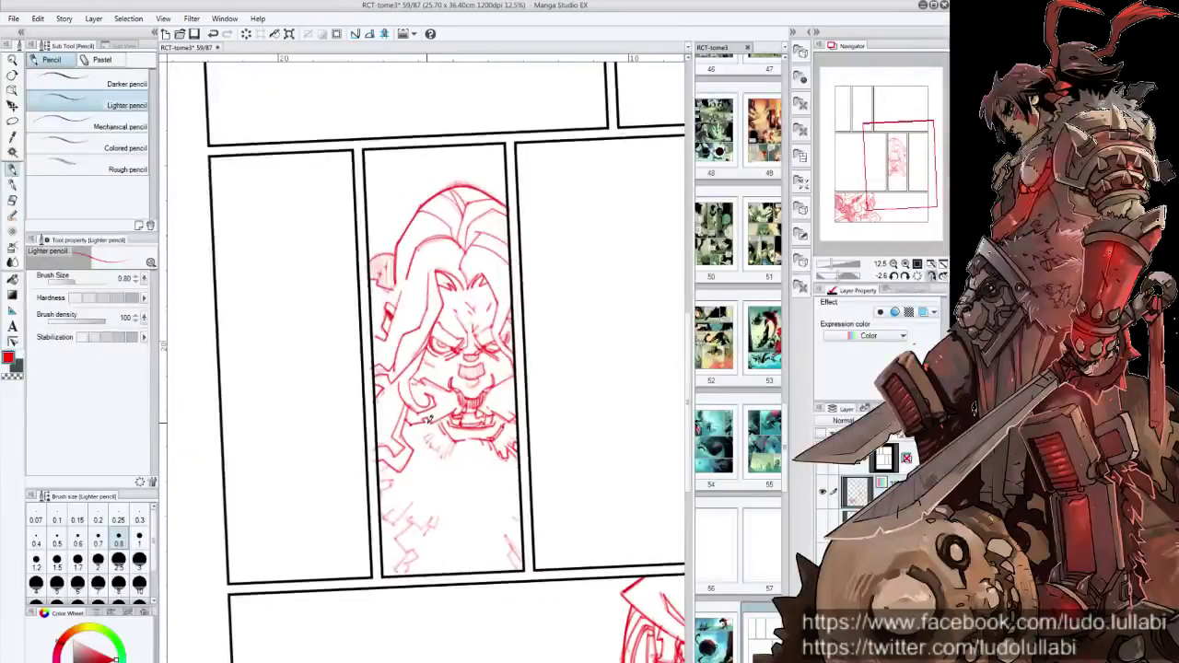
{"action": "left_click_drag", "start_coordinate": [431, 419], "coordinate": [455, 459]}
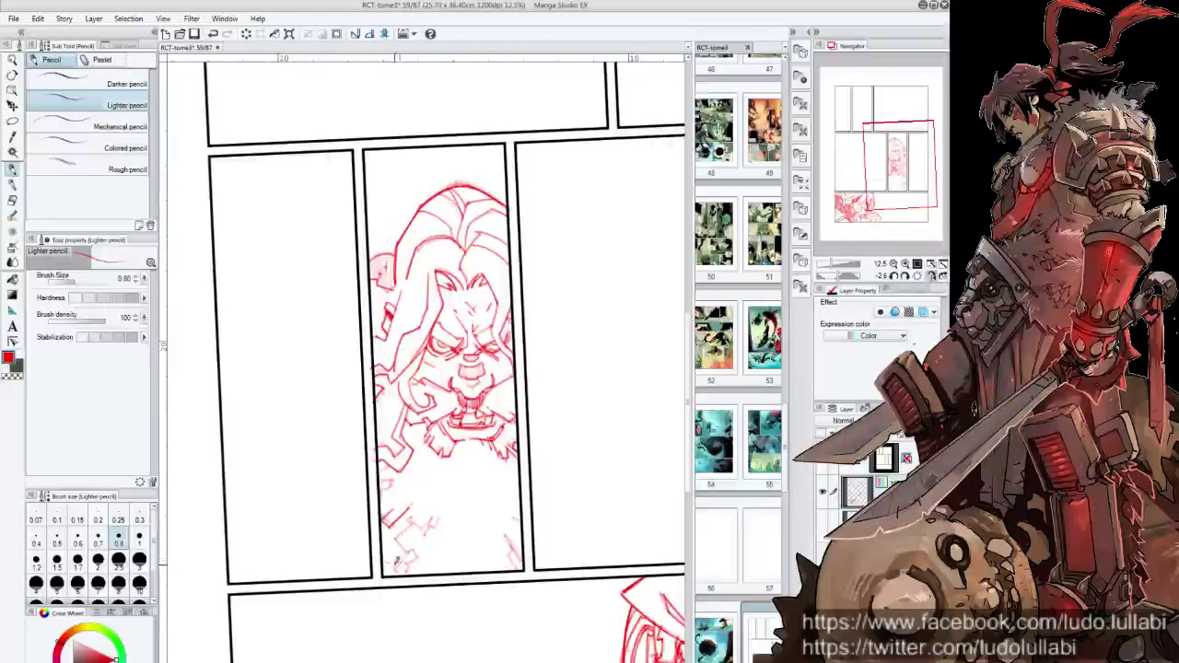
{"action": "mouse_move", "coordinate": [384, 512]}
{"action": "left_mouse_down"}
{"action": "mouse_move", "coordinate": [387, 560]}
{"action": "mouse_move", "coordinate": [391, 539]}
{"action": "mouse_move", "coordinate": [397, 564]}
{"action": "mouse_move", "coordinate": [411, 564]}
{"action": "mouse_move", "coordinate": [409, 533]}
{"action": "mouse_move", "coordinate": [398, 538]}
{"action": "mouse_move", "coordinate": [415, 564]}
{"action": "left_mouse_up"}
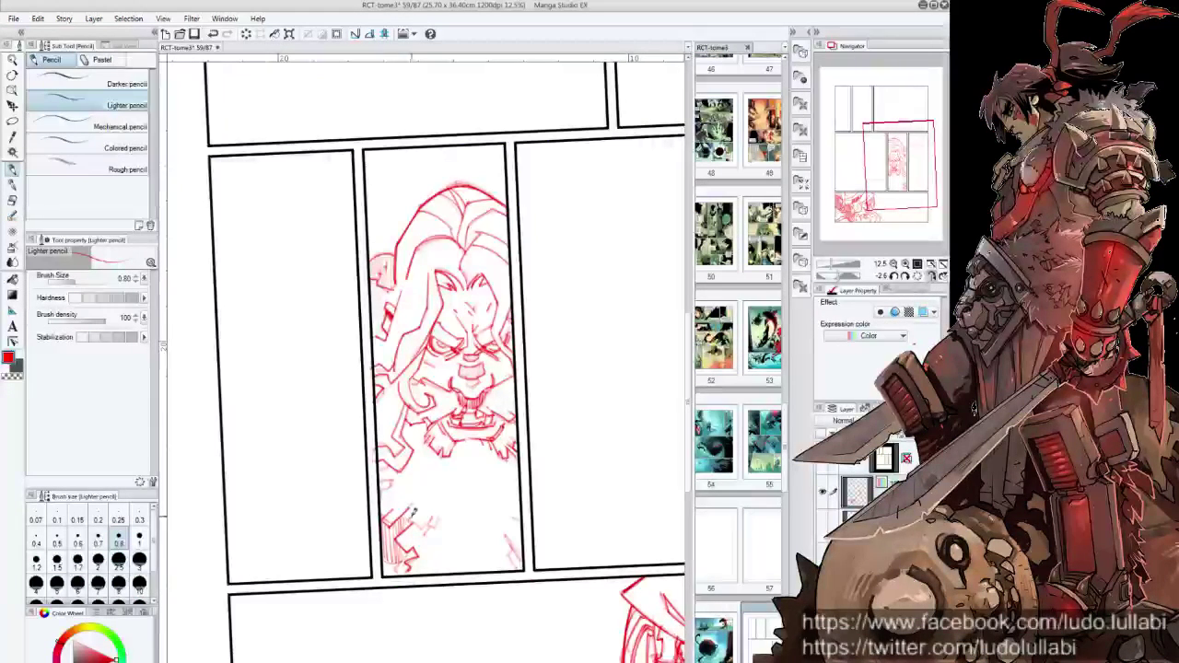
{"action": "left_click_drag", "start_coordinate": [411, 508], "coordinate": [435, 529]}
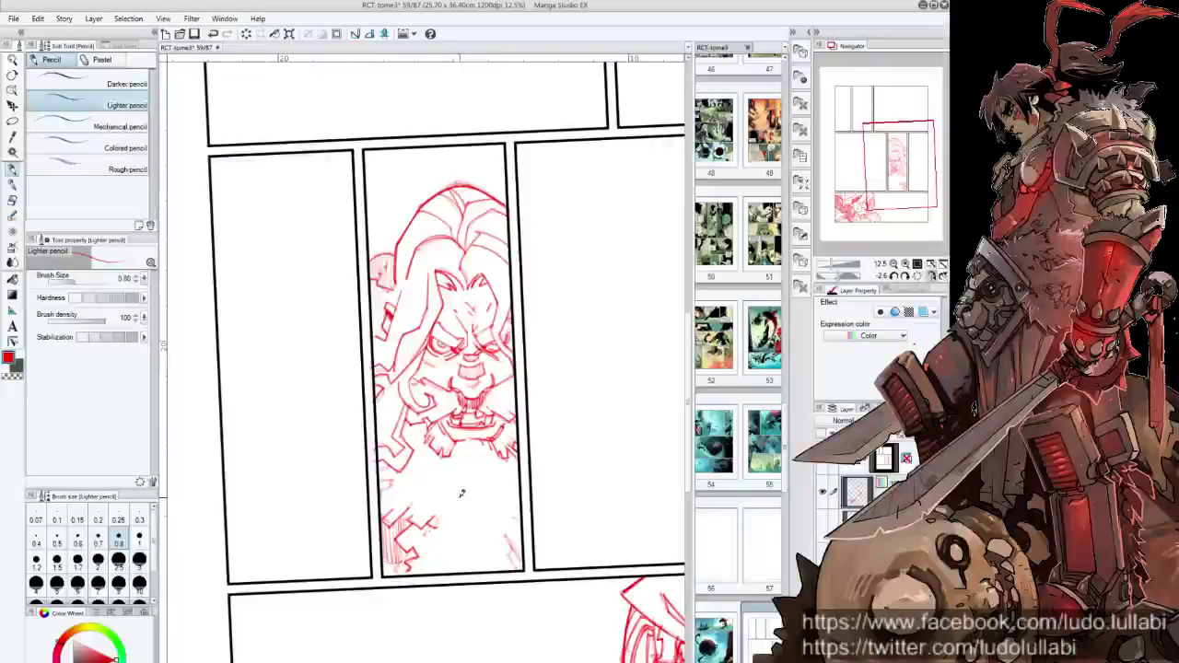
{"action": "mouse_move", "coordinate": [516, 536]}
{"action": "left_mouse_down"}
{"action": "mouse_move", "coordinate": [506, 562]}
{"action": "mouse_move", "coordinate": [522, 566]}
{"action": "left_mouse_up"}
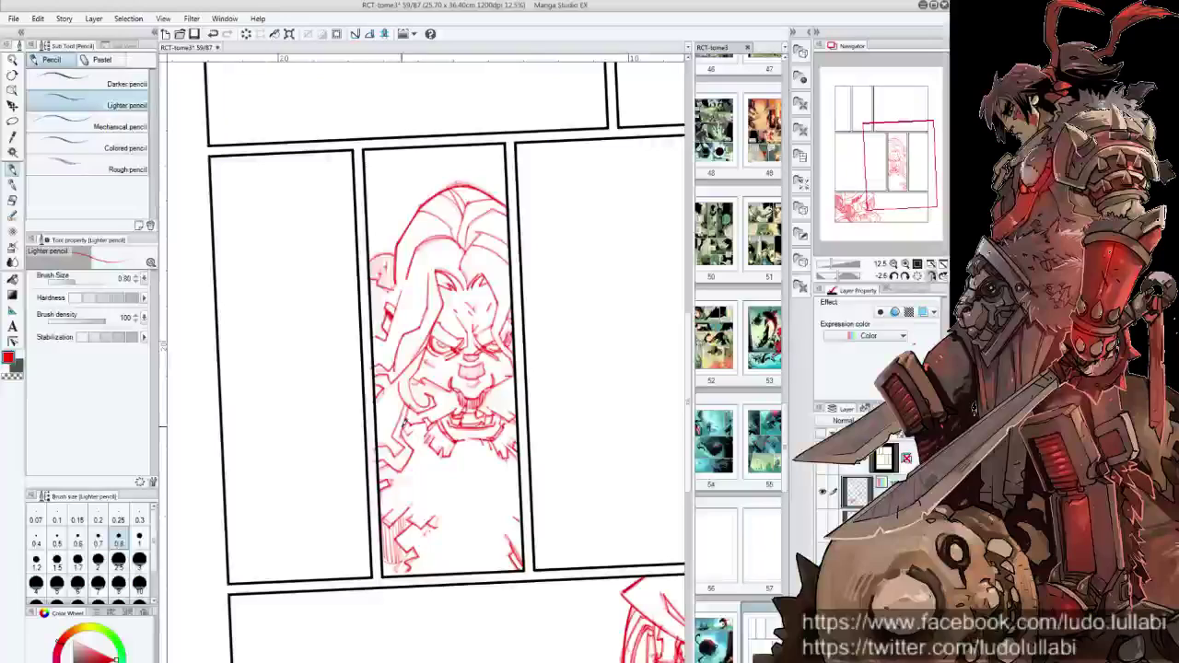
With the Colored pencil, add red marks beside the face and hatching at the lower left
{"action": "left_click", "coordinate": [92, 145]}
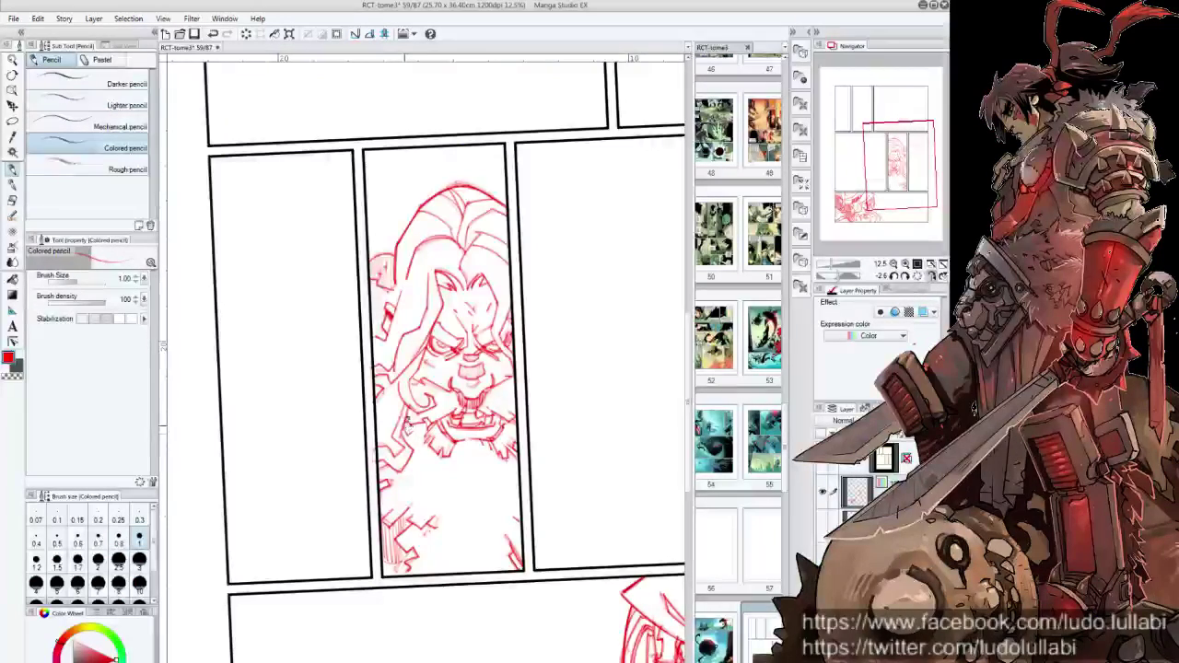
{"action": "left_click_drag", "start_coordinate": [416, 424], "coordinate": [449, 414]}
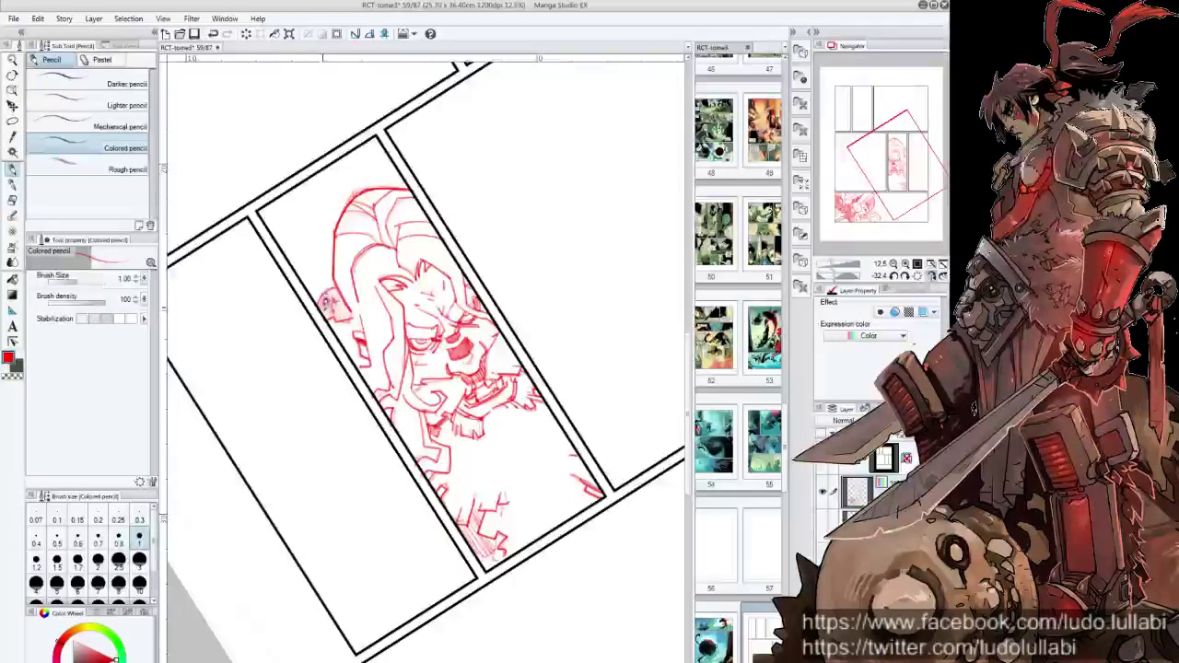
{"action": "left_click_drag", "start_coordinate": [334, 301], "coordinate": [329, 311]}
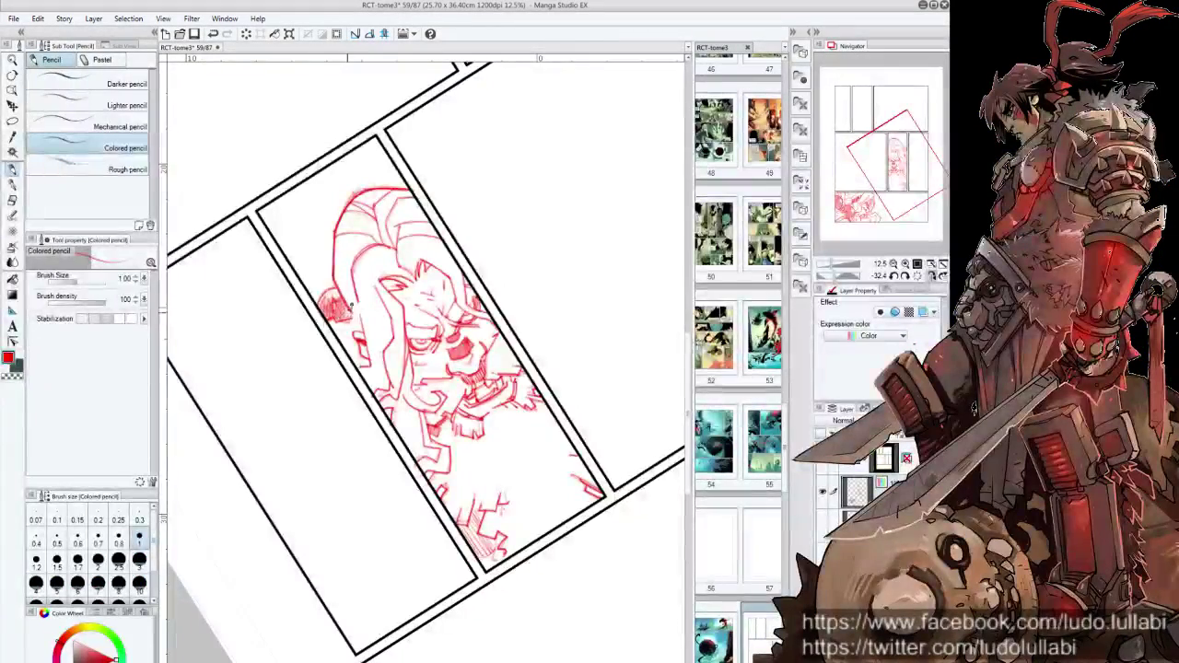
{"action": "key", "text": "ctrl+at"}
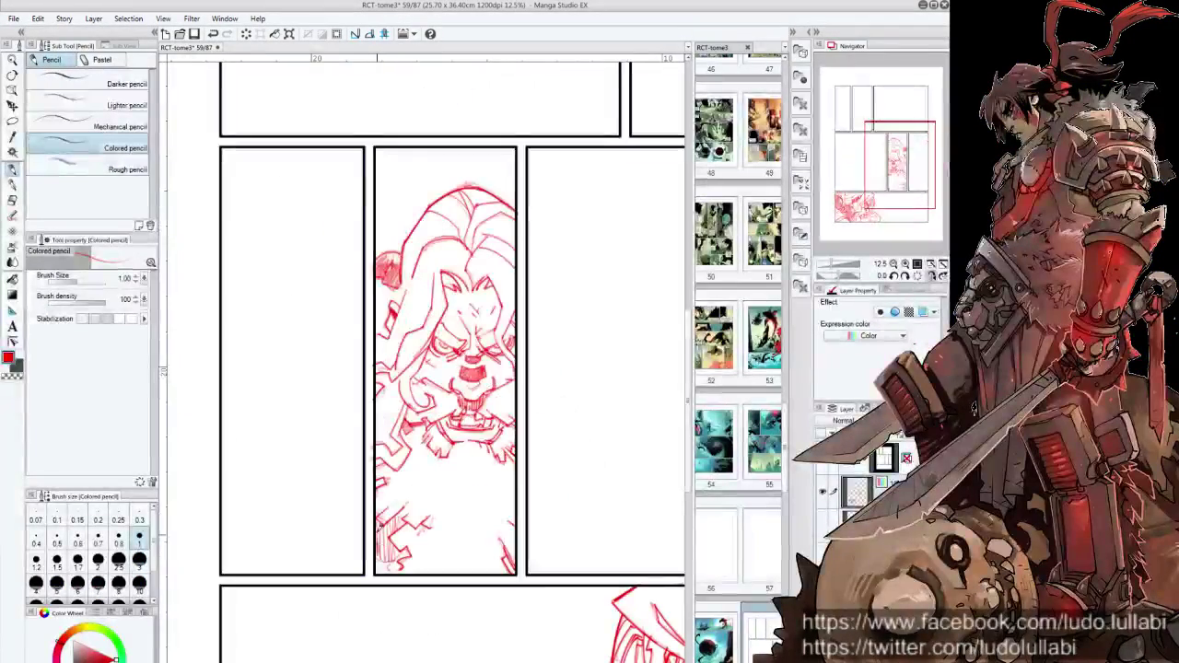
{"action": "mouse_move", "coordinate": [394, 522]}
{"action": "left_mouse_down"}
{"action": "mouse_move", "coordinate": [378, 562]}
{"action": "mouse_move", "coordinate": [389, 551]}
{"action": "left_mouse_up"}
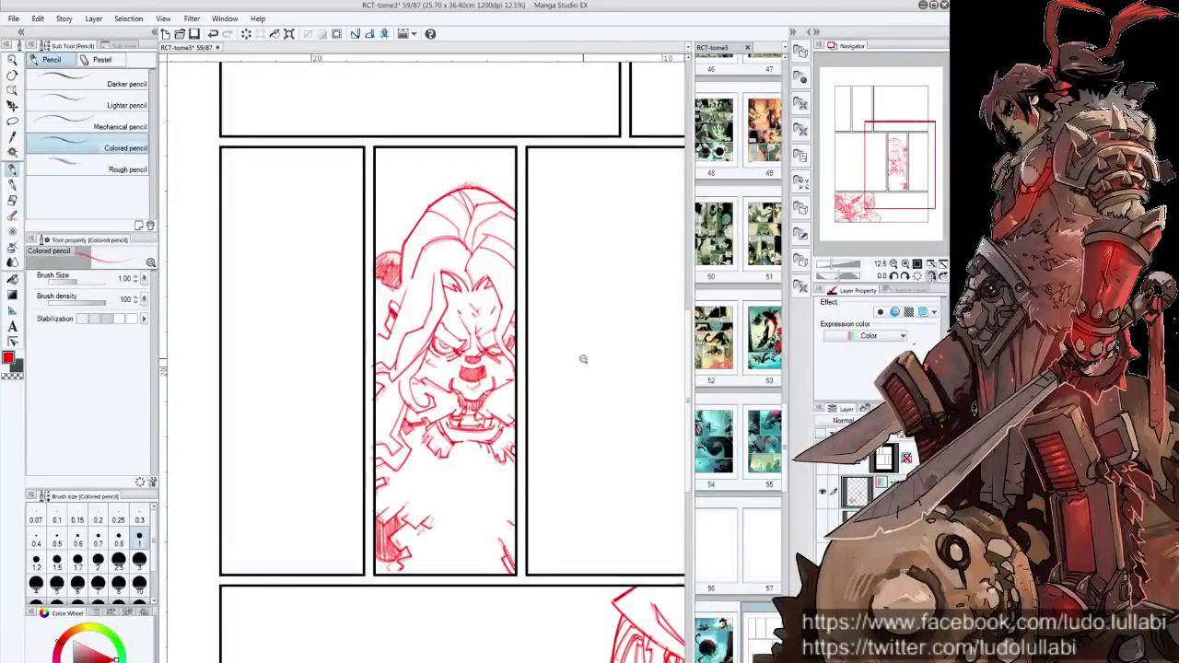
Flip the canvas horizontally and zoom to 12.5% to check the mirrored sketch
{"action": "scroll", "coordinate": [583, 360], "scroll_direction": "down", "scroll_amount": 2}
{"action": "scroll", "coordinate": [516, 378], "scroll_direction": "up", "scroll_amount": 1}
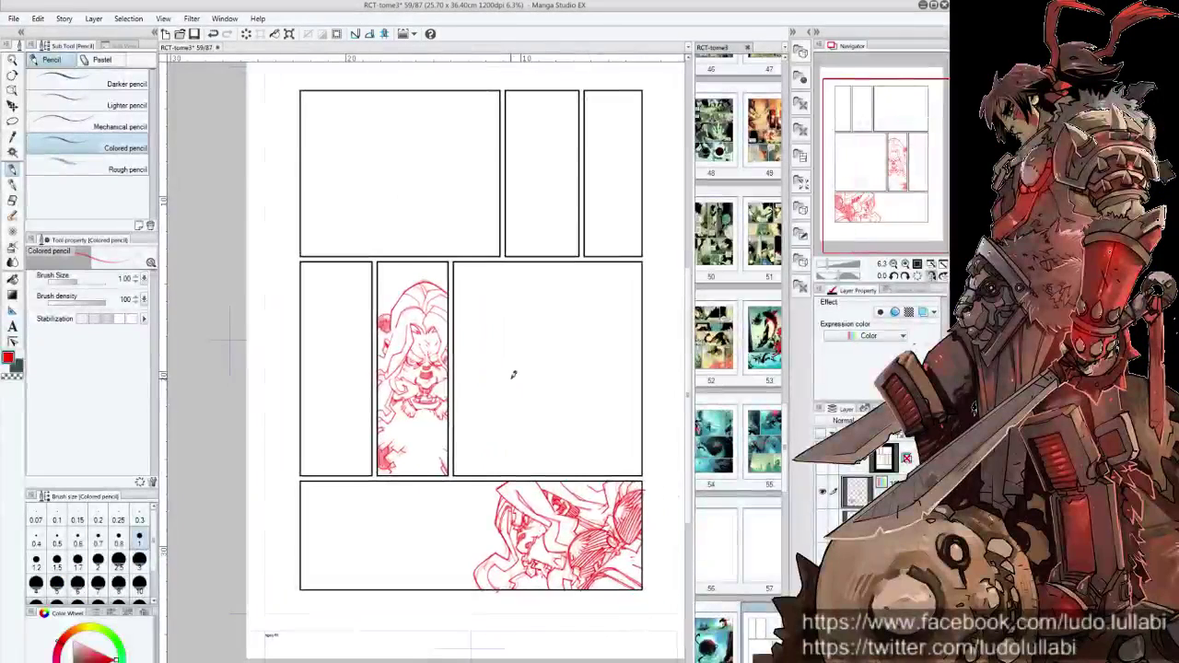
{"action": "key", "text": "h"}
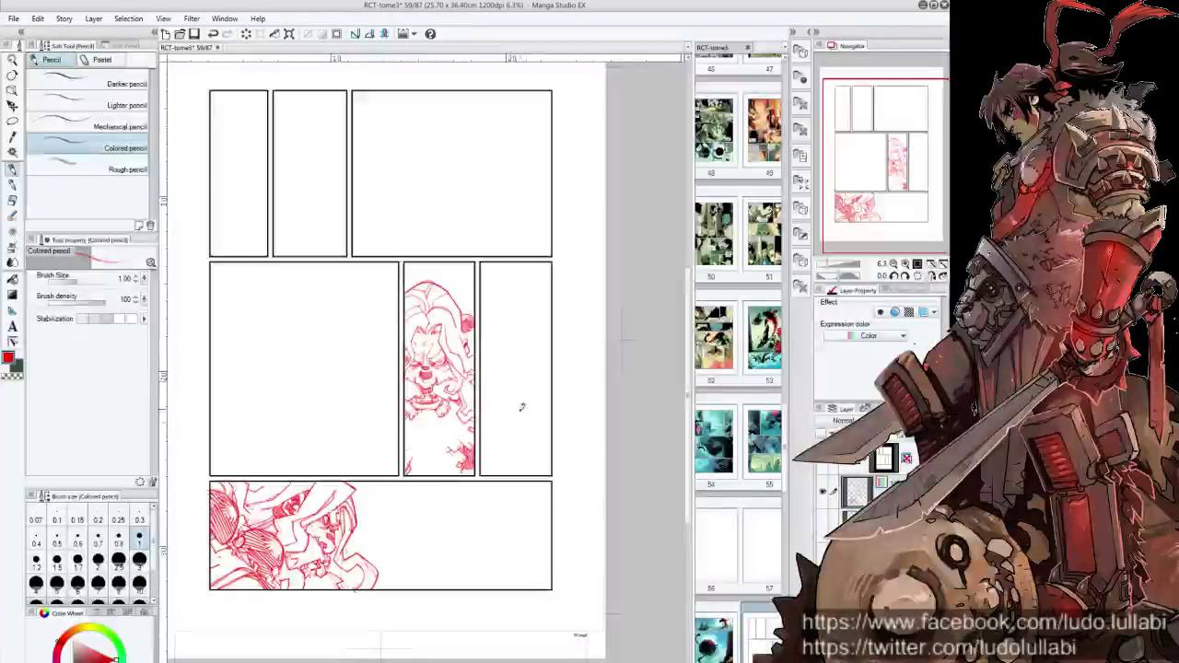
{"action": "scroll", "coordinate": [509, 454], "scroll_direction": "up", "scroll_amount": 1}
{"action": "scroll", "coordinate": [509, 454], "scroll_direction": "up", "scroll_amount": 1}
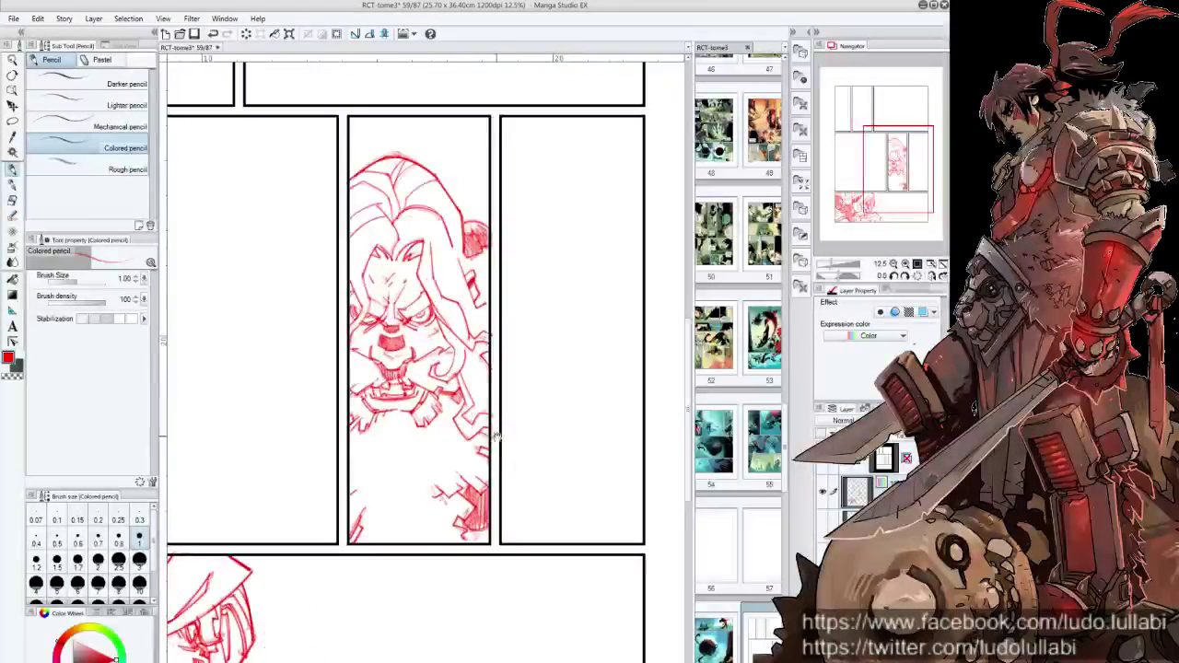
{"action": "scroll", "coordinate": [508, 461], "scroll_direction": "up", "scroll_amount": 1}
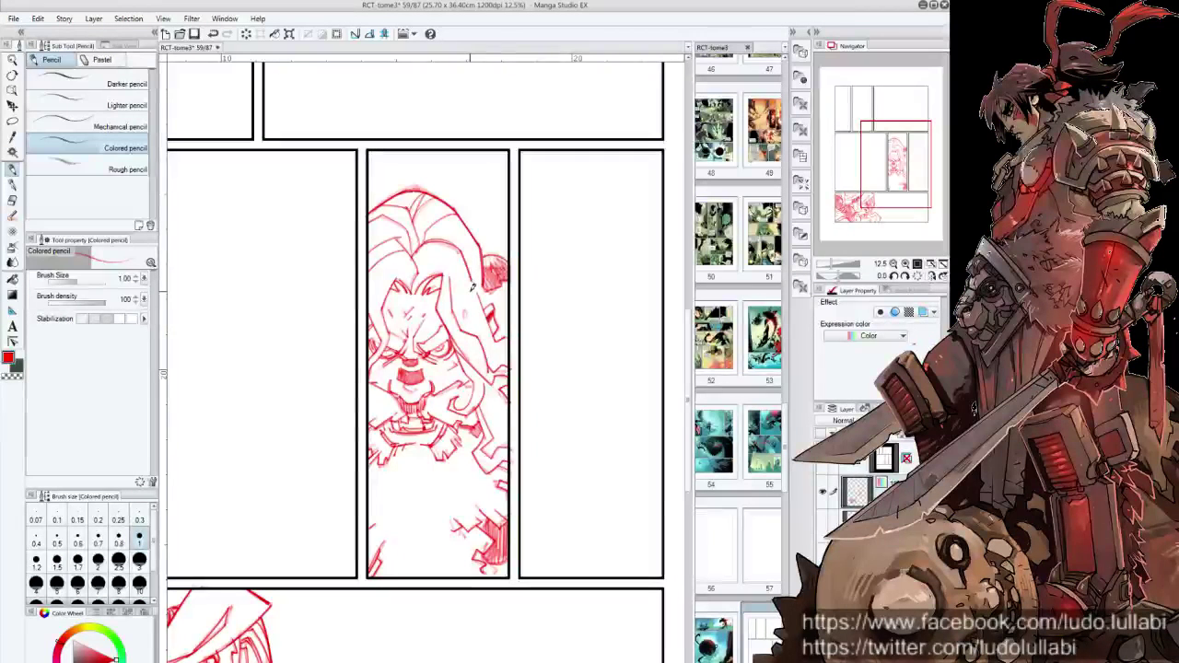
Switch to the Lighter pencil sub tool and add a small mark beside the character's hair
{"action": "left_click", "coordinate": [95, 98]}
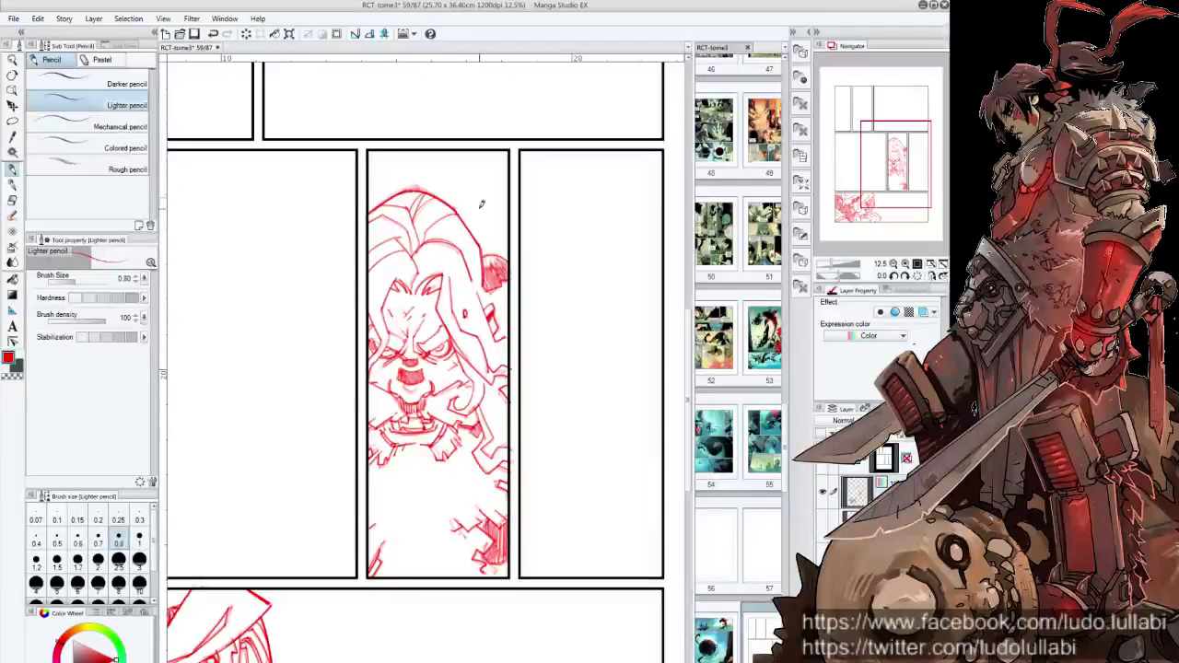
{"action": "left_click_drag", "start_coordinate": [491, 201], "coordinate": [489, 209]}
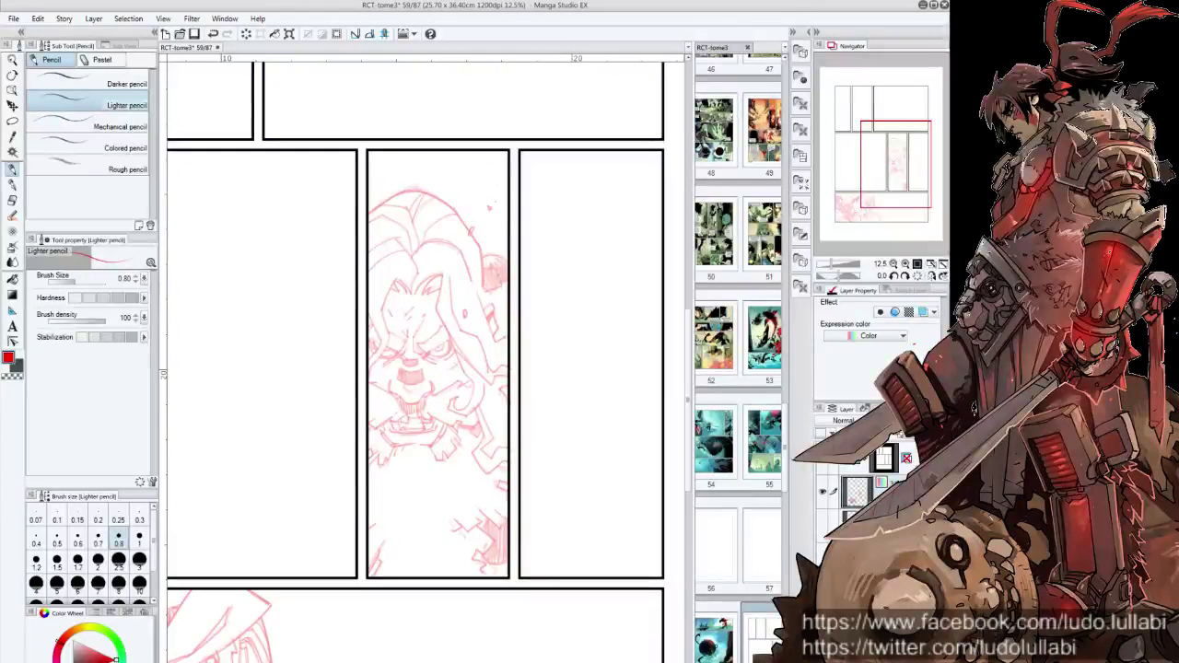
Set the sketch layer's Expression color to Gray and pick the black ink ludo pen at 1.70
{"action": "left_click", "coordinate": [871, 336]}
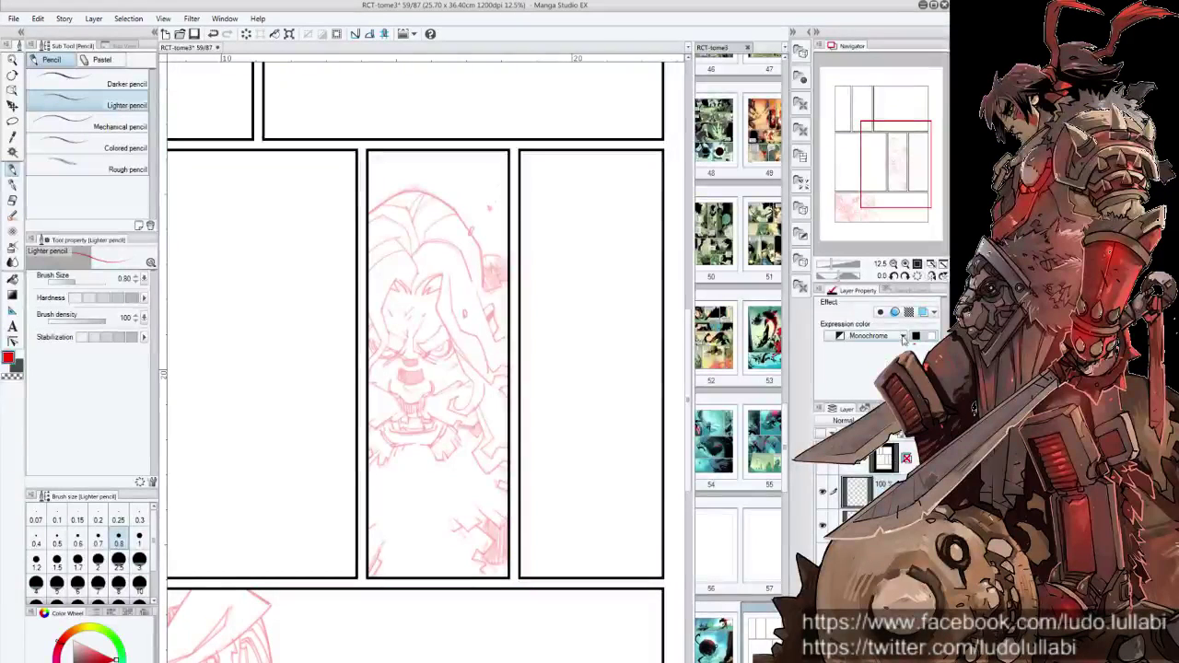
{"action": "left_click", "coordinate": [870, 336]}
{"action": "left_click", "coordinate": [853, 362]}
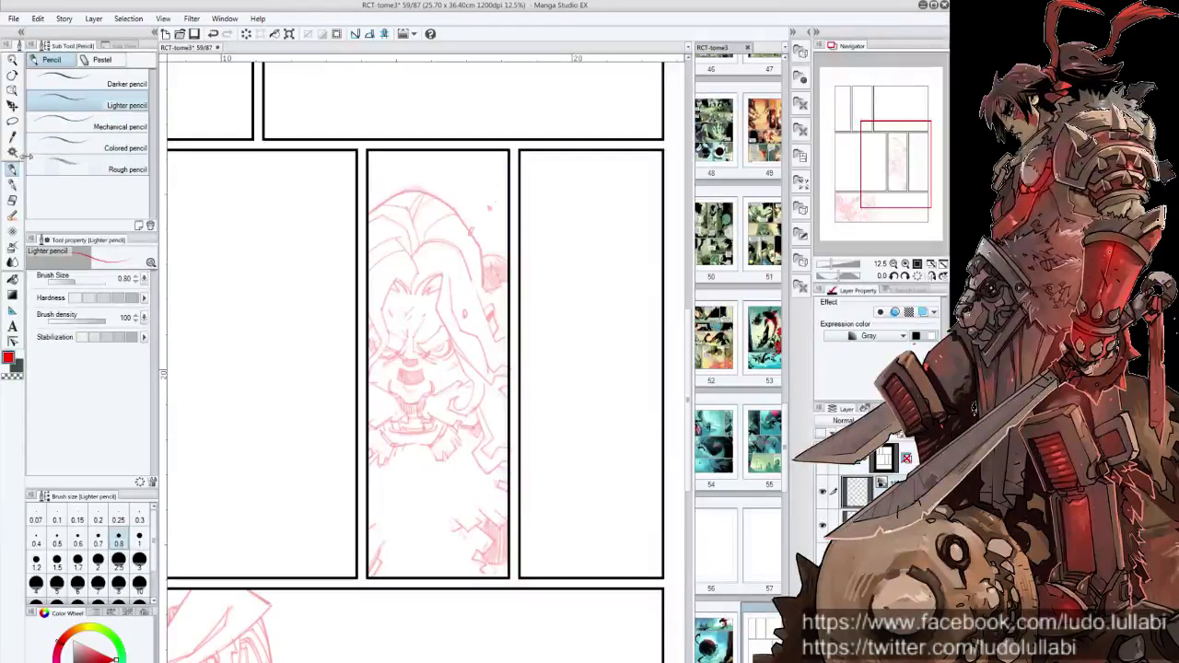
{"action": "left_click", "coordinate": [13, 184]}
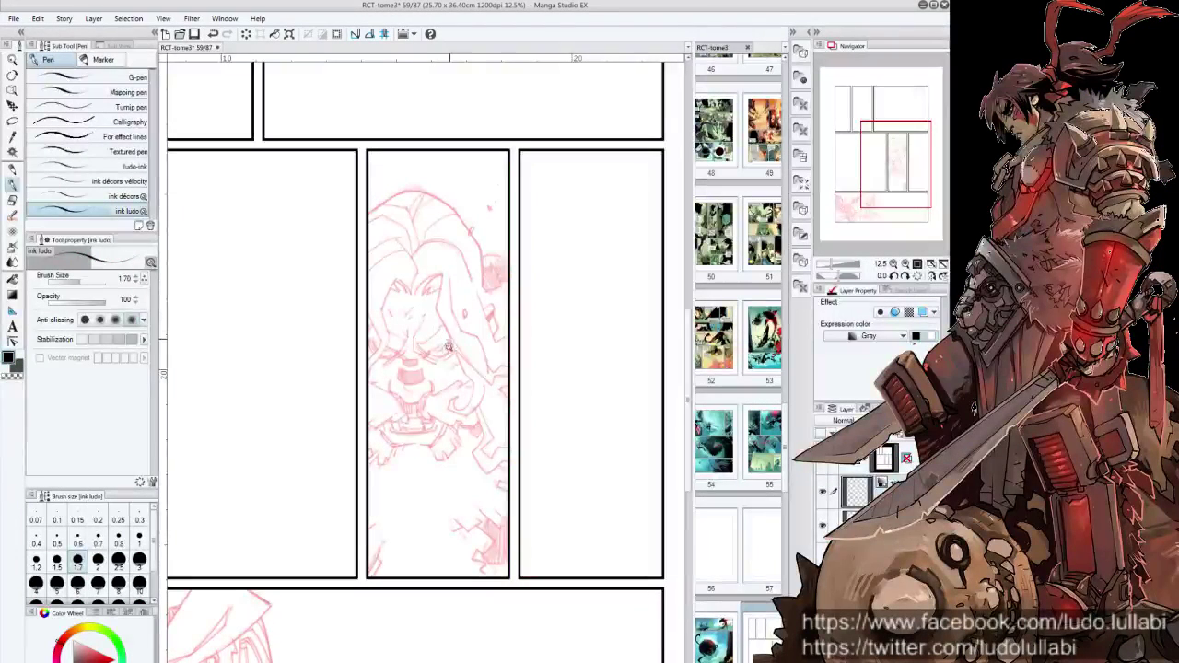
Zoom to 20% and ink a thick jaw line on the left side of the face
{"action": "scroll", "coordinate": [449, 346], "scroll_direction": "up", "scroll_amount": 3}
{"action": "scroll", "coordinate": [353, 338], "scroll_direction": "down", "scroll_amount": 1}
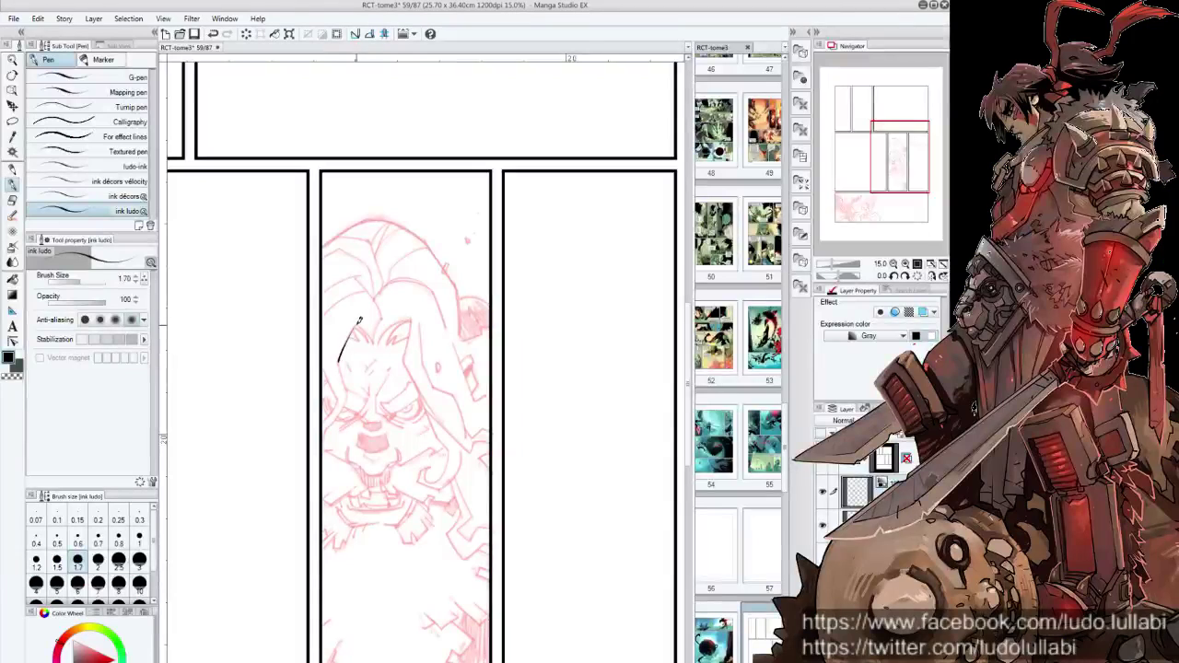
{"action": "scroll", "coordinate": [319, 379], "scroll_direction": "up", "scroll_amount": 1}
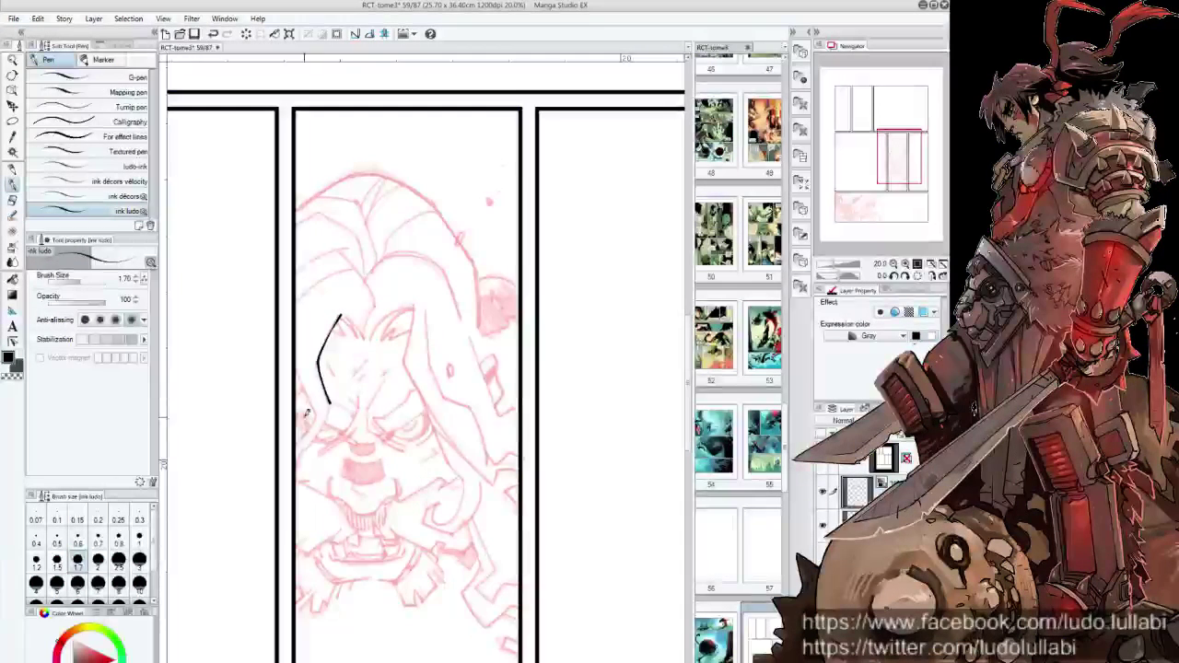
{"action": "key", "text": "minus"}
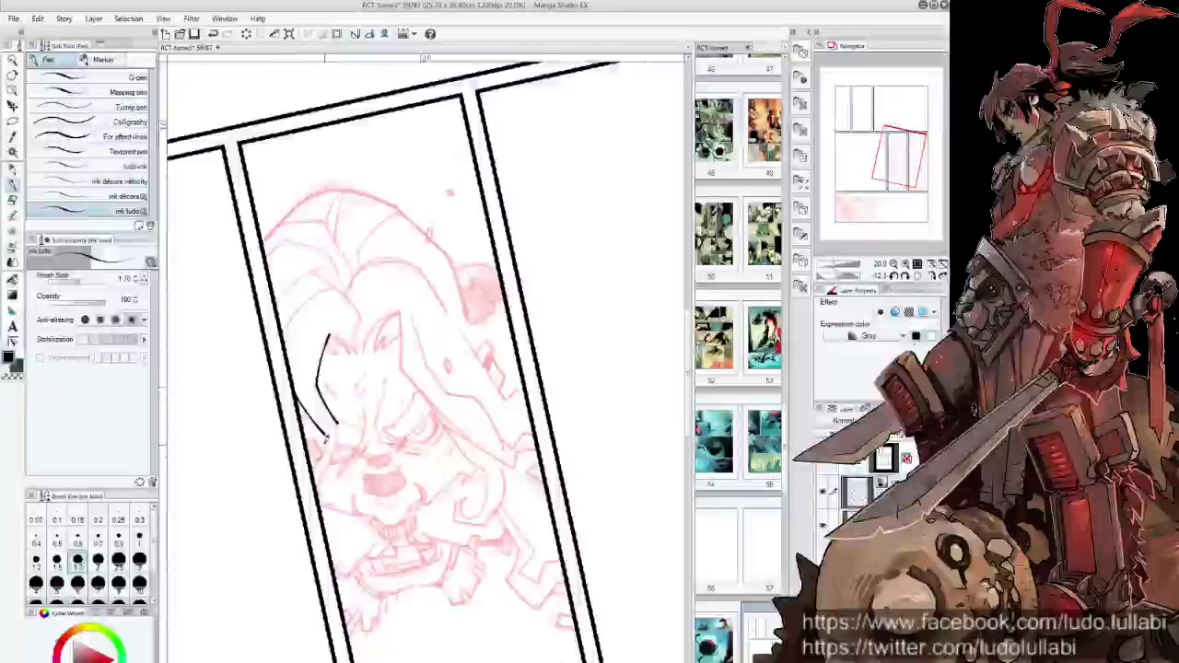
{"action": "left_click_drag", "start_coordinate": [330, 426], "coordinate": [314, 471]}
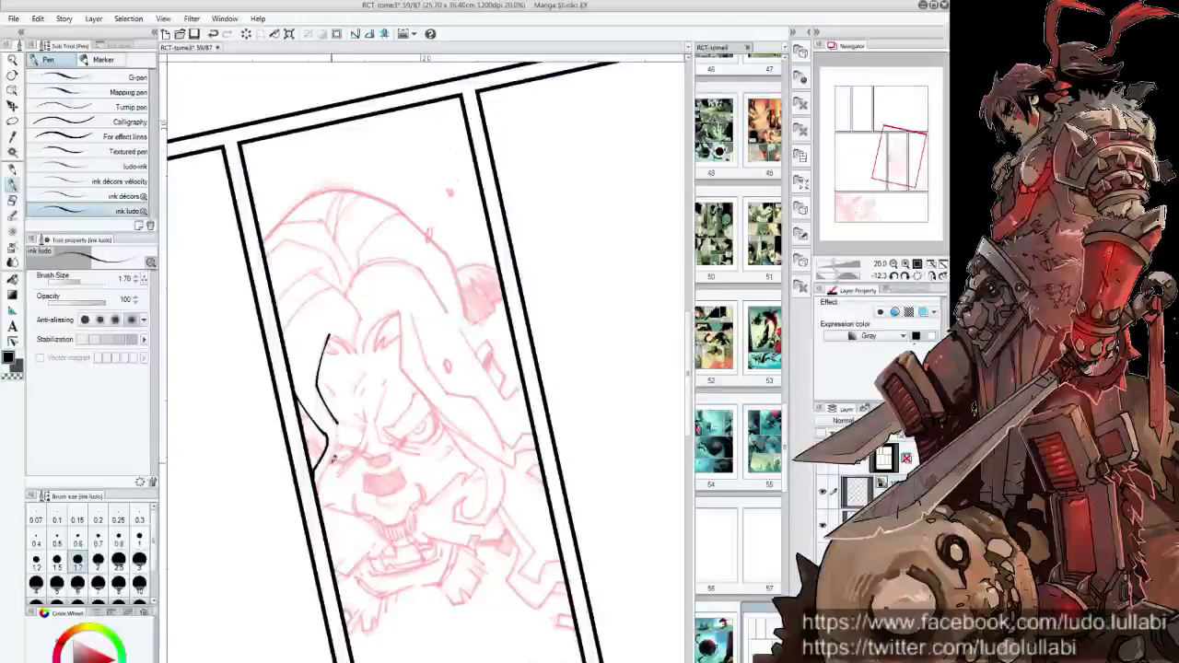
{"action": "left_click_drag", "start_coordinate": [338, 417], "coordinate": [317, 482]}
Ink short strokes beside the eye and on the face, then reset the view rotation
{"action": "key", "text": "minus"}
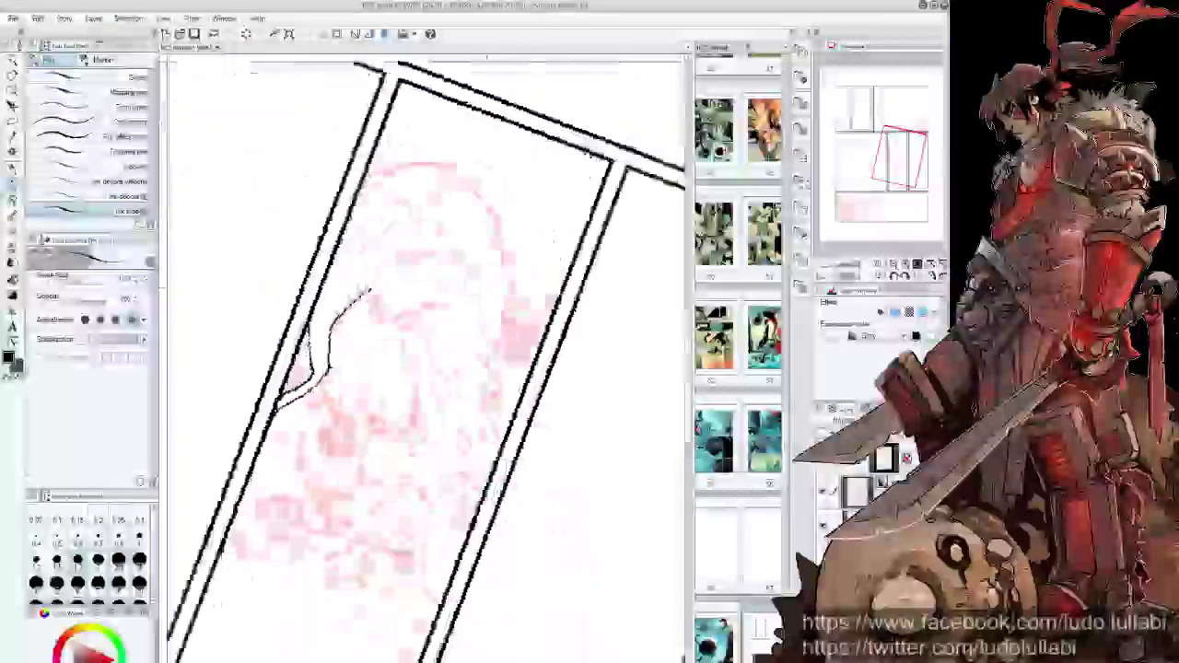
{"action": "key", "text": "minus"}
{"action": "key", "text": "asciicircum"}
{"action": "key", "text": "asciicircum"}
{"action": "left_click_drag", "start_coordinate": [351, 404], "coordinate": [337, 444]}
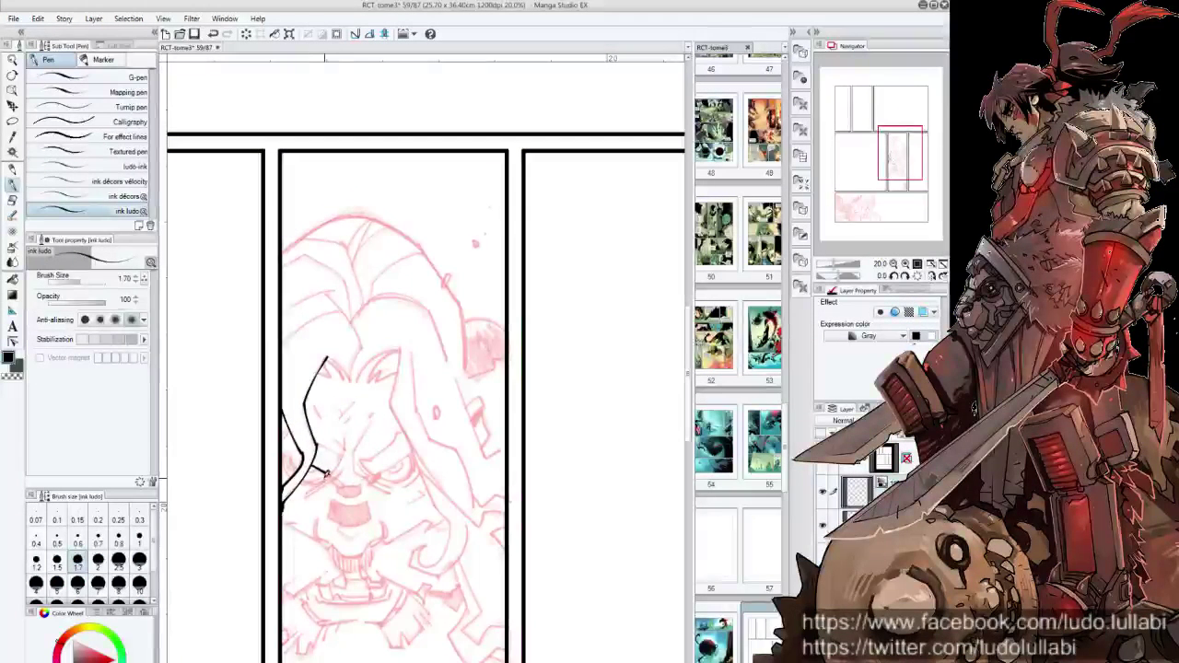
{"action": "mouse_move", "coordinate": [331, 473]}
{"action": "left_mouse_down"}
{"action": "mouse_move", "coordinate": [353, 454]}
{"action": "mouse_move", "coordinate": [338, 479]}
{"action": "mouse_move", "coordinate": [353, 458]}
{"action": "mouse_move", "coordinate": [375, 482]}
{"action": "left_mouse_up"}
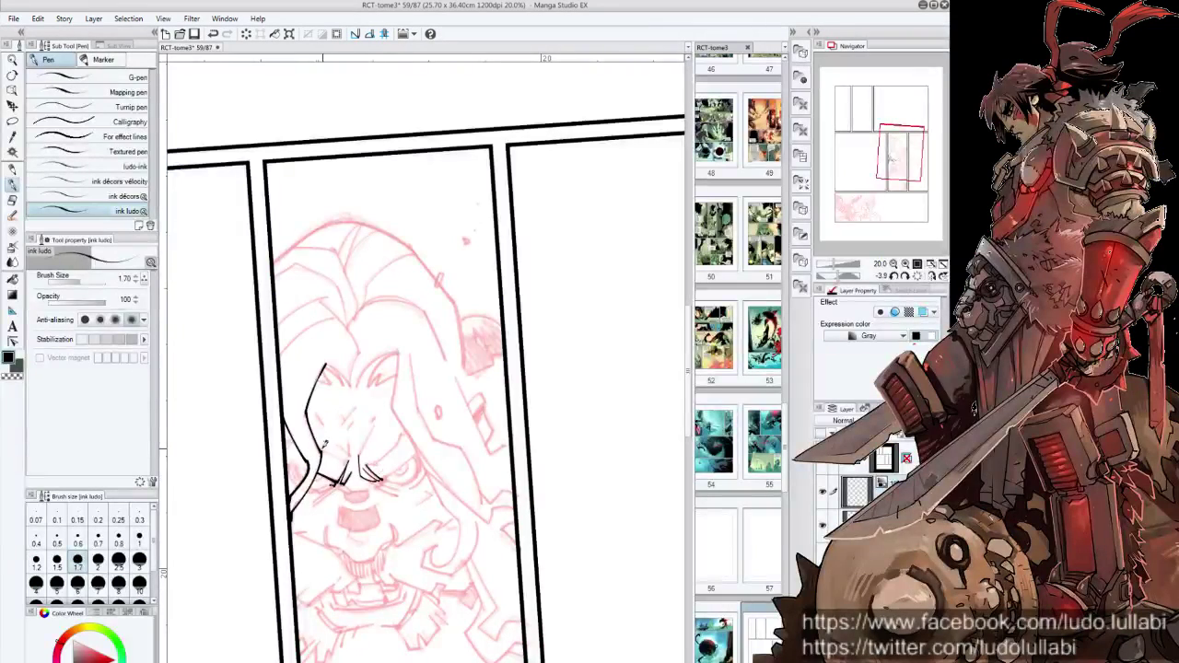
{"action": "left_click_drag", "start_coordinate": [320, 451], "coordinate": [343, 460]}
{"action": "left_click_drag", "start_coordinate": [315, 573], "coordinate": [251, 572]}
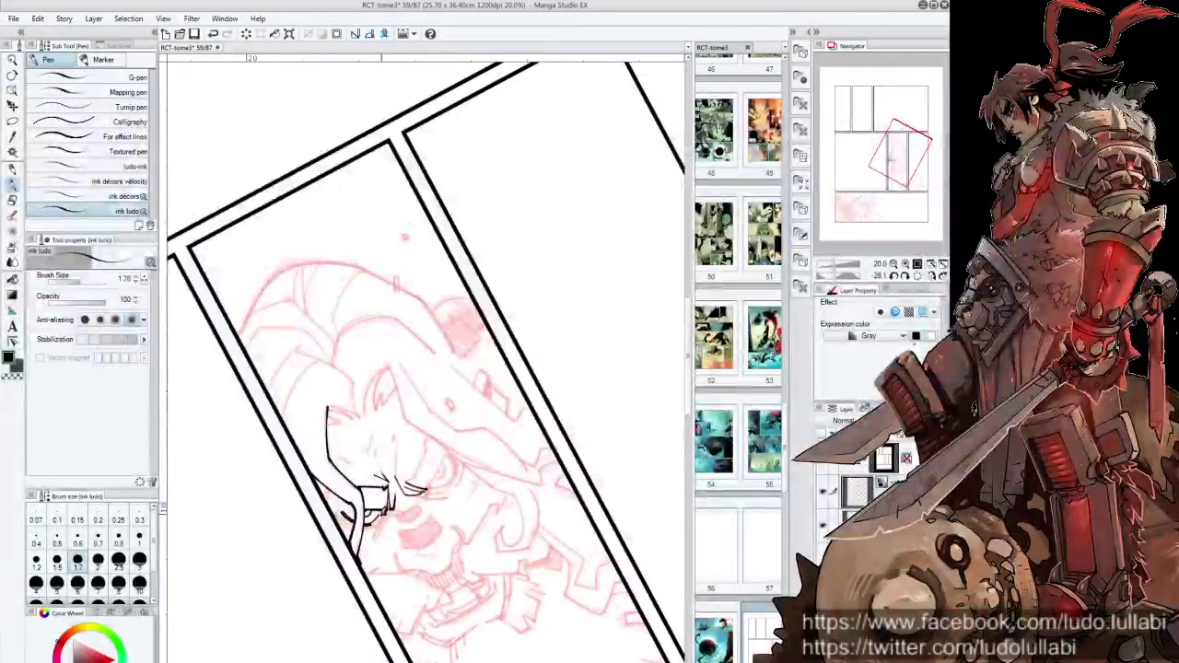
{"action": "mouse_move", "coordinate": [388, 500]}
{"action": "left_mouse_down"}
{"action": "mouse_move", "coordinate": [374, 538]}
{"action": "mouse_move", "coordinate": [391, 514]}
{"action": "left_mouse_up"}
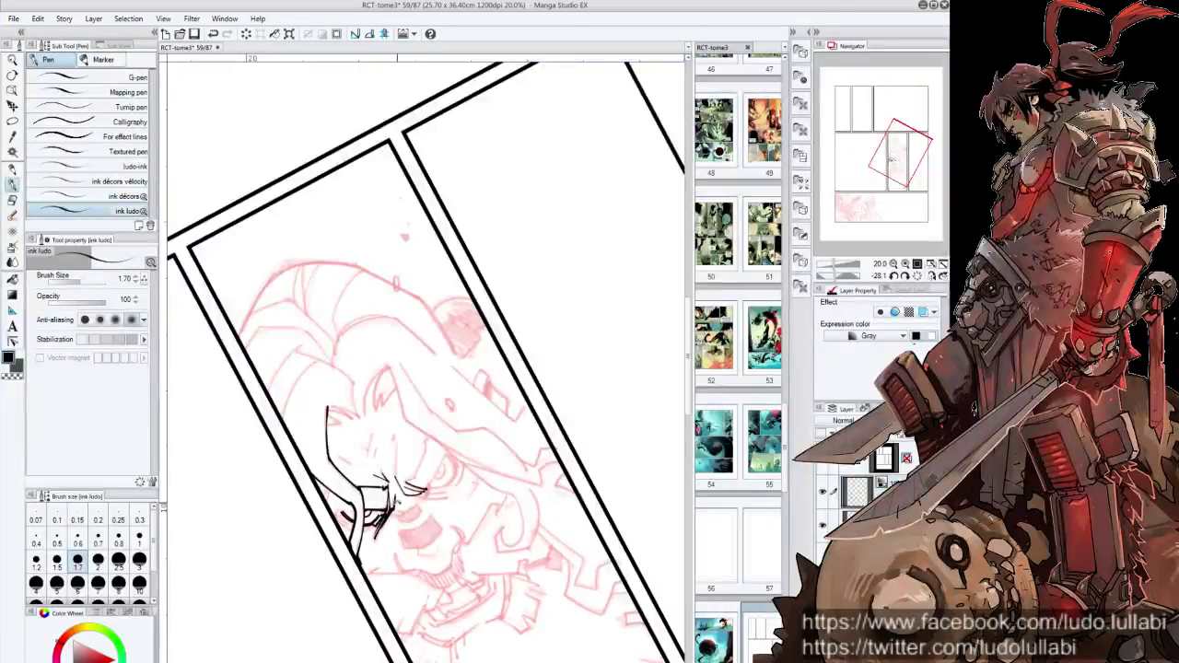
{"action": "key", "text": "ctrl+at"}
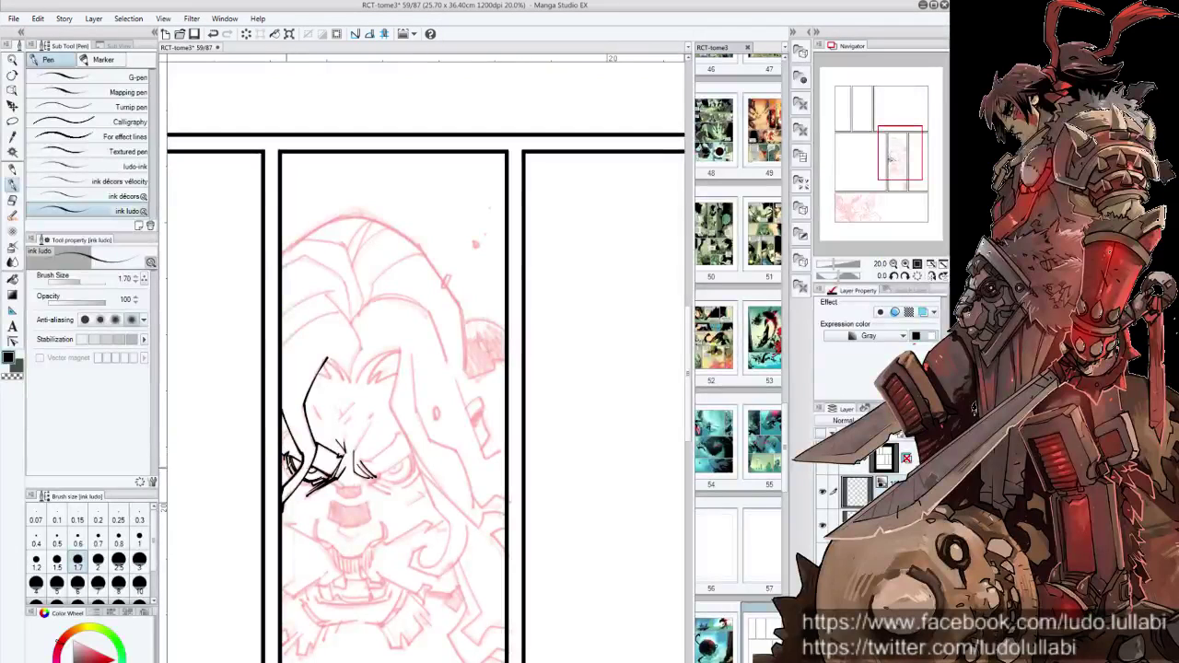
Extend the inked line down the cheek and ink lines around the eyes
{"action": "key", "text": "minus"}
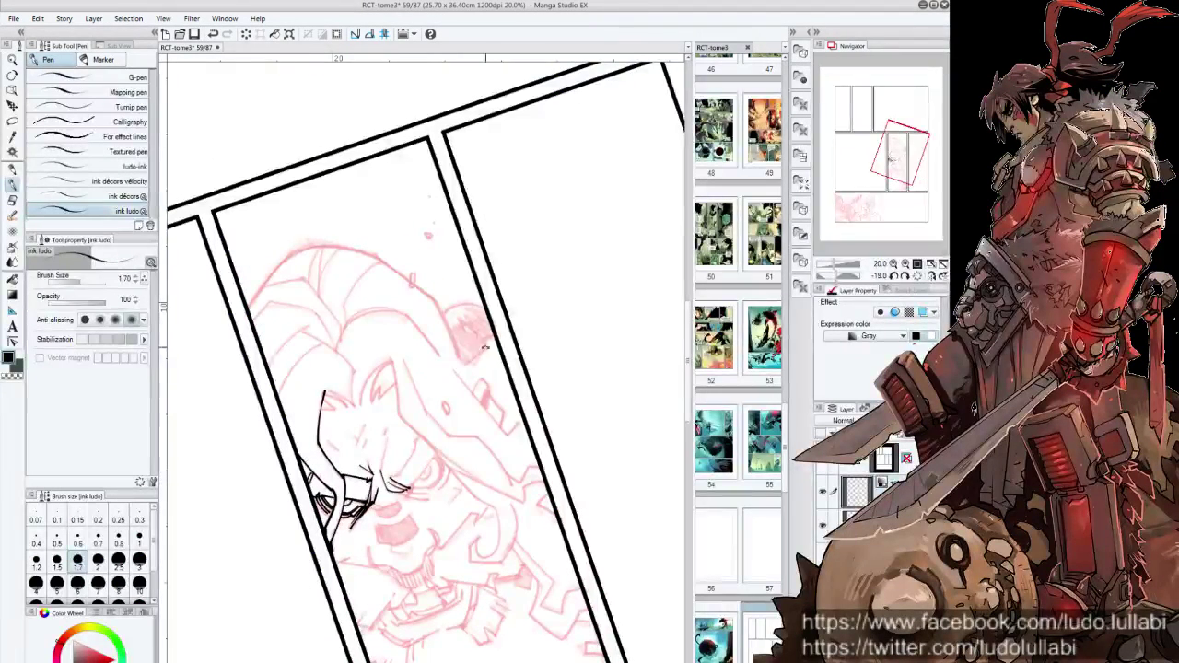
{"action": "left_click_drag", "start_coordinate": [486, 347], "coordinate": [516, 387]}
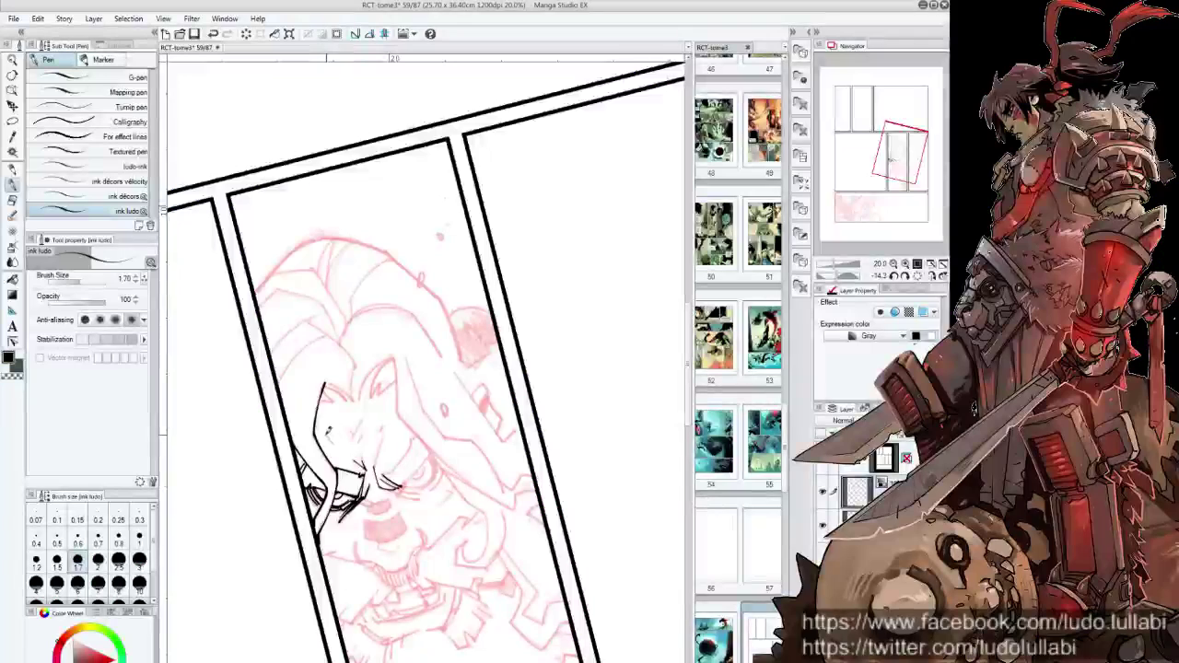
{"action": "left_click_drag", "start_coordinate": [324, 422], "coordinate": [329, 445]}
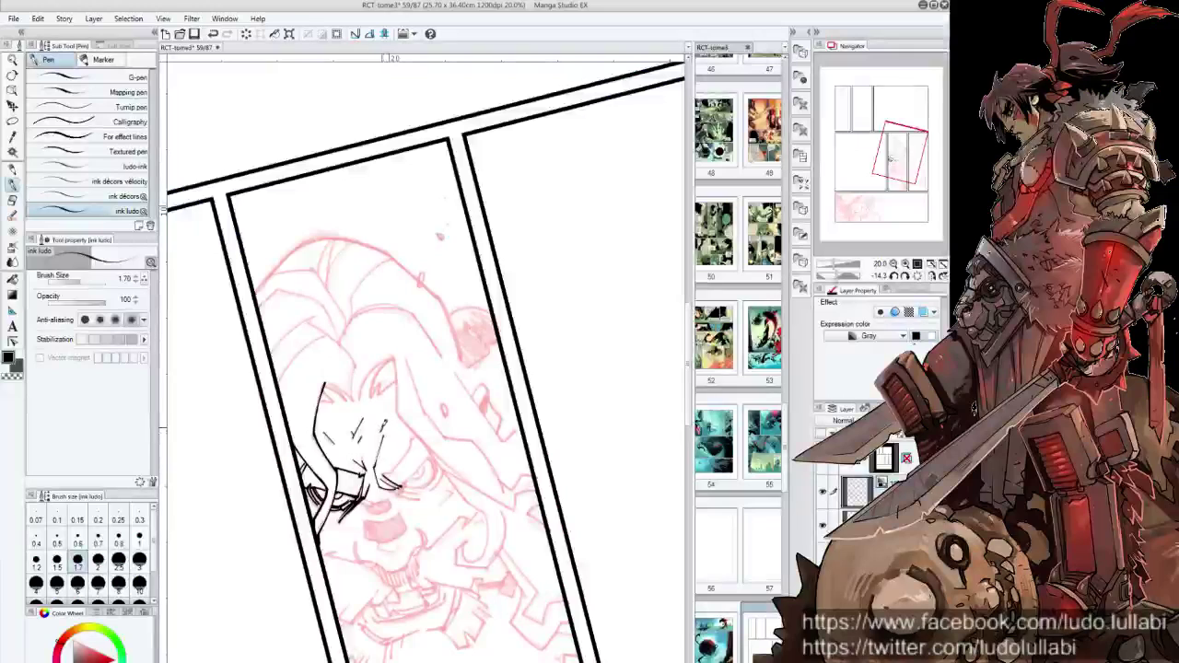
{"action": "mouse_move", "coordinate": [400, 465]}
{"action": "left_mouse_down"}
{"action": "mouse_move", "coordinate": [388, 475]}
{"action": "mouse_move", "coordinate": [420, 435]}
{"action": "mouse_move", "coordinate": [421, 468]}
{"action": "left_mouse_up"}
{"action": "key", "text": "ctrl+@"}
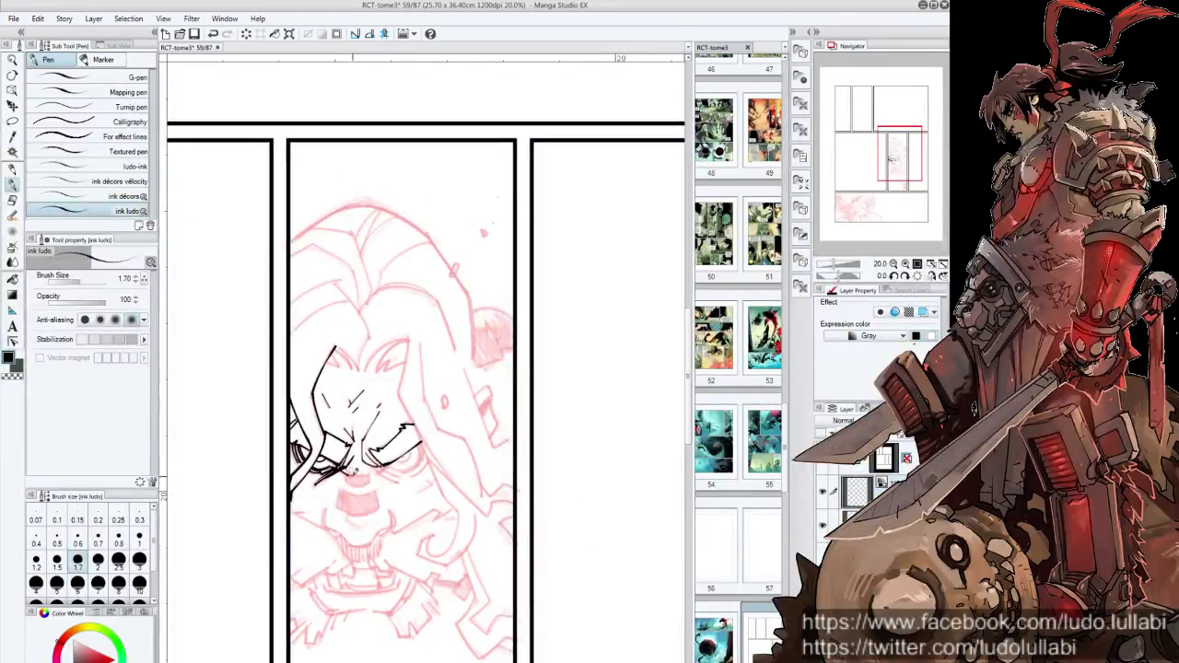
Ink short strokes on the cheek and ear and a line along the right eye
{"action": "mouse_move", "coordinate": [413, 493]}
{"action": "left_mouse_down"}
{"action": "mouse_move", "coordinate": [311, 433]}
{"action": "mouse_move", "coordinate": [309, 450]}
{"action": "left_mouse_up"}
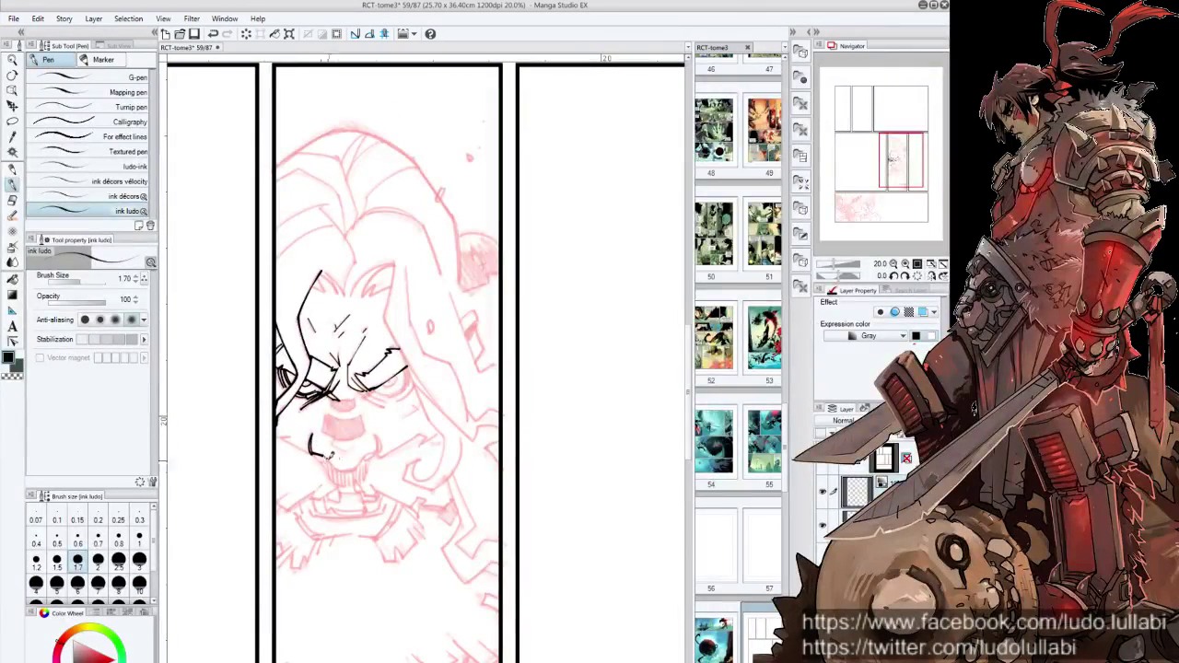
{"action": "mouse_move", "coordinate": [313, 443]}
{"action": "left_mouse_down"}
{"action": "mouse_move", "coordinate": [338, 588]}
{"action": "mouse_move", "coordinate": [427, 465]}
{"action": "left_mouse_up"}
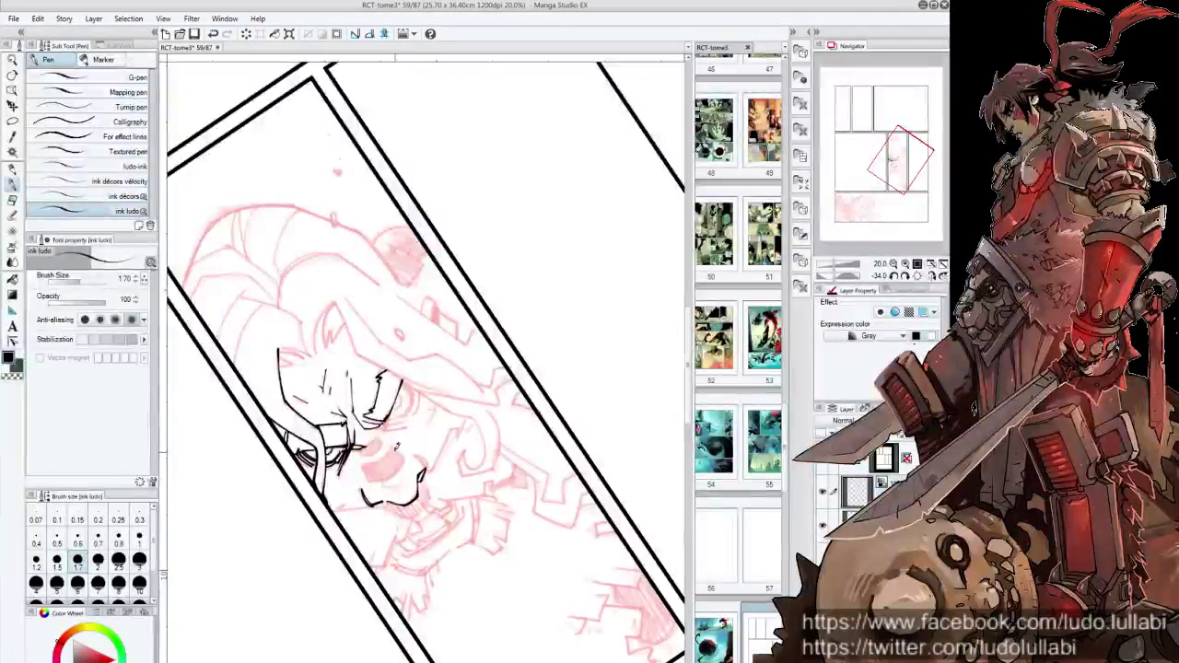
{"action": "mouse_move", "coordinate": [428, 449]}
{"action": "left_mouse_down"}
{"action": "mouse_move", "coordinate": [427, 472]}
{"action": "mouse_move", "coordinate": [396, 485]}
{"action": "mouse_move", "coordinate": [406, 475]}
{"action": "left_mouse_up"}
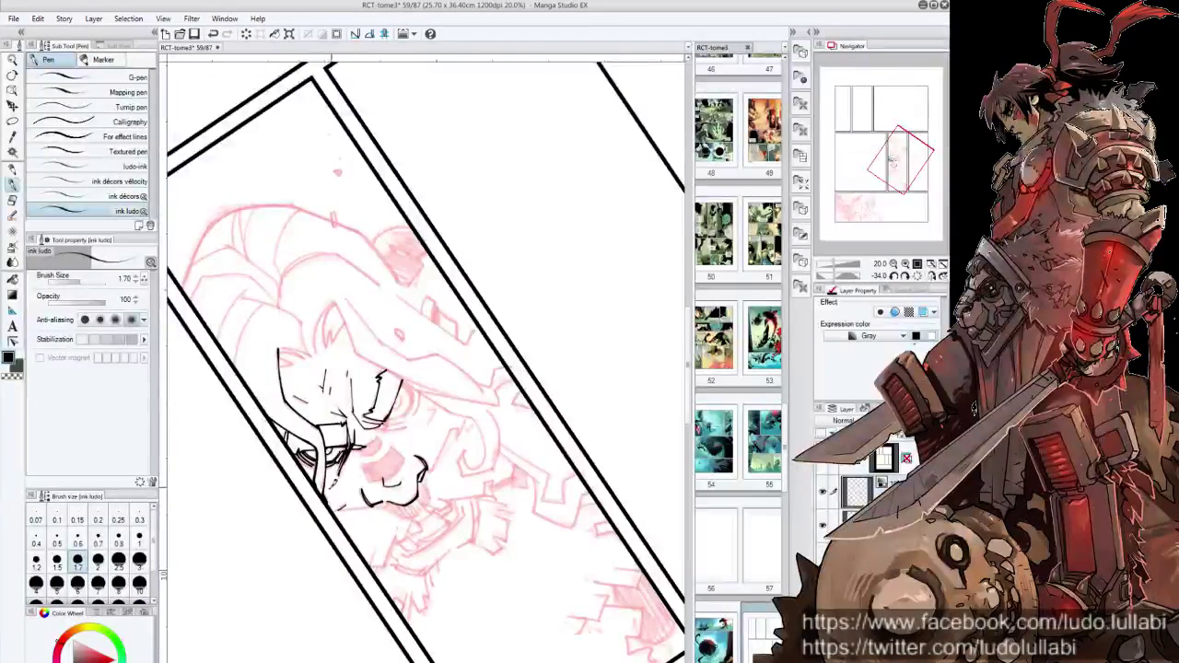
{"action": "key", "text": "ctrl+at"}
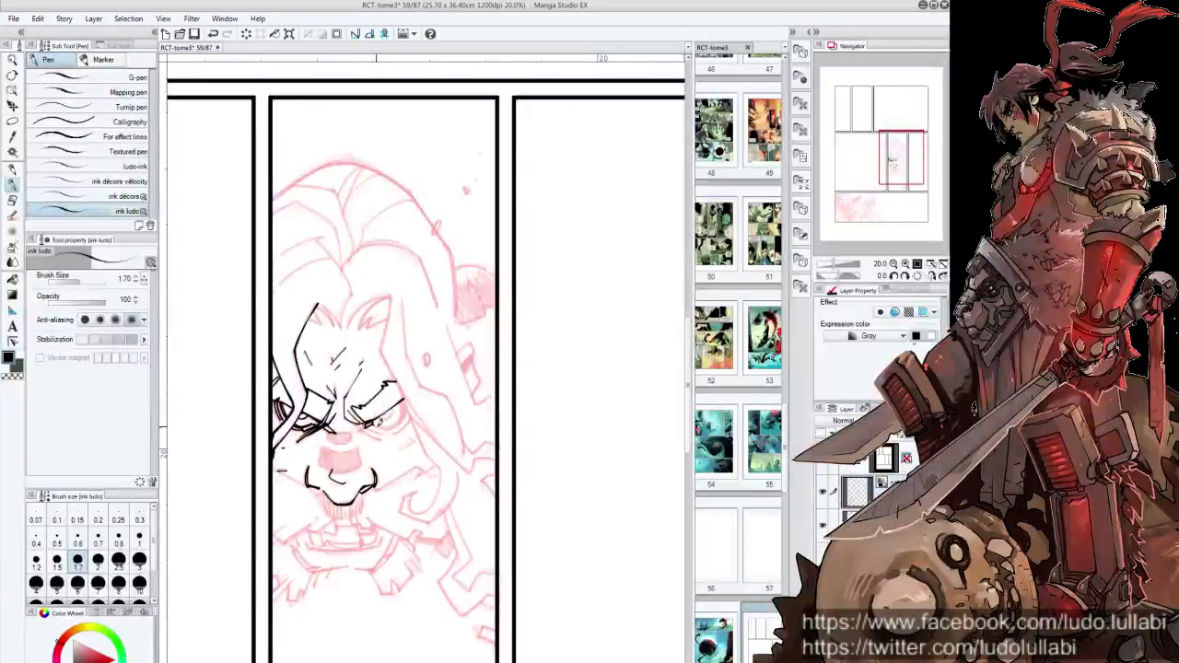
{"action": "mouse_move", "coordinate": [383, 424]}
{"action": "left_mouse_down"}
{"action": "mouse_move", "coordinate": [406, 416]}
{"action": "mouse_move", "coordinate": [406, 395]}
{"action": "mouse_move", "coordinate": [402, 413]}
{"action": "mouse_move", "coordinate": [381, 416]}
{"action": "left_mouse_up"}
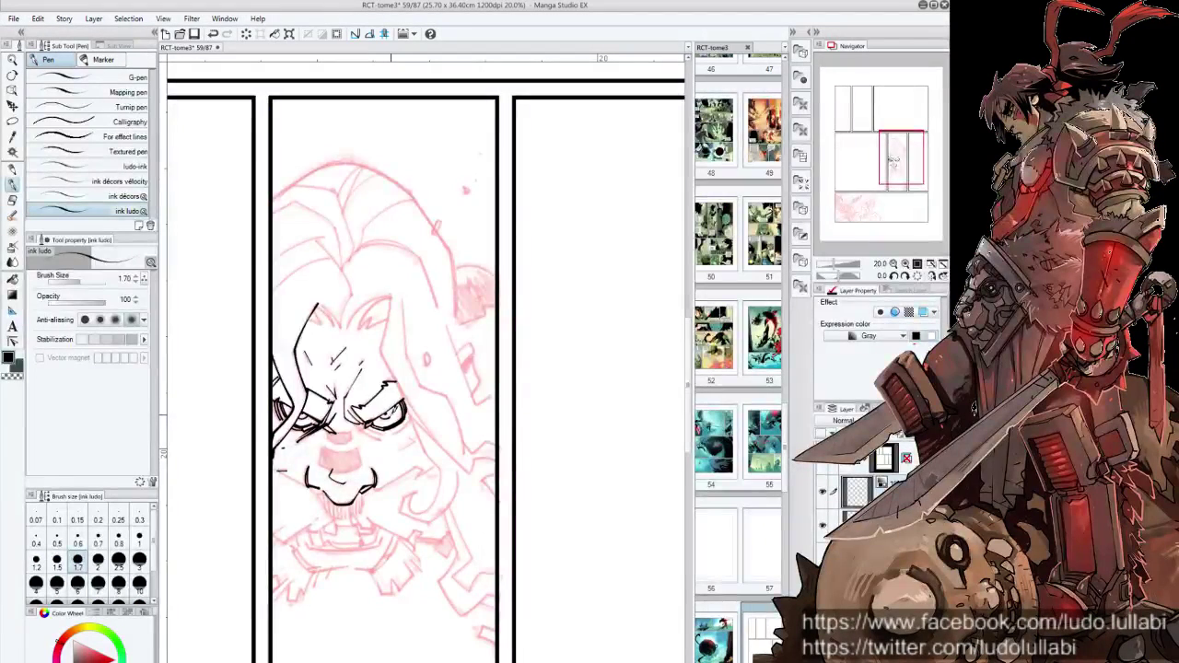
Add small ink marks beside the hair and trace the hair spikes and a line down the hair
{"action": "left_click_drag", "start_coordinate": [430, 242], "coordinate": [403, 289]}
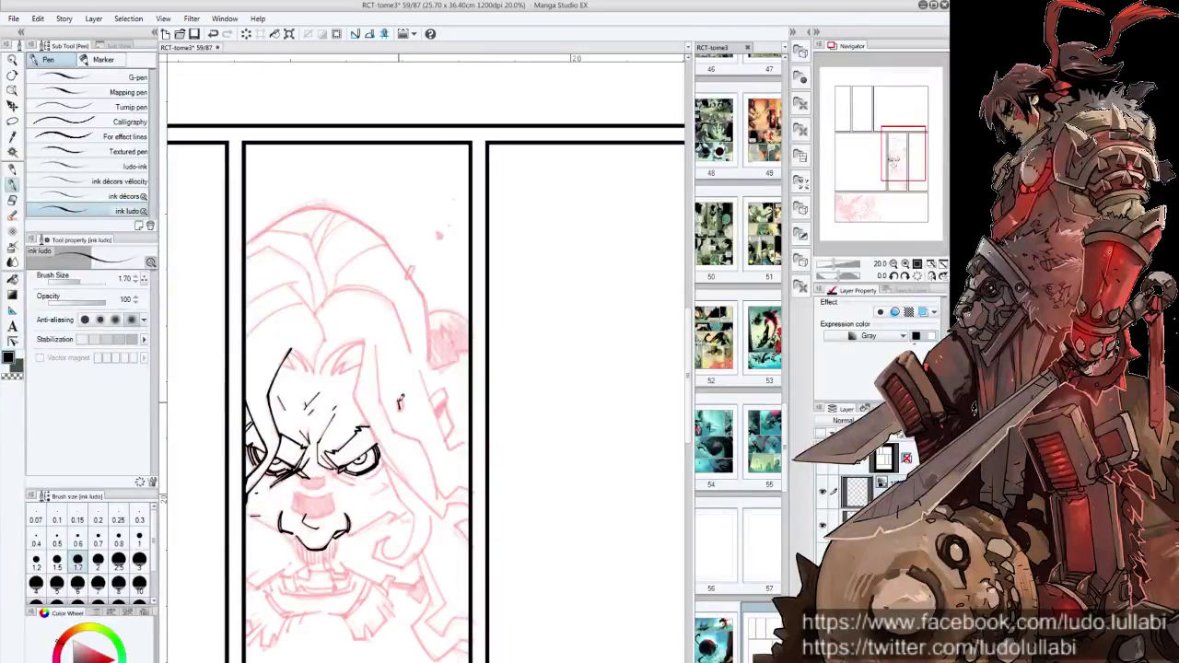
{"action": "left_click_drag", "start_coordinate": [413, 232], "coordinate": [387, 334]}
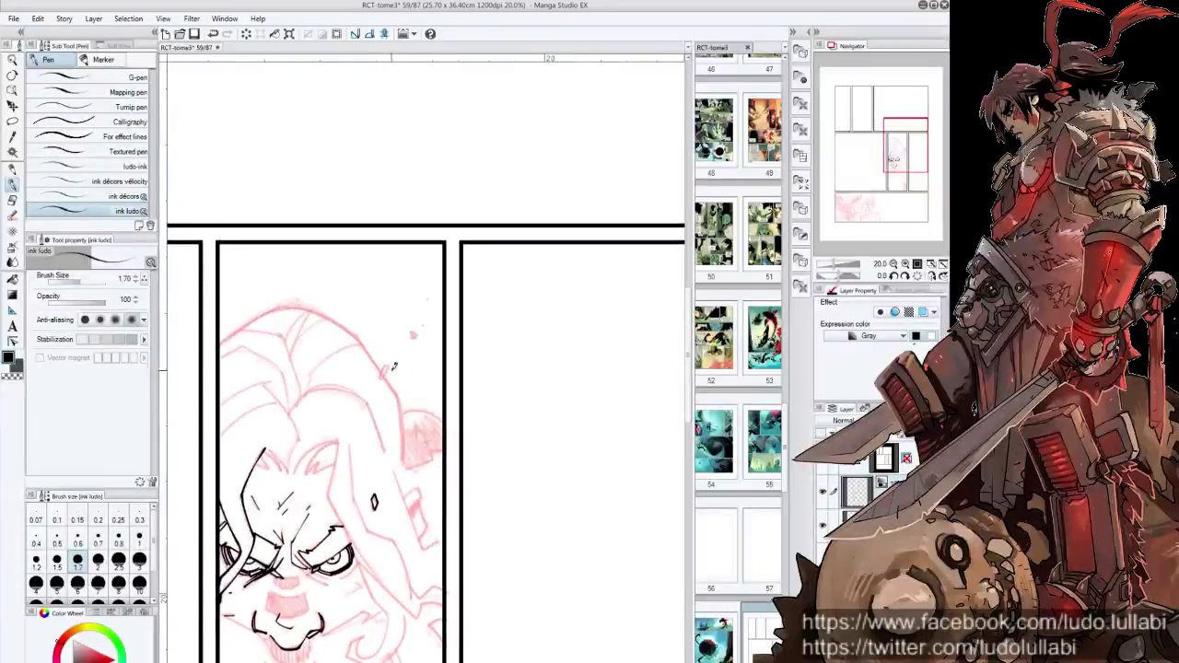
{"action": "left_click", "coordinate": [385, 371]}
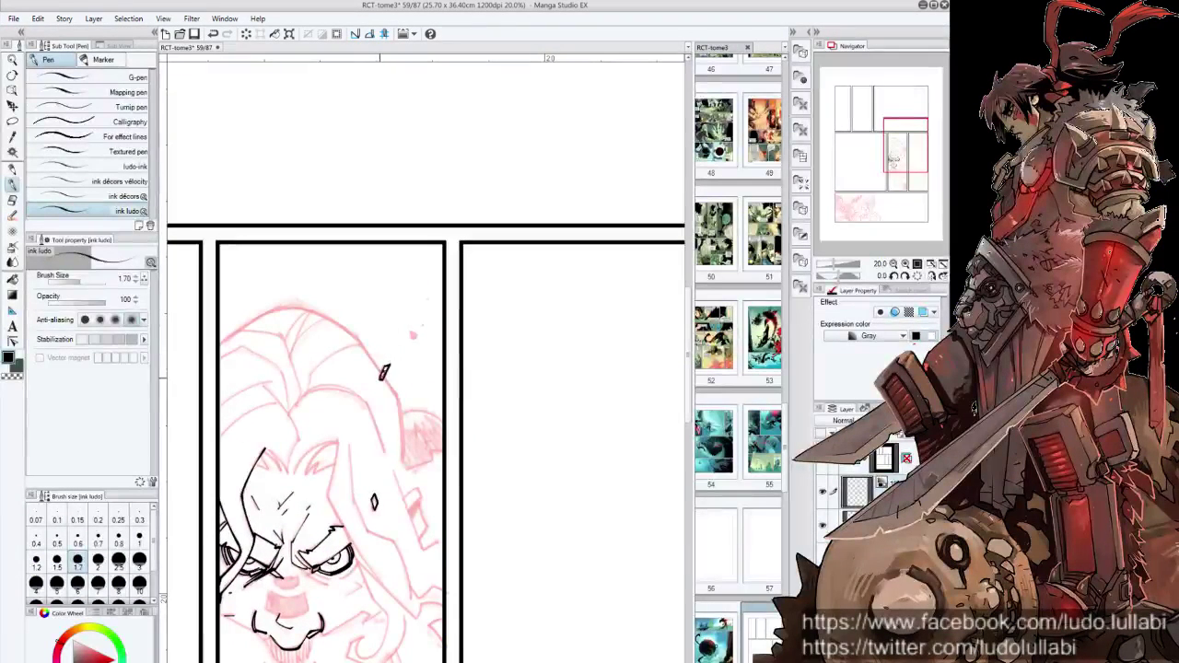
{"action": "mouse_move", "coordinate": [416, 350]}
{"action": "left_mouse_down"}
{"action": "mouse_move", "coordinate": [413, 338]}
{"action": "mouse_move", "coordinate": [513, 357]}
{"action": "left_mouse_up"}
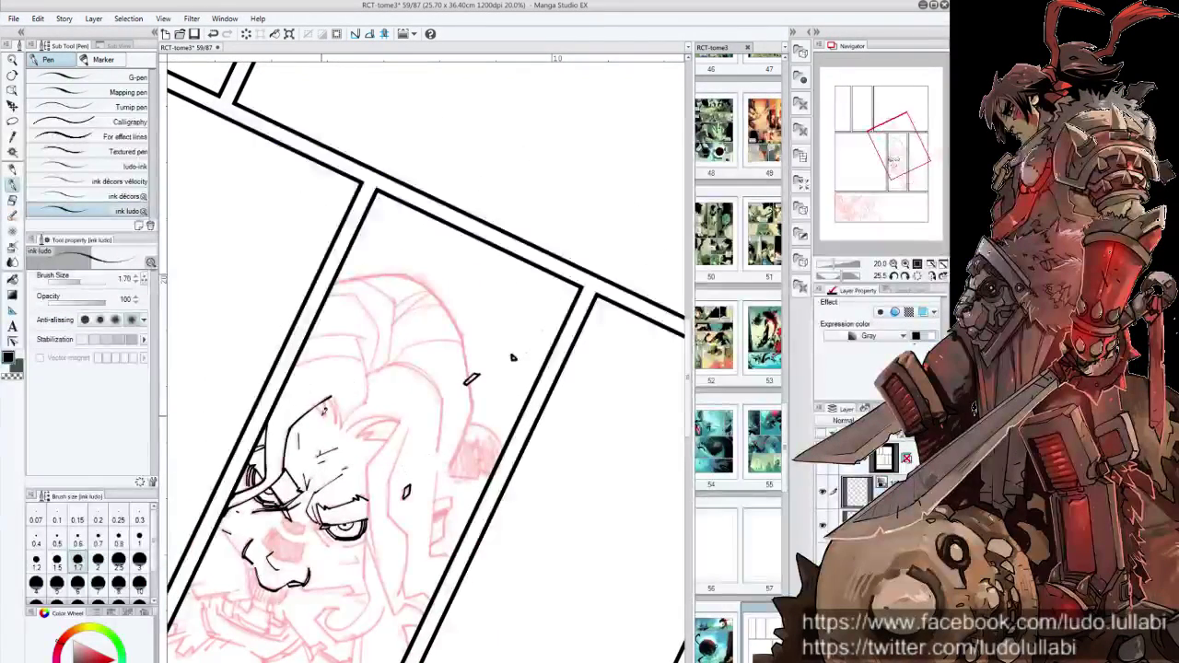
{"action": "mouse_move", "coordinate": [318, 416]}
{"action": "left_mouse_down"}
{"action": "mouse_move", "coordinate": [334, 392]}
{"action": "mouse_move", "coordinate": [341, 429]}
{"action": "left_mouse_up"}
{"action": "left_click_drag", "start_coordinate": [359, 338], "coordinate": [367, 398]}
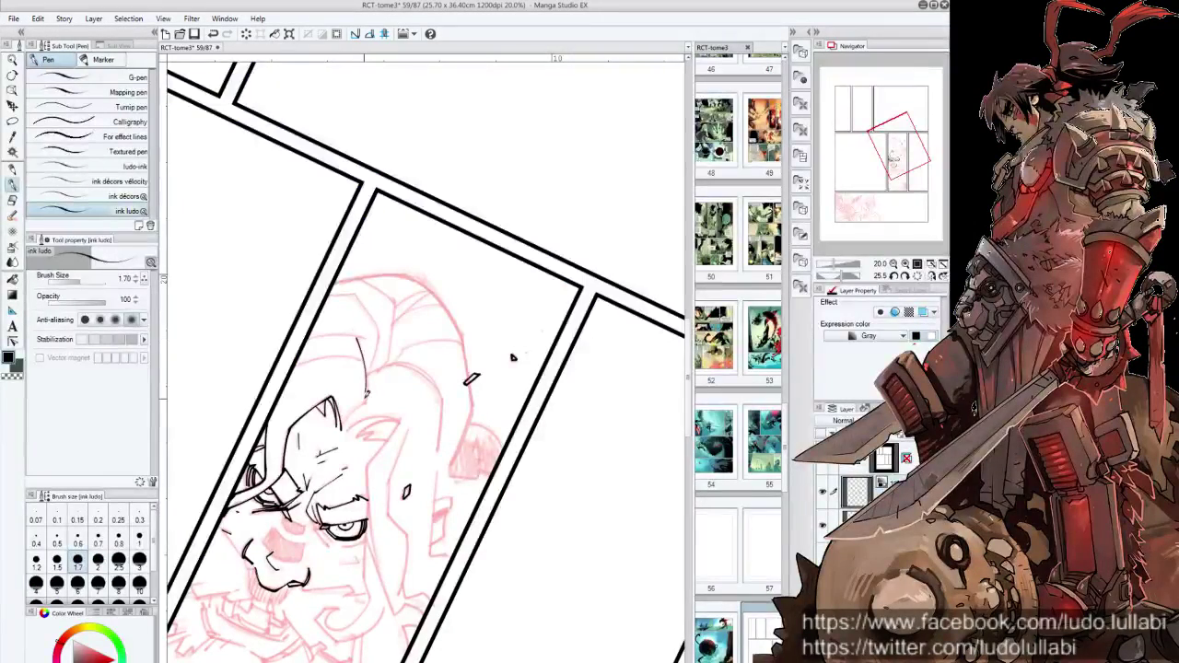
Ink a small detail in the line art with the page view tilted
{"action": "key", "text": "ctrl+@"}
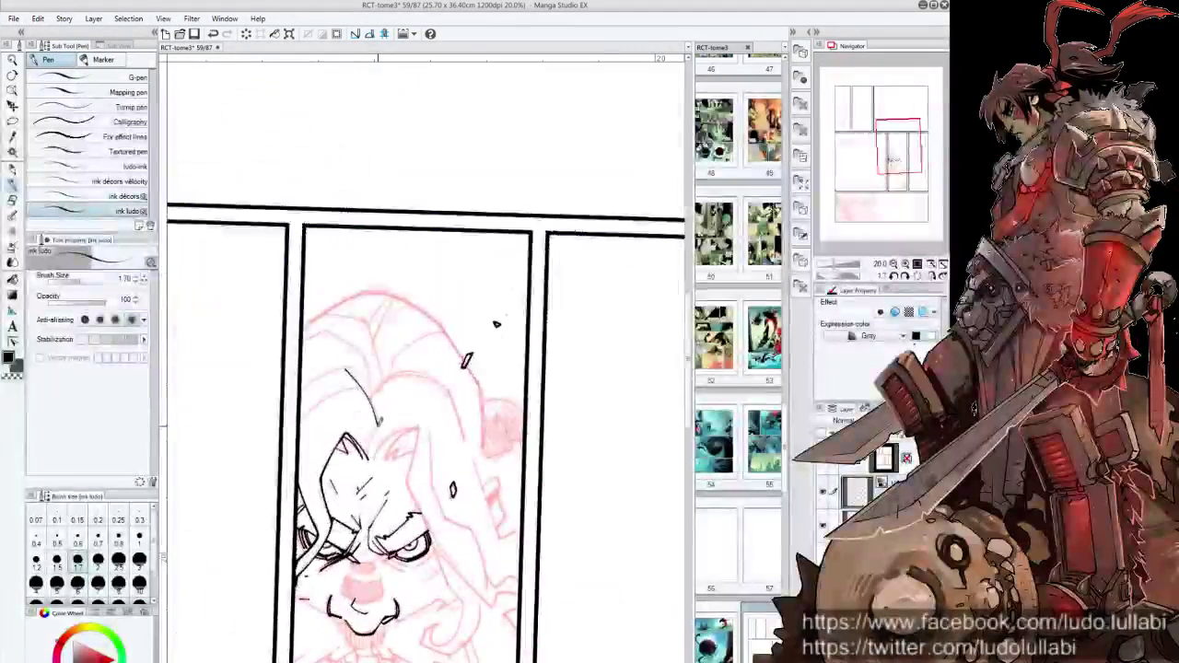
{"action": "mouse_move", "coordinate": [442, 397]}
{"action": "left_mouse_down"}
{"action": "mouse_move", "coordinate": [400, 454]}
{"action": "mouse_move", "coordinate": [433, 424]}
{"action": "left_mouse_up"}
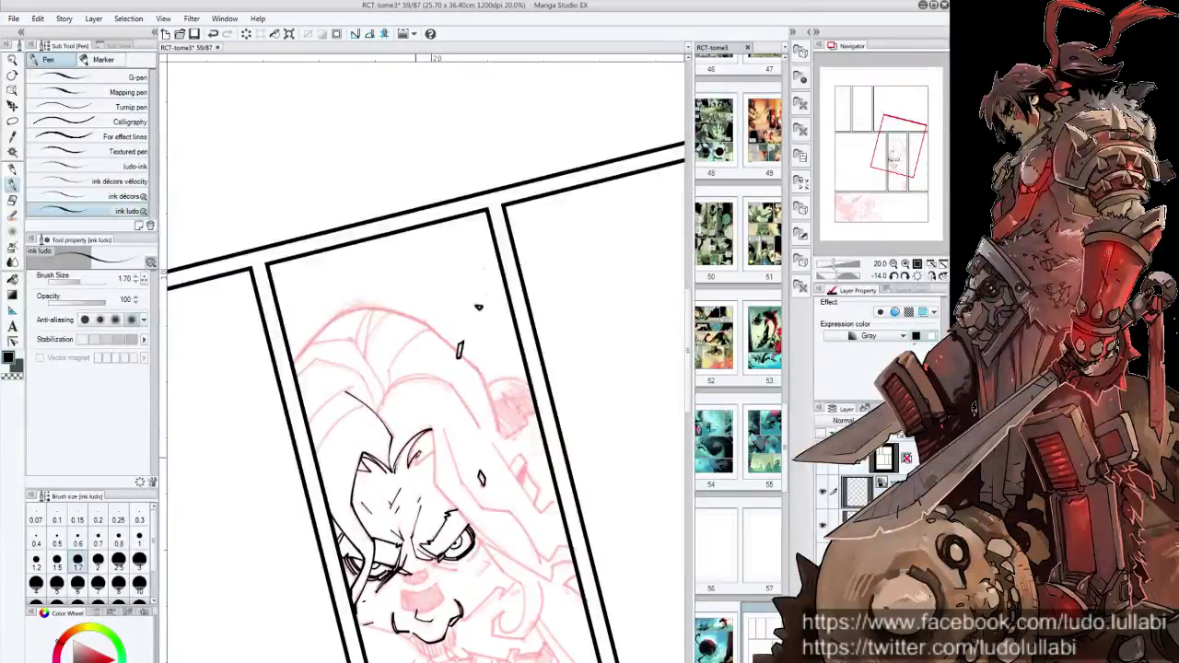
{"action": "left_click_drag", "start_coordinate": [478, 307], "coordinate": [486, 310]}
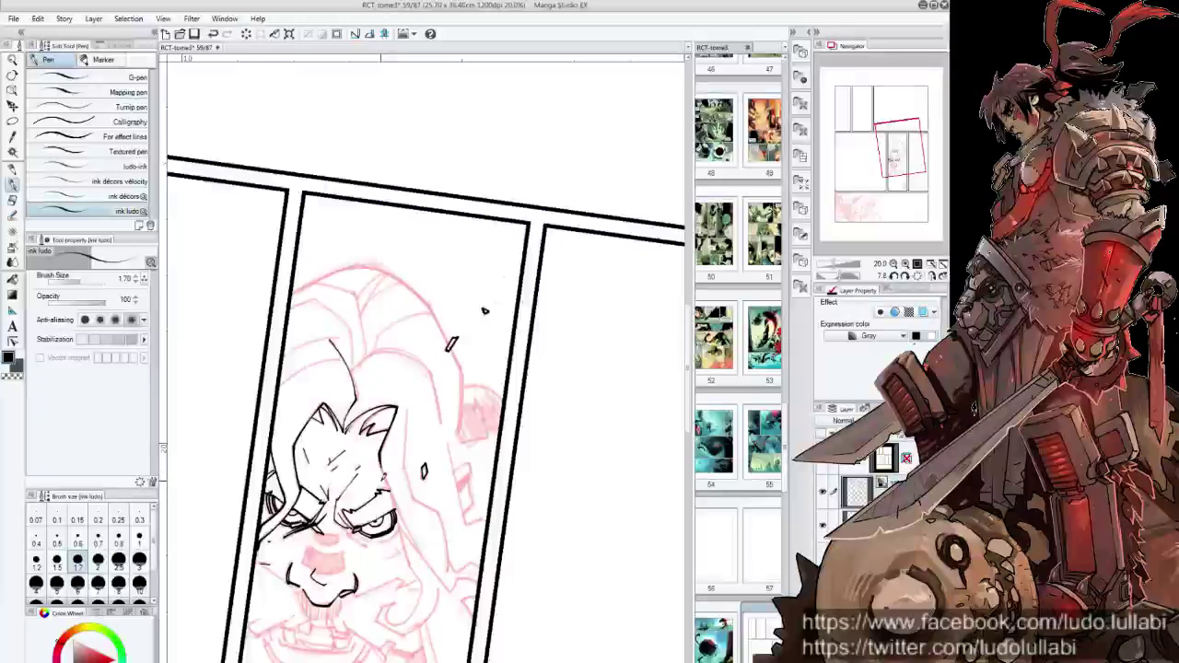
{"action": "left_click_drag", "start_coordinate": [385, 444], "coordinate": [379, 474]}
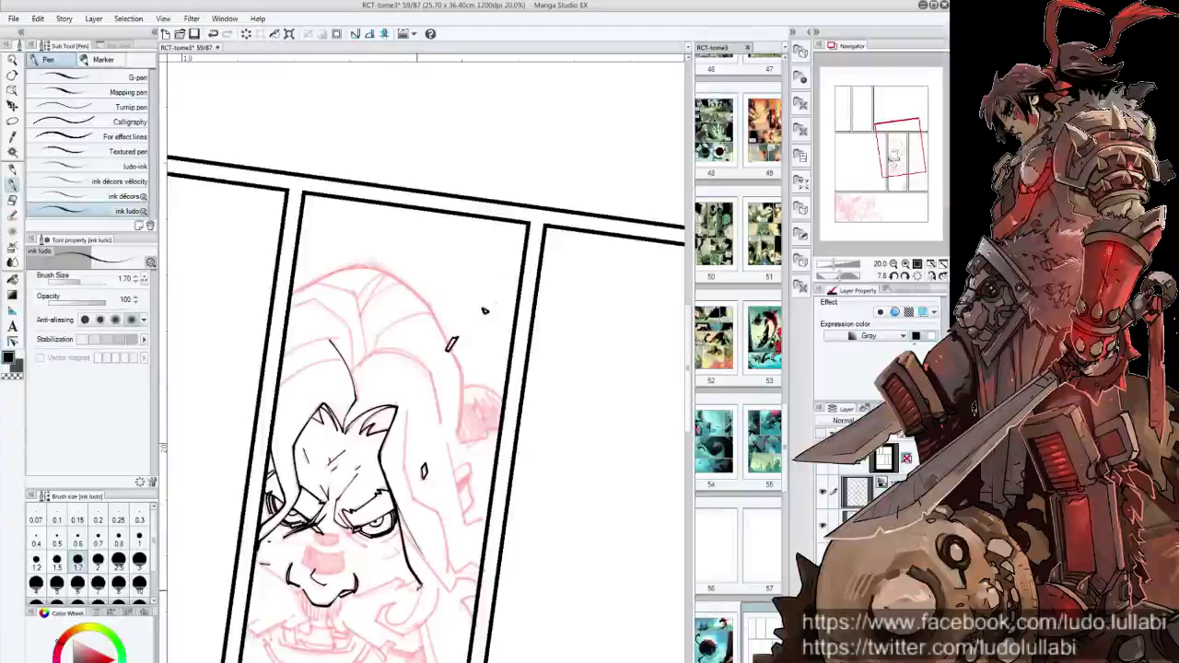
{"action": "left_click_drag", "start_coordinate": [483, 311], "coordinate": [553, 266]}
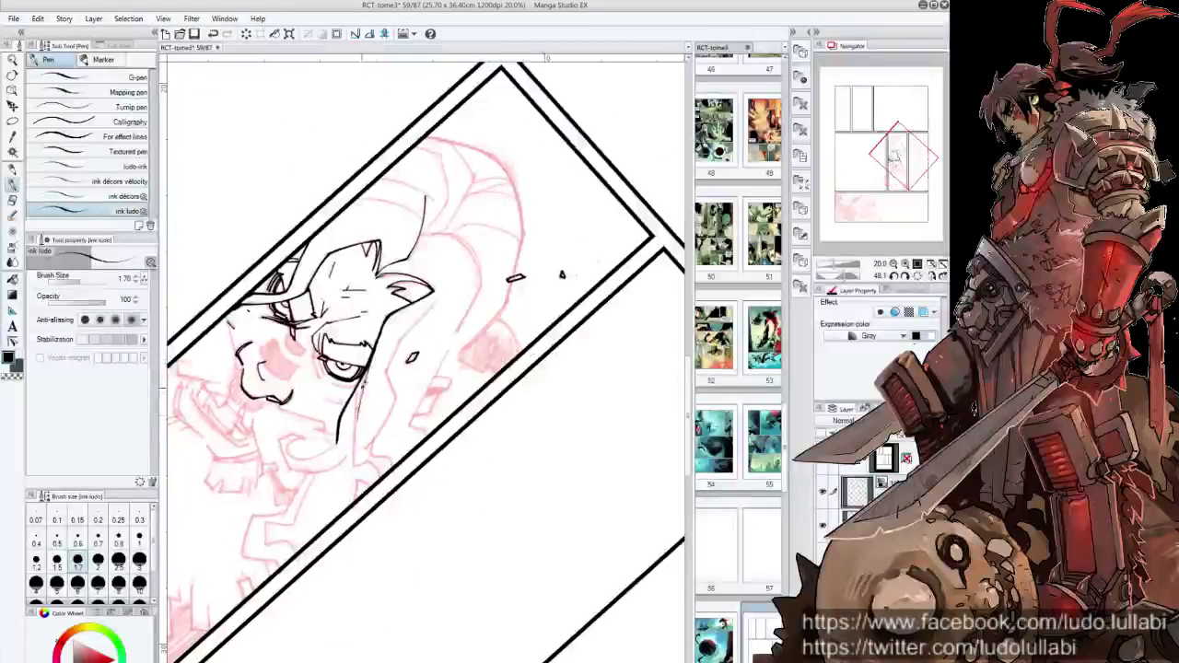
Ink the chin line, redrawing it as one clean longer stroke
{"action": "left_click_drag", "start_coordinate": [367, 376], "coordinate": [356, 462]}
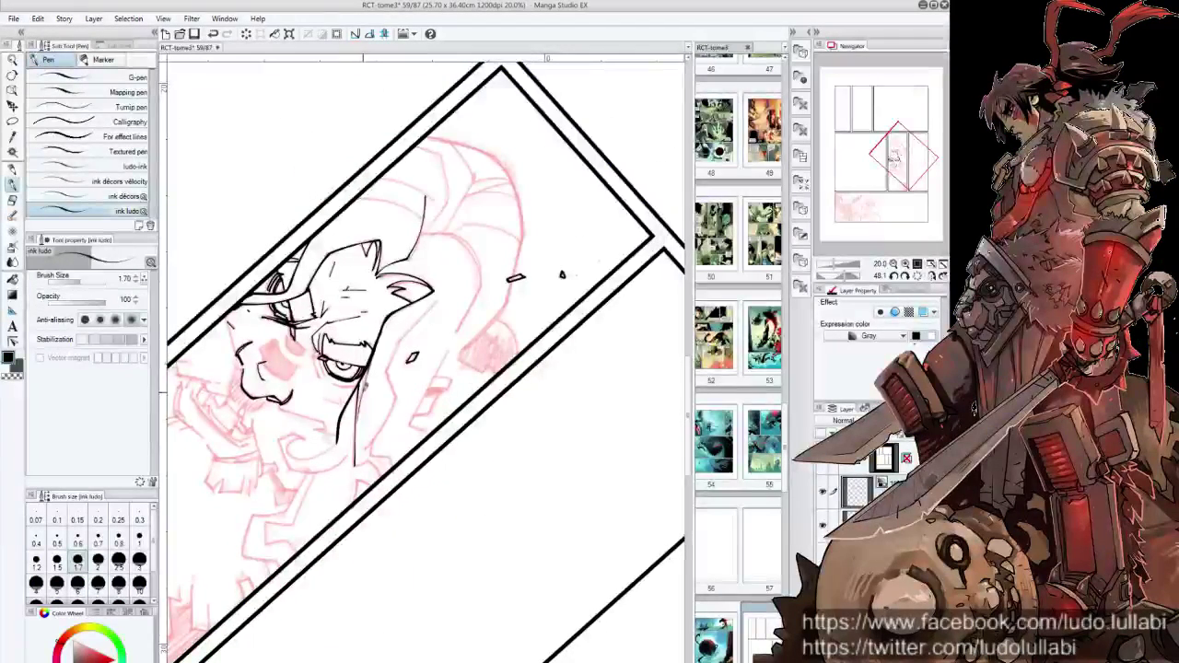
{"action": "left_click_drag", "start_coordinate": [371, 365], "coordinate": [354, 465]}
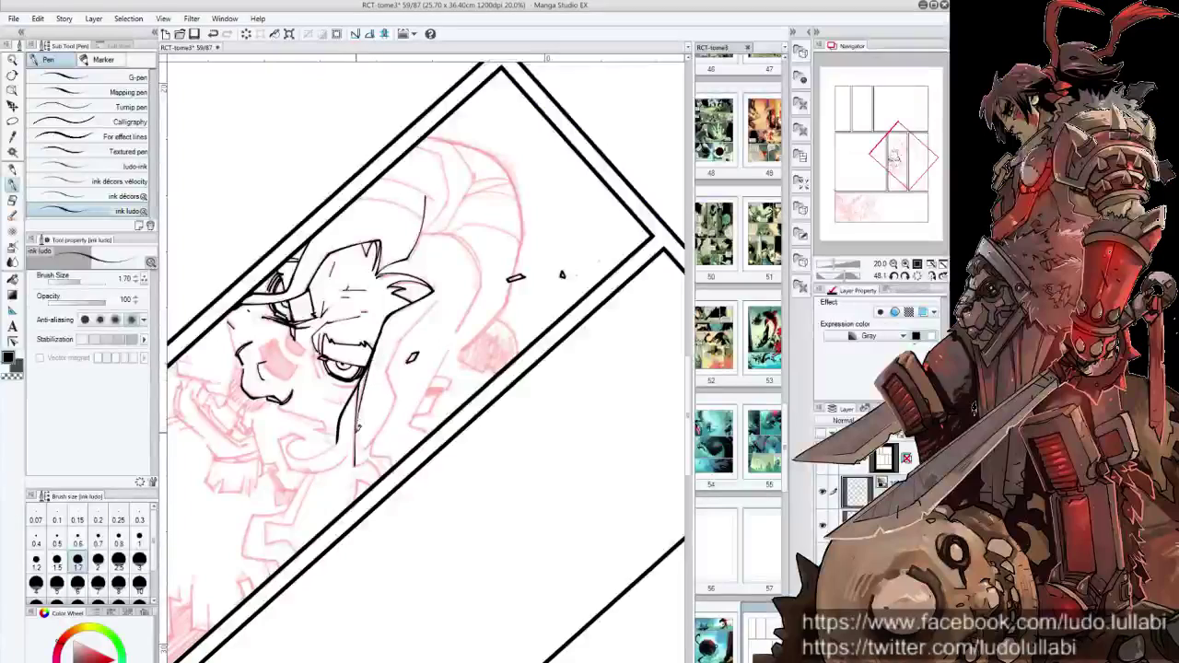
{"action": "mouse_move", "coordinate": [367, 378]}
{"action": "left_mouse_down"}
{"action": "mouse_move", "coordinate": [363, 457]}
{"action": "mouse_move", "coordinate": [378, 466]}
{"action": "left_mouse_up"}
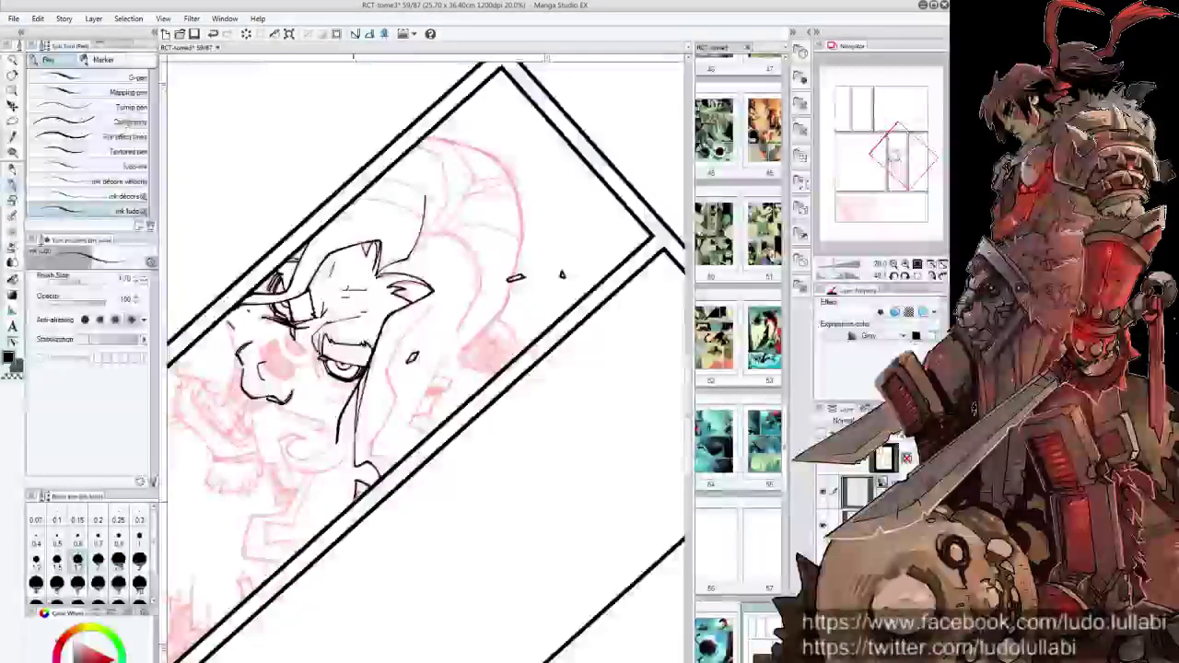
{"action": "mouse_move", "coordinate": [562, 274]}
{"action": "left_mouse_down"}
{"action": "mouse_move", "coordinate": [478, 282]}
{"action": "mouse_move", "coordinate": [462, 297]}
{"action": "left_mouse_up"}
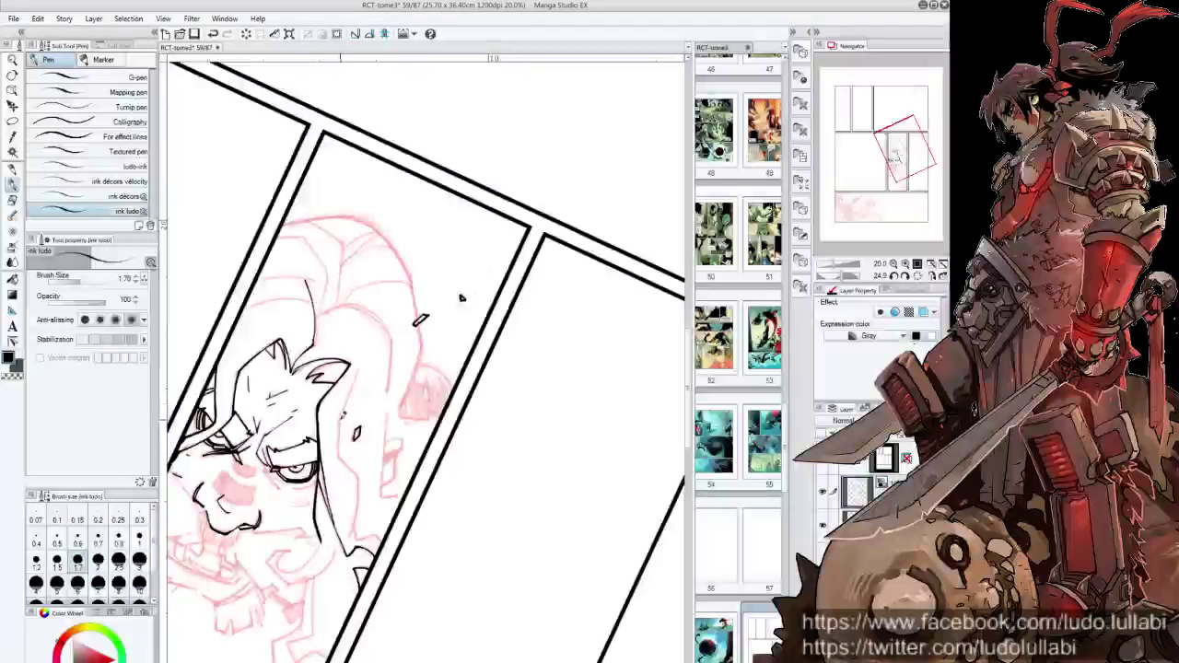
Ink short strokes below the cheek and a long line down the hair's right side, then reset rotation
{"action": "mouse_move", "coordinate": [339, 419]}
{"action": "left_mouse_down"}
{"action": "mouse_move", "coordinate": [346, 471]}
{"action": "mouse_move", "coordinate": [359, 475]}
{"action": "mouse_move", "coordinate": [352, 536]}
{"action": "mouse_move", "coordinate": [382, 525]}
{"action": "left_mouse_up"}
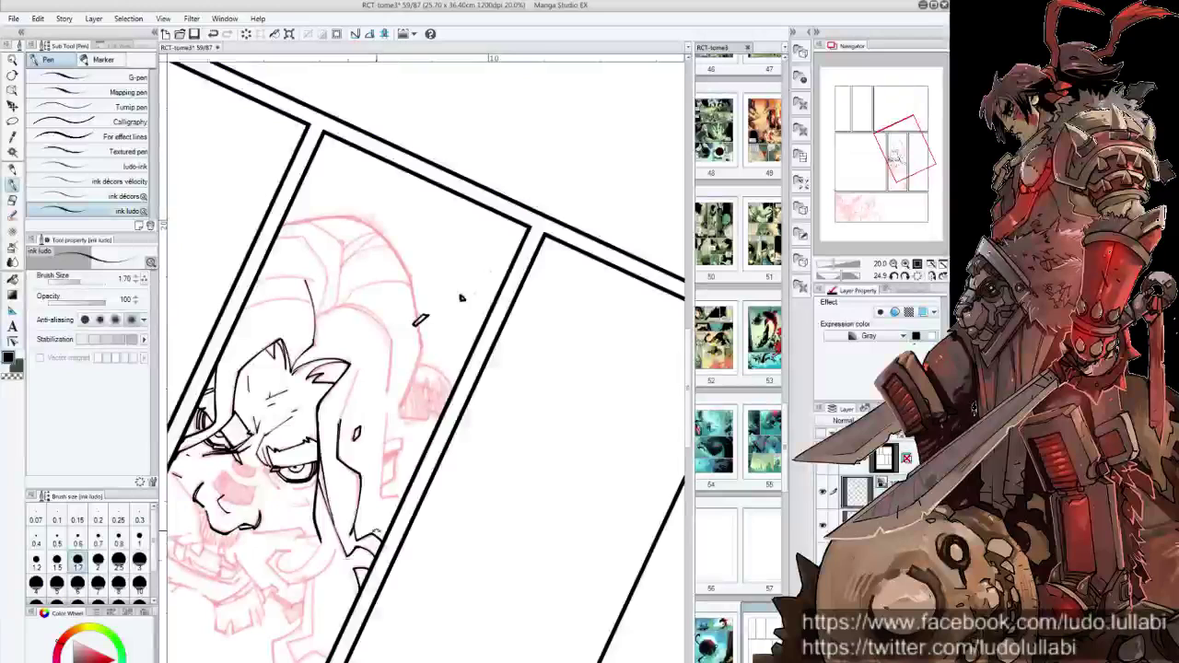
{"action": "key", "text": "minus"}
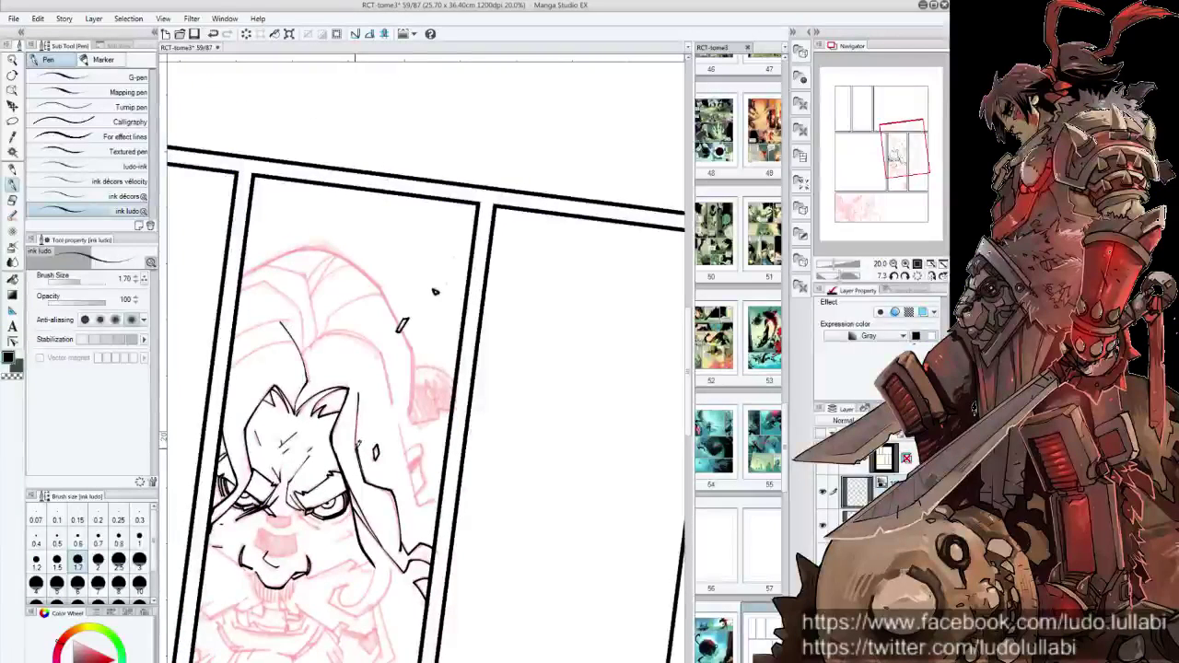
{"action": "left_click_drag", "start_coordinate": [399, 416], "coordinate": [420, 505]}
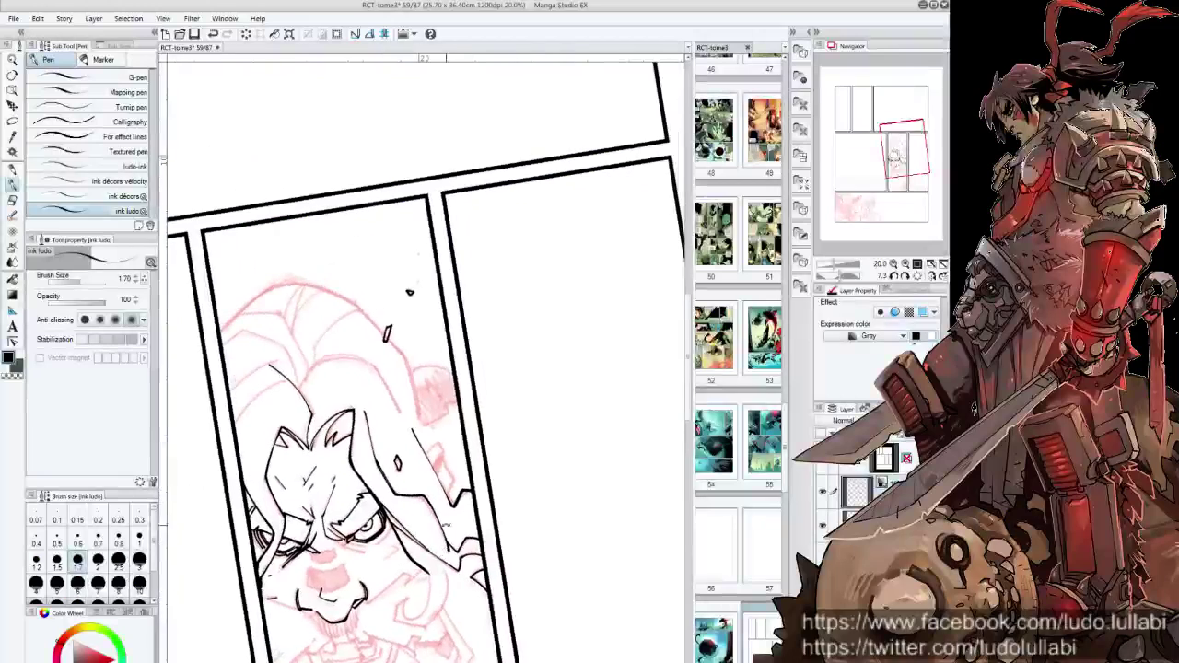
{"action": "key", "text": "minus"}
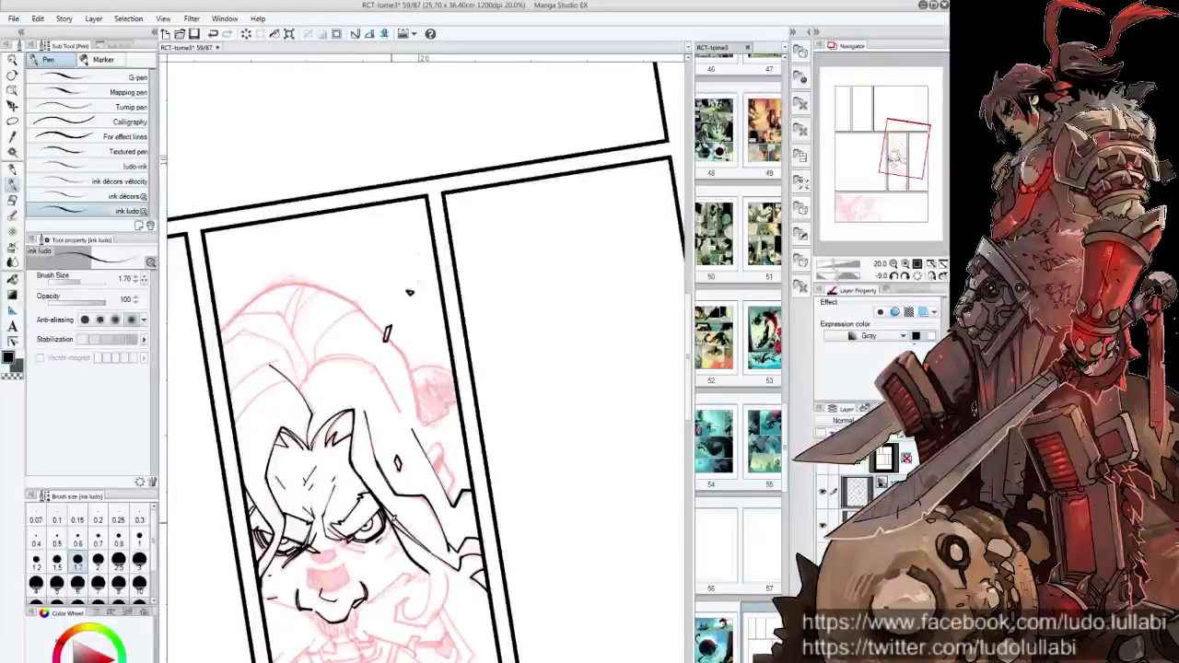
{"action": "key", "text": "asciicircum"}
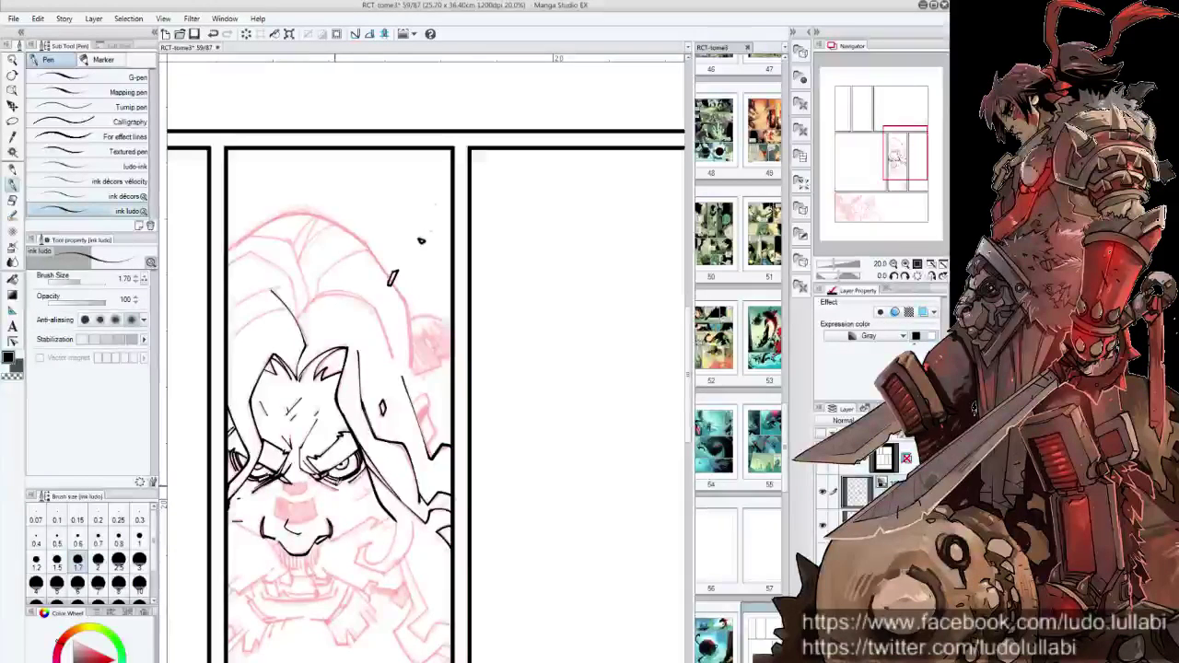
Add hatching strokes on the cheek below the eye, then snap the view upright
{"action": "mouse_move", "coordinate": [333, 477]}
{"action": "left_mouse_down"}
{"action": "mouse_move", "coordinate": [401, 456]}
{"action": "mouse_move", "coordinate": [391, 418]}
{"action": "left_mouse_up"}
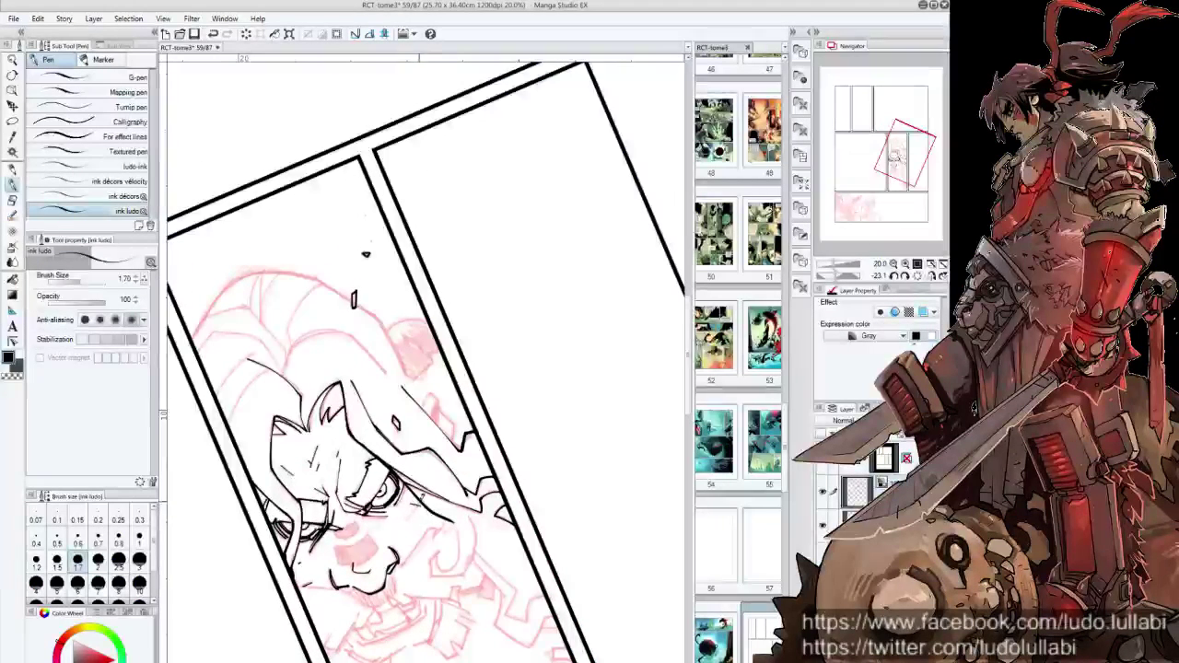
{"action": "left_click_drag", "start_coordinate": [418, 510], "coordinate": [410, 475]}
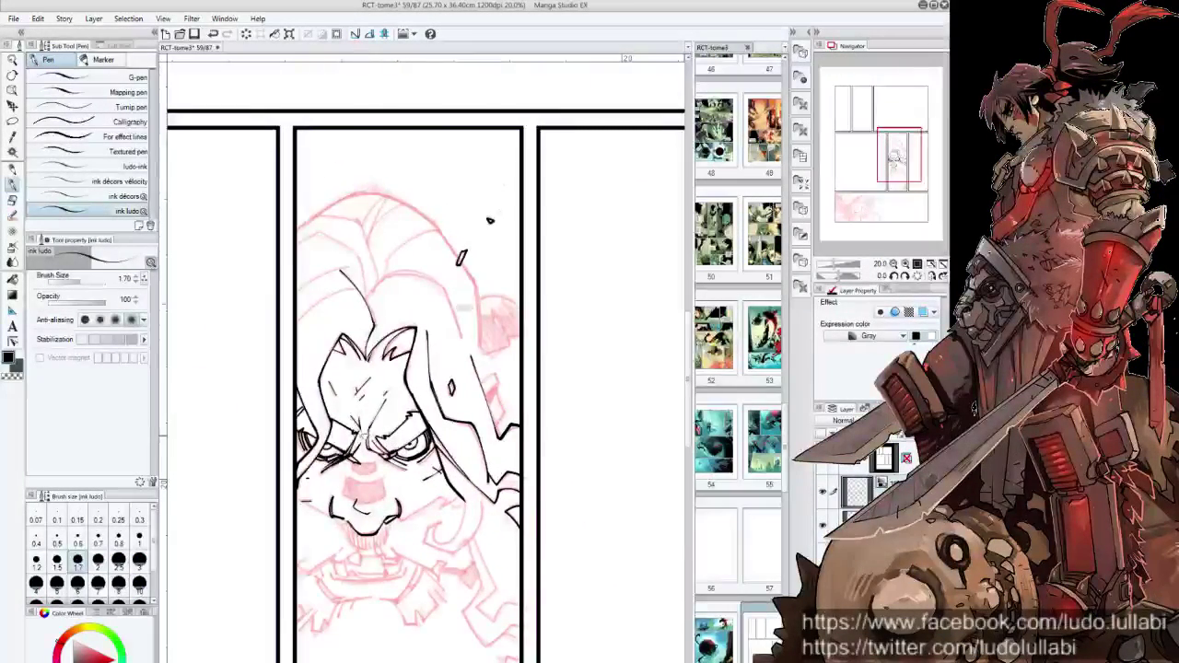
{"action": "left_click_drag", "start_coordinate": [490, 220], "coordinate": [541, 249]}
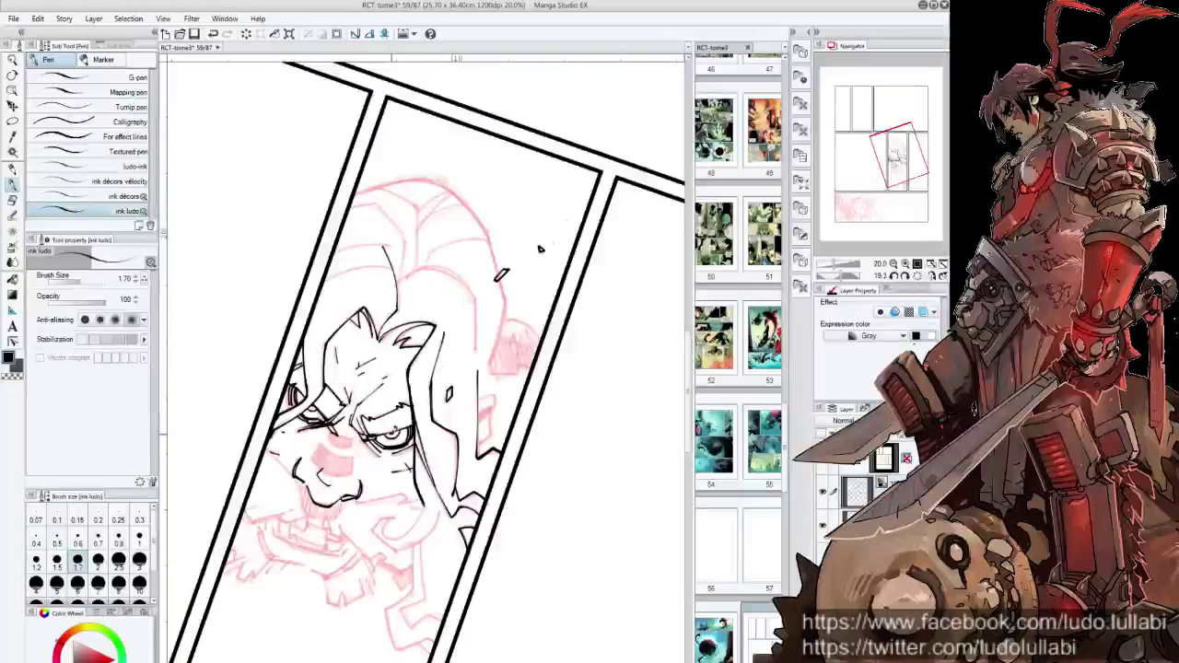
{"action": "left_click_drag", "start_coordinate": [392, 459], "coordinate": [411, 468]}
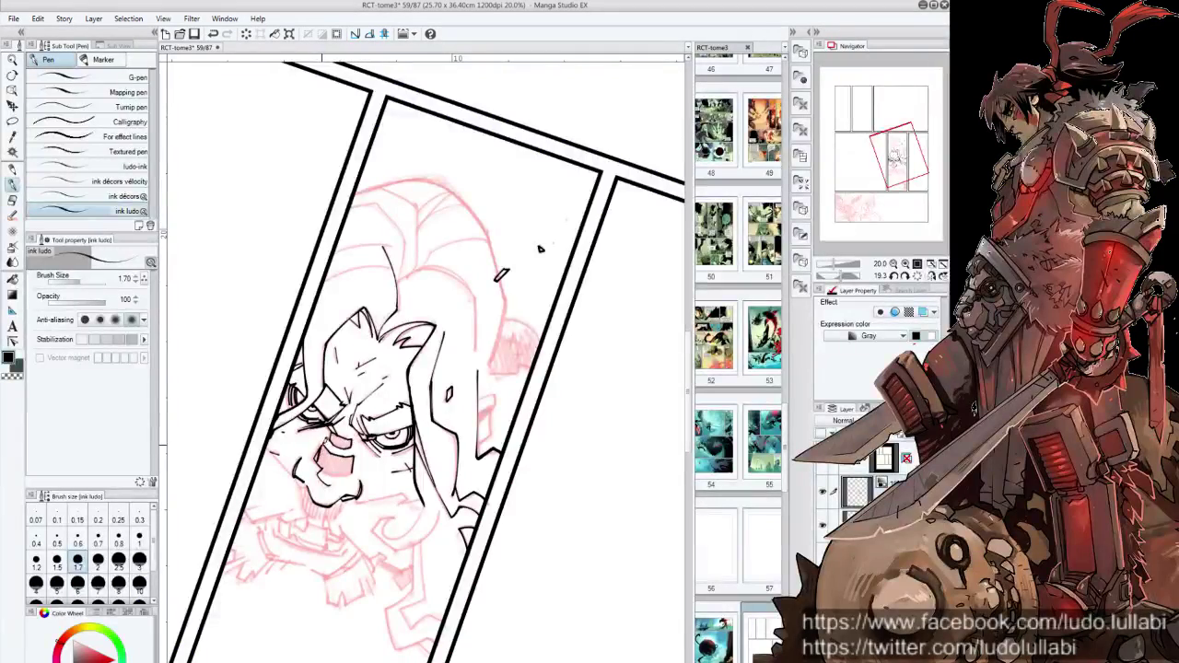
{"action": "left_click_drag", "start_coordinate": [541, 249], "coordinate": [392, 210]}
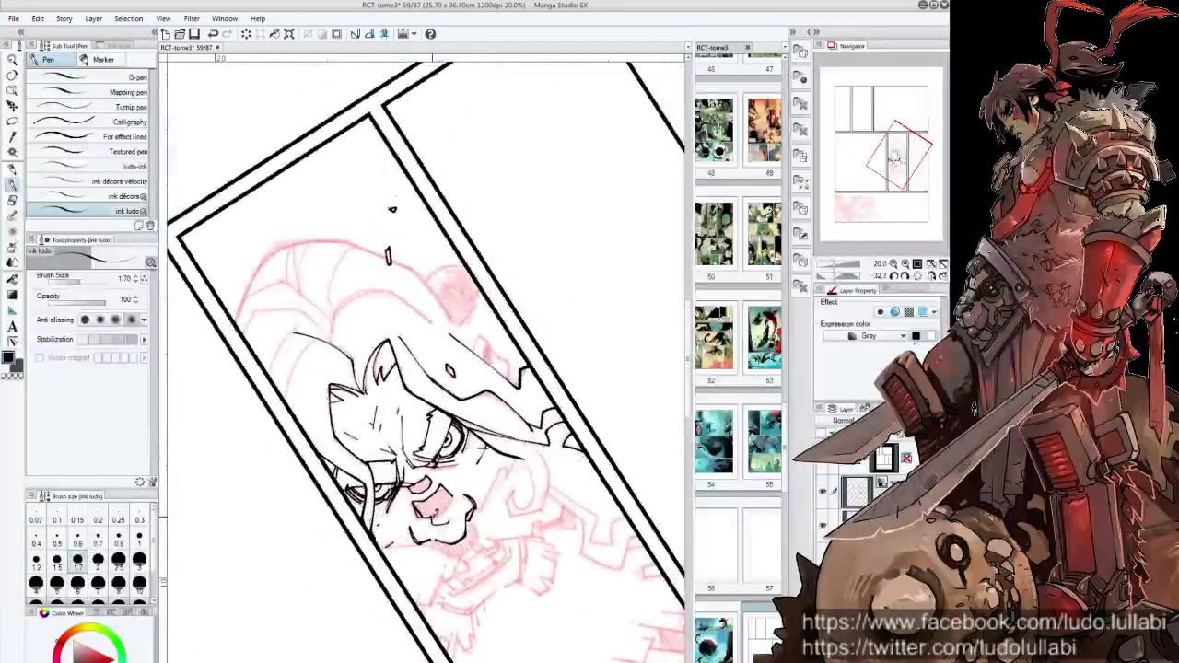
{"action": "key", "text": "ctrl+at"}
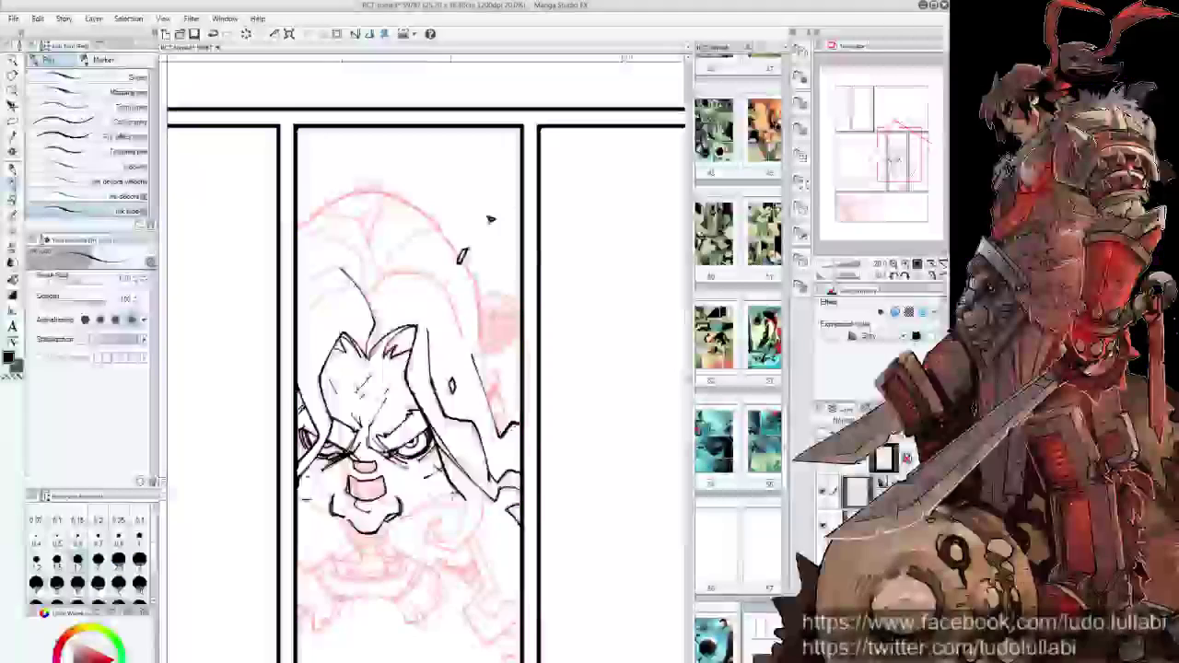
Fill the character's open mouth solid black and return to the pen
{"action": "key", "text": "g"}
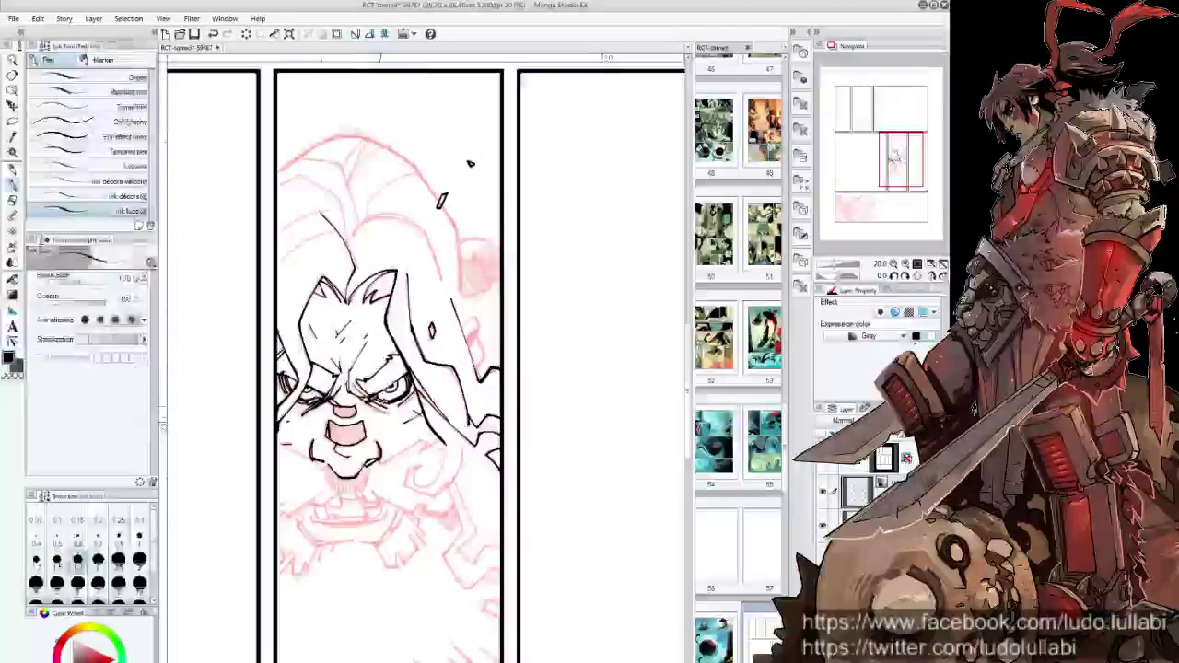
{"action": "left_click", "coordinate": [345, 431]}
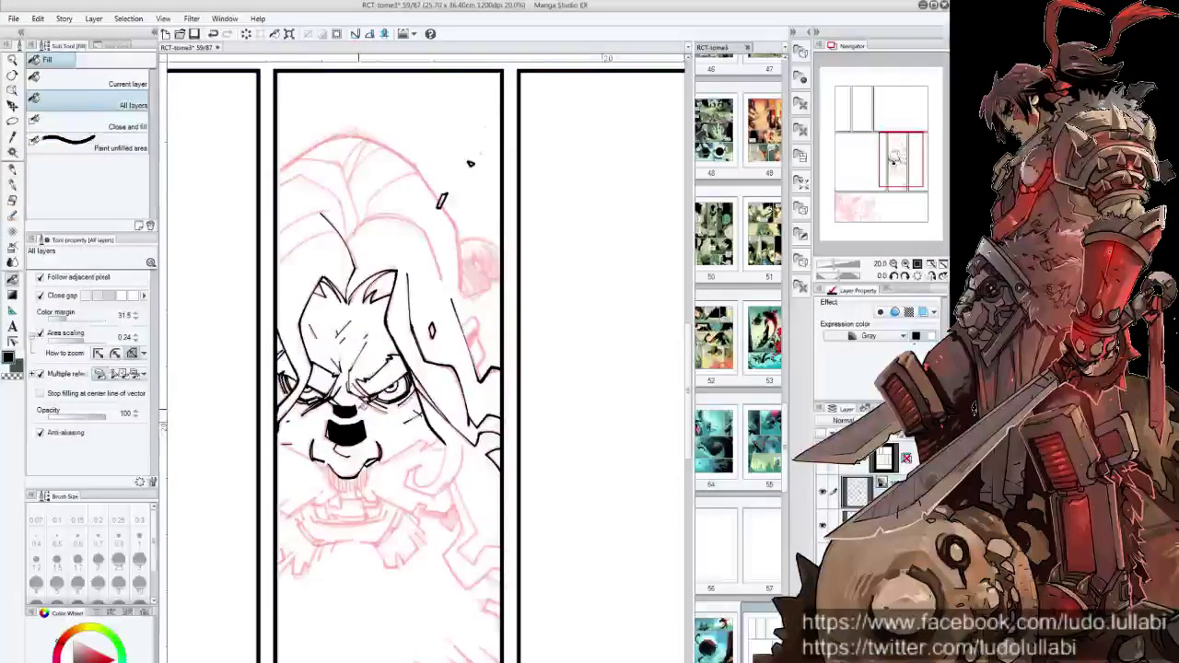
{"action": "key", "text": "p"}
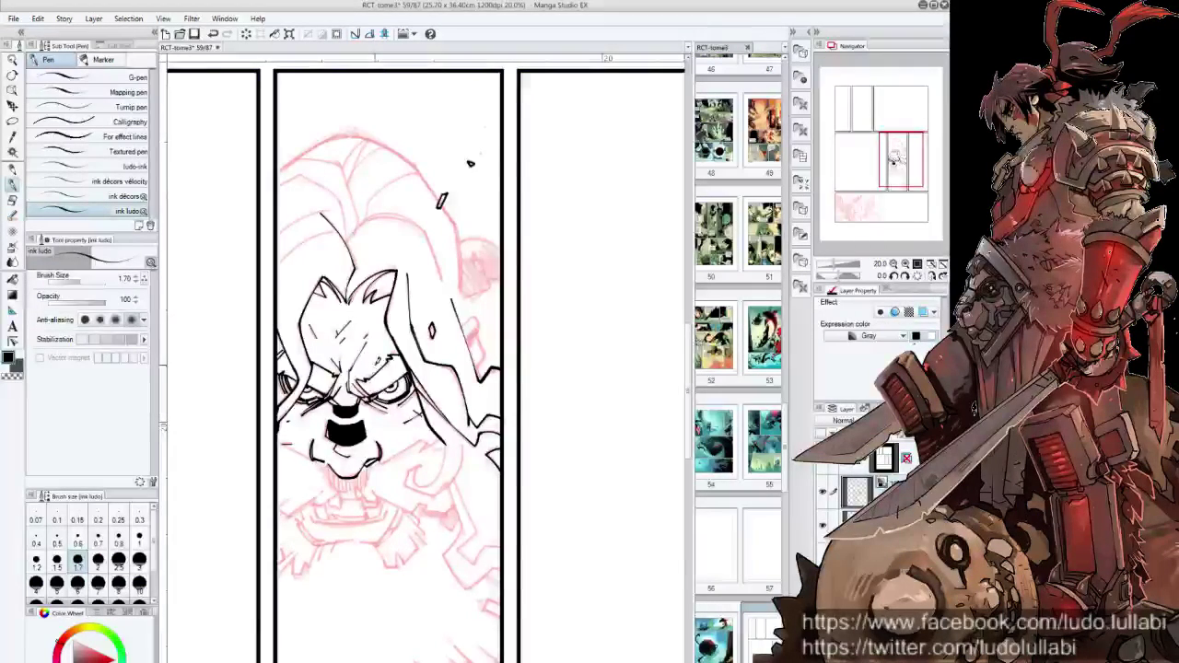
Ink a small stroke near the jaw and a thickened curl near the cheek
{"action": "left_click_drag", "start_coordinate": [424, 369], "coordinate": [516, 304], "text": "shift"}
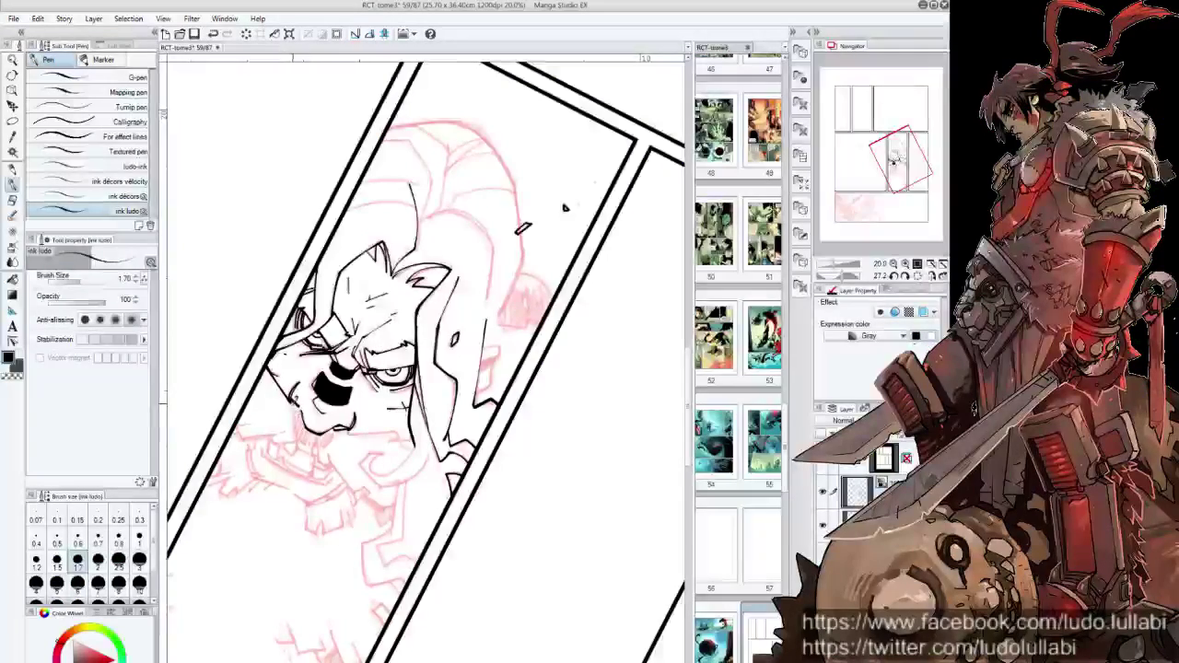
{"action": "left_click_drag", "start_coordinate": [424, 369], "coordinate": [403, 564]}
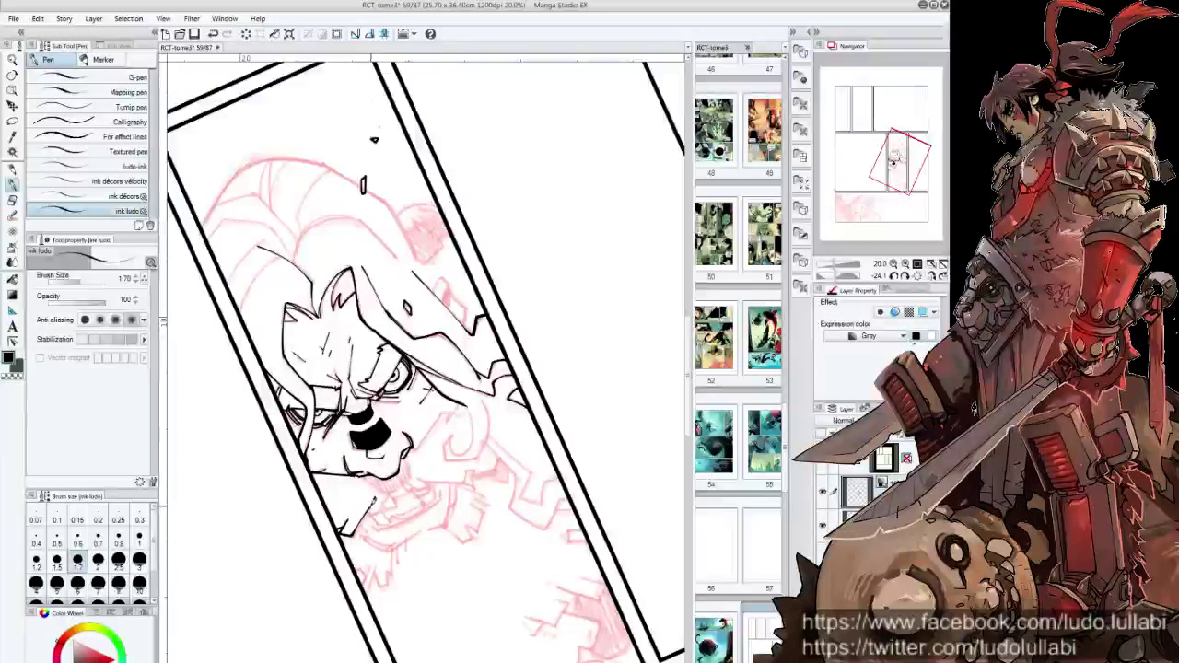
{"action": "mouse_move", "coordinate": [369, 505]}
{"action": "left_mouse_down"}
{"action": "mouse_move", "coordinate": [381, 512]}
{"action": "mouse_move", "coordinate": [405, 477]}
{"action": "left_mouse_up"}
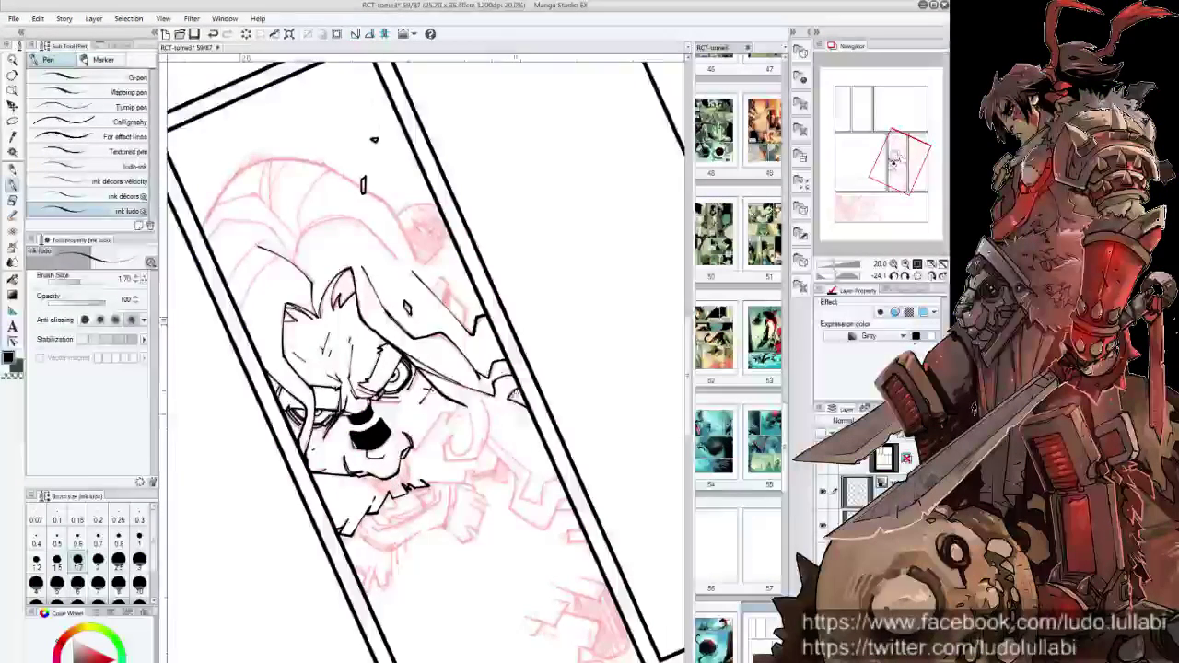
{"action": "scroll", "coordinate": [463, 436], "scroll_direction": "up", "scroll_amount": 1}
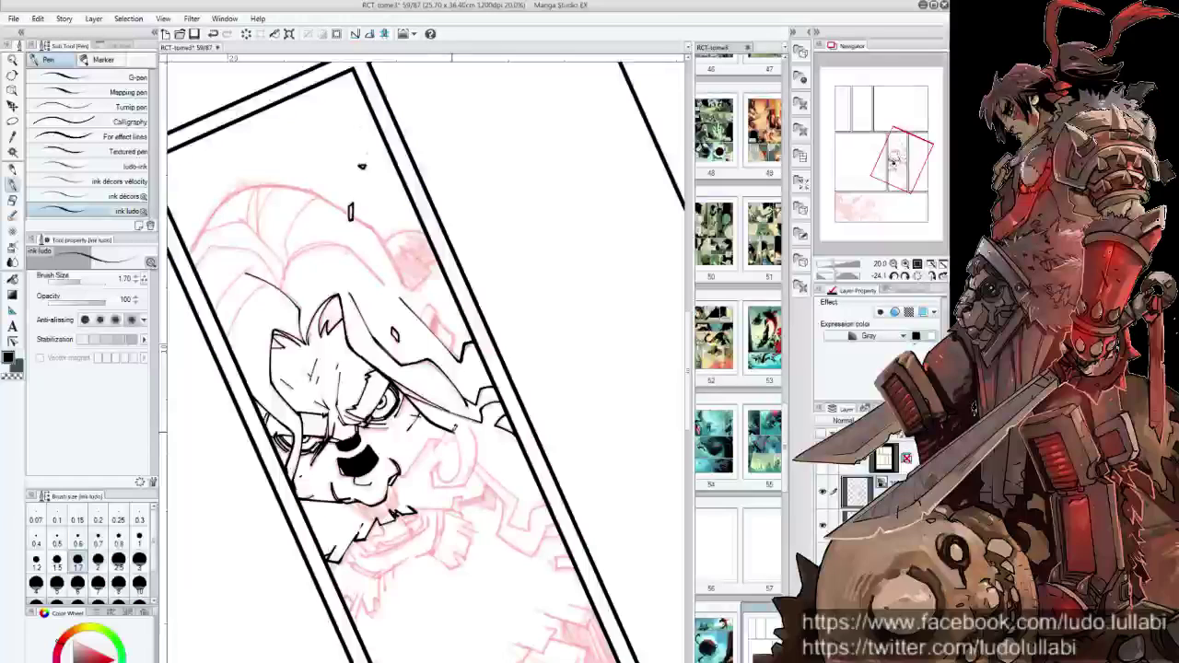
{"action": "mouse_move", "coordinate": [450, 437]}
{"action": "left_mouse_down"}
{"action": "mouse_move", "coordinate": [450, 488]}
{"action": "mouse_move", "coordinate": [474, 462]}
{"action": "left_mouse_up"}
{"action": "left_click_drag", "start_coordinate": [474, 420], "coordinate": [467, 480]}
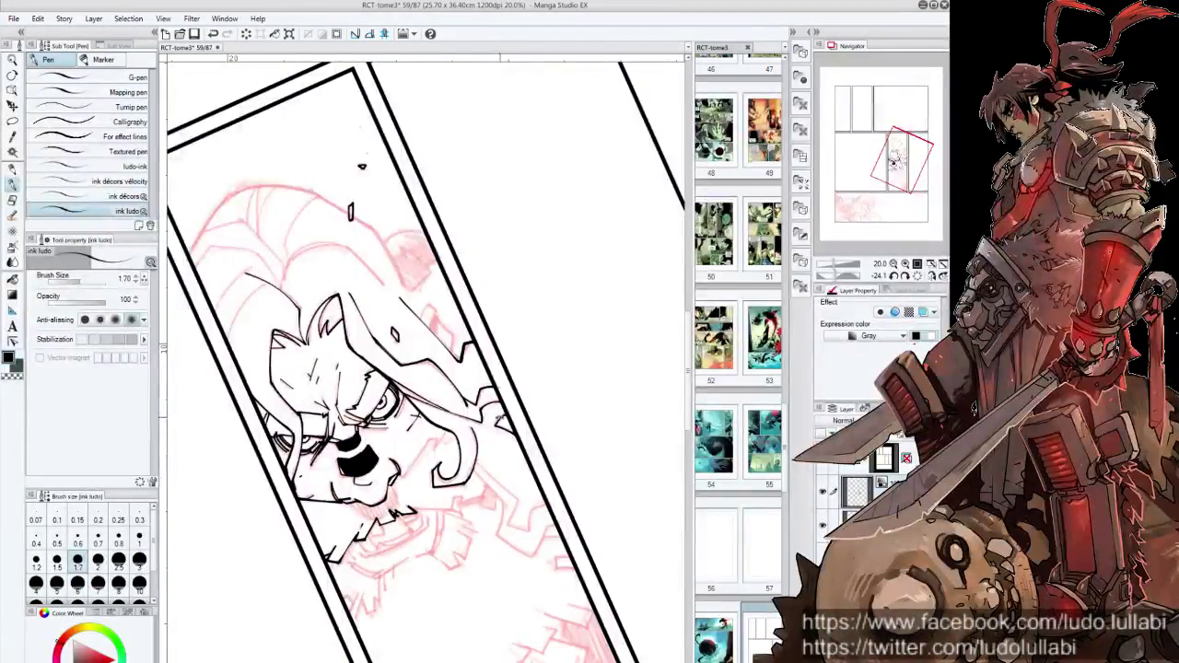
Ink along the lower right of the face outline and a thin line below the face
{"action": "key", "text": "ctrl+@"}
{"action": "mouse_move", "coordinate": [466, 481]}
{"action": "left_mouse_down"}
{"action": "mouse_move", "coordinate": [466, 426]}
{"action": "mouse_move", "coordinate": [367, 406]}
{"action": "mouse_move", "coordinate": [370, 440]}
{"action": "mouse_move", "coordinate": [348, 461]}
{"action": "mouse_move", "coordinate": [369, 501]}
{"action": "left_mouse_up"}
{"action": "key", "text": "ctrl+@"}
{"action": "left_click_drag", "start_coordinate": [424, 414], "coordinate": [350, 396]}
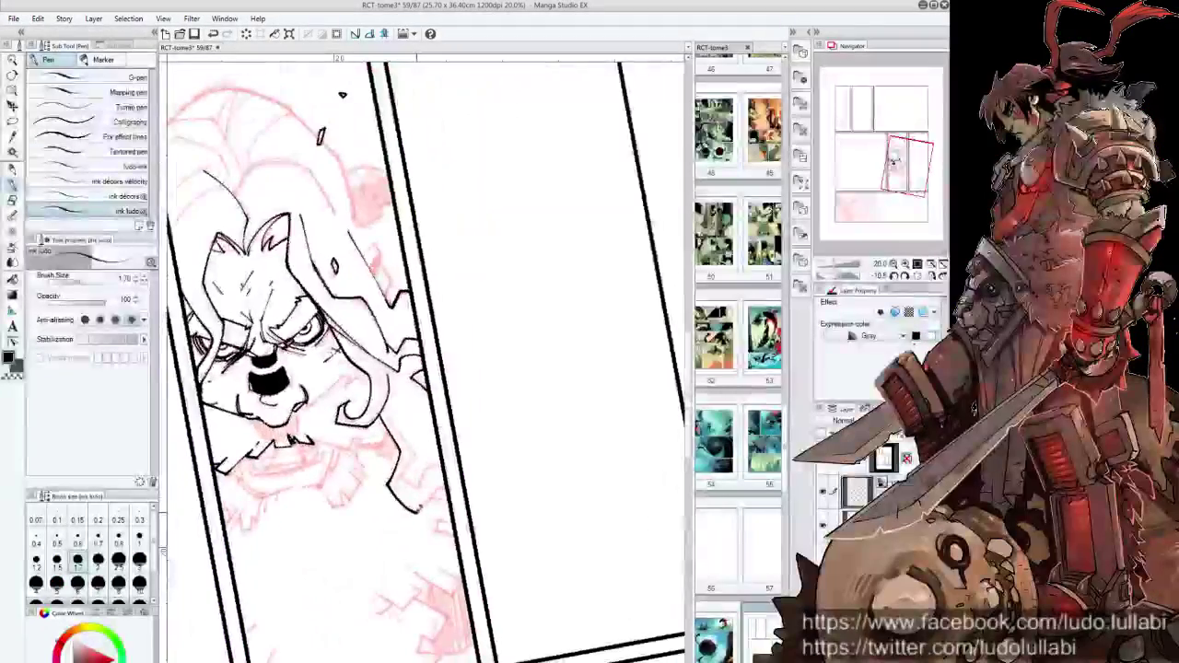
{"action": "left_click_drag", "start_coordinate": [387, 465], "coordinate": [419, 509]}
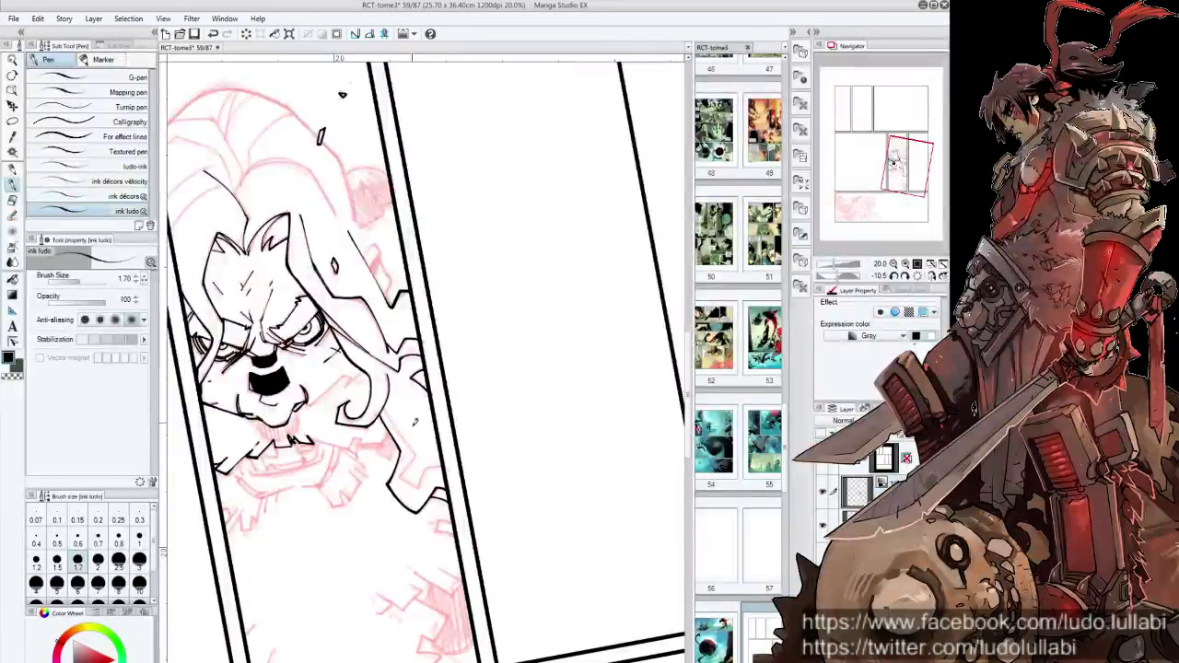
{"action": "mouse_move", "coordinate": [385, 412]}
{"action": "left_mouse_down"}
{"action": "mouse_move", "coordinate": [417, 453]}
{"action": "mouse_move", "coordinate": [419, 480]}
{"action": "mouse_move", "coordinate": [428, 463]}
{"action": "left_mouse_up"}
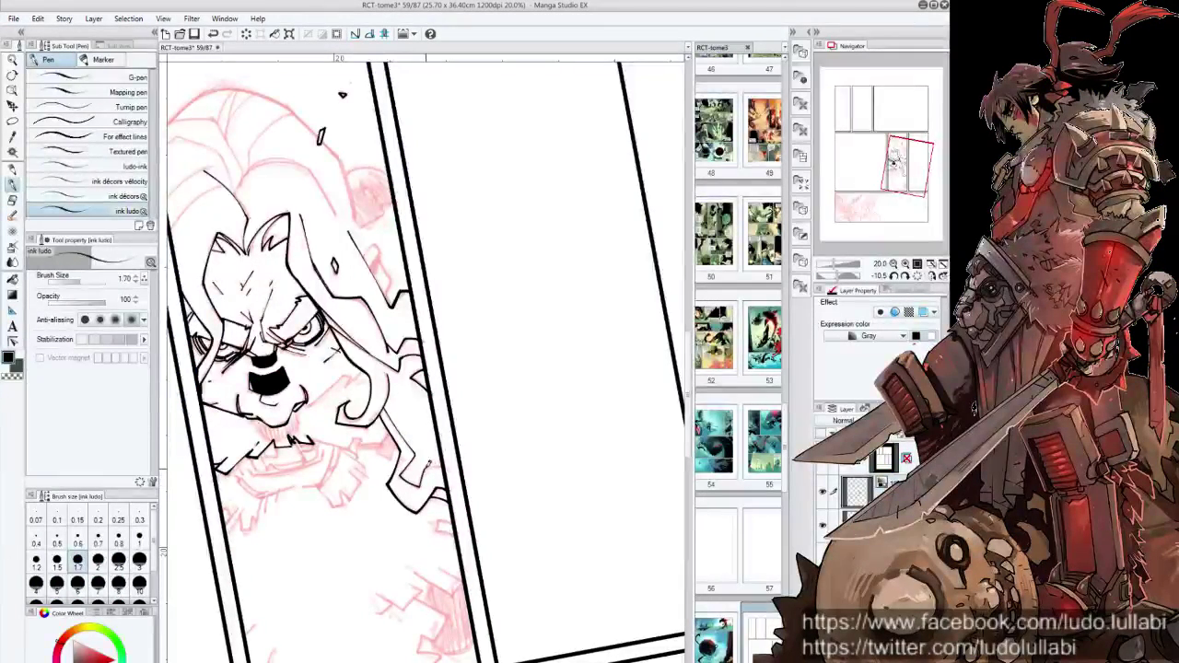
Extend the face's lower-right outline and add short ink strokes on the beard and under the chin
{"action": "scroll", "coordinate": [443, 466], "scroll_direction": "down", "scroll_amount": 3}
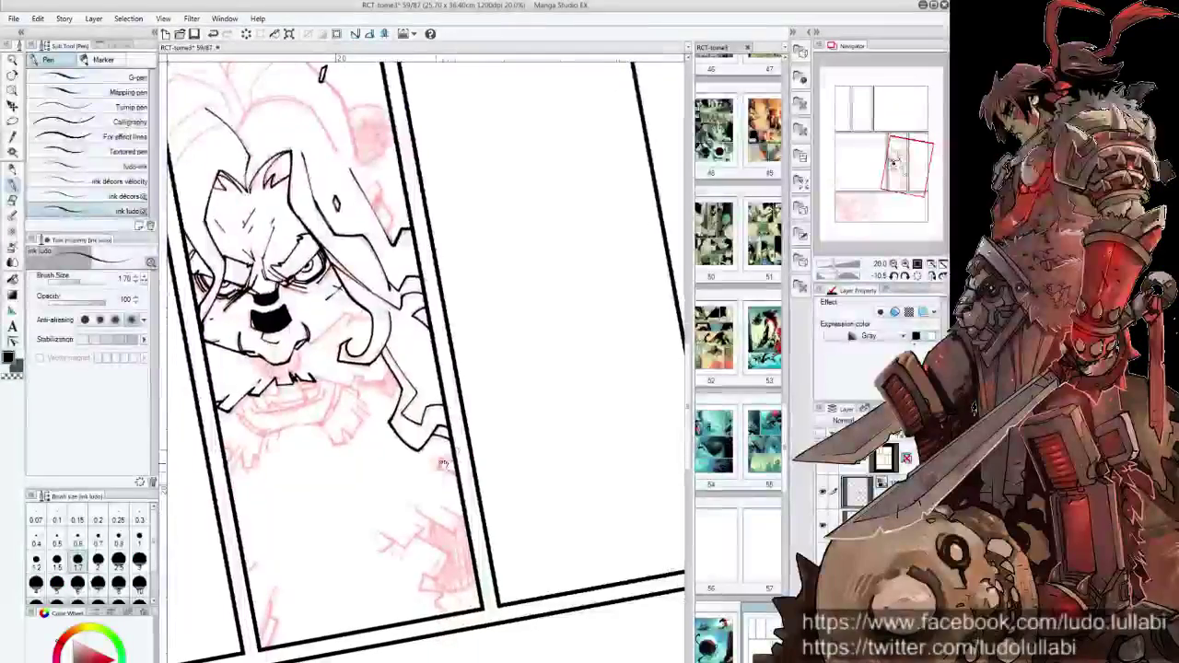
{"action": "left_click_drag", "start_coordinate": [446, 467], "coordinate": [452, 458]}
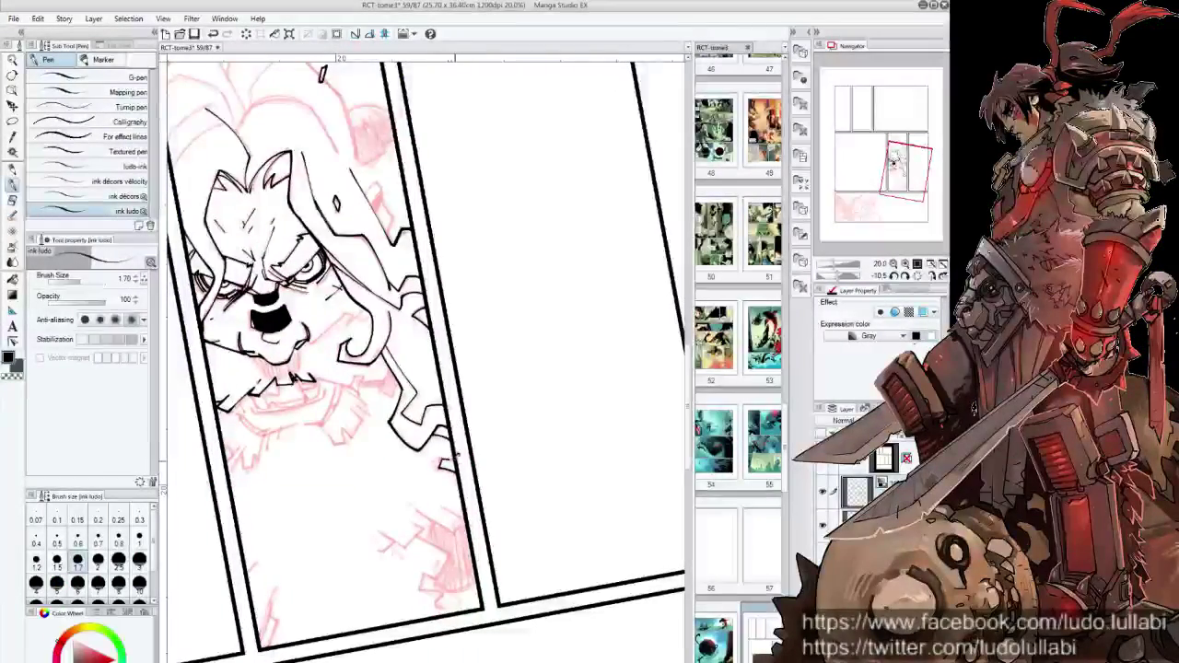
{"action": "mouse_move", "coordinate": [463, 347]}
{"action": "left_mouse_down"}
{"action": "mouse_move", "coordinate": [492, 332]}
{"action": "mouse_move", "coordinate": [451, 163]}
{"action": "left_mouse_up"}
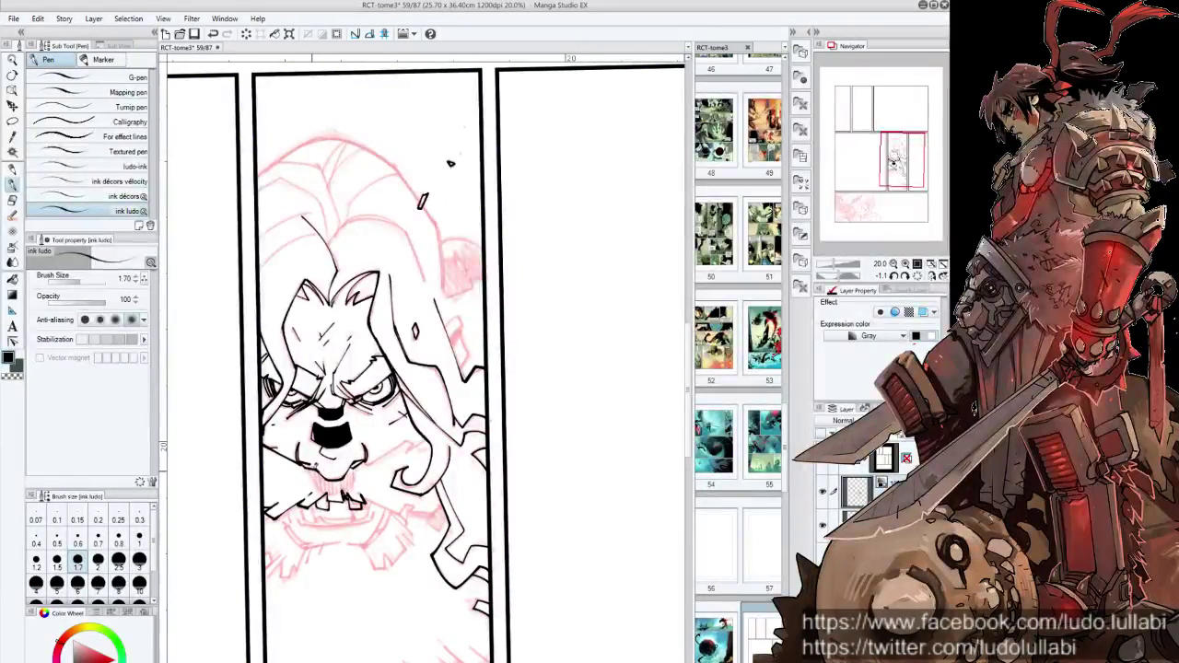
{"action": "left_click_drag", "start_coordinate": [307, 459], "coordinate": [321, 488]}
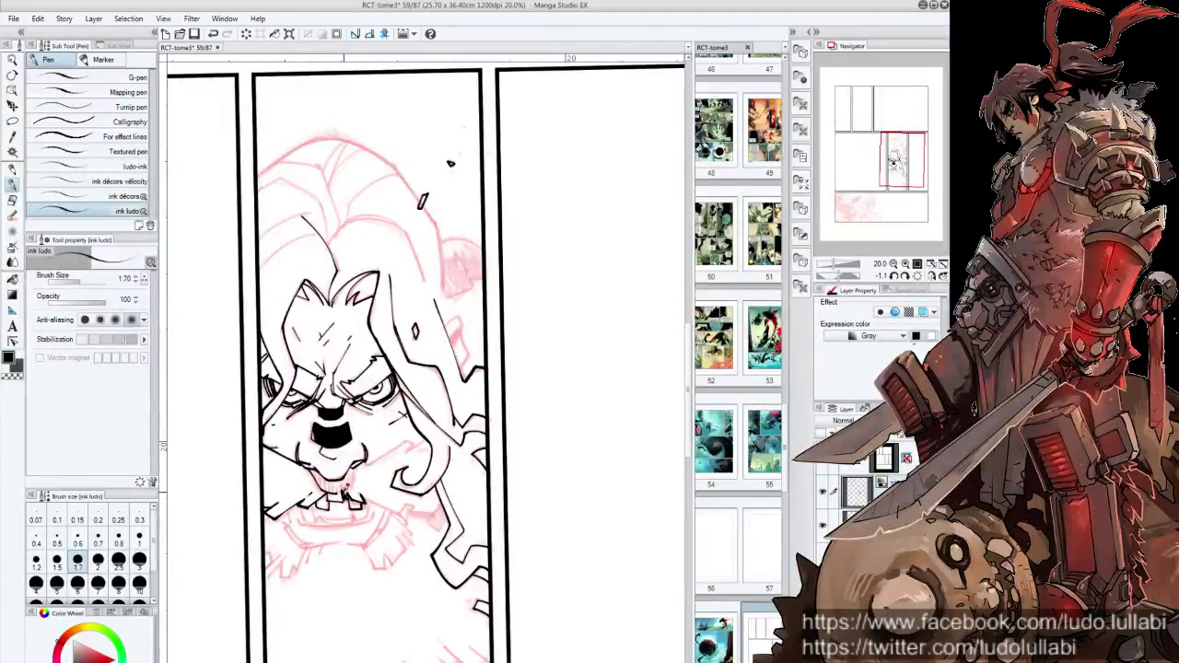
{"action": "key", "text": "minus"}
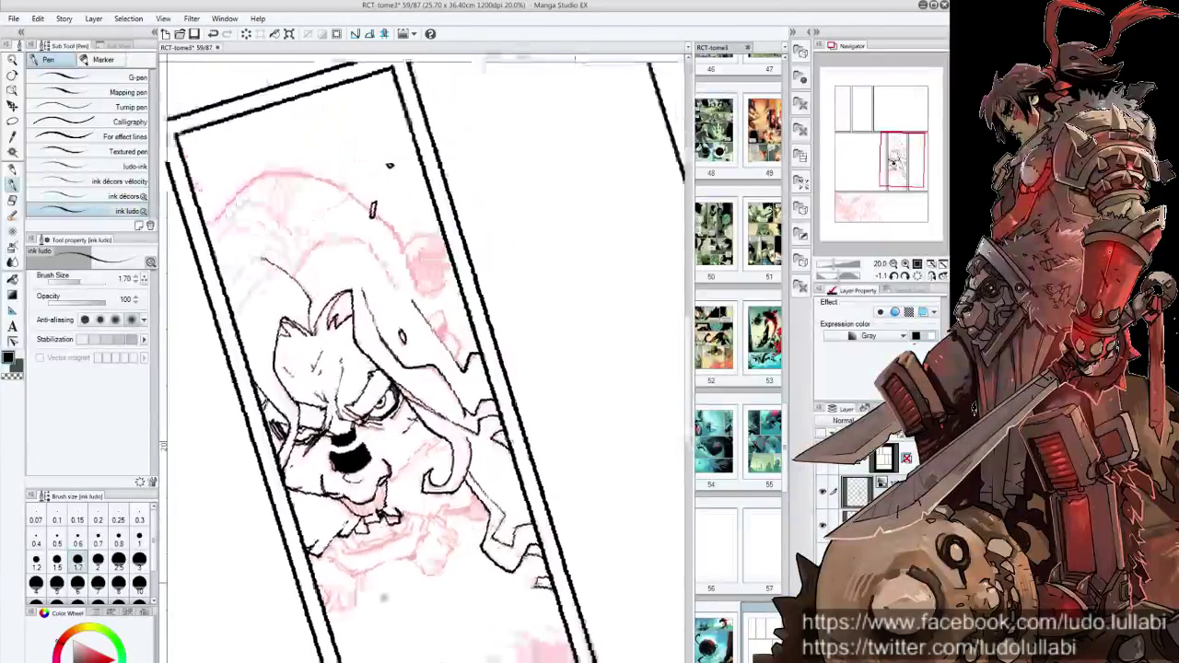
{"action": "key", "text": "minus"}
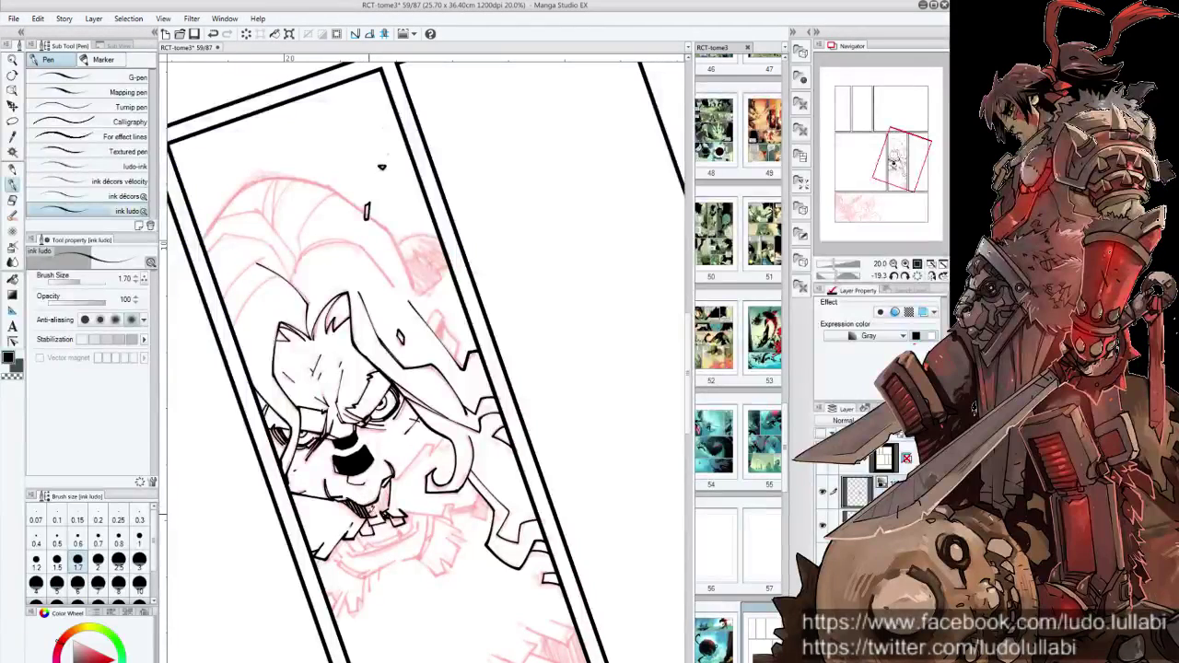
{"action": "left_click_drag", "start_coordinate": [375, 502], "coordinate": [381, 514]}
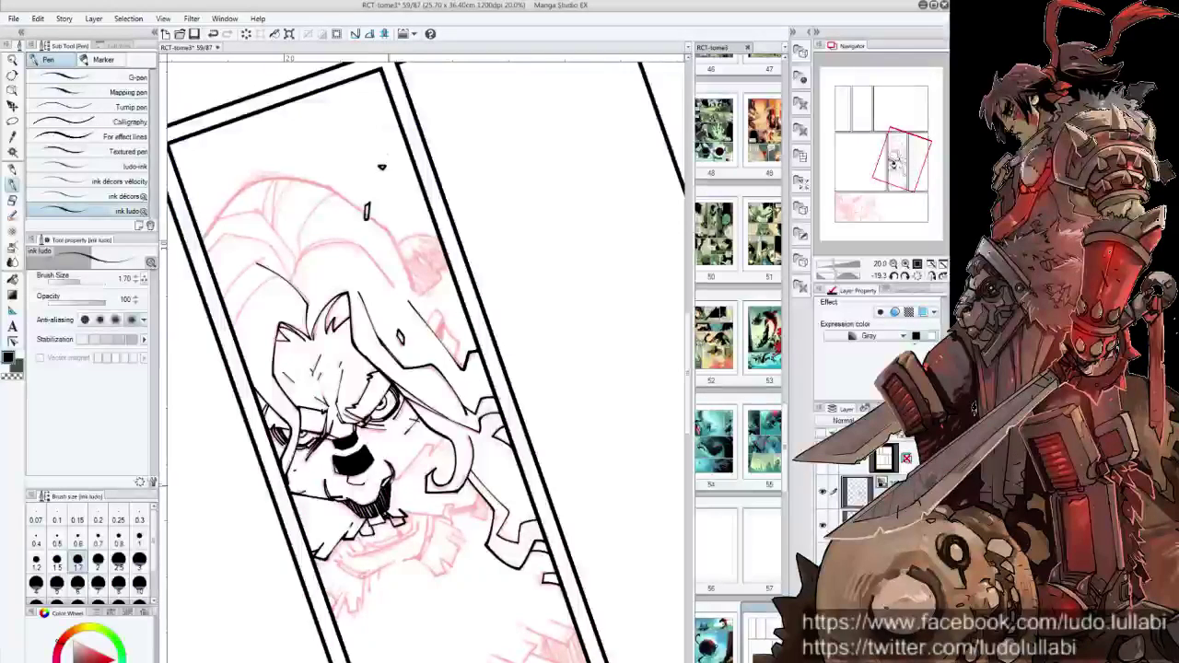
Add short black ink strokes on the hair and near the beard
{"action": "mouse_move", "coordinate": [406, 461]}
{"action": "left_mouse_down"}
{"action": "mouse_move", "coordinate": [434, 505]}
{"action": "mouse_move", "coordinate": [416, 506]}
{"action": "left_mouse_up"}
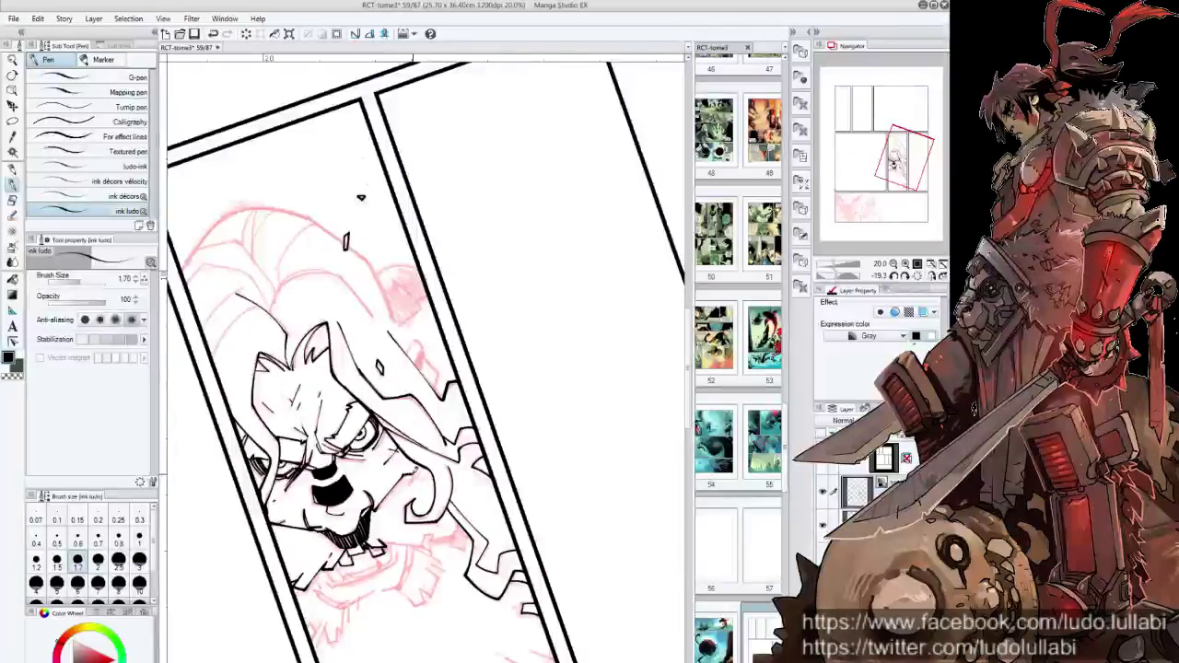
{"action": "left_click_drag", "start_coordinate": [406, 487], "coordinate": [426, 462]}
{"action": "left_click_drag", "start_coordinate": [415, 545], "coordinate": [321, 455]}
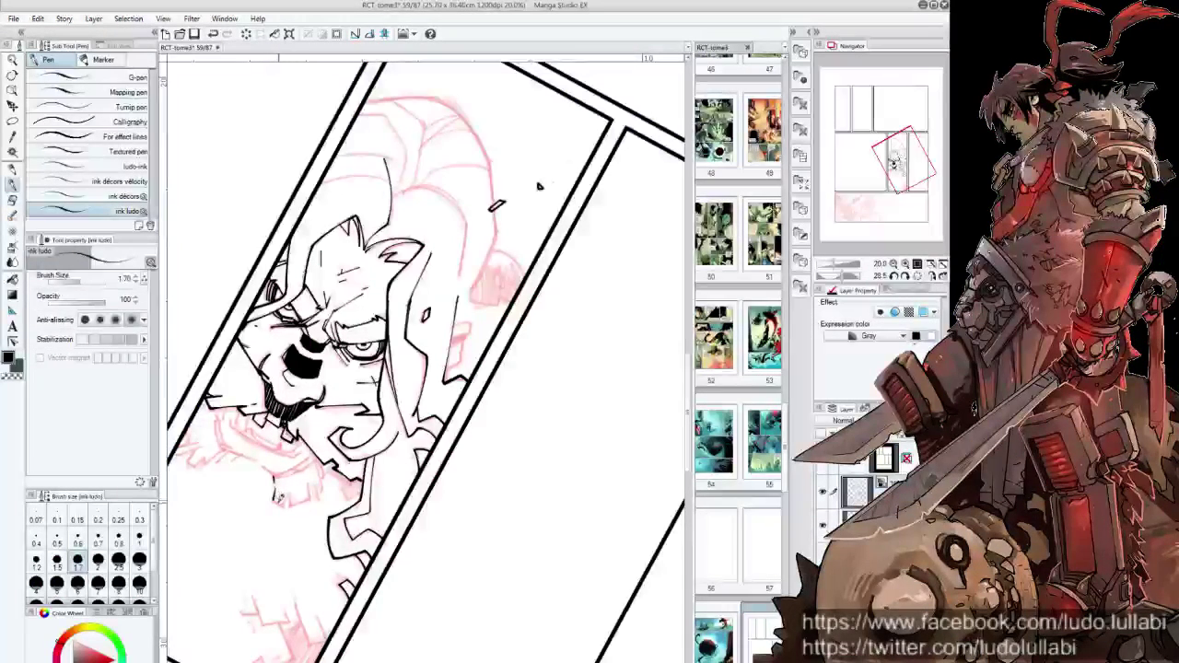
{"action": "mouse_move", "coordinate": [288, 501]}
{"action": "left_mouse_down"}
{"action": "mouse_move", "coordinate": [308, 507]}
{"action": "mouse_move", "coordinate": [323, 485]}
{"action": "left_mouse_up"}
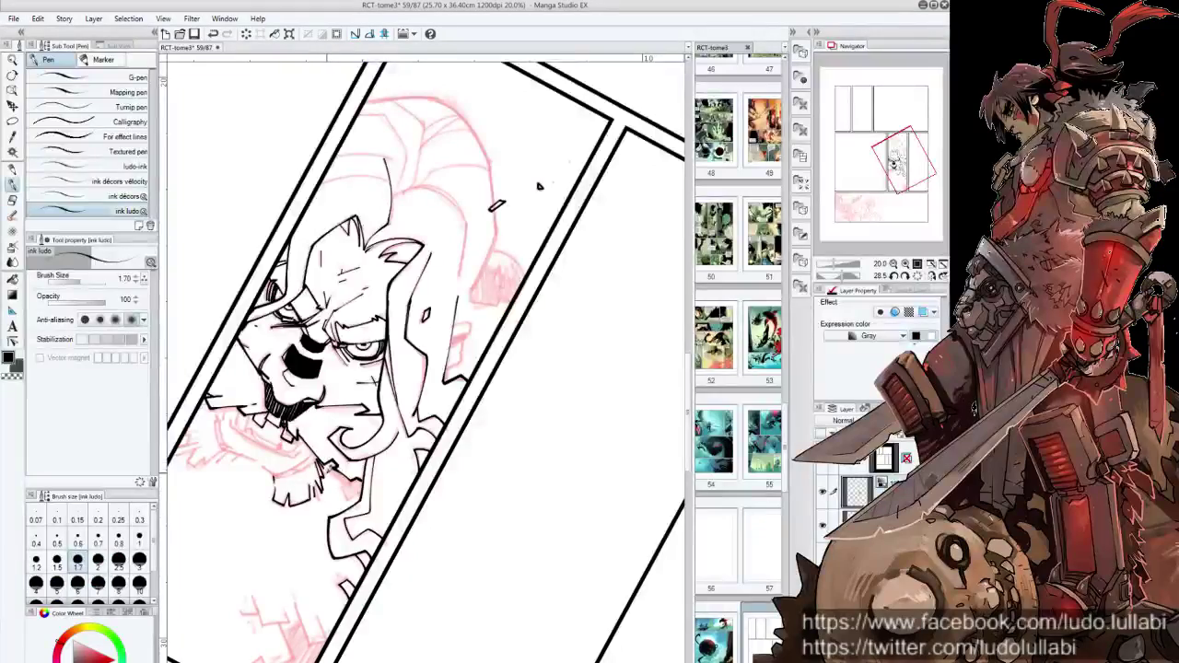
{"action": "left_click_drag", "start_coordinate": [322, 468], "coordinate": [332, 579]}
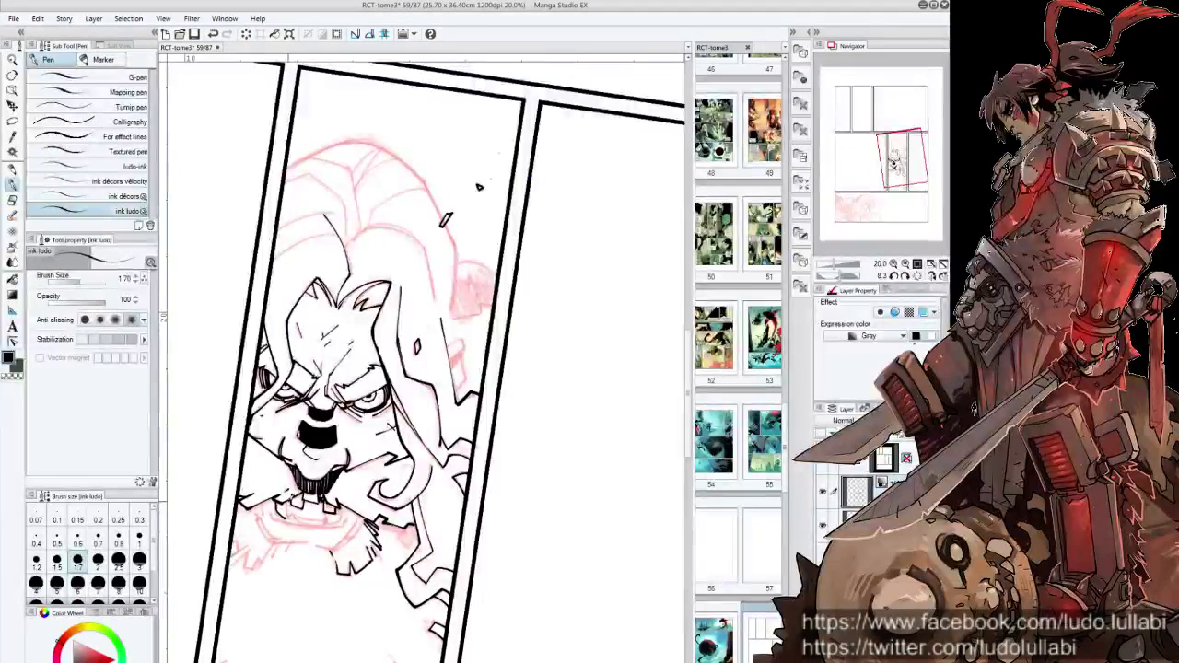
{"action": "mouse_move", "coordinate": [291, 512]}
{"action": "left_mouse_down"}
{"action": "mouse_move", "coordinate": [506, 540]}
{"action": "mouse_move", "coordinate": [462, 462]}
{"action": "left_mouse_up"}
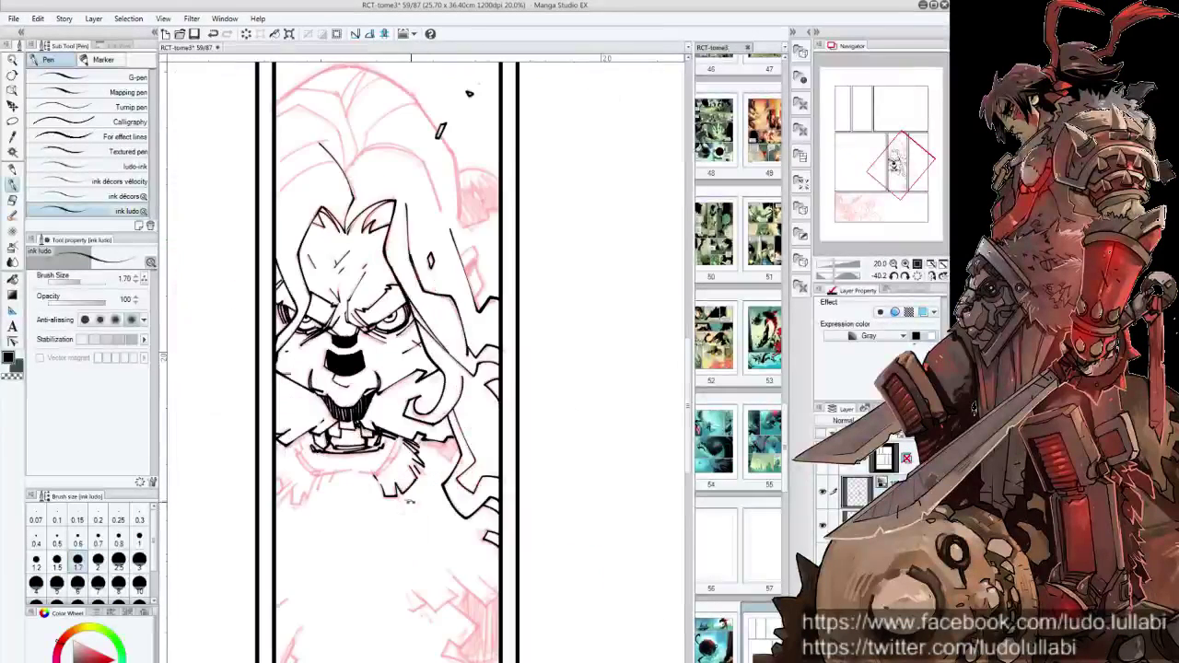
{"action": "double_click", "coordinate": [411, 502]}
{"action": "left_click_drag", "start_coordinate": [397, 498], "coordinate": [386, 495]}
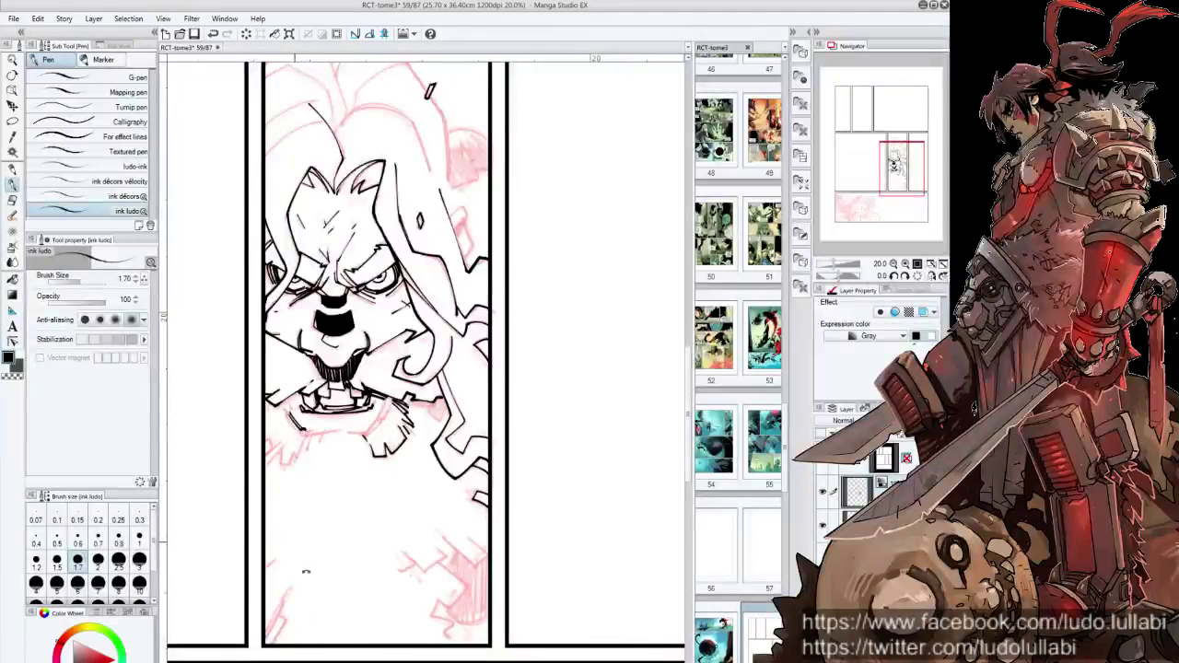
{"action": "left_click_drag", "start_coordinate": [429, 89], "coordinate": [238, 108]}
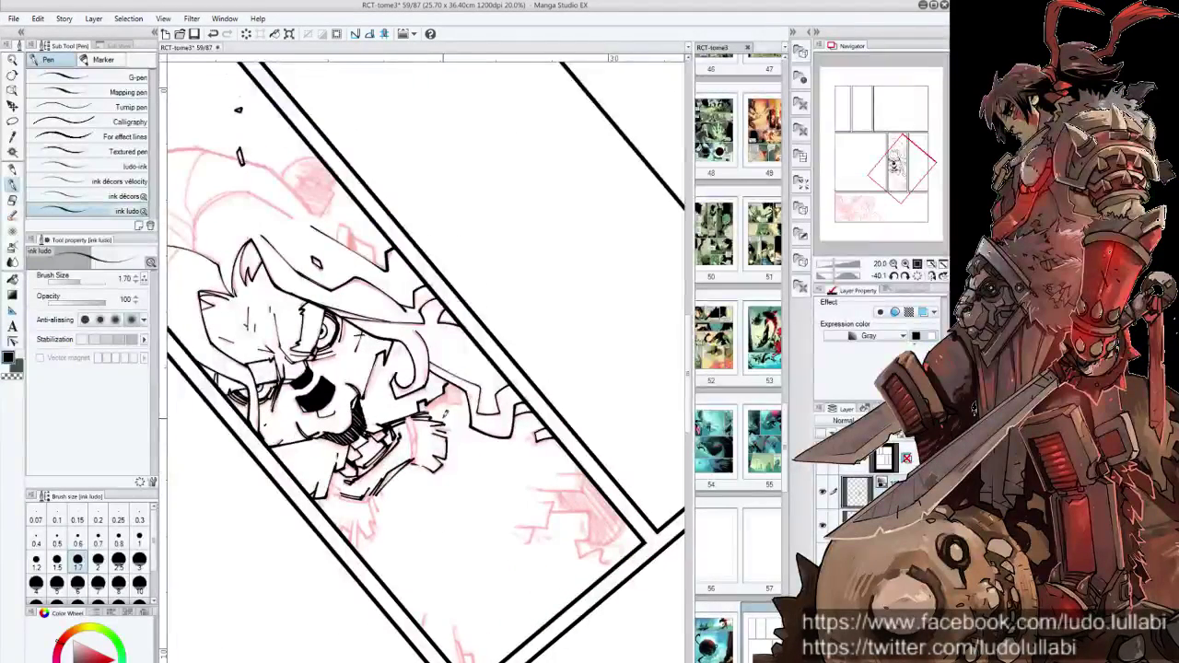
{"action": "scroll", "coordinate": [424, 360], "scroll_direction": "up", "scroll_amount": 1}
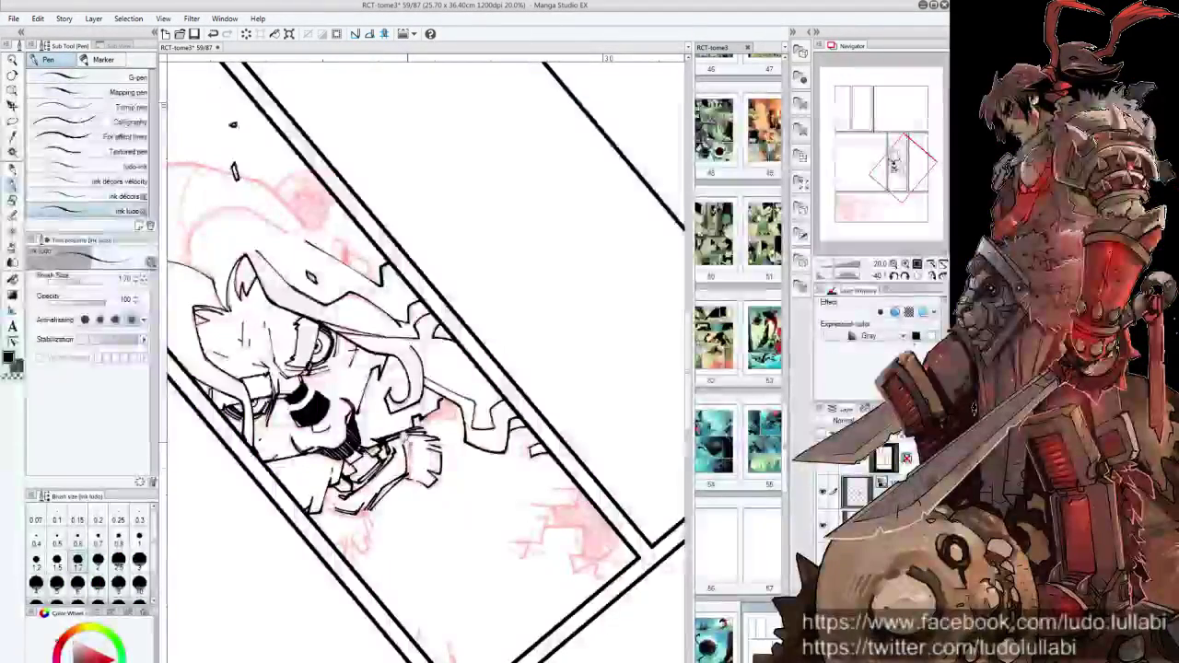
{"action": "mouse_move", "coordinate": [293, 377]}
{"action": "left_mouse_down"}
{"action": "mouse_move", "coordinate": [398, 445]}
{"action": "mouse_move", "coordinate": [410, 470]}
{"action": "left_mouse_up"}
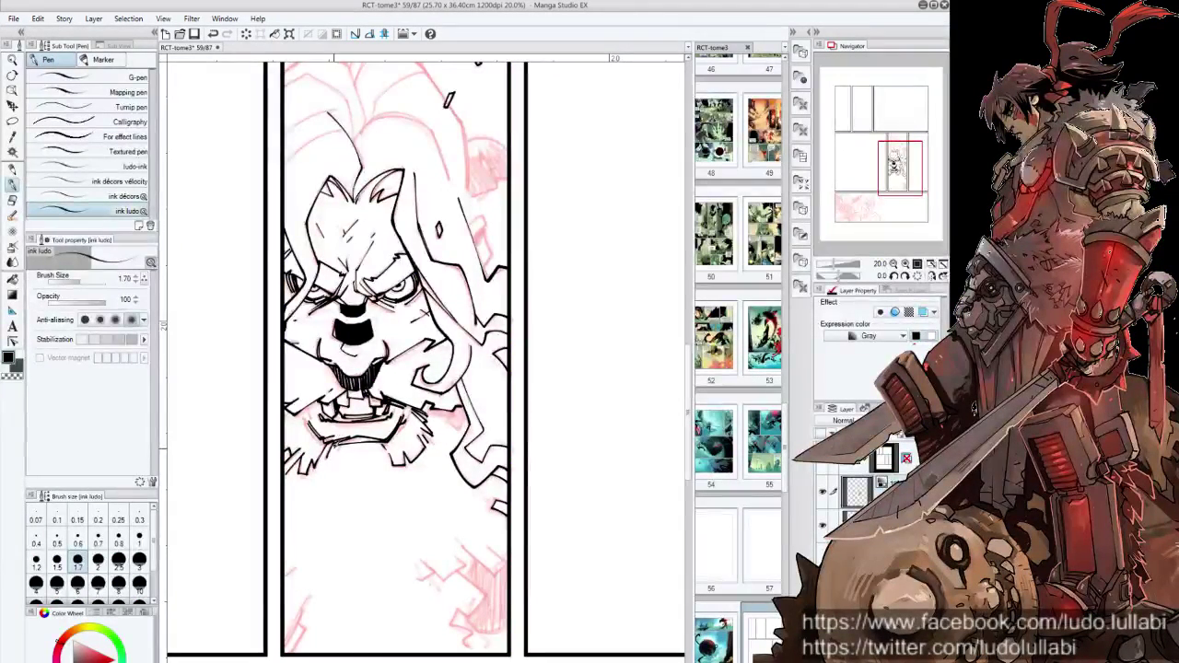
{"action": "mouse_move", "coordinate": [571, 230]}
{"action": "left_mouse_down"}
{"action": "mouse_move", "coordinate": [497, 332]}
{"action": "mouse_move", "coordinate": [433, 387]}
{"action": "left_mouse_up"}
{"action": "left_click_drag", "start_coordinate": [378, 433], "coordinate": [459, 435]}
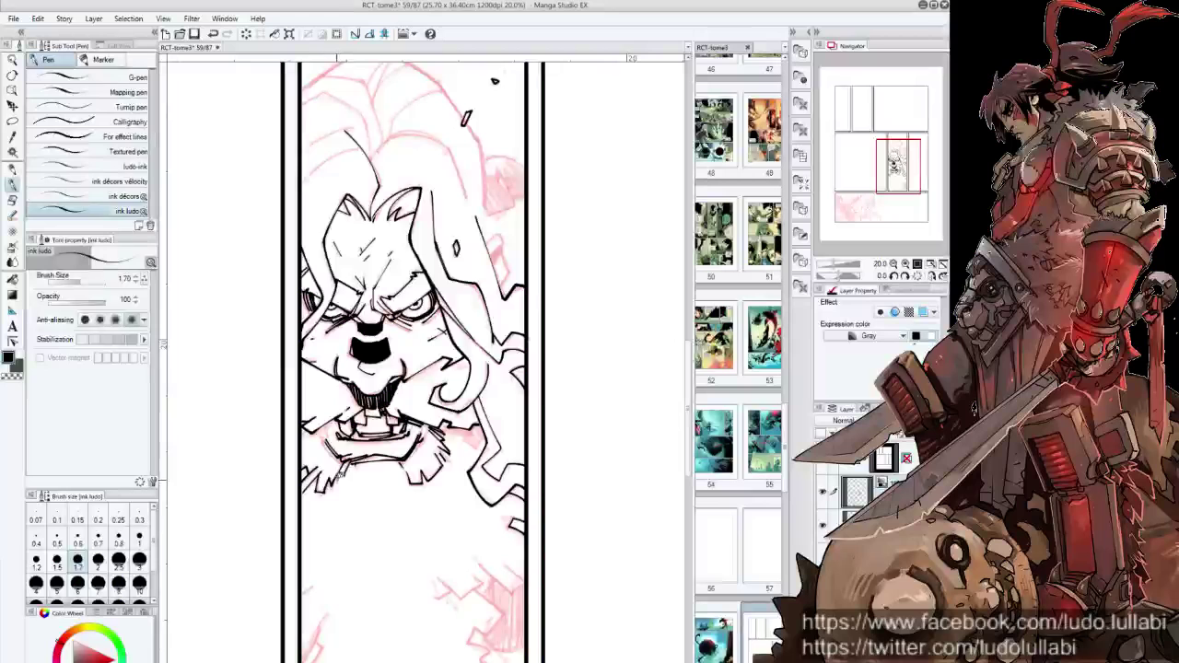
Lasso the lower-left hair spikes, nudge them up with Ctrl+T, deselect, and return to the pen
{"action": "key", "text": "m"}
{"action": "left_click_drag", "start_coordinate": [297, 472], "coordinate": [309, 493]}
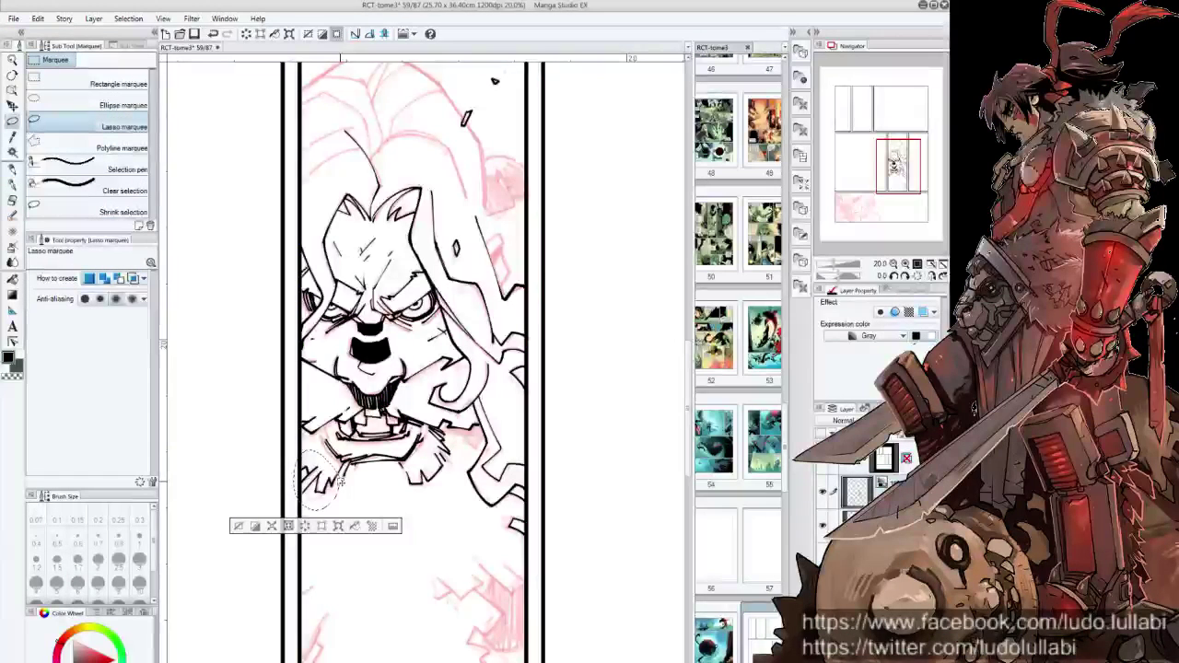
{"action": "key", "text": "ctrl+t"}
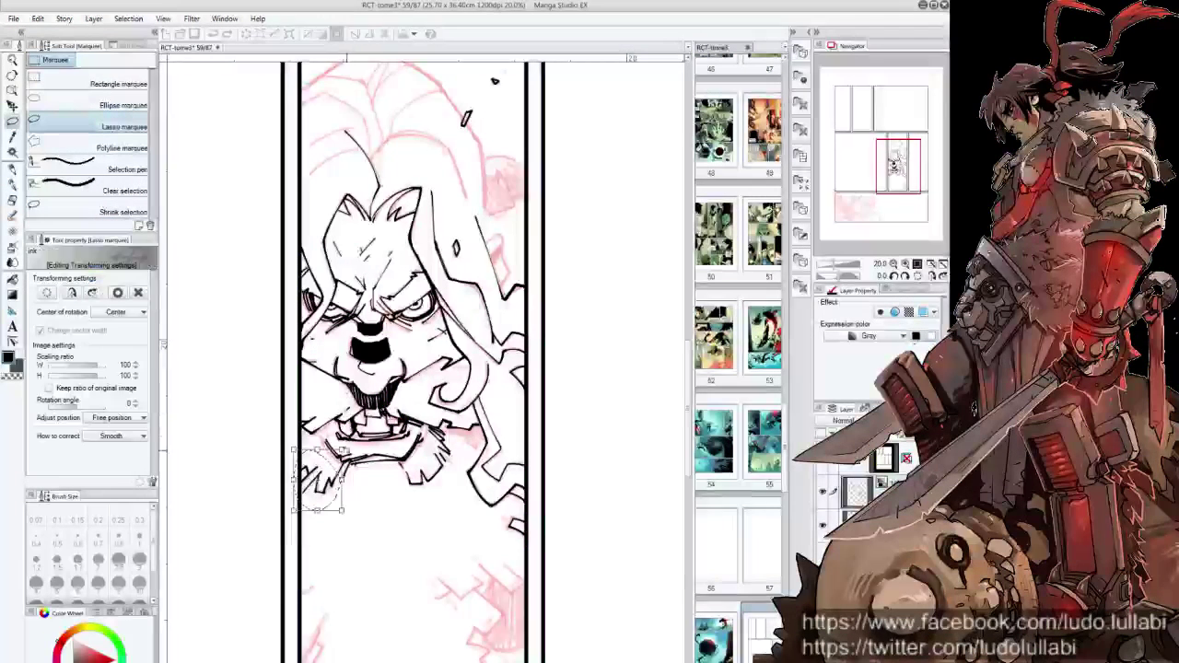
{"action": "left_click_drag", "start_coordinate": [317, 488], "coordinate": [319, 480]}
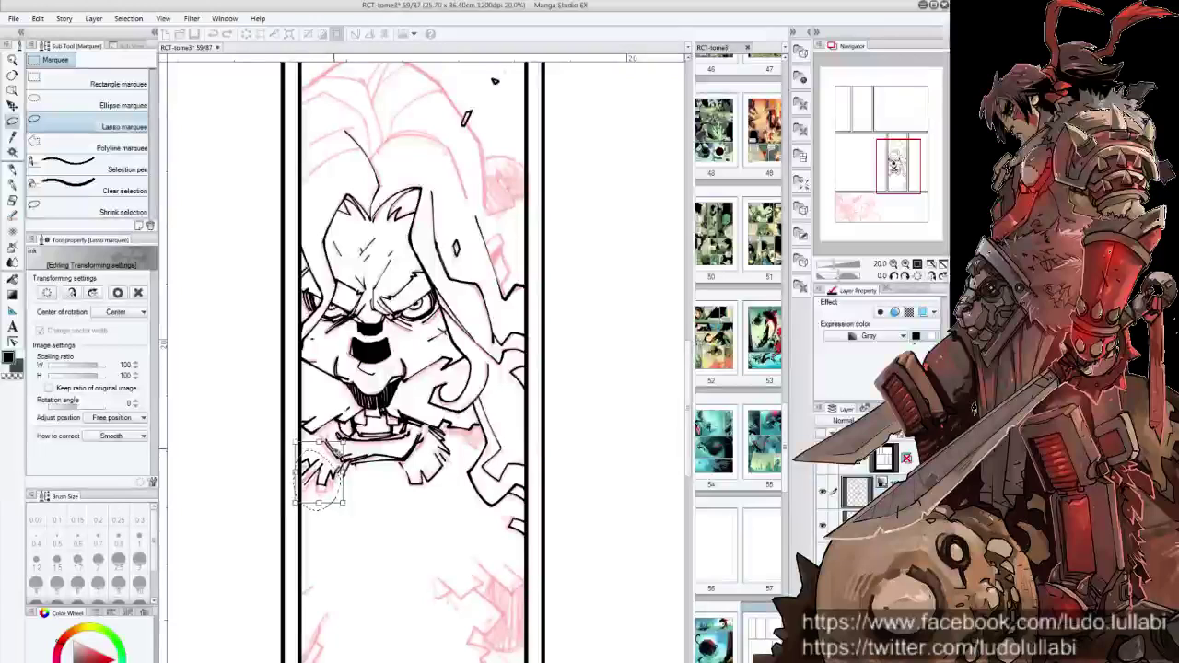
{"action": "key", "text": "Return"}
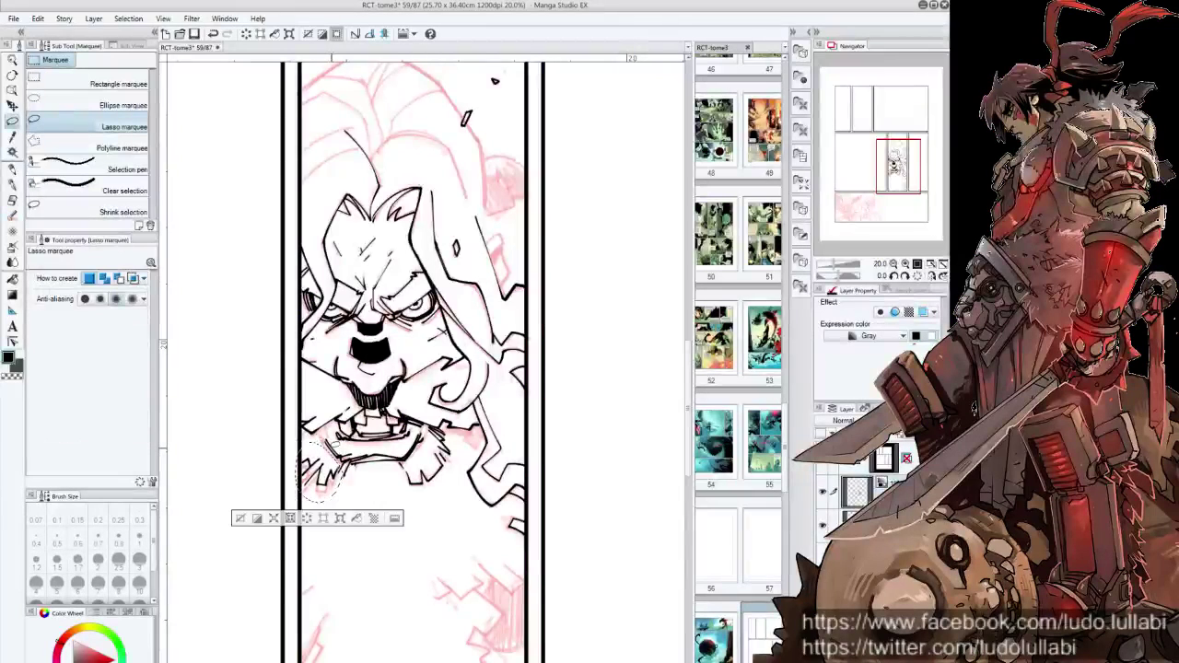
{"action": "key", "text": "ctrl+d"}
{"action": "key", "text": "p"}
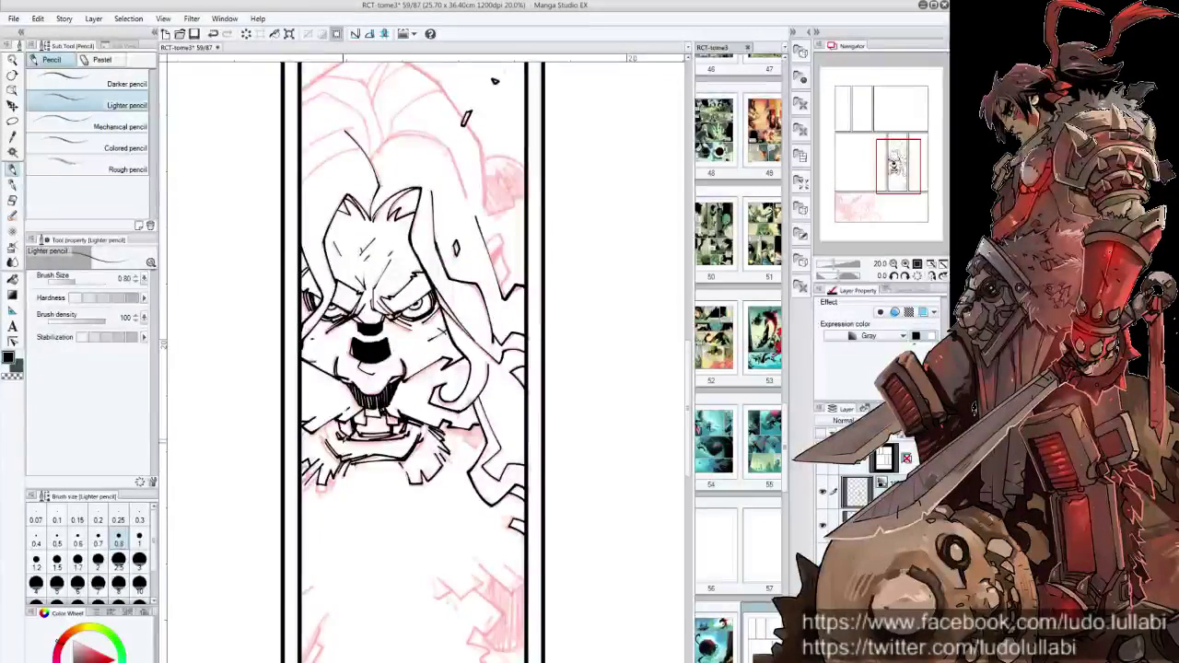
{"action": "key", "text": "p"}
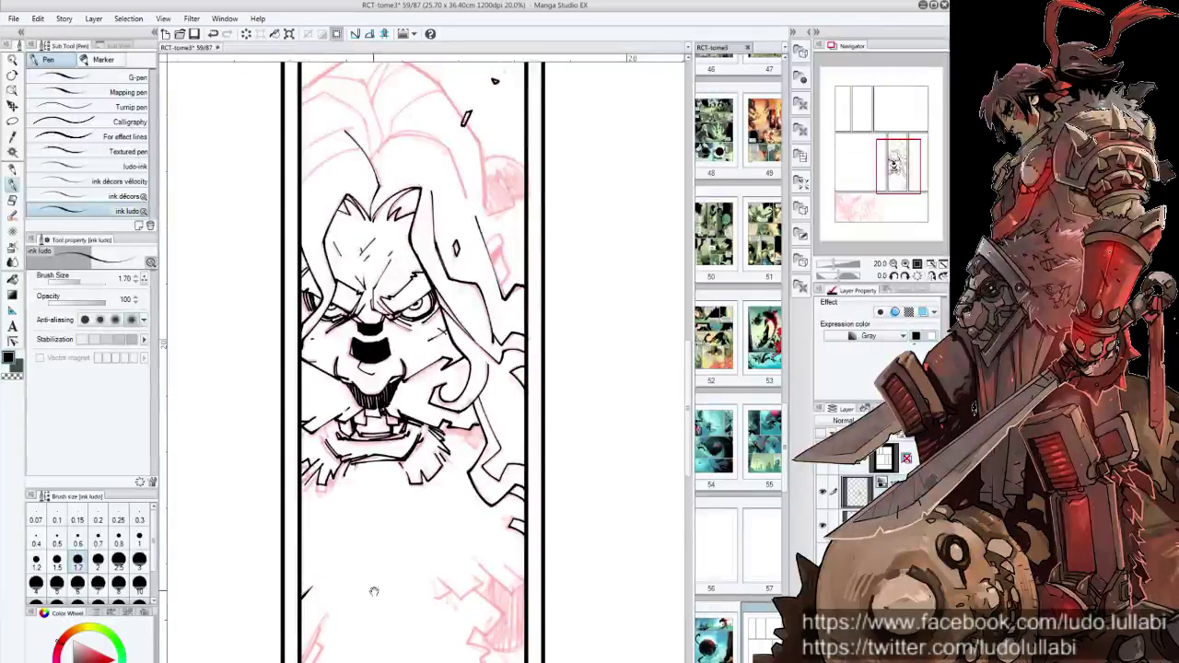
Ink strokes at the panel's bottom-left and a zigzag stroke near the panel bottom
{"action": "mouse_move", "coordinate": [374, 591]}
{"action": "left_mouse_down"}
{"action": "mouse_move", "coordinate": [387, 526]}
{"action": "mouse_move", "coordinate": [375, 482]}
{"action": "left_mouse_up"}
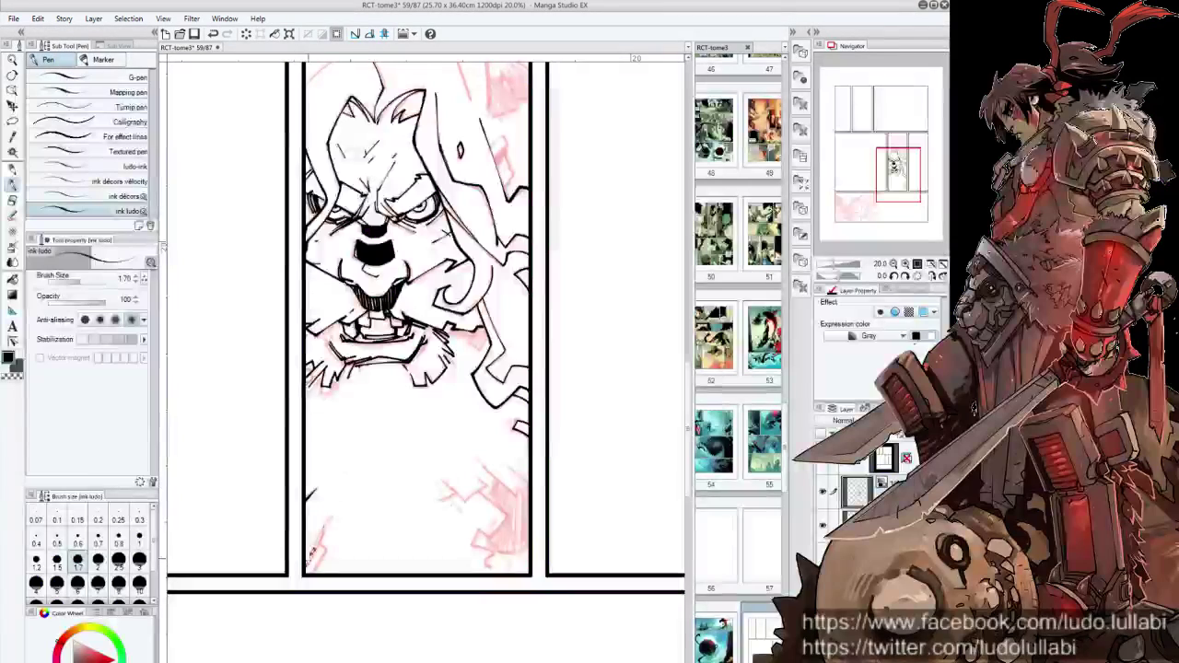
{"action": "left_click_drag", "start_coordinate": [316, 546], "coordinate": [307, 566]}
{"action": "left_click_drag", "start_coordinate": [328, 521], "coordinate": [288, 646]}
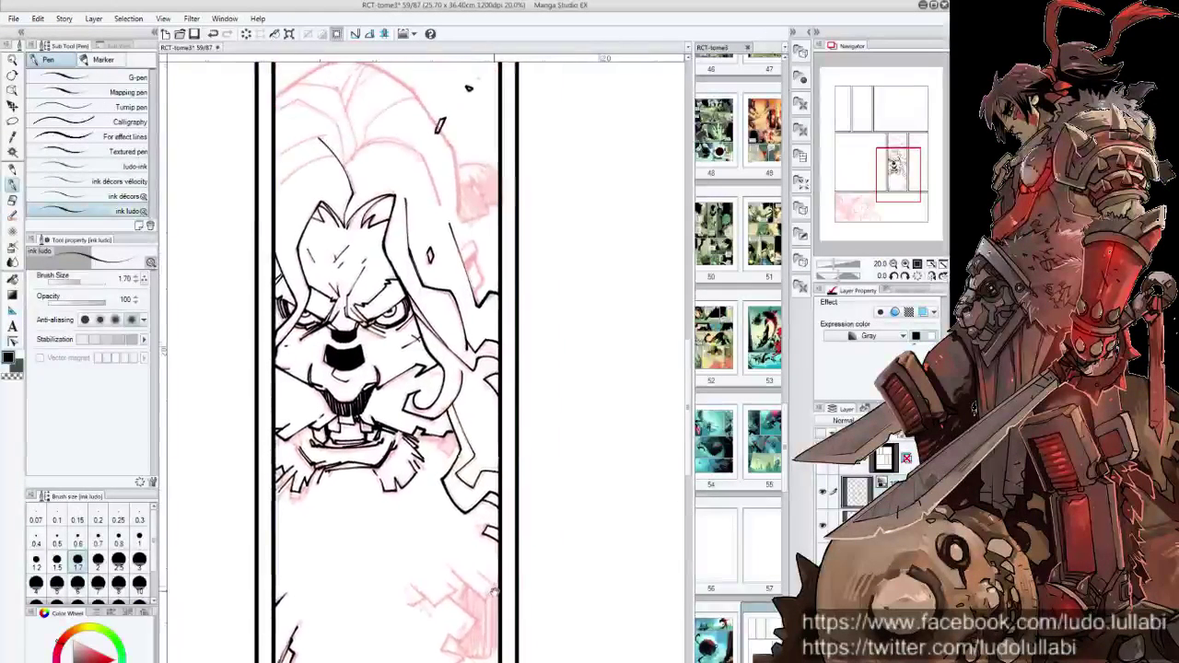
{"action": "left_click_drag", "start_coordinate": [494, 593], "coordinate": [485, 551]}
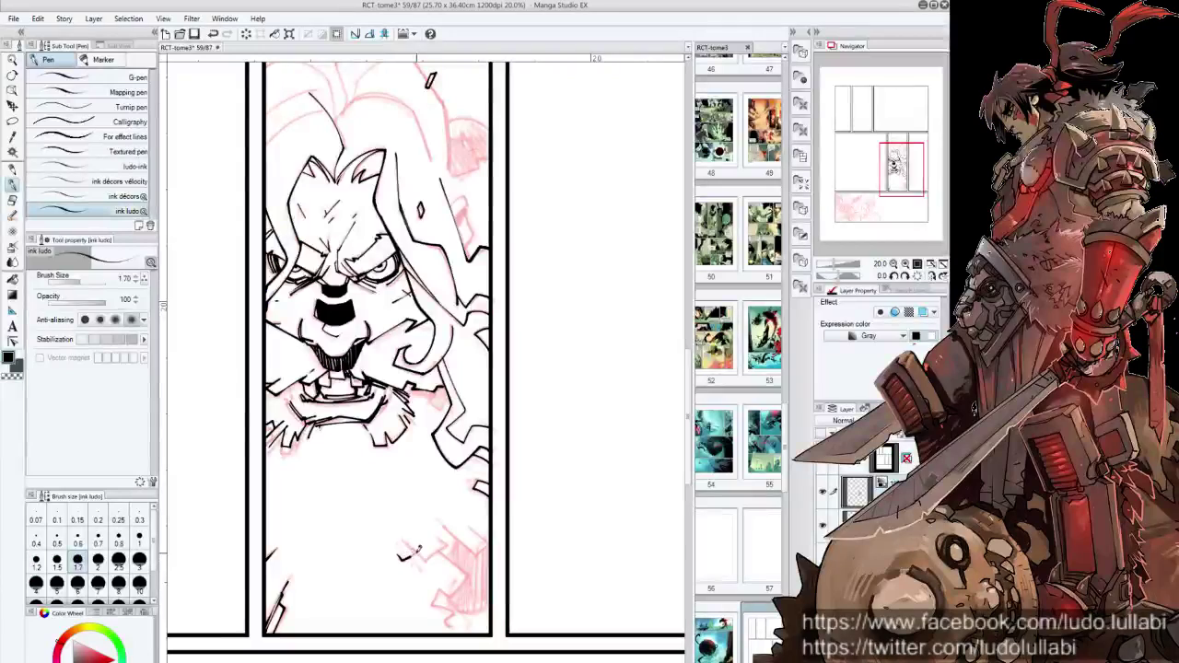
{"action": "mouse_move", "coordinate": [406, 536]}
{"action": "left_mouse_down"}
{"action": "mouse_move", "coordinate": [471, 573]}
{"action": "mouse_move", "coordinate": [435, 597]}
{"action": "mouse_move", "coordinate": [459, 619]}
{"action": "mouse_move", "coordinate": [448, 634]}
{"action": "left_mouse_up"}
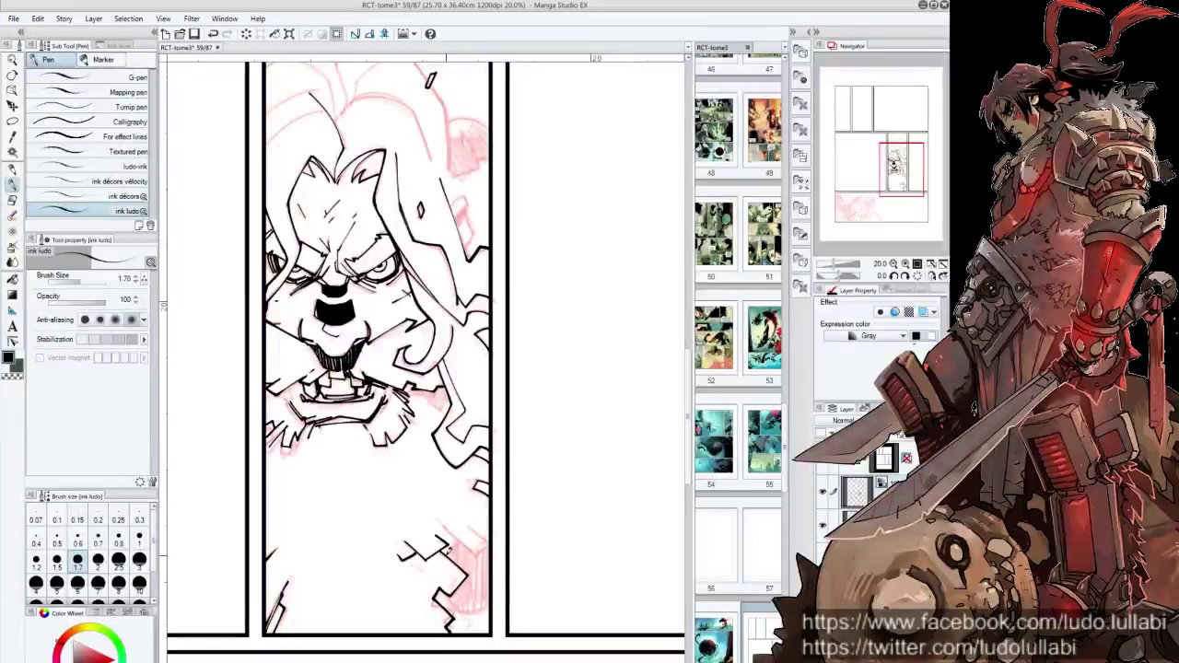
Ink zigzag lines along the top of the jagged shape, ending with the view upright
{"action": "left_click_drag", "start_coordinate": [449, 550], "coordinate": [494, 527]}
{"action": "scroll", "coordinate": [430, 478], "scroll_direction": "up", "scroll_amount": 2}
{"action": "left_click_drag", "start_coordinate": [433, 481], "coordinate": [322, 507]}
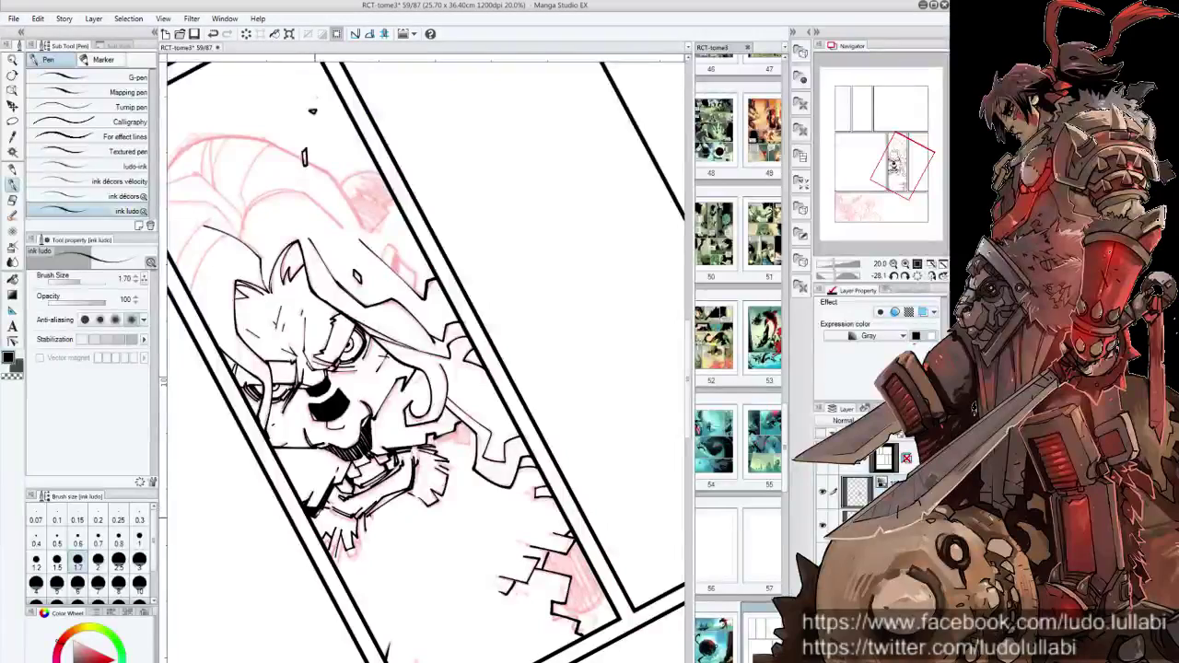
{"action": "key", "text": "ctrl+@"}
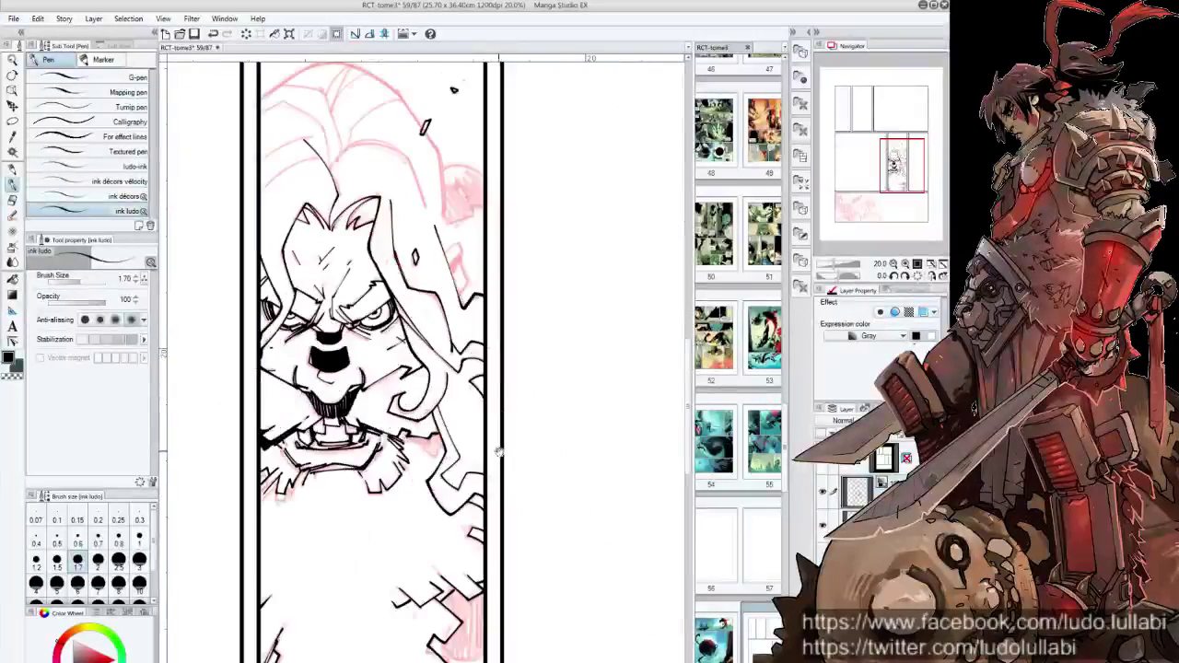
{"action": "left_click_drag", "start_coordinate": [490, 307], "coordinate": [571, 168]}
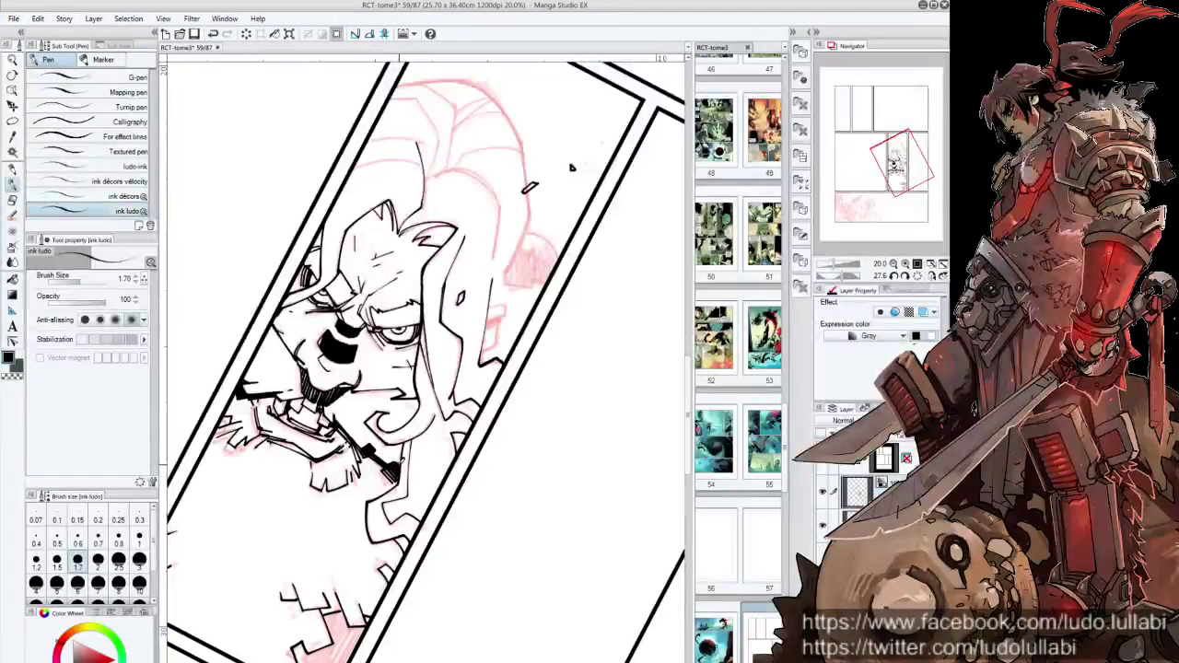
{"action": "key", "text": "ctrl+@"}
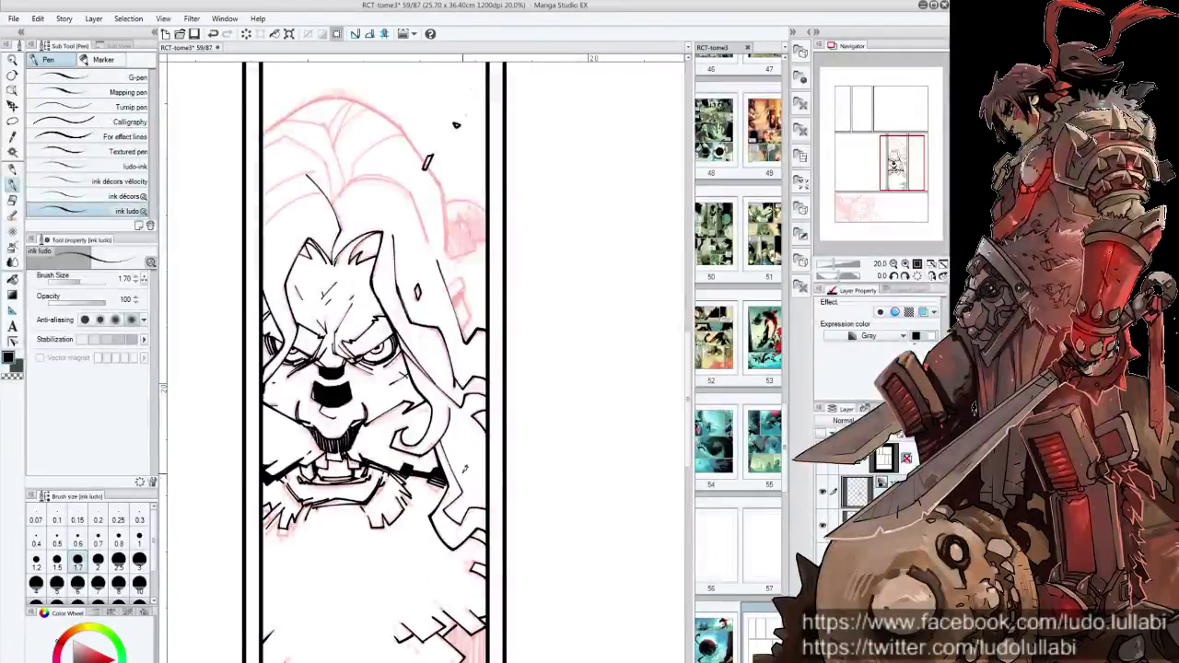
{"action": "scroll", "coordinate": [425, 359], "scroll_direction": "down", "scroll_amount": 2}
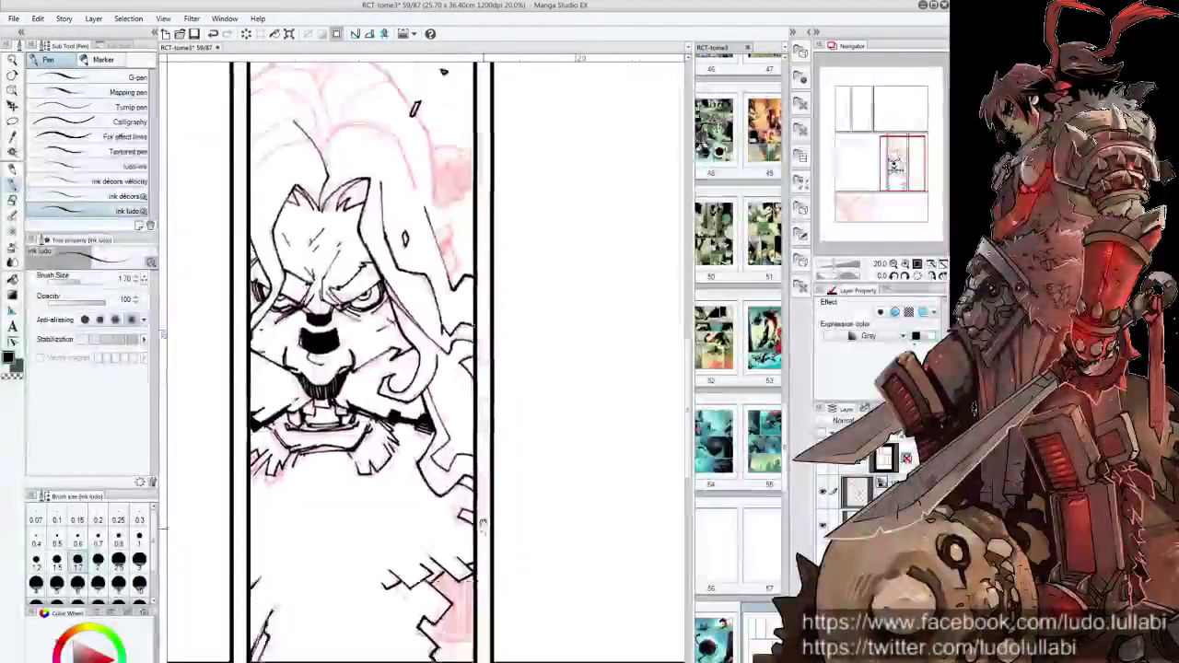
{"action": "left_click_drag", "start_coordinate": [516, 276], "coordinate": [552, 387]}
{"action": "left_click_drag", "start_coordinate": [475, 387], "coordinate": [289, 433]}
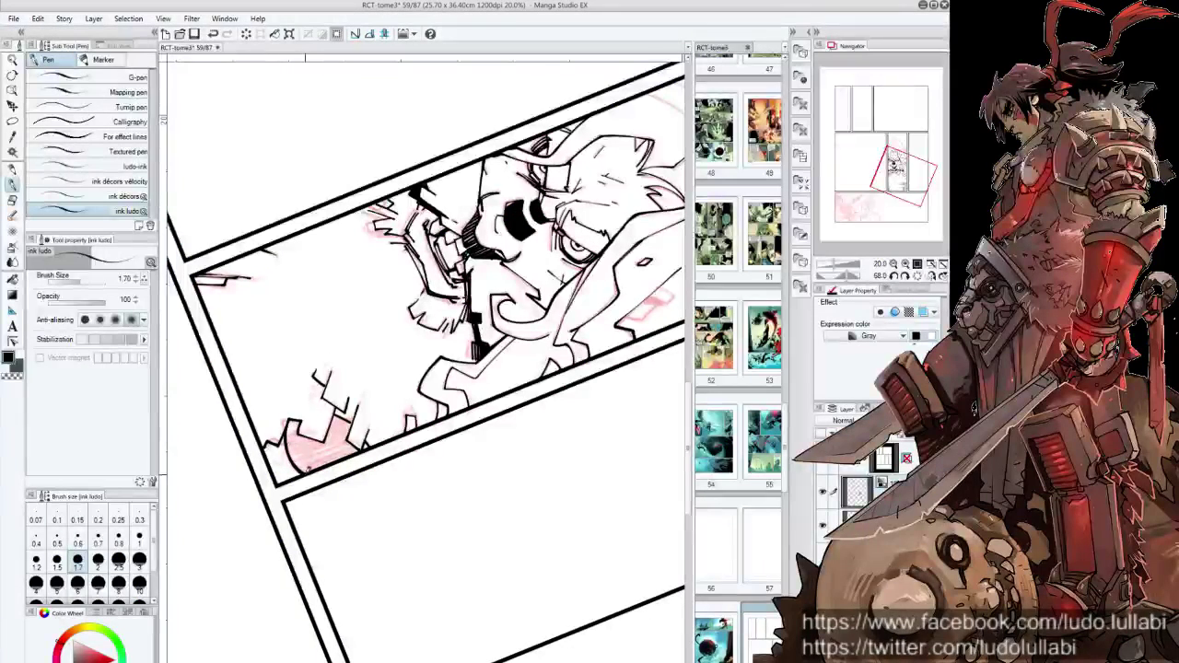
{"action": "key", "text": "ctrl+at"}
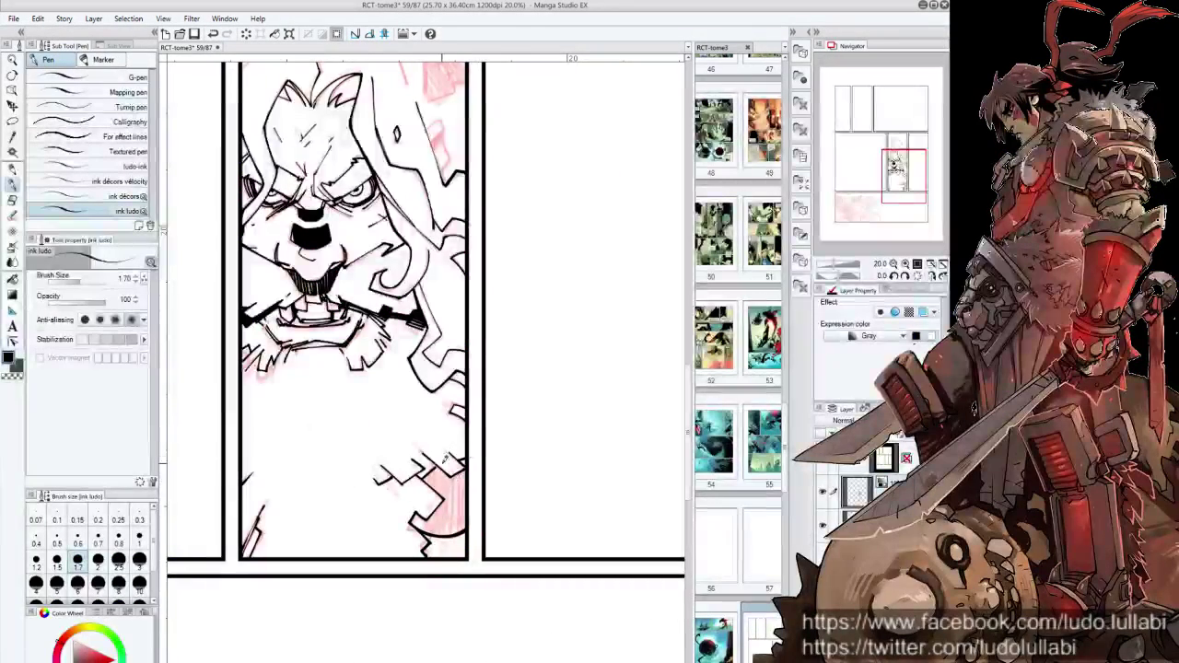
Fill the jagged lower-right area and the small gap beside it with solid black
{"action": "key", "text": "g"}
{"action": "left_click", "coordinate": [461, 506]}
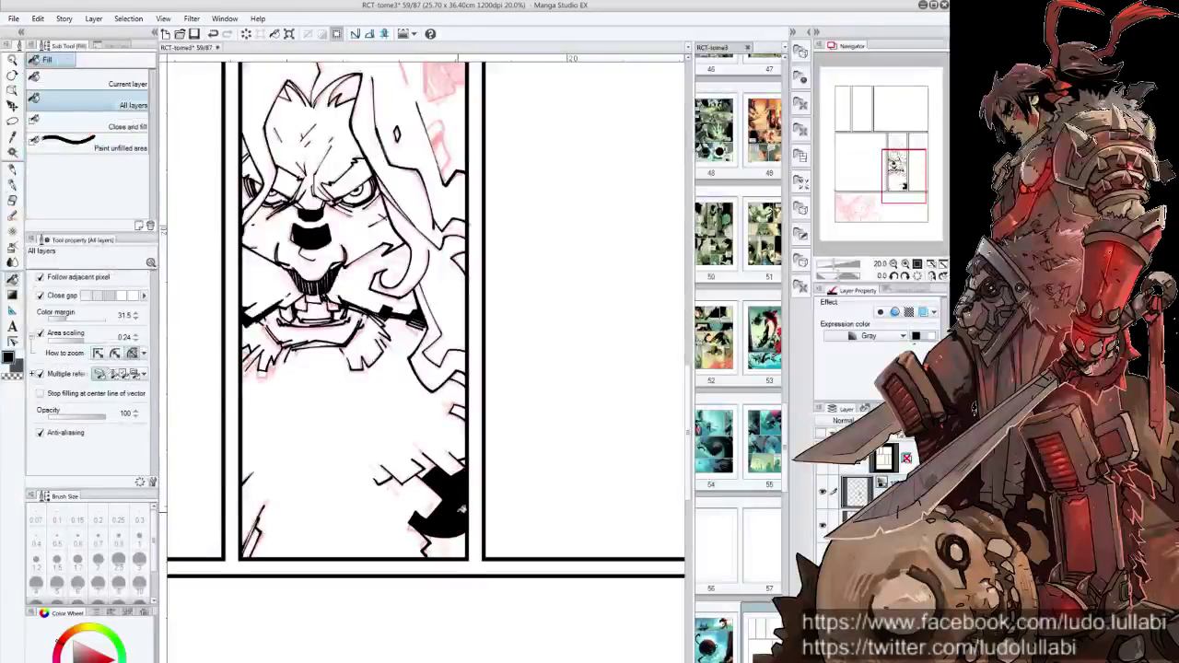
{"action": "left_click", "coordinate": [464, 461]}
{"action": "key", "text": "p"}
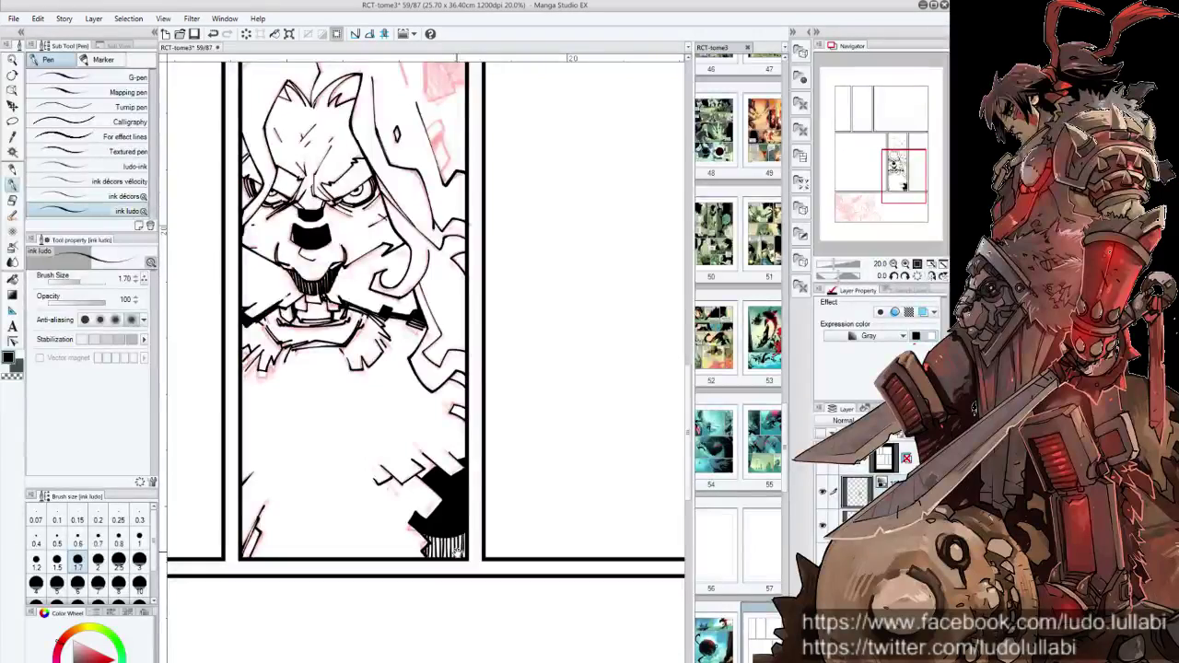
{"action": "scroll", "coordinate": [458, 551], "scroll_direction": "up", "scroll_amount": 5}
{"action": "scroll", "coordinate": [458, 551], "scroll_direction": "up", "scroll_amount": 2}
{"action": "scroll", "coordinate": [479, 415], "scroll_direction": "up", "scroll_amount": 1}
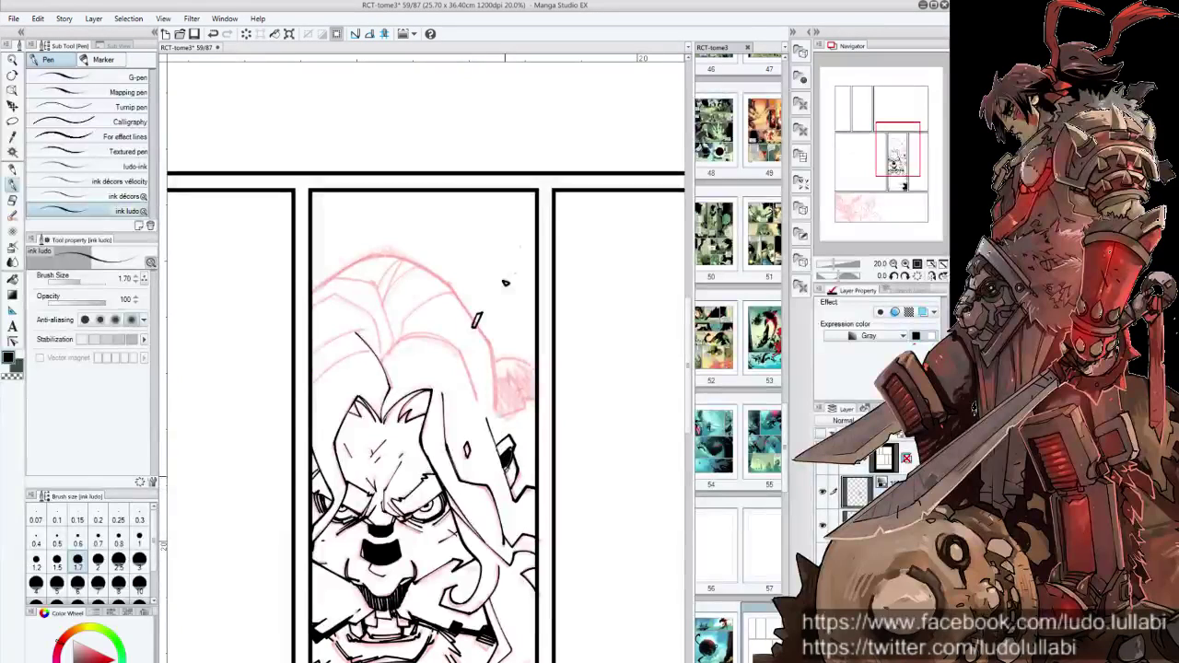
Ink the outer edge of the hair and fill the area beside it solid black
{"action": "key", "text": "x"}
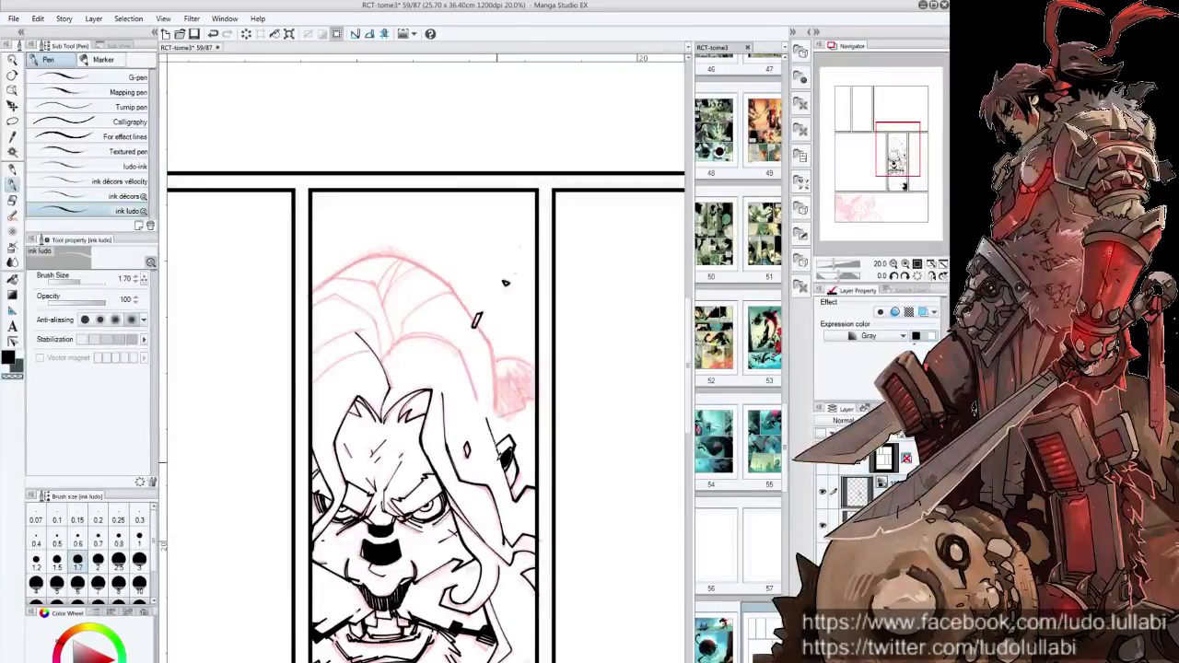
{"action": "scroll", "coordinate": [485, 378], "scroll_direction": "up", "scroll_amount": 2}
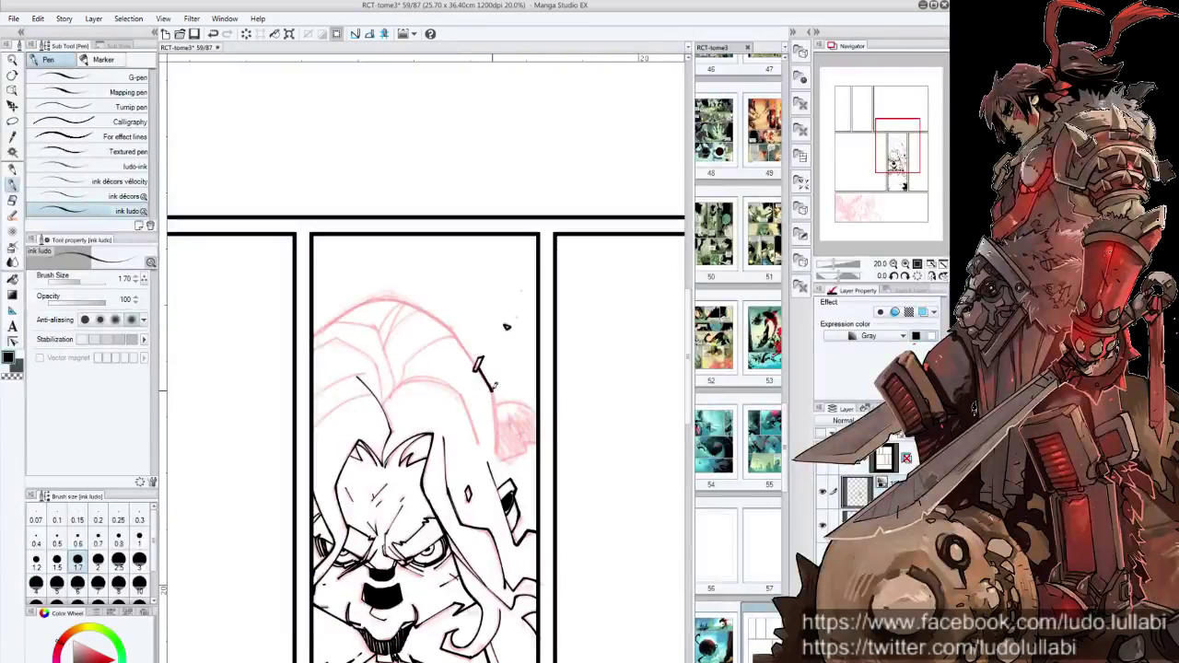
{"action": "left_click_drag", "start_coordinate": [493, 385], "coordinate": [502, 449]}
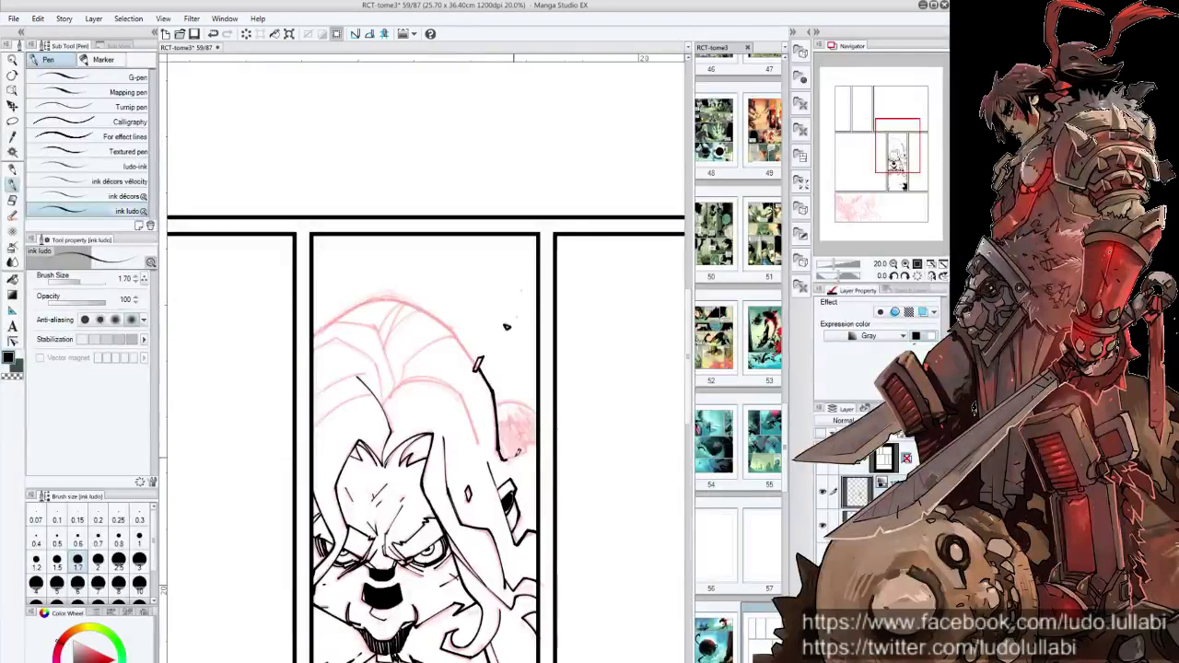
{"action": "left_click_drag", "start_coordinate": [505, 326], "coordinate": [529, 493]}
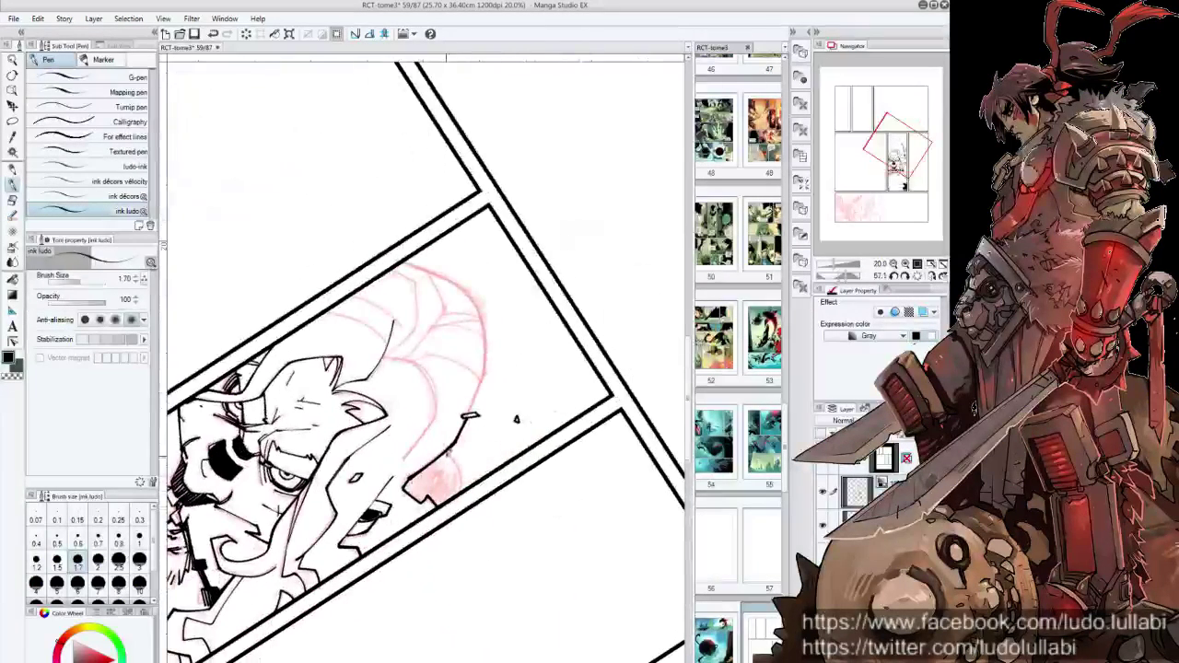
{"action": "left_click_drag", "start_coordinate": [519, 415], "coordinate": [524, 372]}
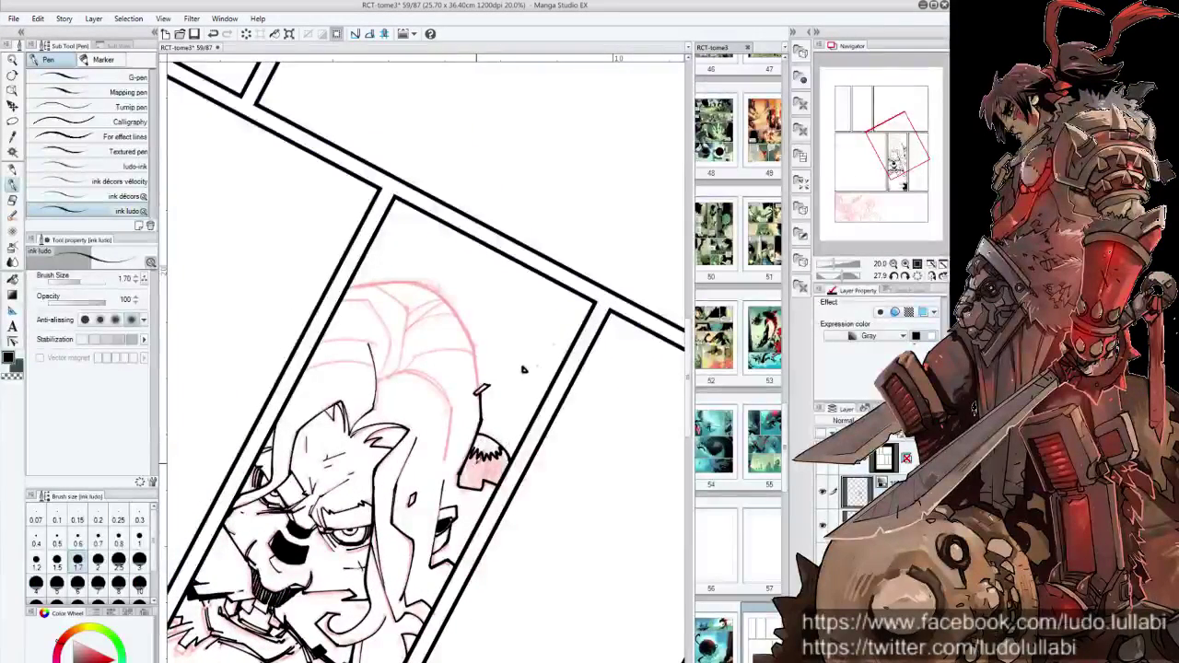
{"action": "key", "text": "alt+Delete"}
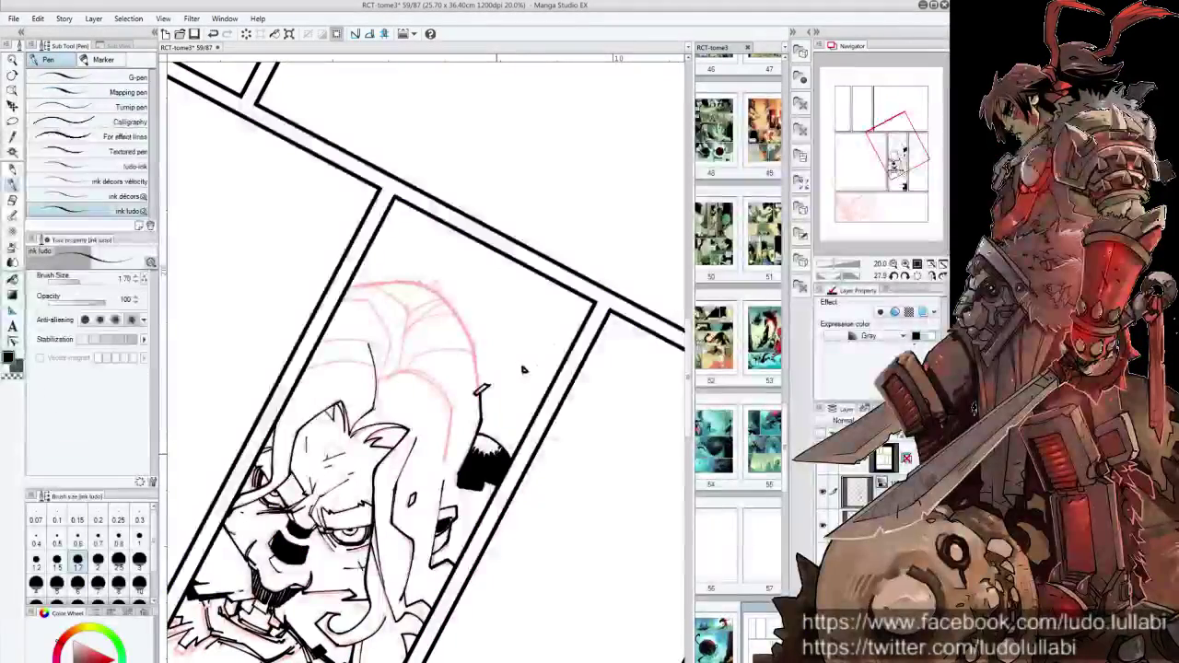
{"action": "mouse_move", "coordinate": [447, 379]}
{"action": "left_mouse_down"}
{"action": "mouse_move", "coordinate": [436, 346]}
{"action": "mouse_move", "coordinate": [451, 431]}
{"action": "left_mouse_up"}
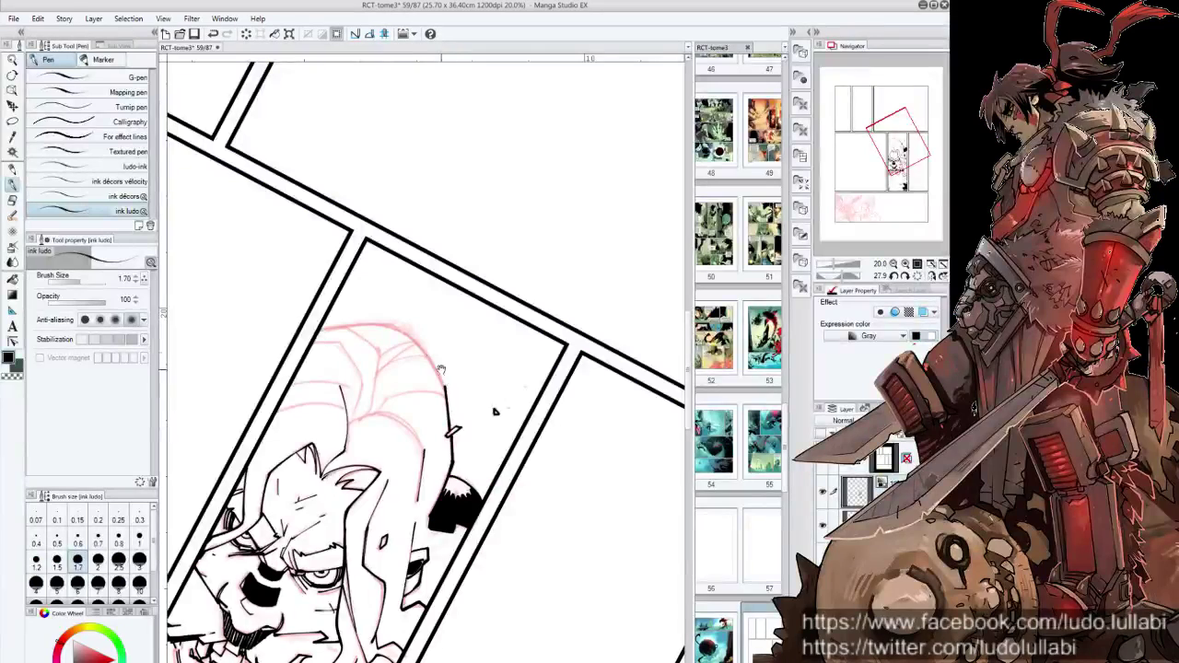
Ink the head outline over the red sketch, undoing one overshooting stroke
{"action": "left_click_drag", "start_coordinate": [399, 331], "coordinate": [447, 380]}
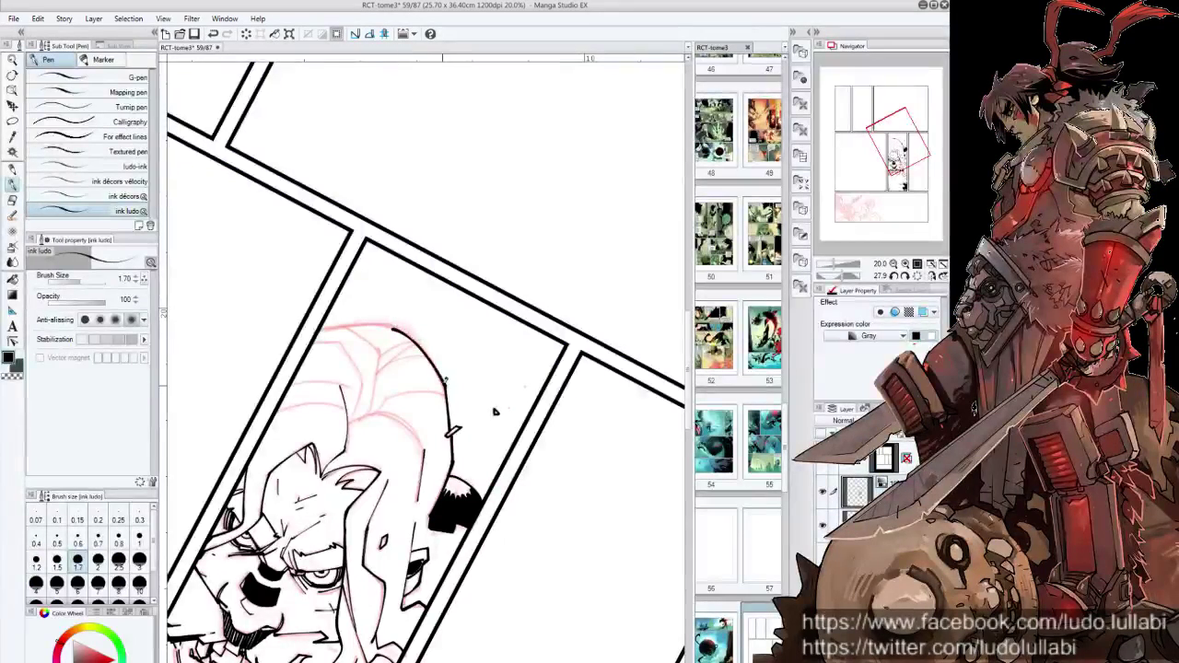
{"action": "key", "text": "ctrl+z"}
{"action": "left_click_drag", "start_coordinate": [495, 412], "coordinate": [470, 322]}
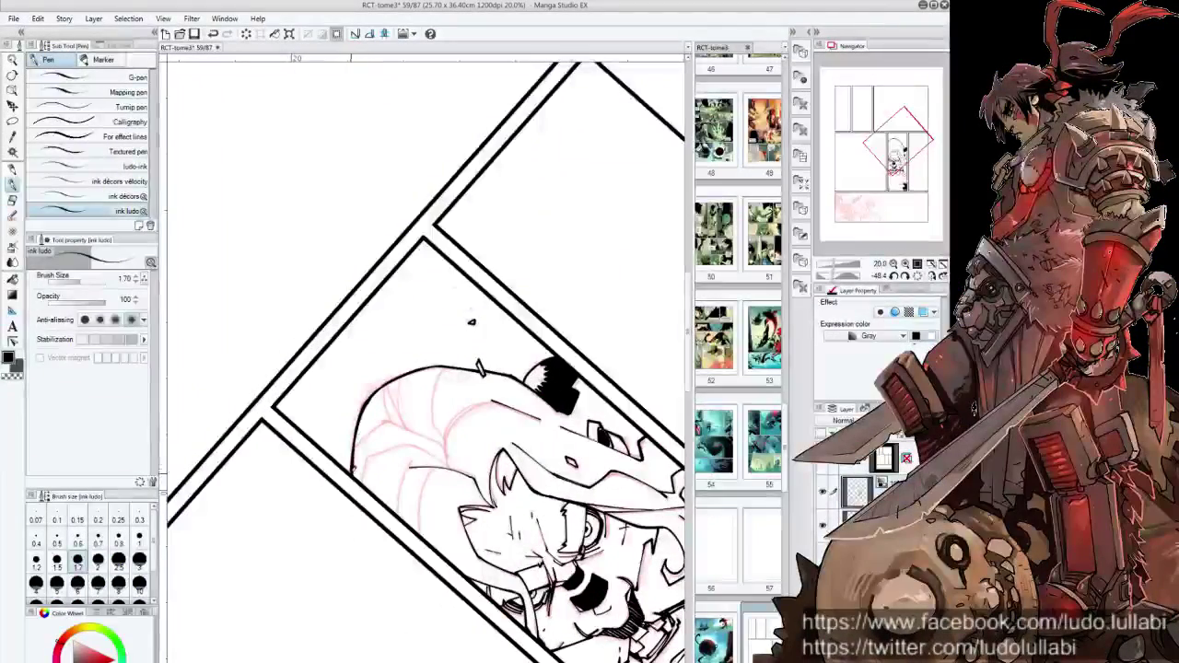
{"action": "left_click_drag", "start_coordinate": [471, 322], "coordinate": [481, 332]}
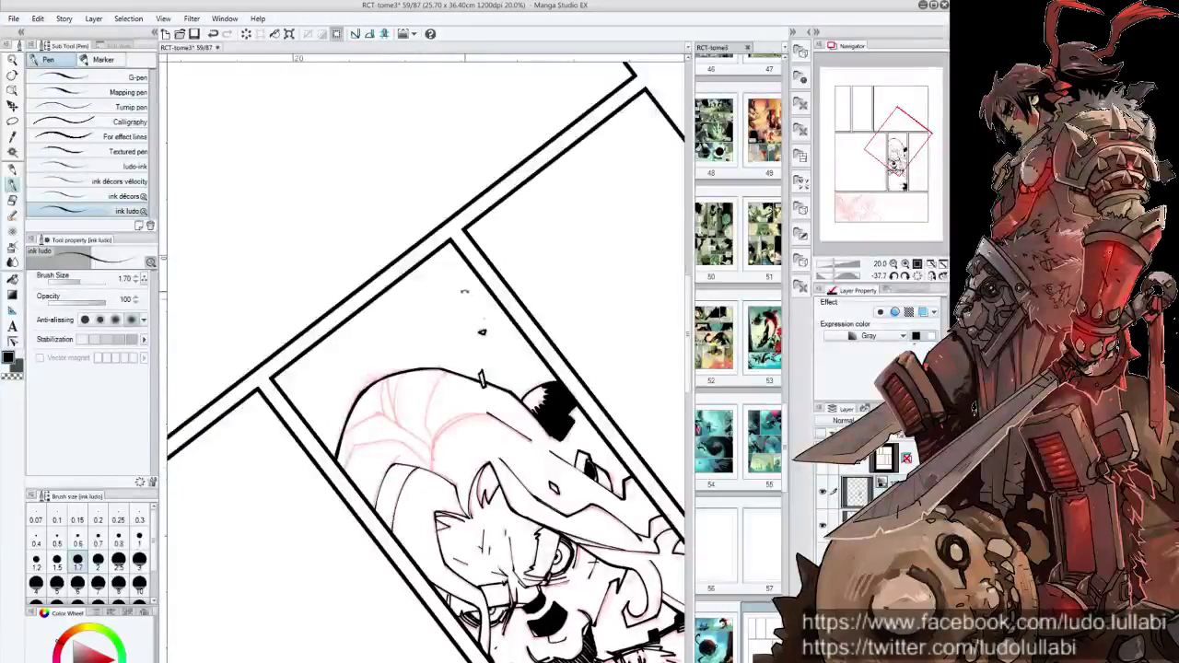
{"action": "mouse_move", "coordinate": [481, 332]}
{"action": "left_mouse_down"}
{"action": "mouse_move", "coordinate": [500, 393]}
{"action": "mouse_move", "coordinate": [423, 454]}
{"action": "left_mouse_up"}
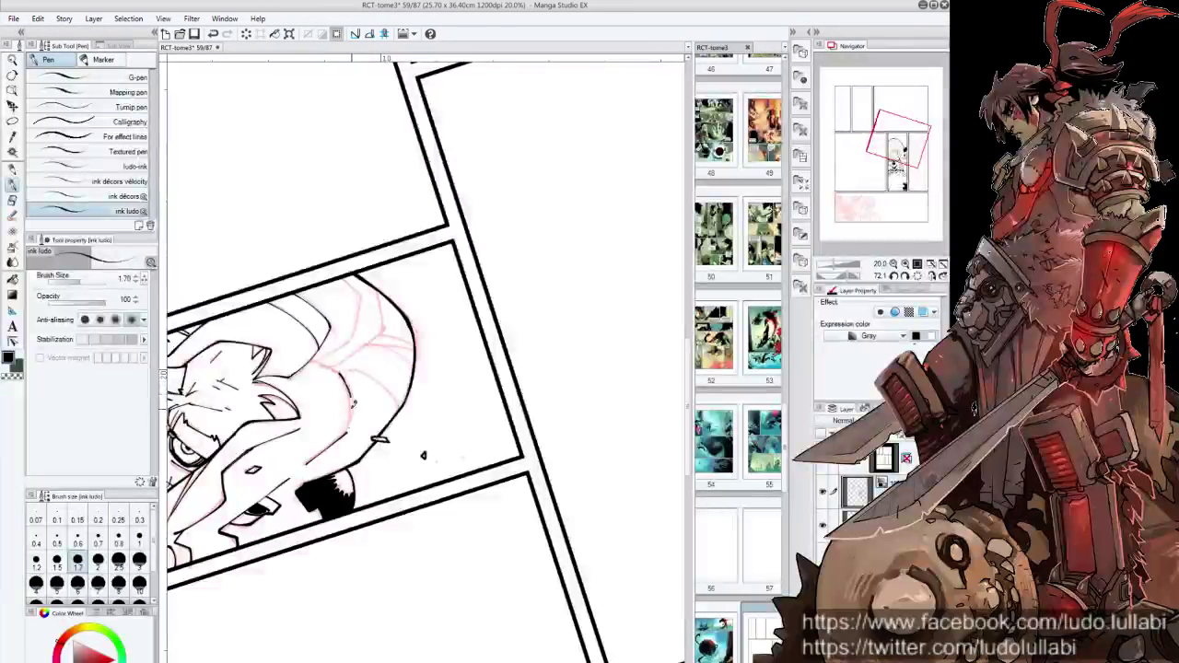
{"action": "mouse_move", "coordinate": [351, 423]}
{"action": "left_mouse_down"}
{"action": "mouse_move", "coordinate": [355, 374]}
{"action": "mouse_move", "coordinate": [350, 461]}
{"action": "left_mouse_up"}
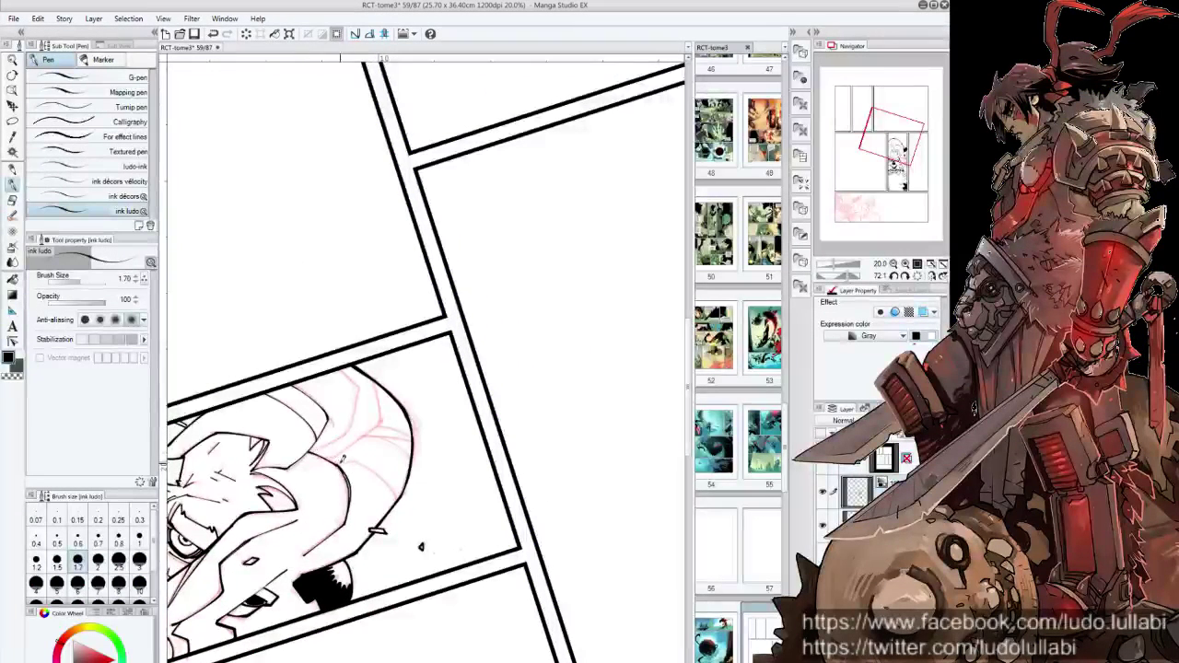
{"action": "left_click_drag", "start_coordinate": [355, 458], "coordinate": [401, 495]}
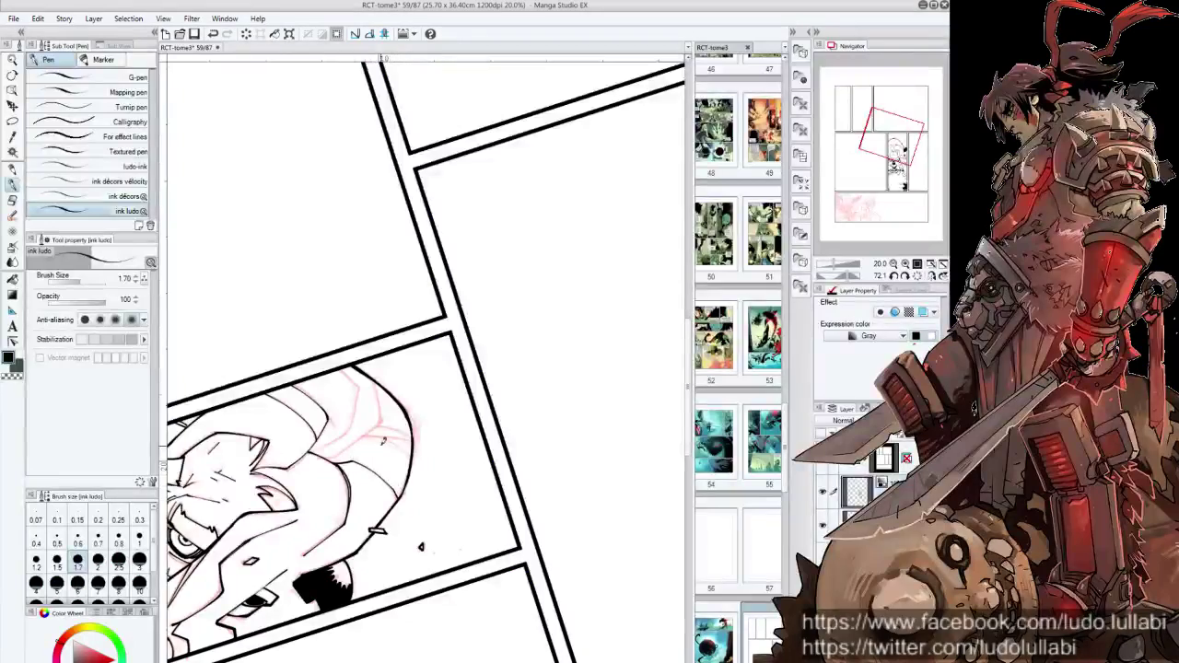
Reset the canvas rotation to upright and zoom out to see the whole head
{"action": "left_click_drag", "start_coordinate": [420, 547], "coordinate": [487, 535]}
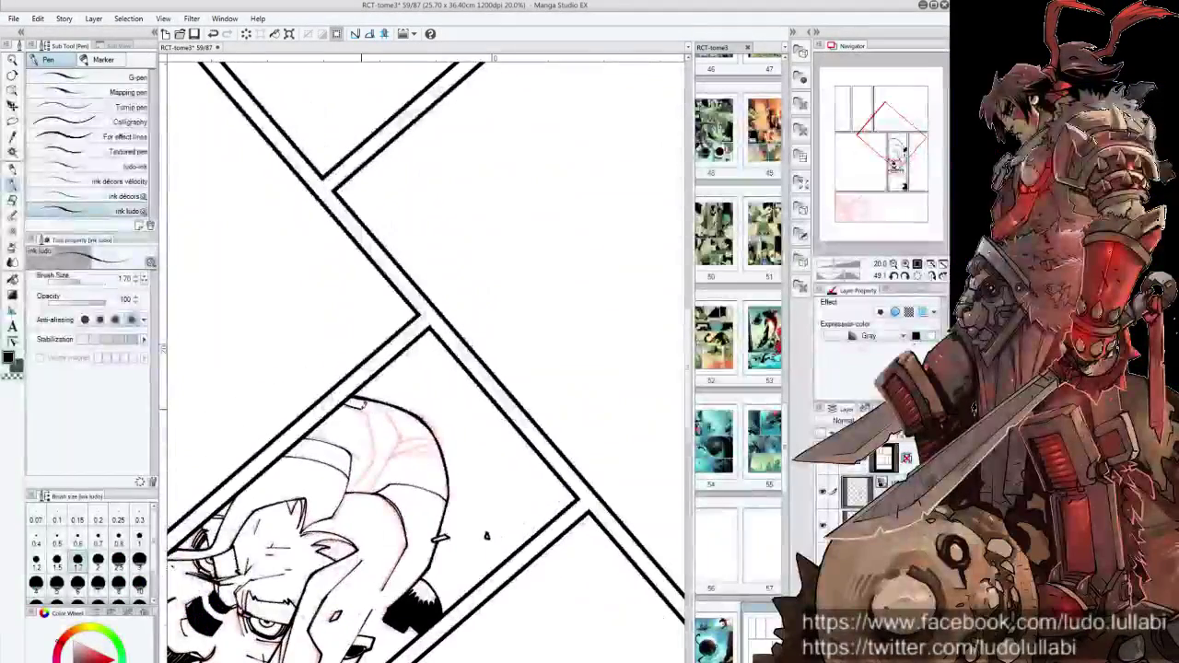
{"action": "mouse_move", "coordinate": [373, 442]}
{"action": "left_mouse_down"}
{"action": "mouse_move", "coordinate": [420, 486]}
{"action": "mouse_move", "coordinate": [415, 498]}
{"action": "left_mouse_up"}
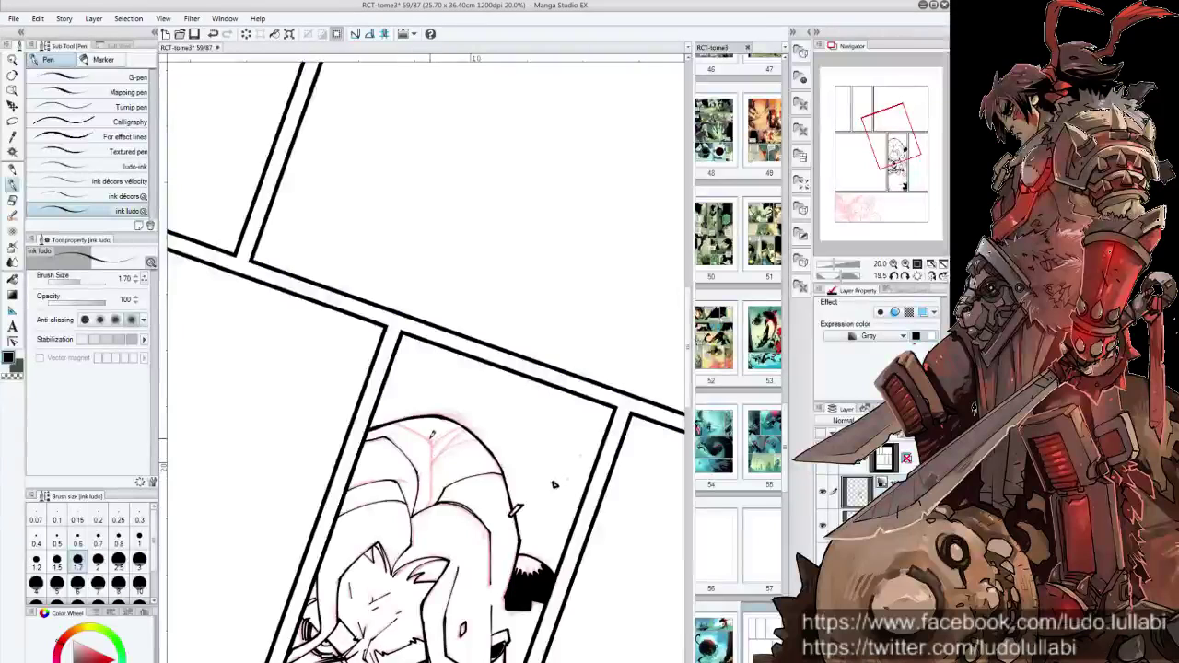
{"action": "left_click_drag", "start_coordinate": [433, 460], "coordinate": [498, 516]}
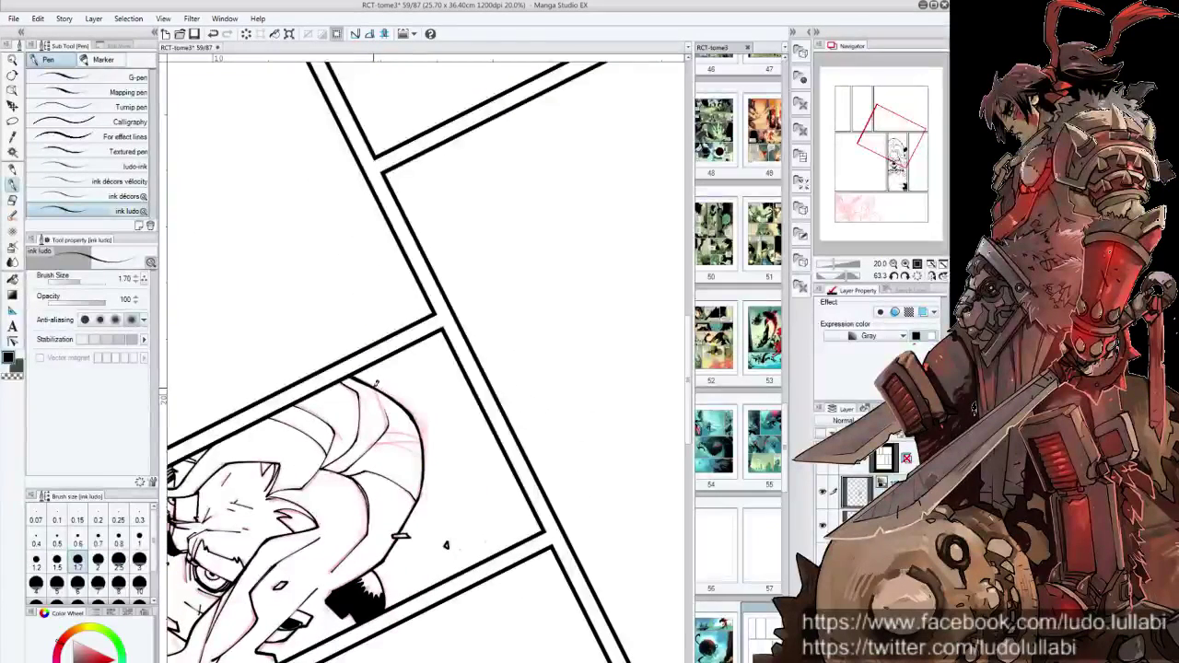
{"action": "key", "text": "ctrl+0"}
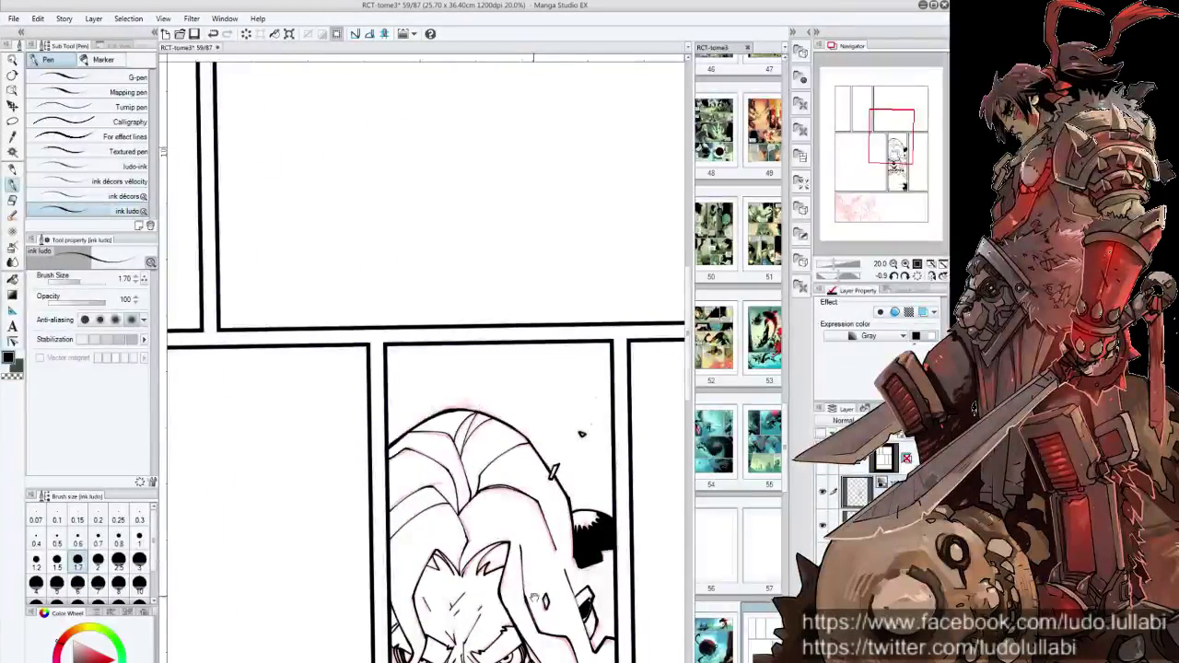
{"action": "left_click_drag", "start_coordinate": [534, 598], "coordinate": [533, 295]}
{"action": "scroll", "coordinate": [534, 294], "scroll_direction": "down", "scroll_amount": 2}
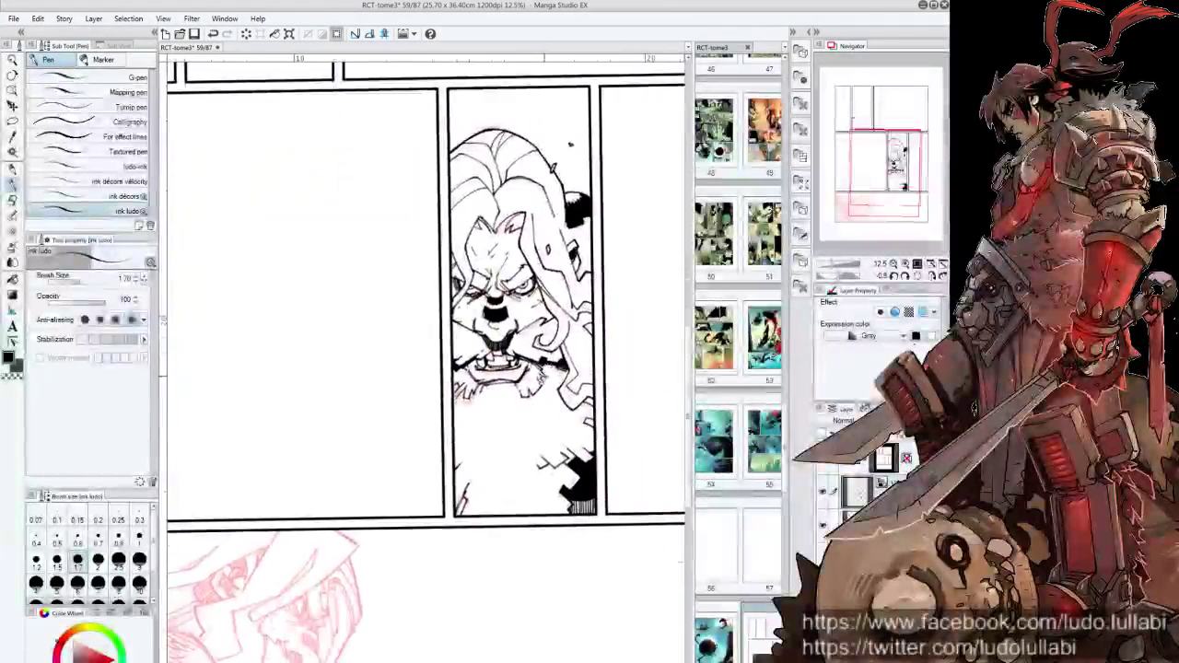
{"action": "left_click_drag", "start_coordinate": [494, 437], "coordinate": [515, 383]}
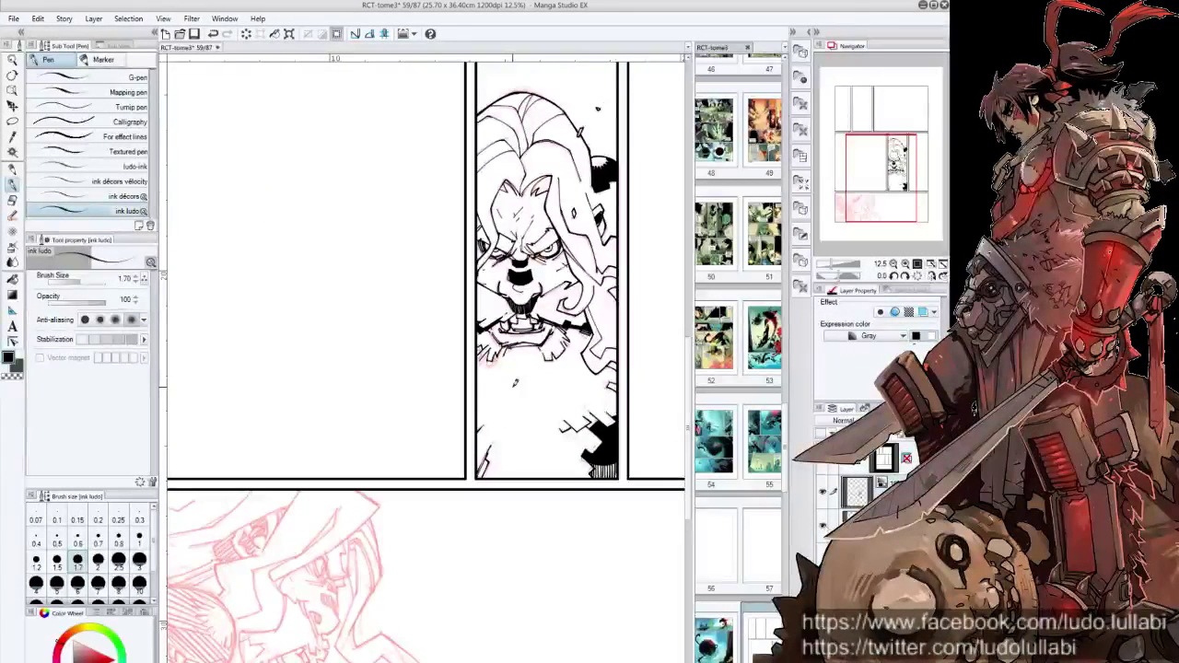
Pan down to the bottom-row panel and zoom from 10% to 20% on its sketch
{"action": "left_click_drag", "start_coordinate": [588, 378], "coordinate": [520, 534]}
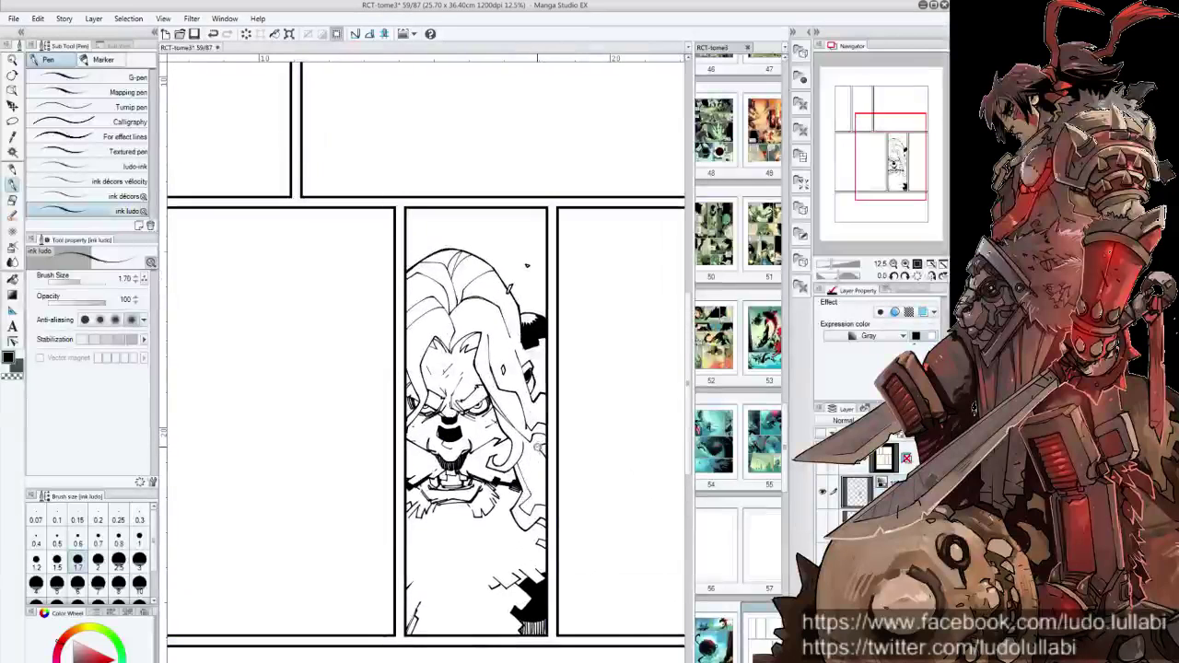
{"action": "scroll", "coordinate": [547, 438], "scroll_direction": "down", "scroll_amount": 1}
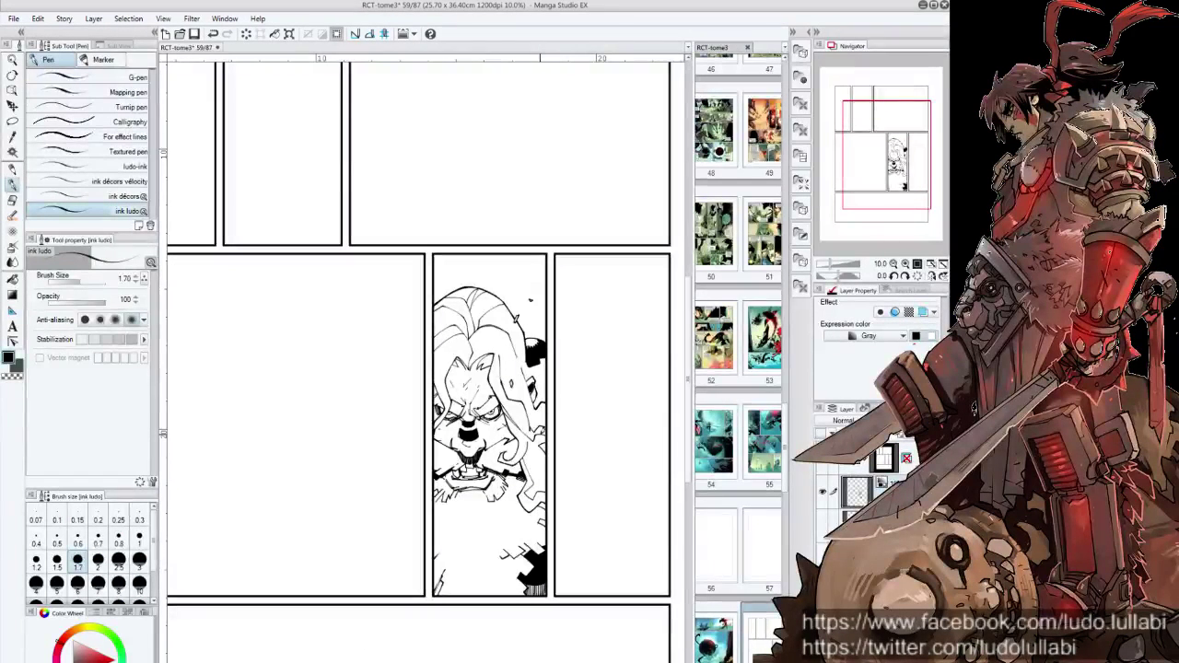
{"action": "left_click_drag", "start_coordinate": [369, 415], "coordinate": [473, 268]}
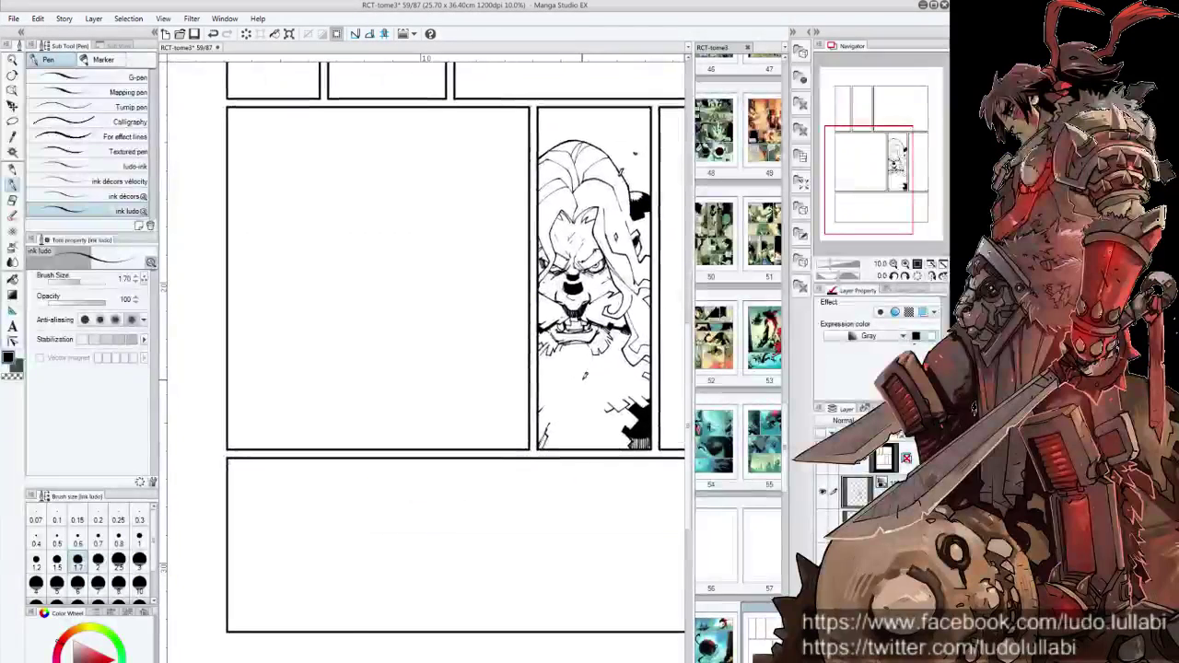
{"action": "left_click_drag", "start_coordinate": [400, 565], "coordinate": [422, 502]}
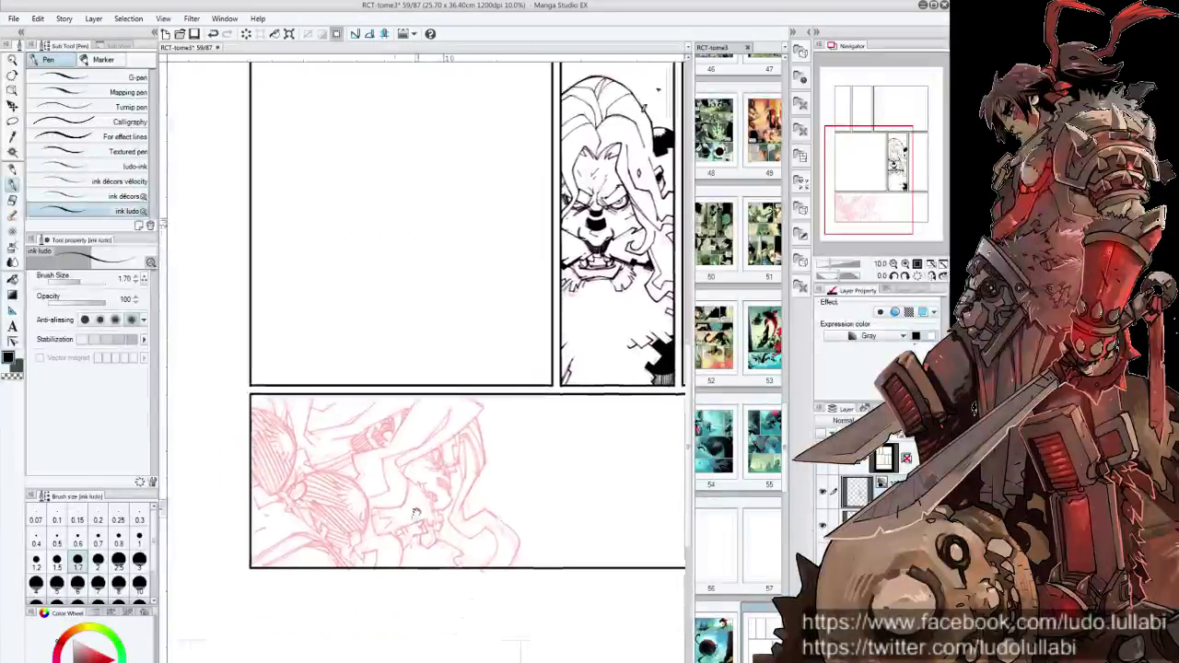
{"action": "scroll", "coordinate": [422, 503], "scroll_direction": "up", "scroll_amount": 1}
{"action": "scroll", "coordinate": [453, 452], "scroll_direction": "up", "scroll_amount": 1}
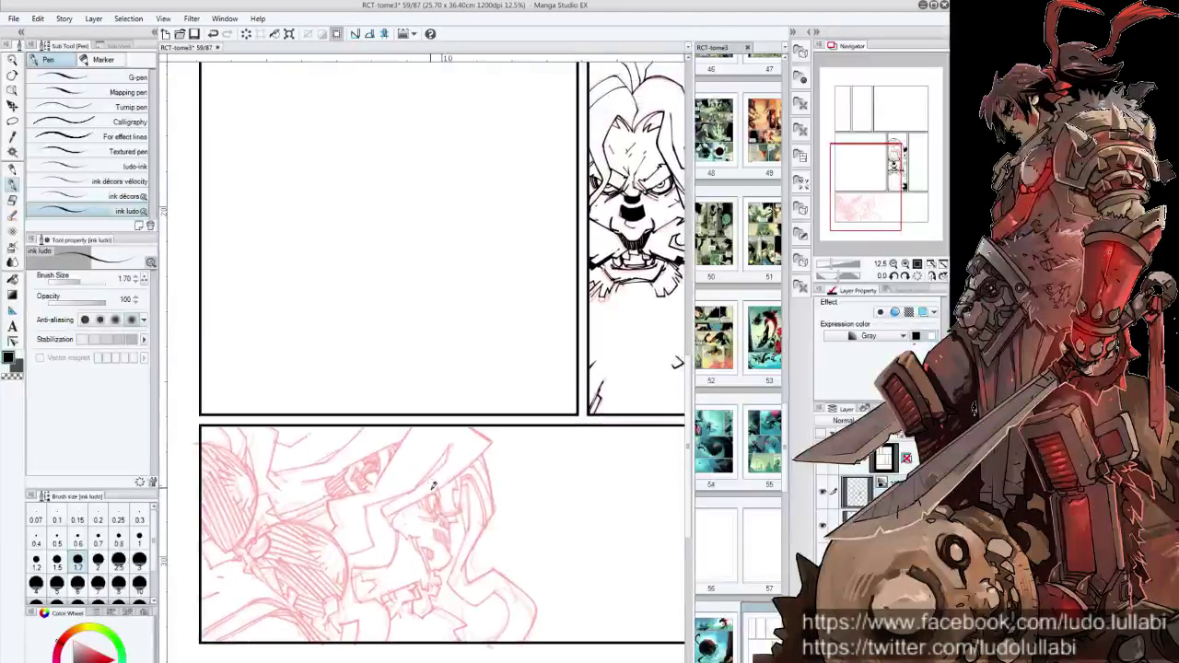
{"action": "scroll", "coordinate": [444, 504], "scroll_direction": "up", "scroll_amount": 1}
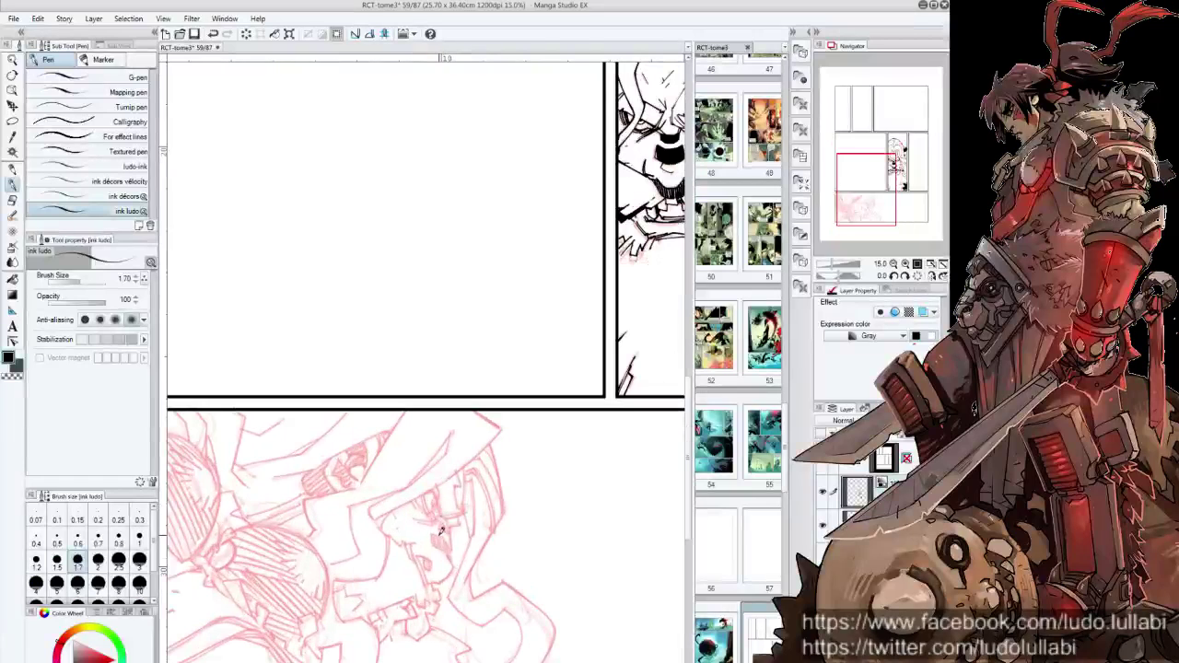
{"action": "scroll", "coordinate": [452, 477], "scroll_direction": "up", "scroll_amount": 1}
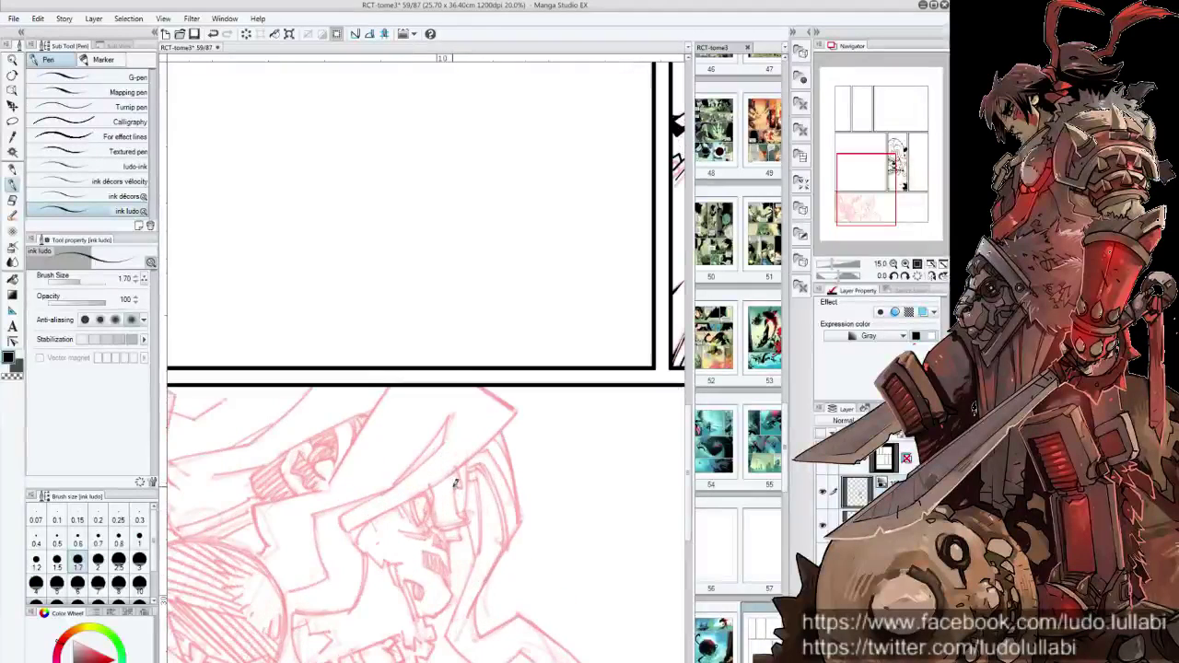
Trace the hat brim edge and an inner hat line, plus a stroke under the brim
{"action": "mouse_move", "coordinate": [433, 493]}
{"action": "left_mouse_down"}
{"action": "mouse_move", "coordinate": [305, 627]}
{"action": "mouse_move", "coordinate": [553, 304]}
{"action": "left_mouse_up"}
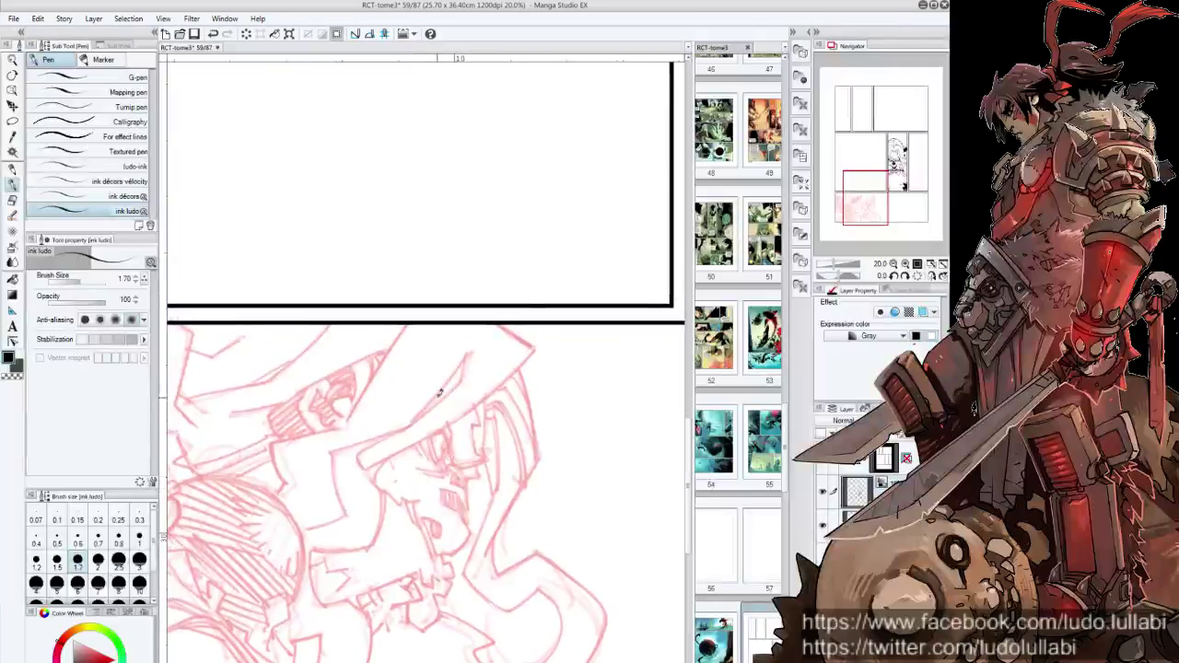
{"action": "mouse_move", "coordinate": [440, 395]}
{"action": "left_mouse_down"}
{"action": "mouse_move", "coordinate": [382, 532]}
{"action": "mouse_move", "coordinate": [459, 440]}
{"action": "left_mouse_up"}
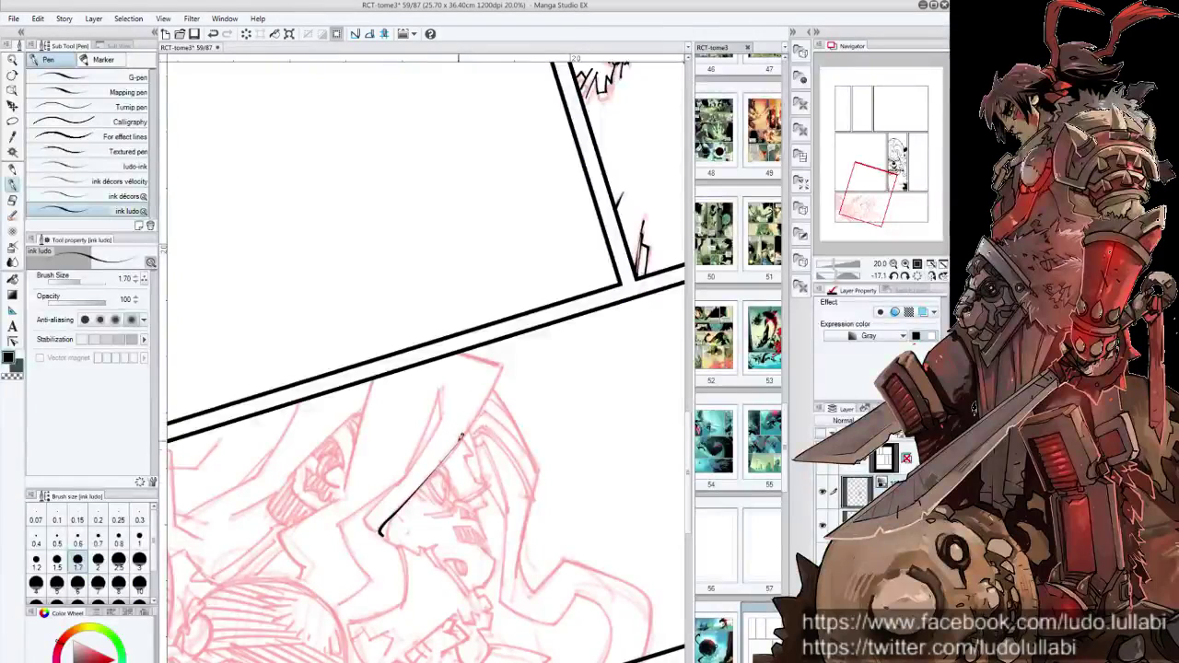
{"action": "left_click_drag", "start_coordinate": [495, 392], "coordinate": [460, 435]}
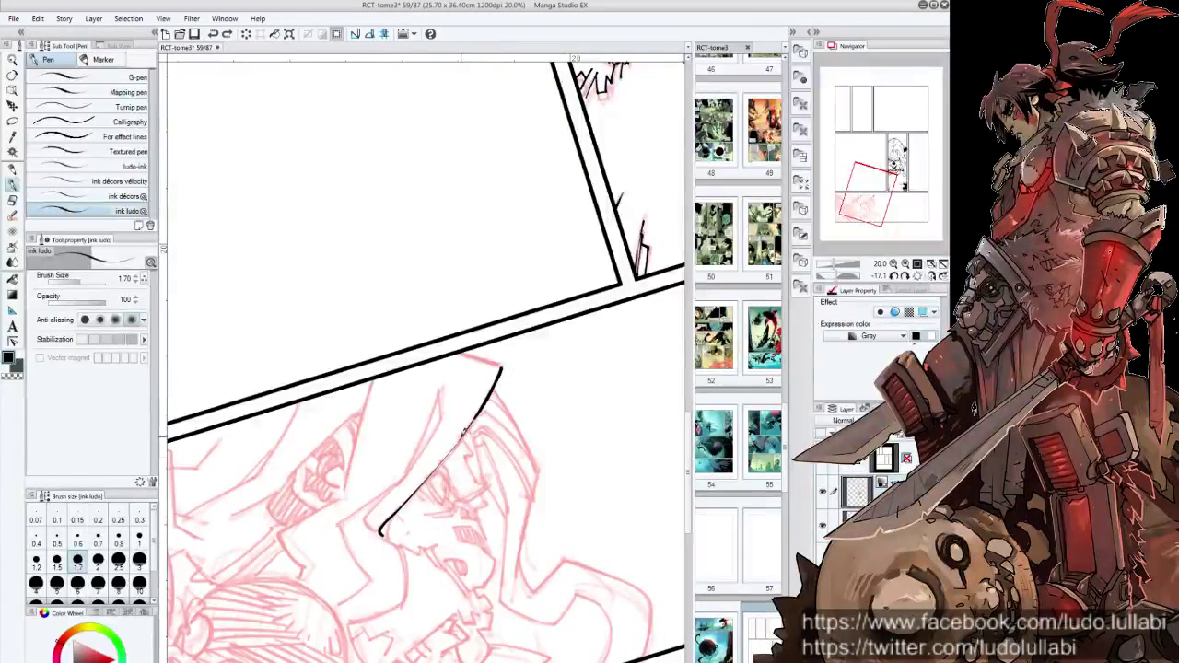
{"action": "left_click_drag", "start_coordinate": [499, 371], "coordinate": [419, 485]}
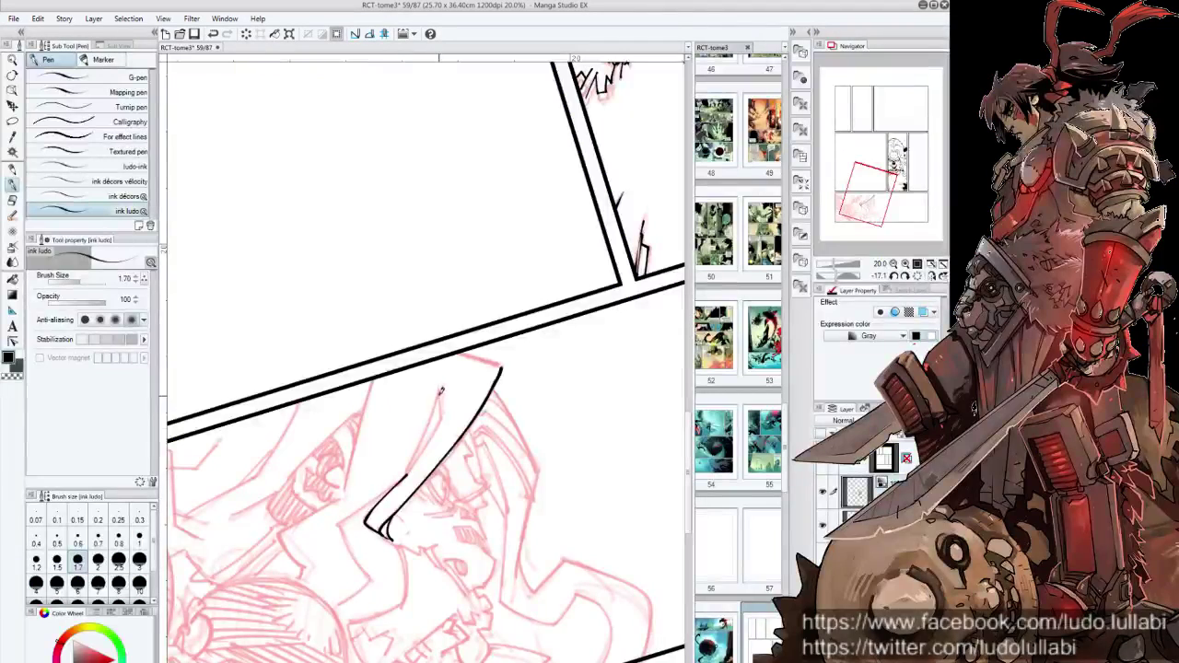
{"action": "left_click_drag", "start_coordinate": [440, 392], "coordinate": [405, 478]}
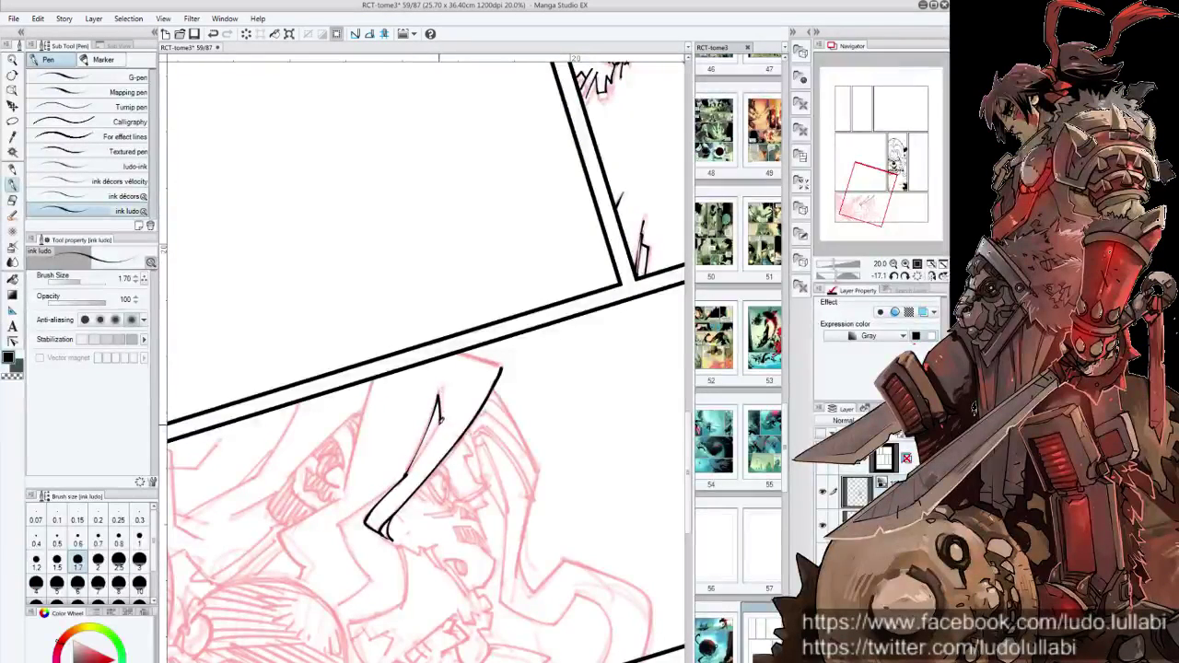
{"action": "left_click_drag", "start_coordinate": [495, 451], "coordinate": [393, 425]}
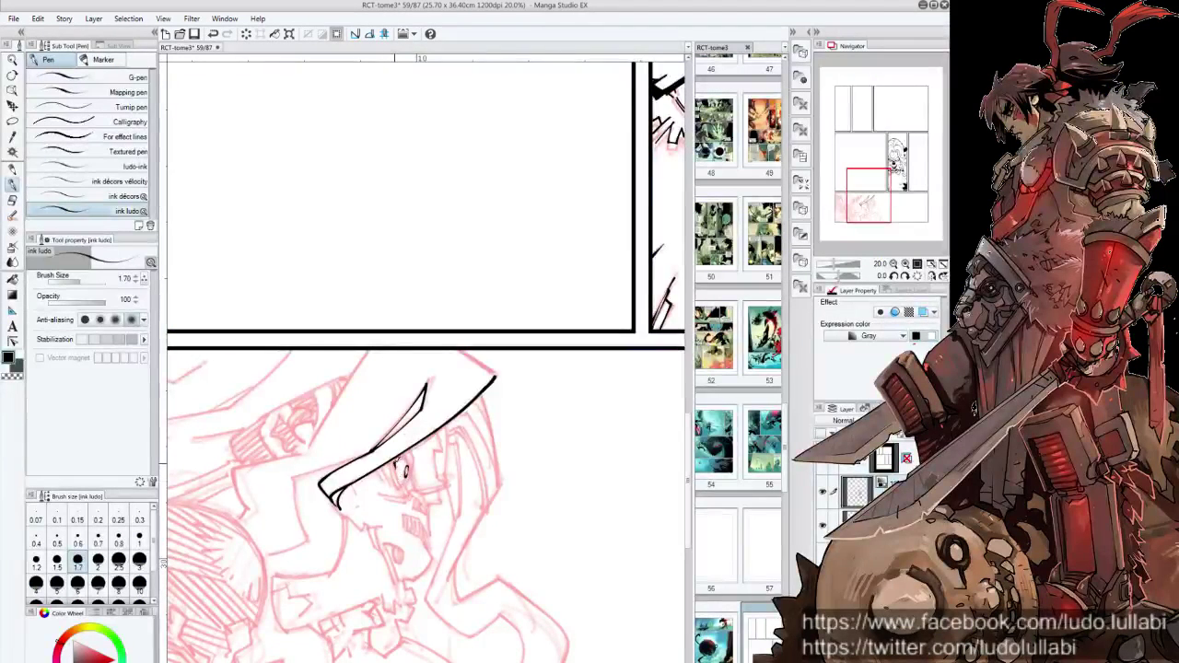
{"action": "left_click_drag", "start_coordinate": [396, 464], "coordinate": [402, 470]}
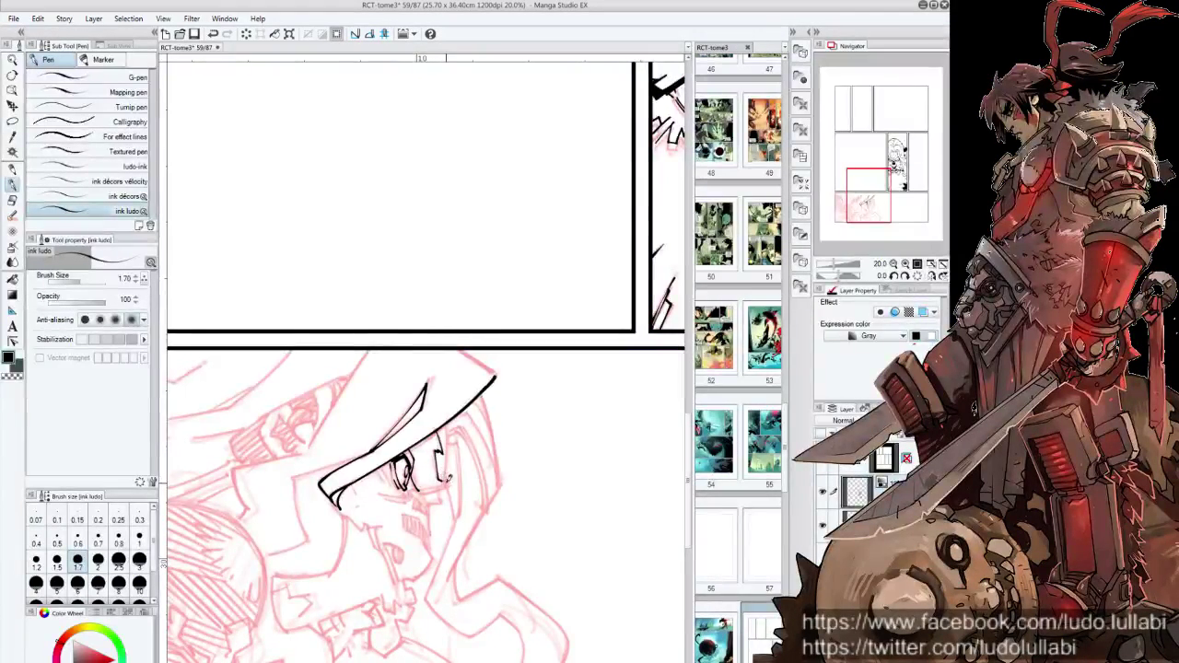
{"action": "left_click_drag", "start_coordinate": [449, 479], "coordinate": [428, 425]}
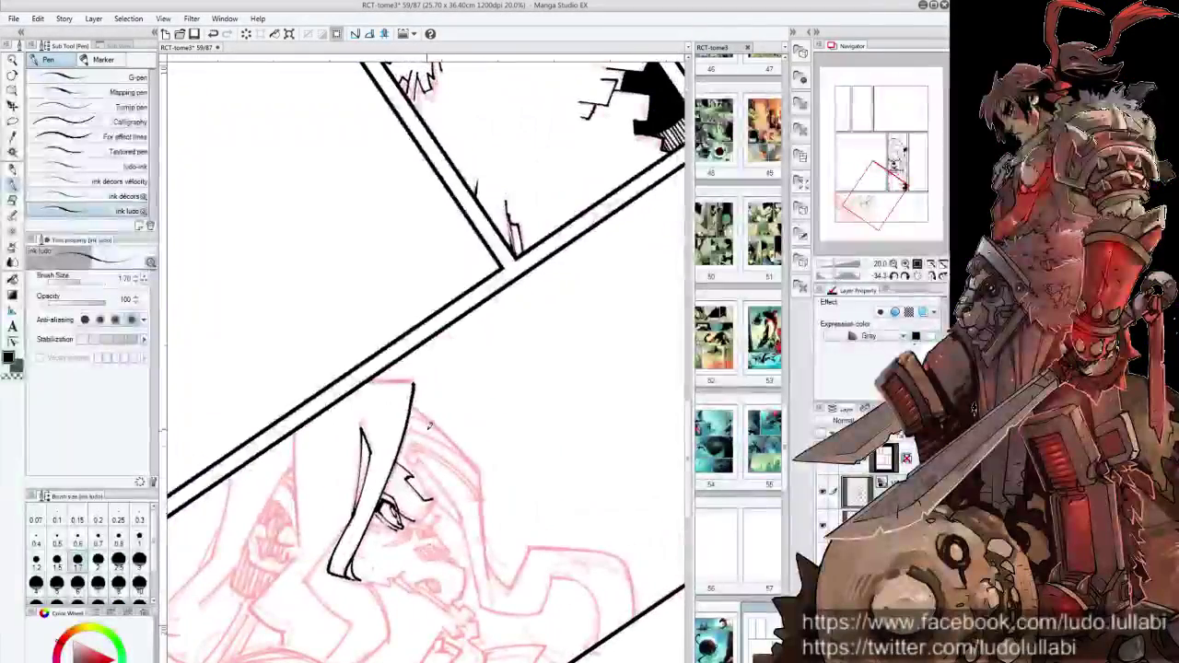
Ink small face details and short lines around the eye
{"action": "mouse_move", "coordinate": [411, 498]}
{"action": "left_mouse_down"}
{"action": "mouse_move", "coordinate": [425, 520]}
{"action": "mouse_move", "coordinate": [440, 505]}
{"action": "left_mouse_up"}
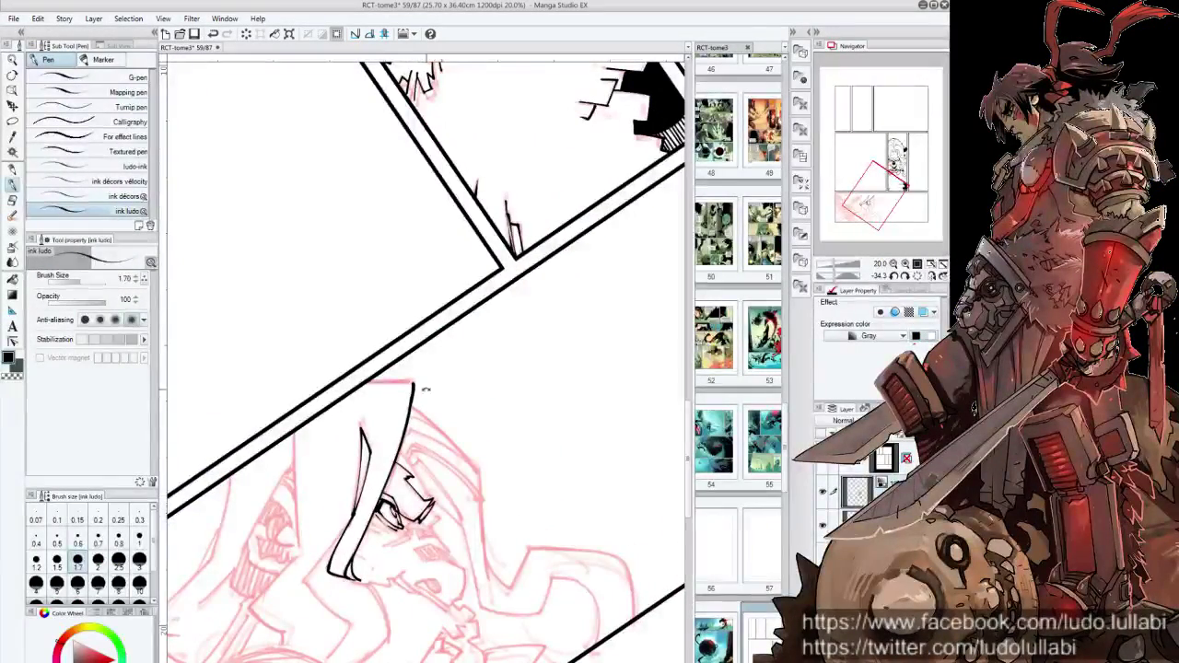
{"action": "key", "text": "ctrl+@"}
{"action": "left_click_drag", "start_coordinate": [372, 415], "coordinate": [368, 472]}
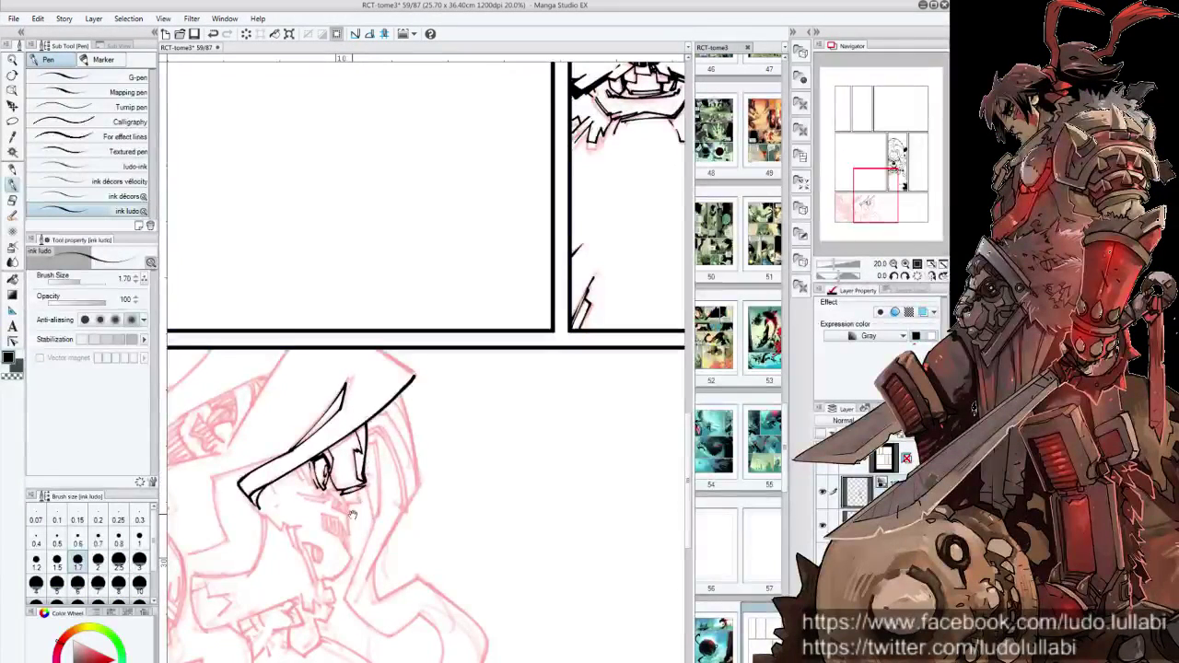
{"action": "left_click_drag", "start_coordinate": [352, 515], "coordinate": [360, 509]}
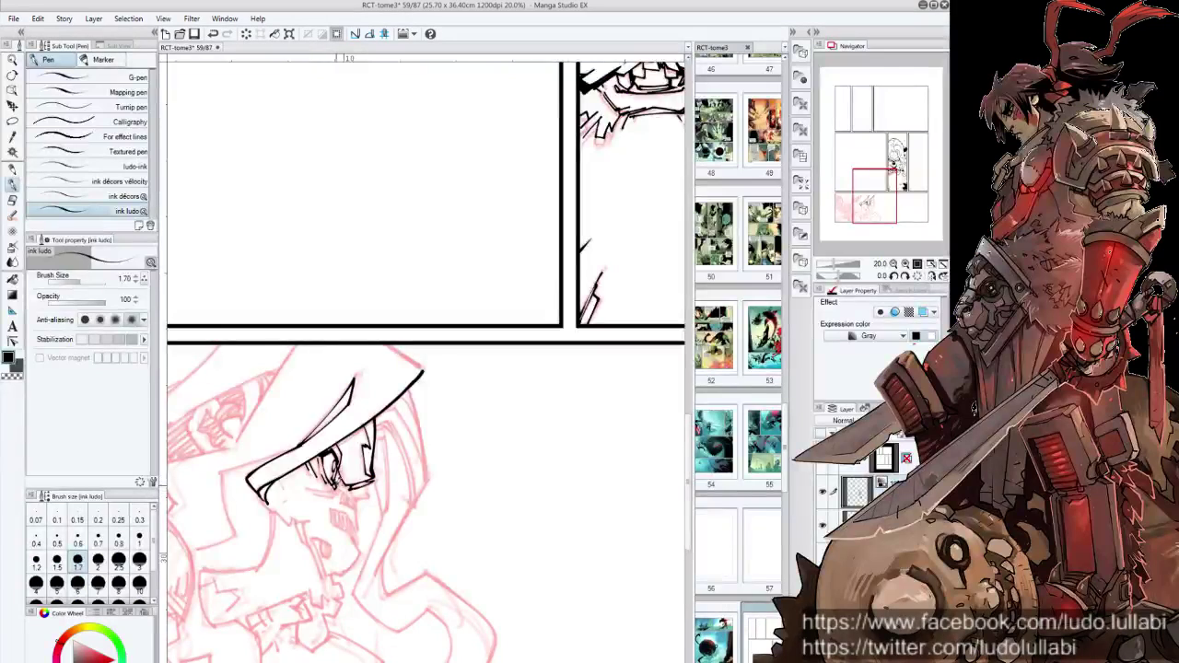
{"action": "left_click_drag", "start_coordinate": [339, 468], "coordinate": [377, 477]}
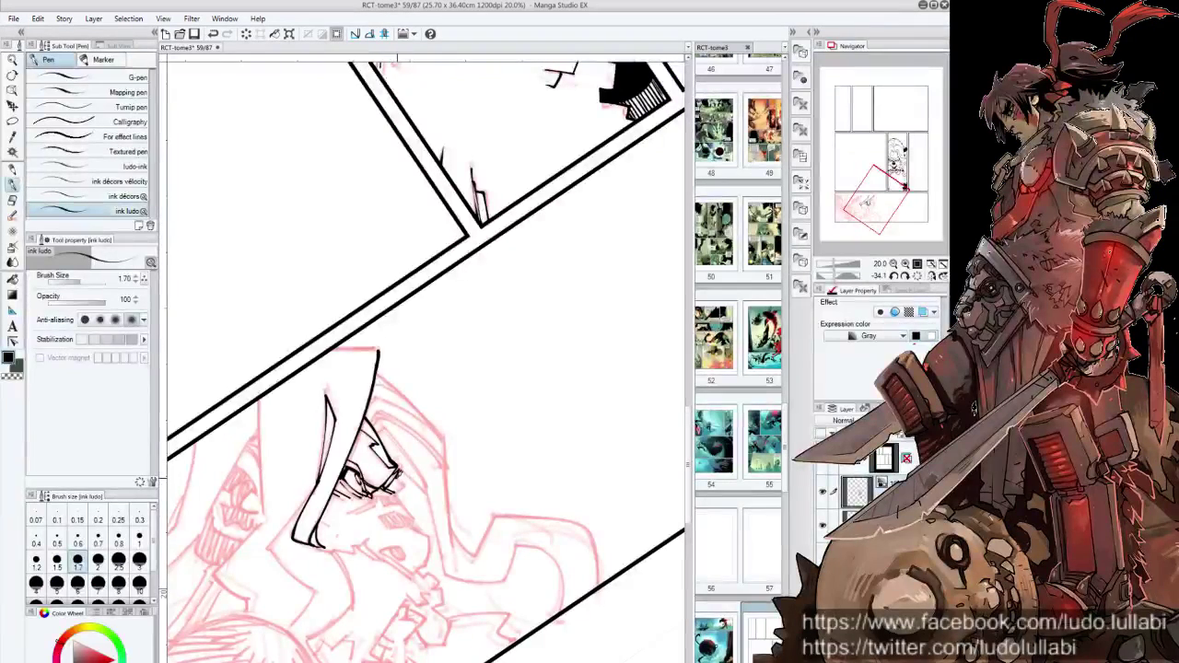
Ink the character's open mouth and a small stroke beside it
{"action": "scroll", "coordinate": [347, 580], "scroll_direction": "down", "scroll_amount": 3}
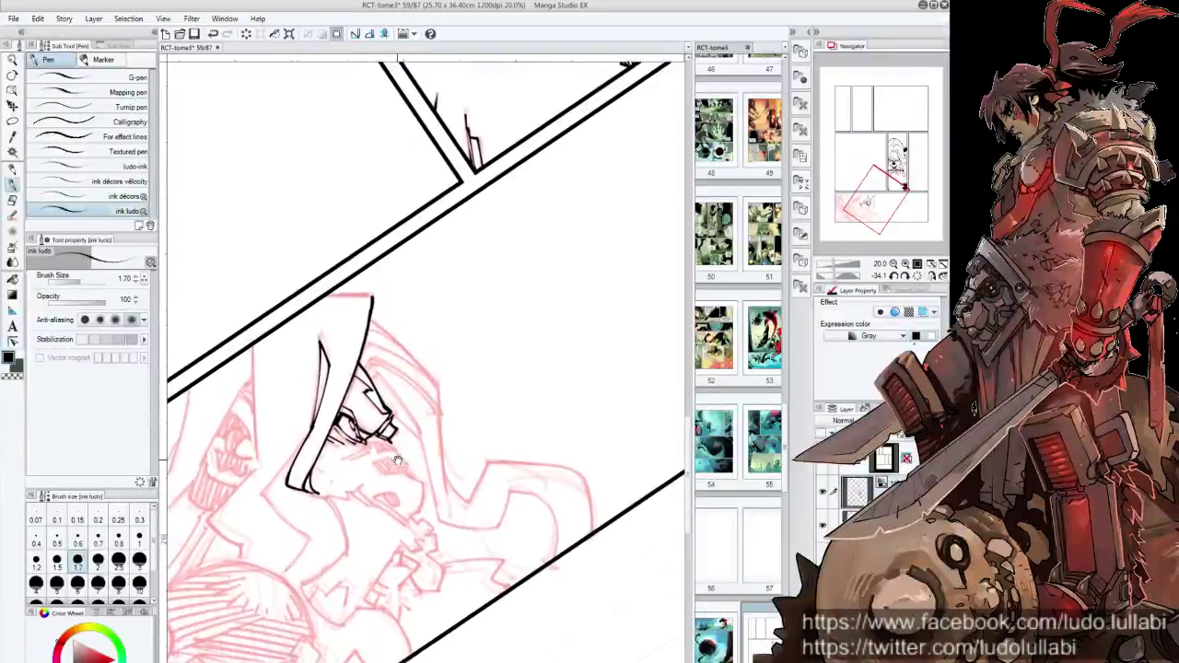
{"action": "left_click_drag", "start_coordinate": [347, 582], "coordinate": [407, 466]}
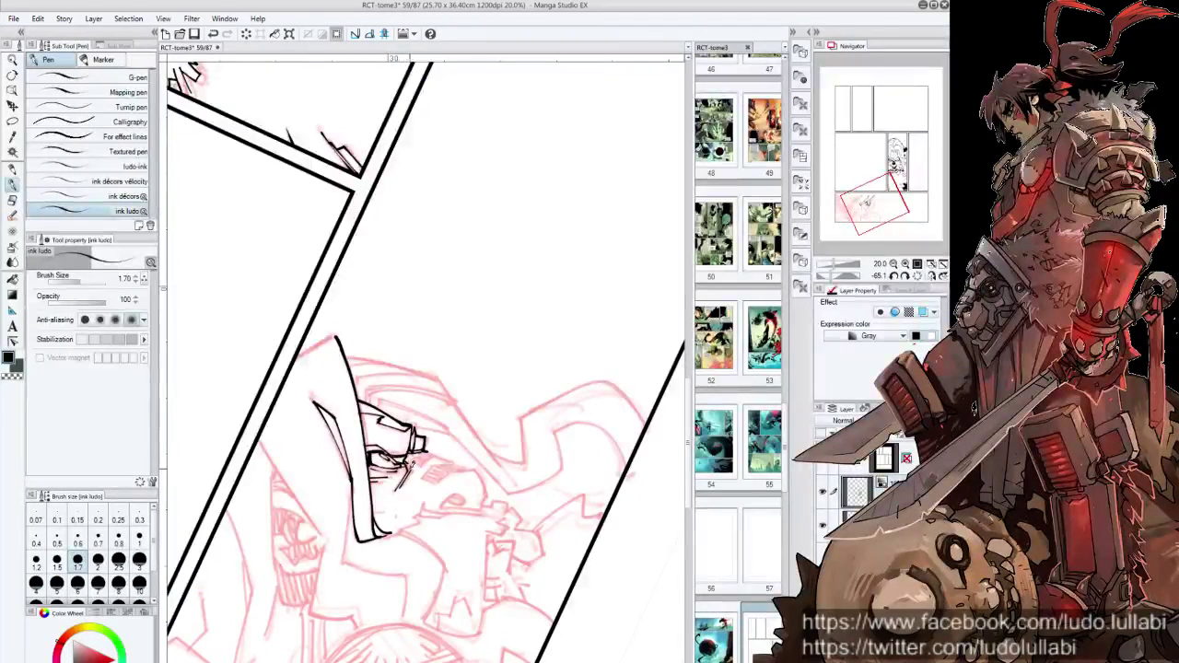
{"action": "key", "text": "ctrl+shift+r"}
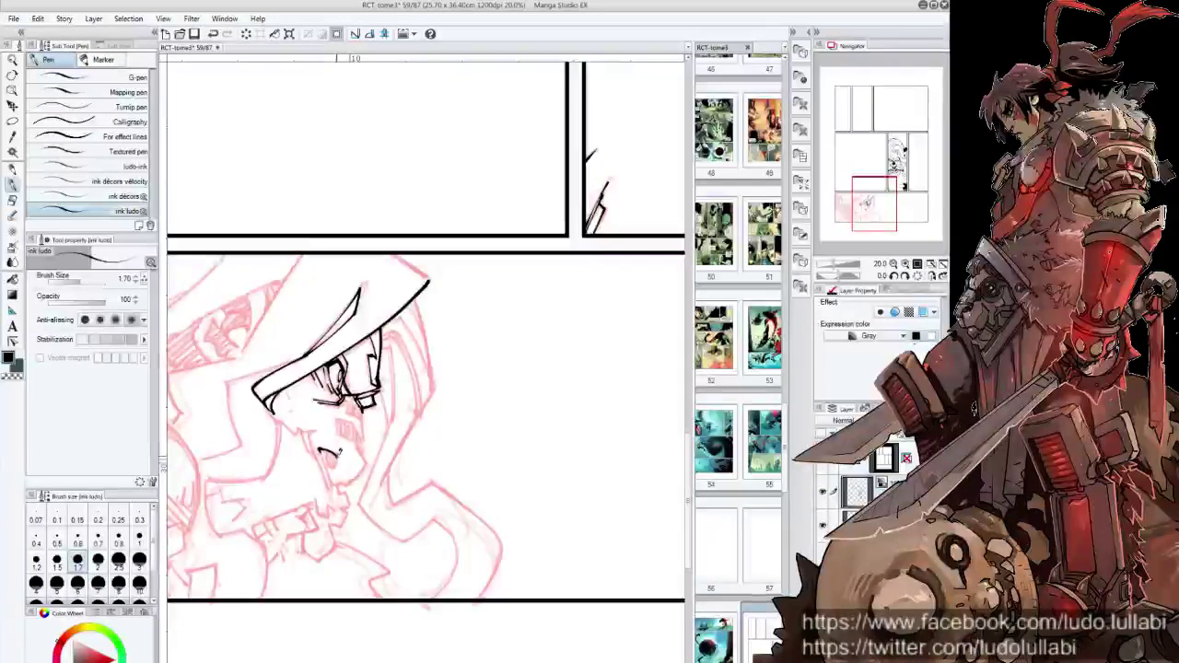
{"action": "left_click_drag", "start_coordinate": [321, 450], "coordinate": [333, 465]}
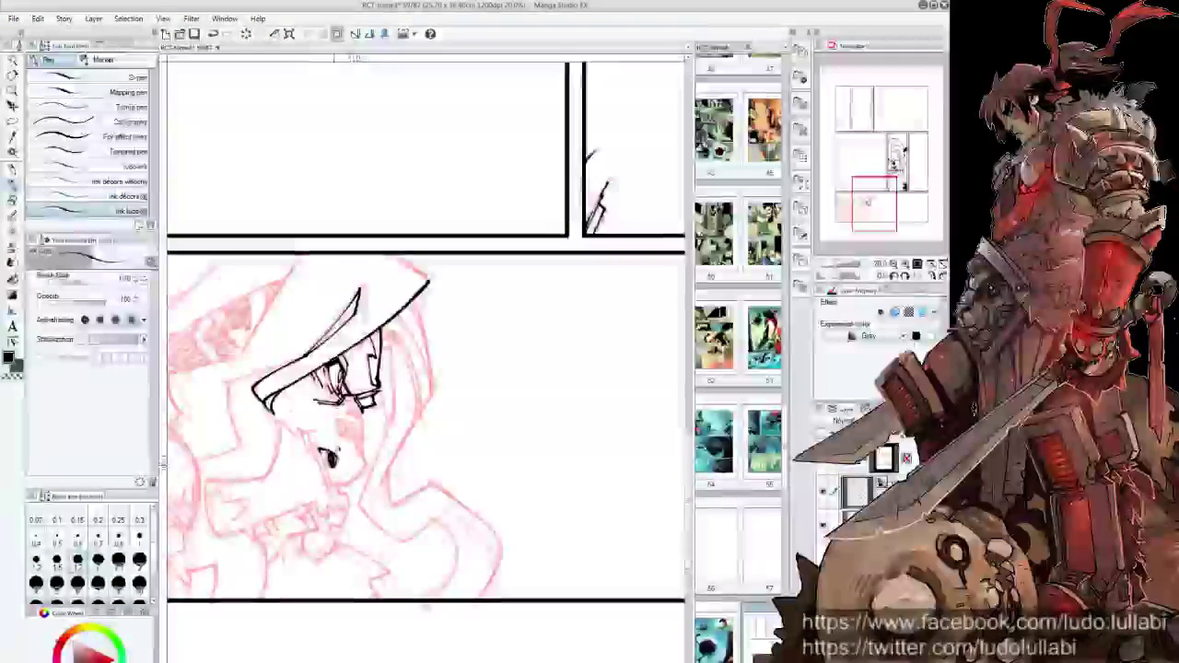
{"action": "left_click_drag", "start_coordinate": [359, 442], "coordinate": [367, 460]}
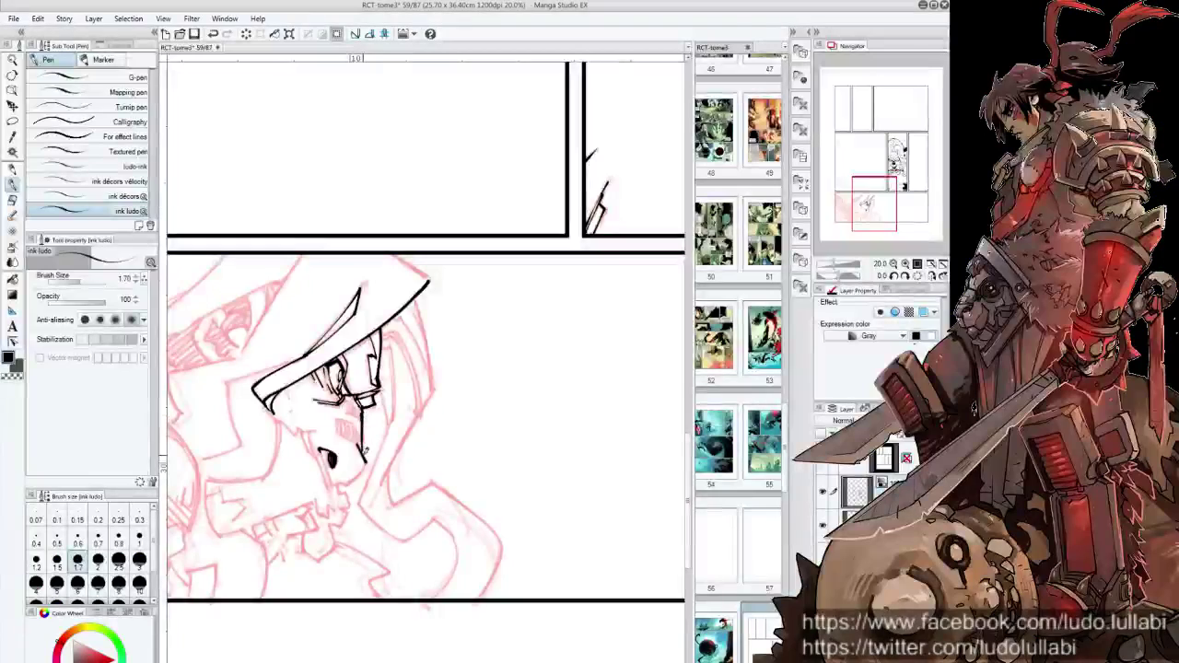
{"action": "key", "text": "minus"}
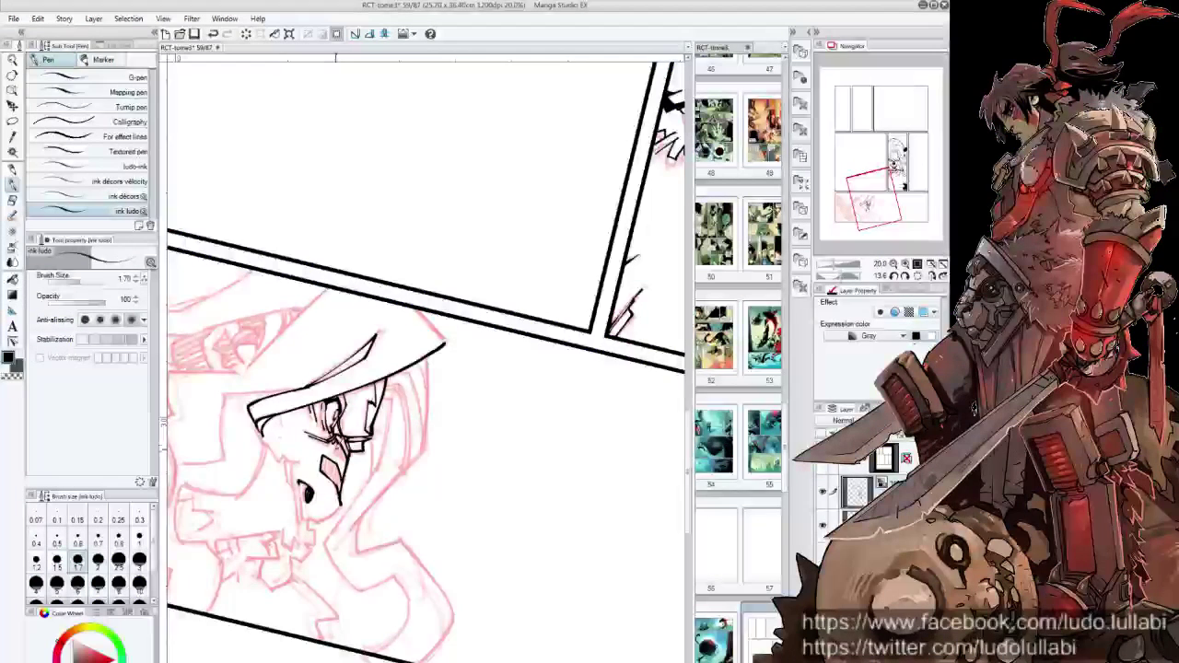
{"action": "key", "text": "asciicircum"}
Ink a stroke near the mouth, the long curve below the face, and a lower-left stroke
{"action": "left_click_drag", "start_coordinate": [433, 520], "coordinate": [408, 446]}
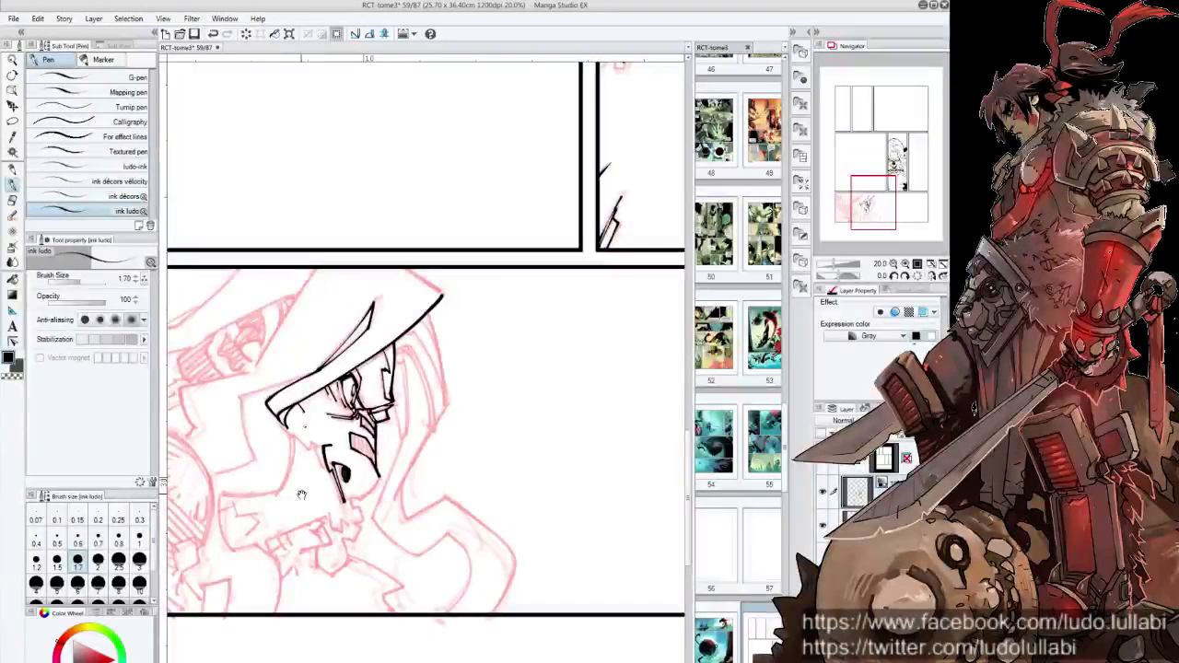
{"action": "mouse_move", "coordinate": [281, 413]}
{"action": "left_mouse_down"}
{"action": "mouse_move", "coordinate": [279, 491]}
{"action": "mouse_move", "coordinate": [333, 481]}
{"action": "left_mouse_up"}
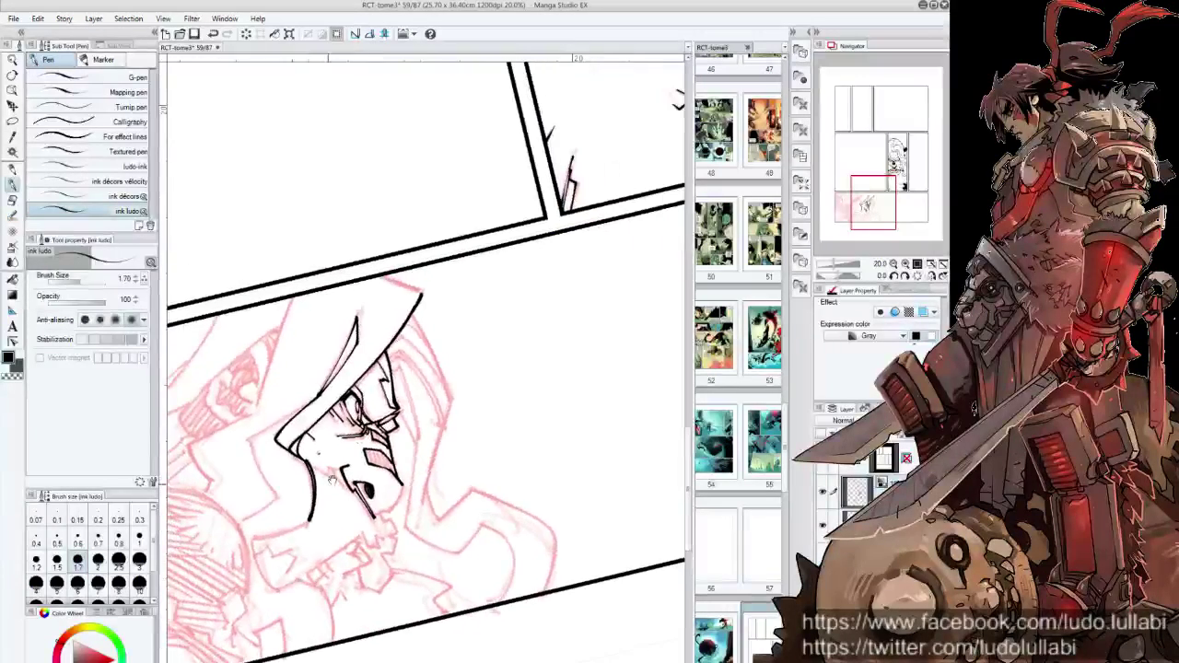
{"action": "mouse_move", "coordinate": [513, 397]}
{"action": "left_mouse_down"}
{"action": "mouse_move", "coordinate": [385, 453]}
{"action": "mouse_move", "coordinate": [405, 464]}
{"action": "left_mouse_up"}
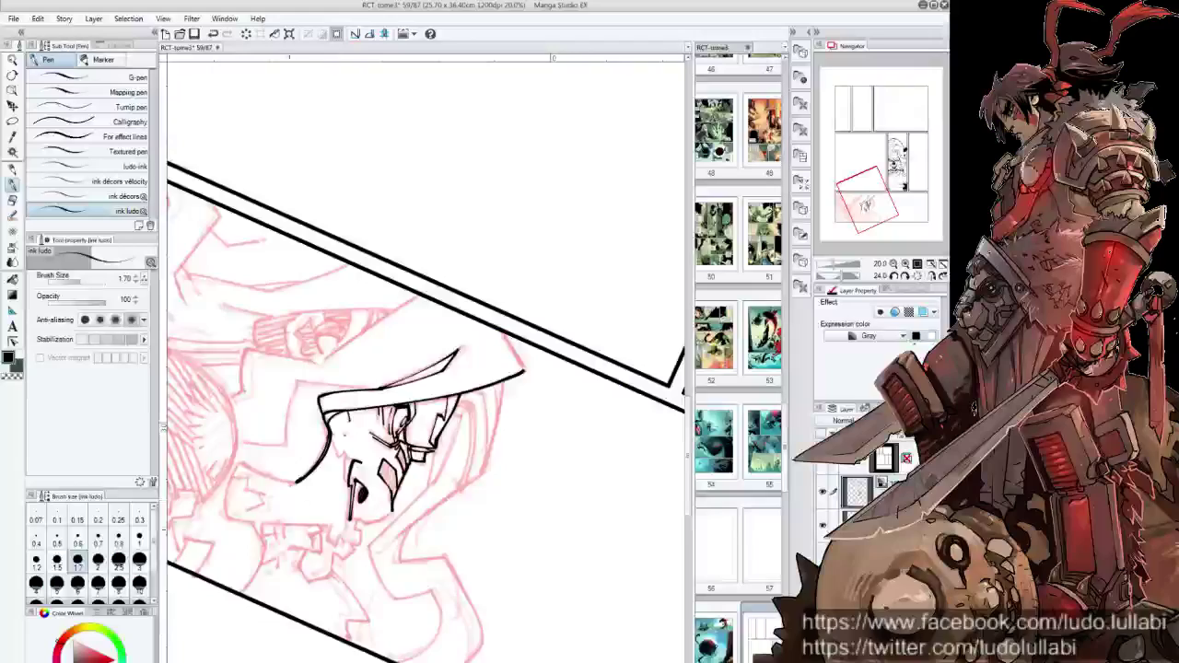
{"action": "left_click_drag", "start_coordinate": [333, 522], "coordinate": [468, 555]}
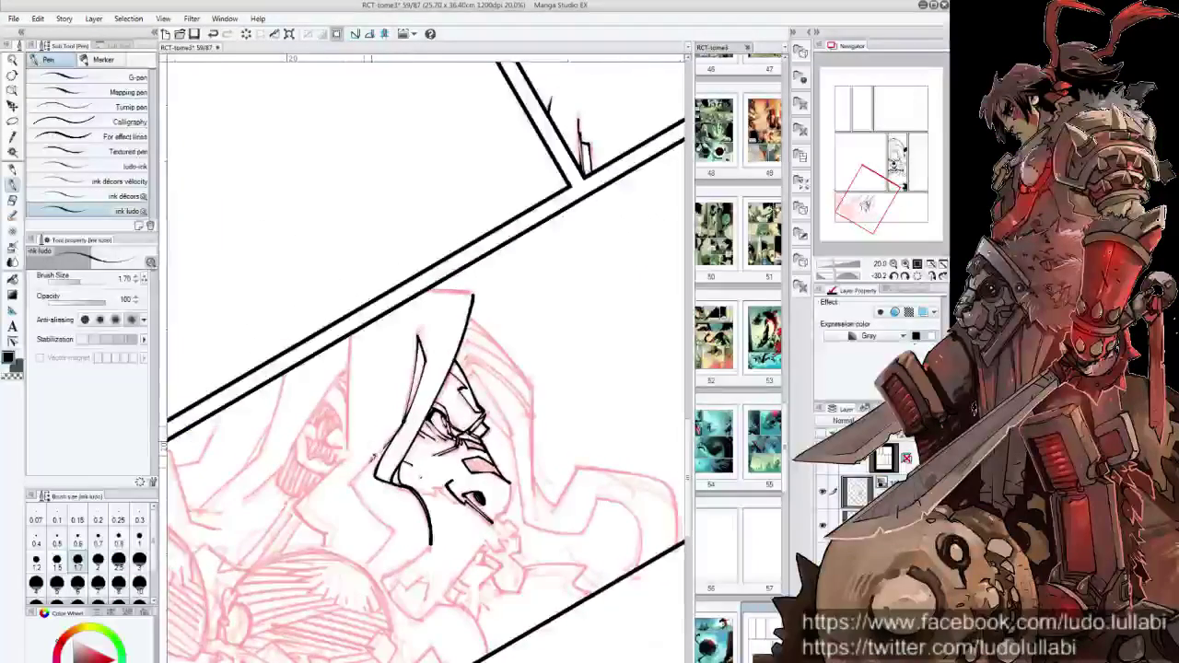
{"action": "left_click_drag", "start_coordinate": [353, 480], "coordinate": [366, 552]}
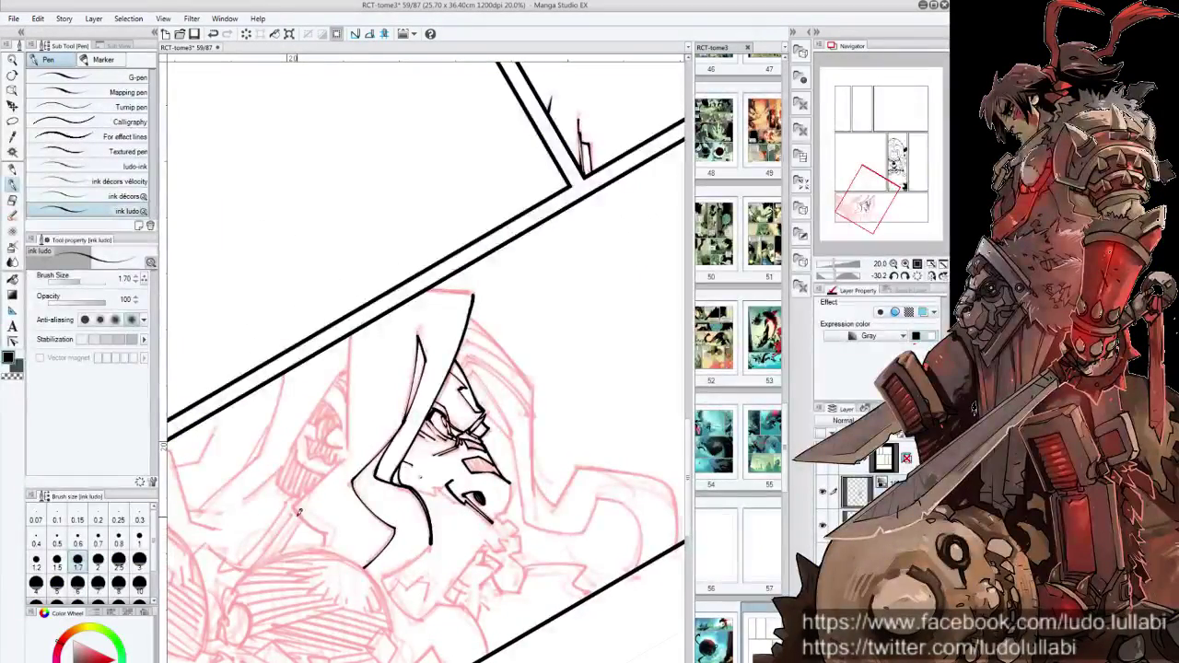
{"action": "left_click_drag", "start_coordinate": [304, 520], "coordinate": [329, 551]}
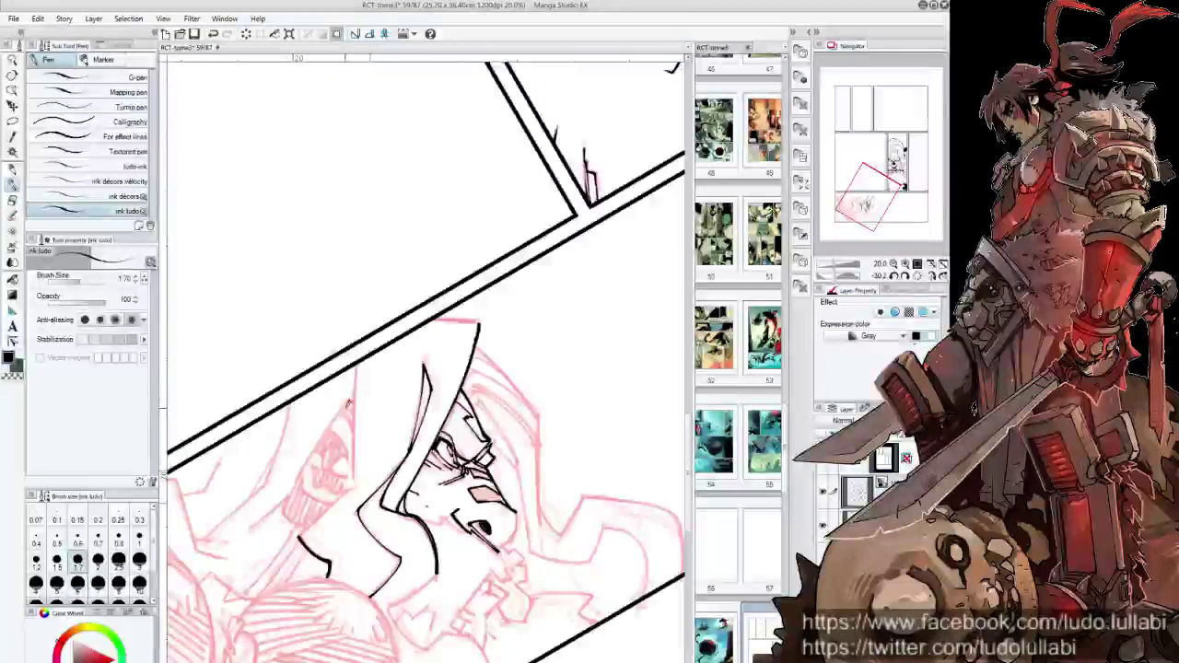
Ink a thin line up the hat and the cheek-to-jaw contour
{"action": "key", "text": "minus"}
{"action": "left_click_drag", "start_coordinate": [326, 440], "coordinate": [363, 343]}
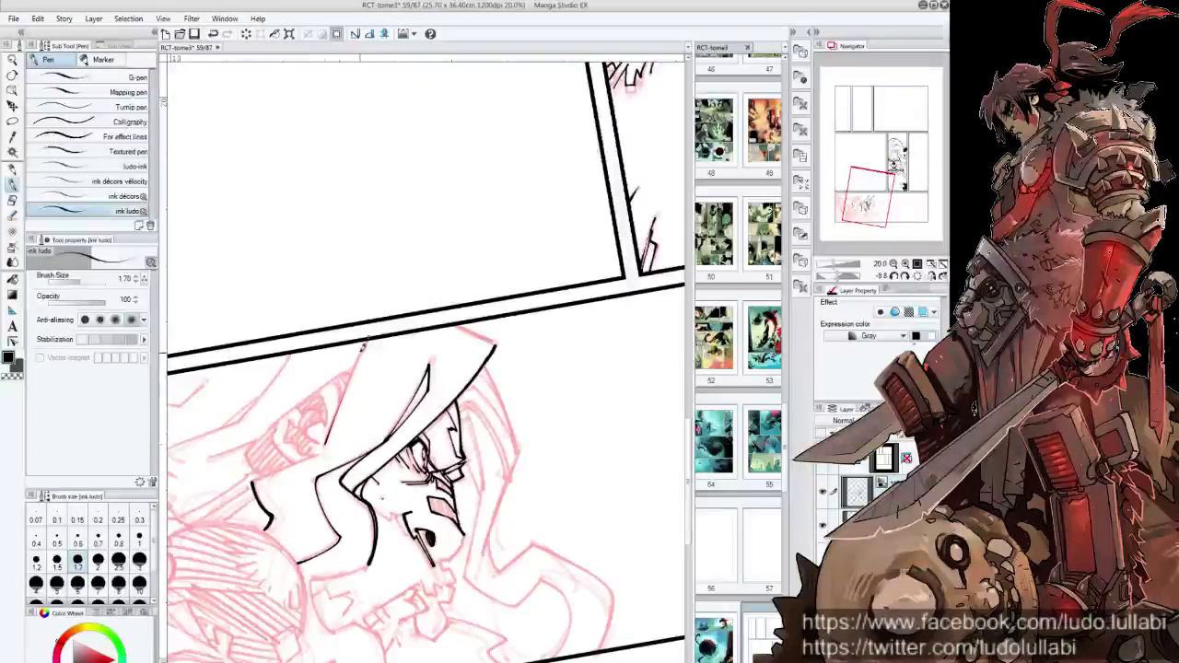
{"action": "key", "text": "minus"}
{"action": "key", "text": "minus"}
{"action": "key", "text": "minus"}
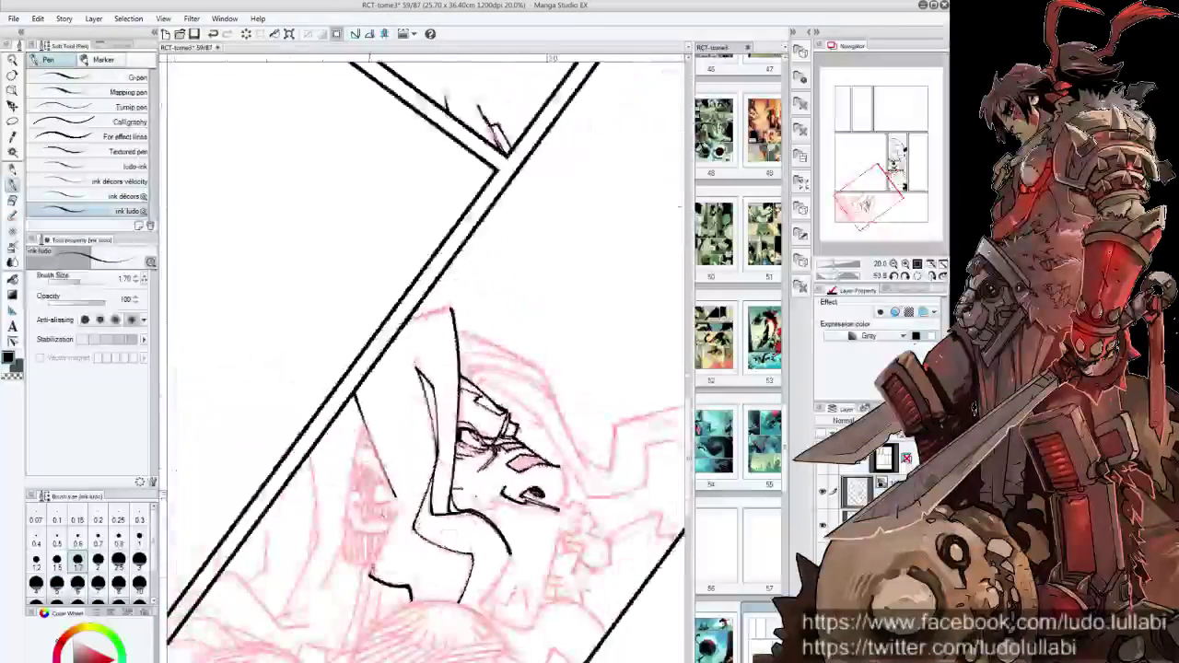
{"action": "left_click_drag", "start_coordinate": [385, 540], "coordinate": [370, 572]}
{"action": "left_click_drag", "start_coordinate": [400, 504], "coordinate": [372, 570]}
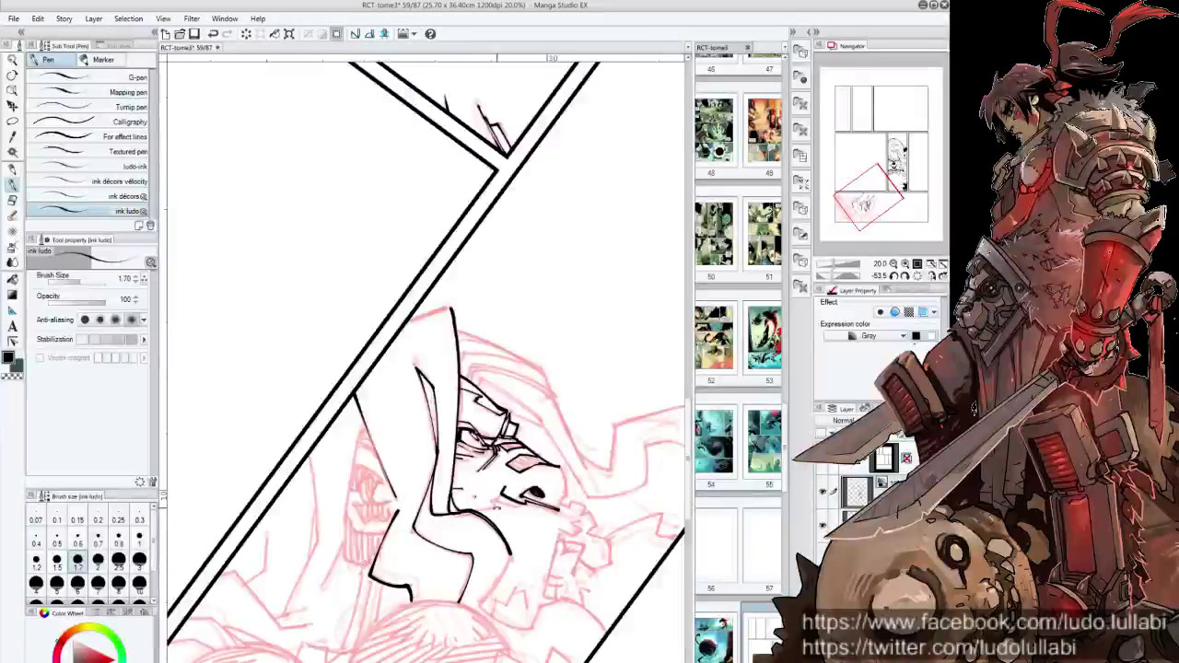
{"action": "key", "text": "ctrl+at"}
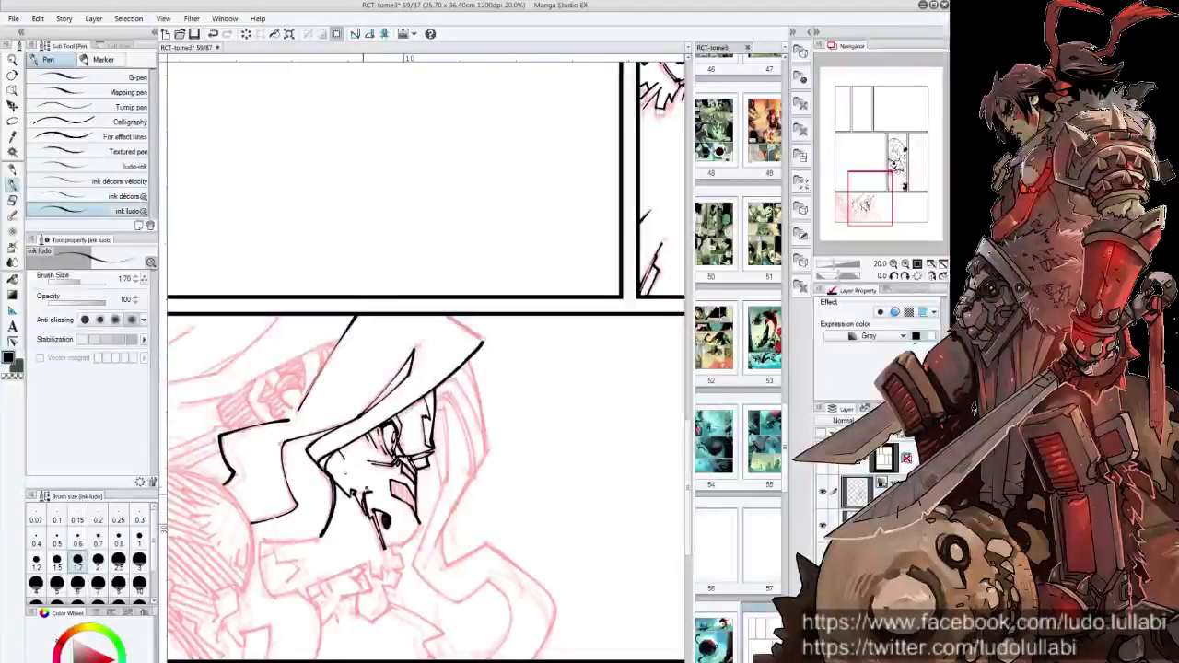
{"action": "left_click_drag", "start_coordinate": [366, 491], "coordinate": [357, 450]}
Fill the cheek marking below the eye with solid black
{"action": "key", "text": "g"}
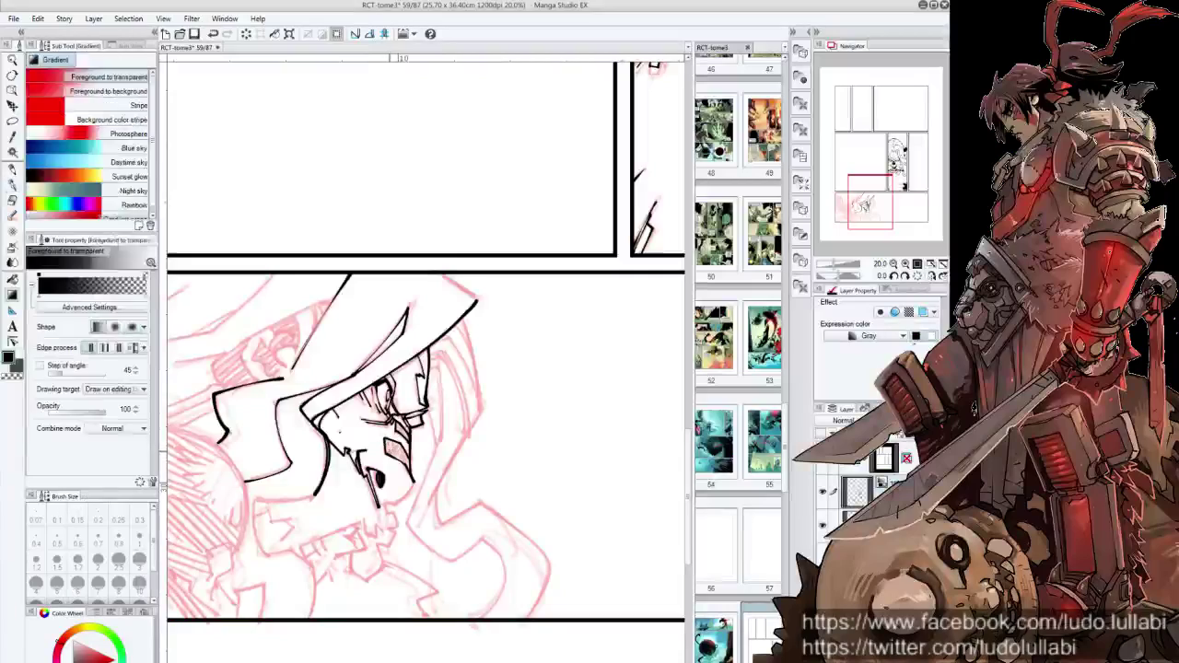
{"action": "key", "text": "g"}
{"action": "left_click", "coordinate": [398, 451]}
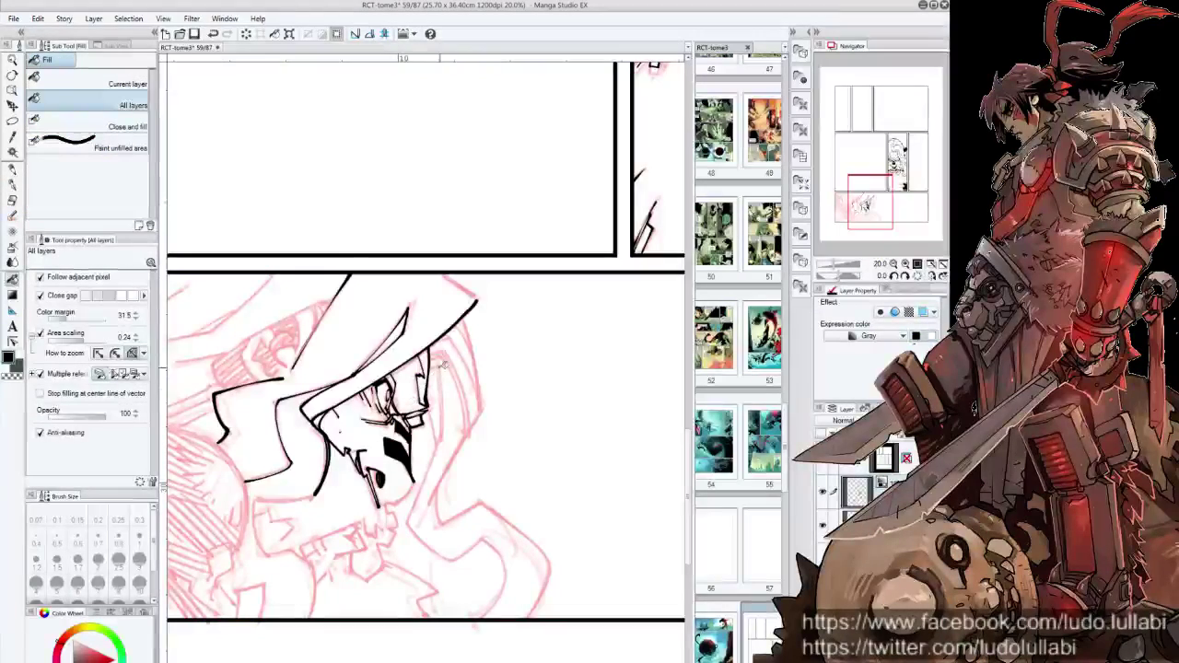
{"action": "key", "text": "p"}
{"action": "mouse_move", "coordinate": [374, 451]}
{"action": "left_mouse_down"}
{"action": "mouse_move", "coordinate": [463, 466]}
{"action": "mouse_move", "coordinate": [374, 538]}
{"action": "mouse_move", "coordinate": [349, 606]}
{"action": "left_mouse_up"}
Ink and thicken the curved line near the panel's lower-left edge
{"action": "left_click_drag", "start_coordinate": [374, 544], "coordinate": [352, 615]}
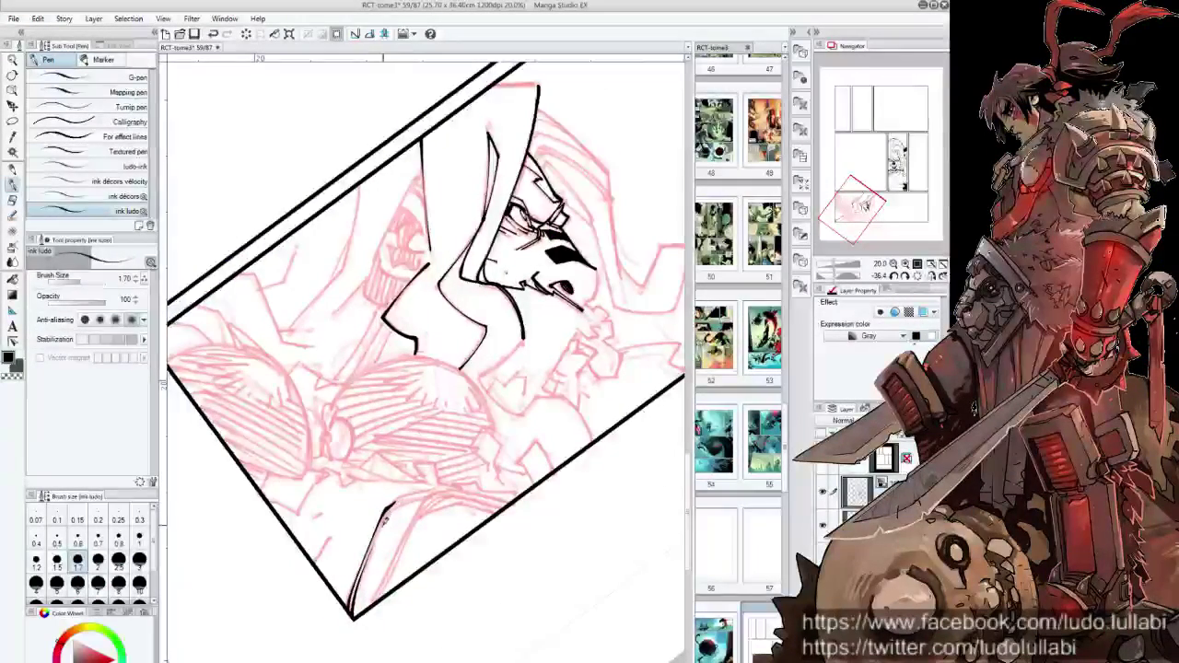
{"action": "left_click_drag", "start_coordinate": [401, 500], "coordinate": [473, 497]}
{"action": "mouse_move", "coordinate": [503, 455]}
{"action": "left_mouse_down"}
{"action": "mouse_move", "coordinate": [470, 503]}
{"action": "mouse_move", "coordinate": [492, 485]}
{"action": "mouse_move", "coordinate": [514, 599]}
{"action": "left_mouse_up"}
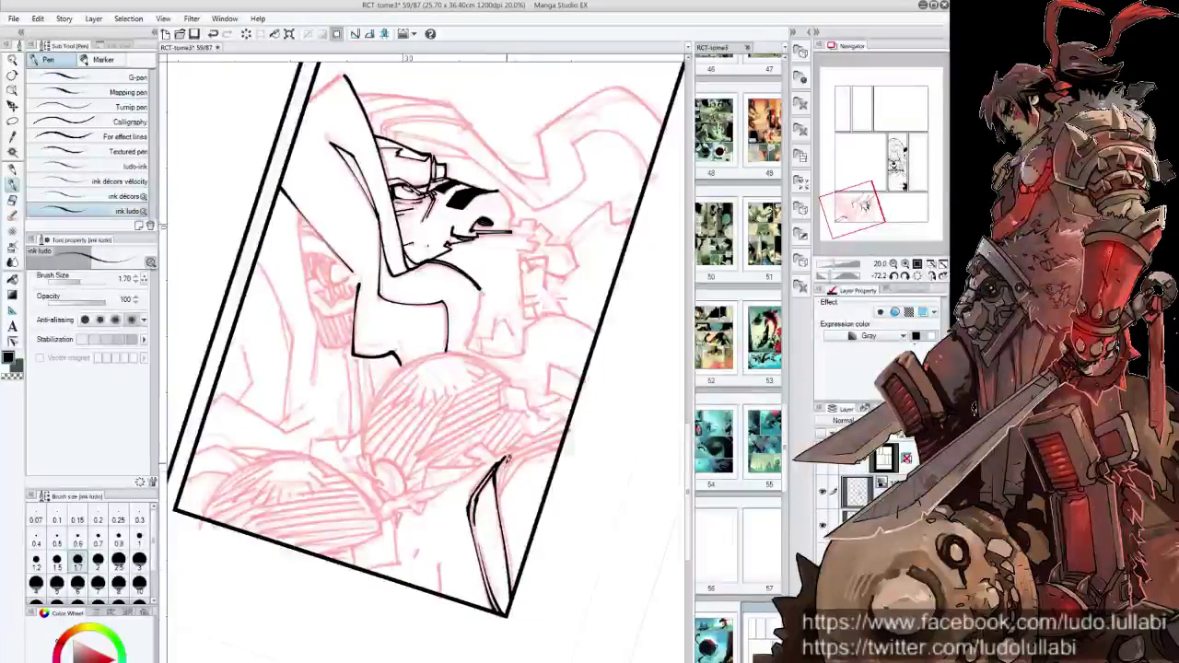
{"action": "left_click_drag", "start_coordinate": [505, 458], "coordinate": [507, 538]}
{"action": "left_click_drag", "start_coordinate": [508, 458], "coordinate": [501, 485]}
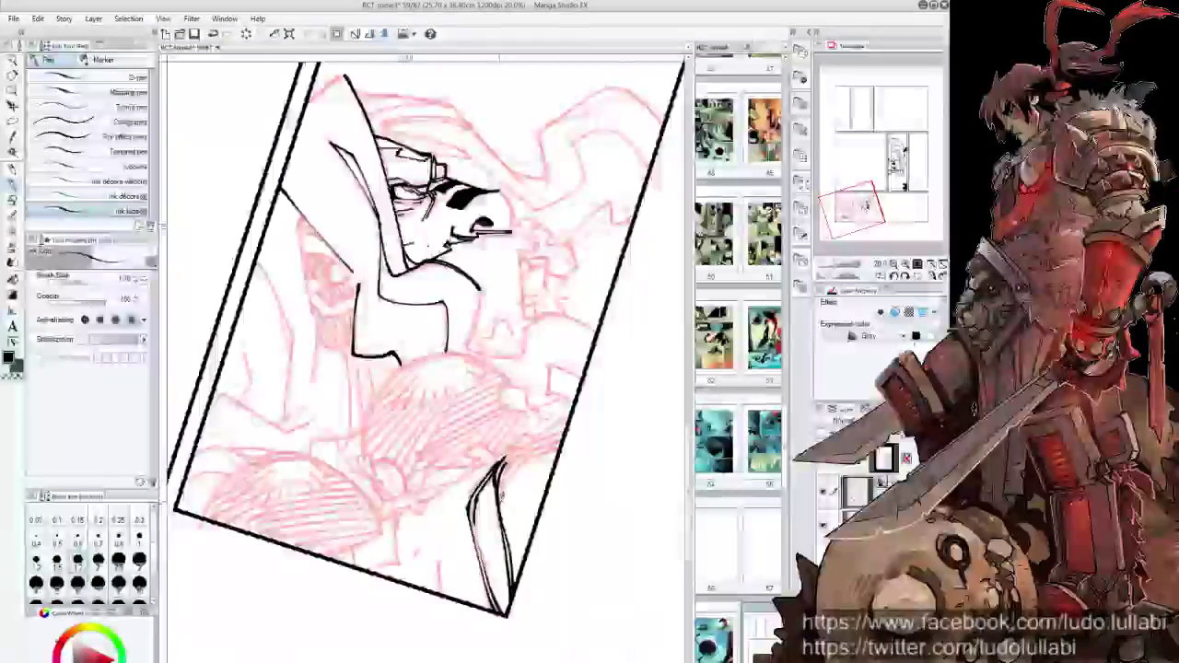
{"action": "key", "text": "ctrl+at"}
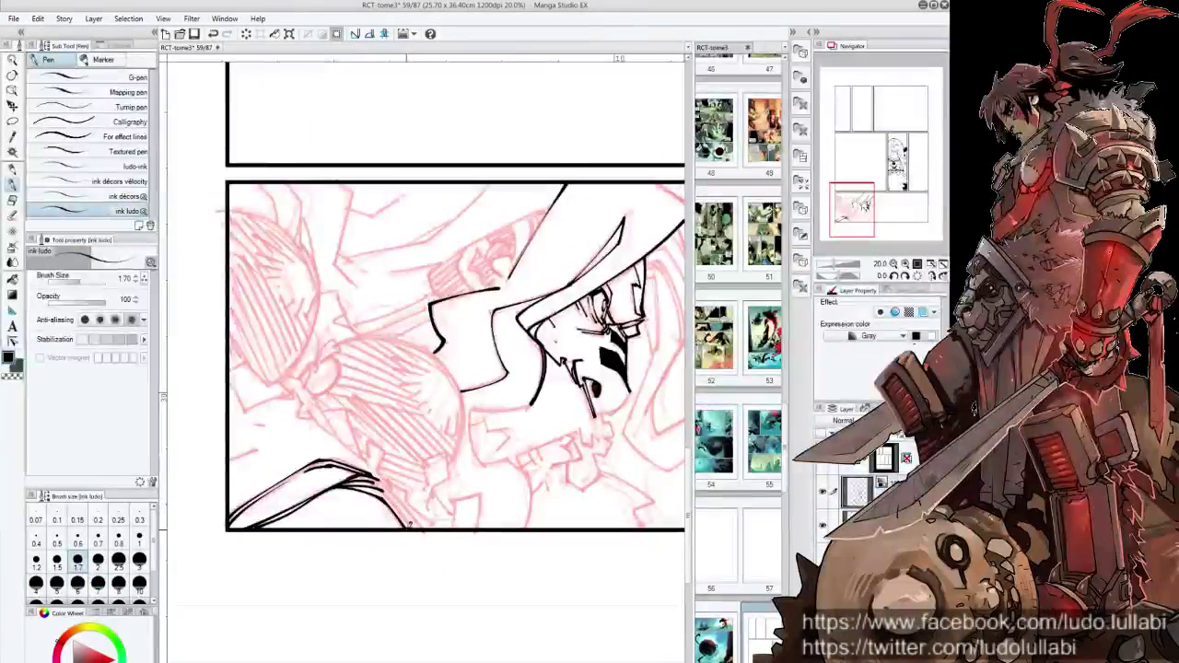
Extend the lower-left curves down to the panel border with extra strokes
{"action": "left_click_drag", "start_coordinate": [362, 475], "coordinate": [412, 521]}
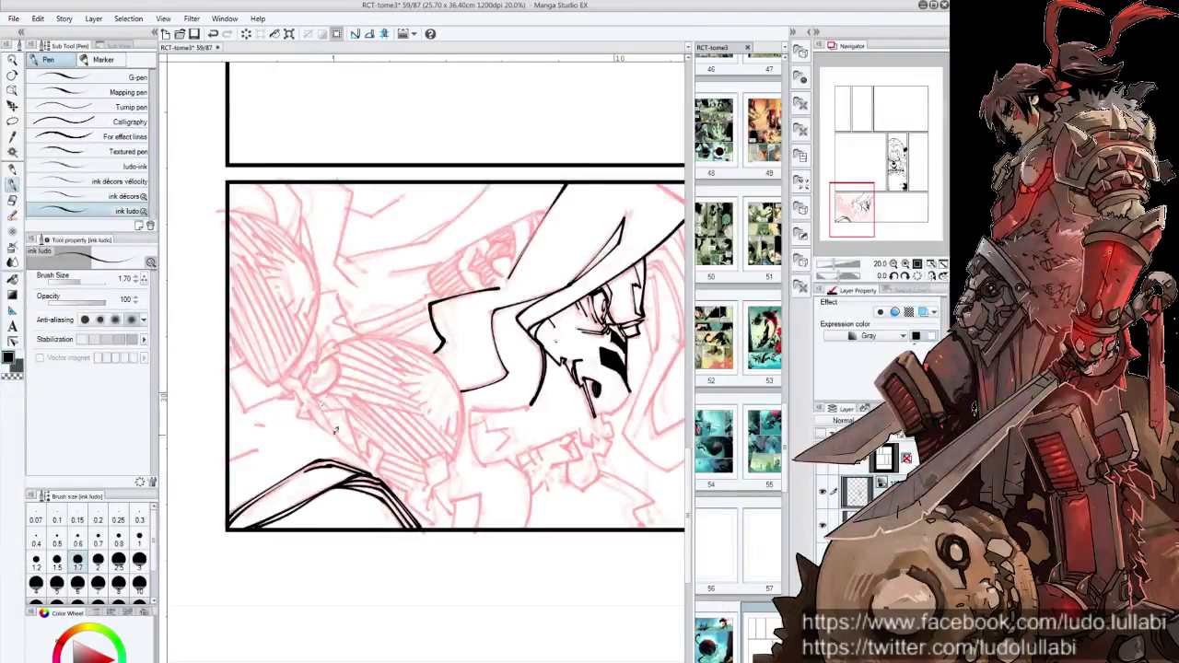
{"action": "mouse_move", "coordinate": [324, 410]}
{"action": "left_mouse_down"}
{"action": "mouse_move", "coordinate": [412, 488]}
{"action": "mouse_move", "coordinate": [482, 594]}
{"action": "left_mouse_up"}
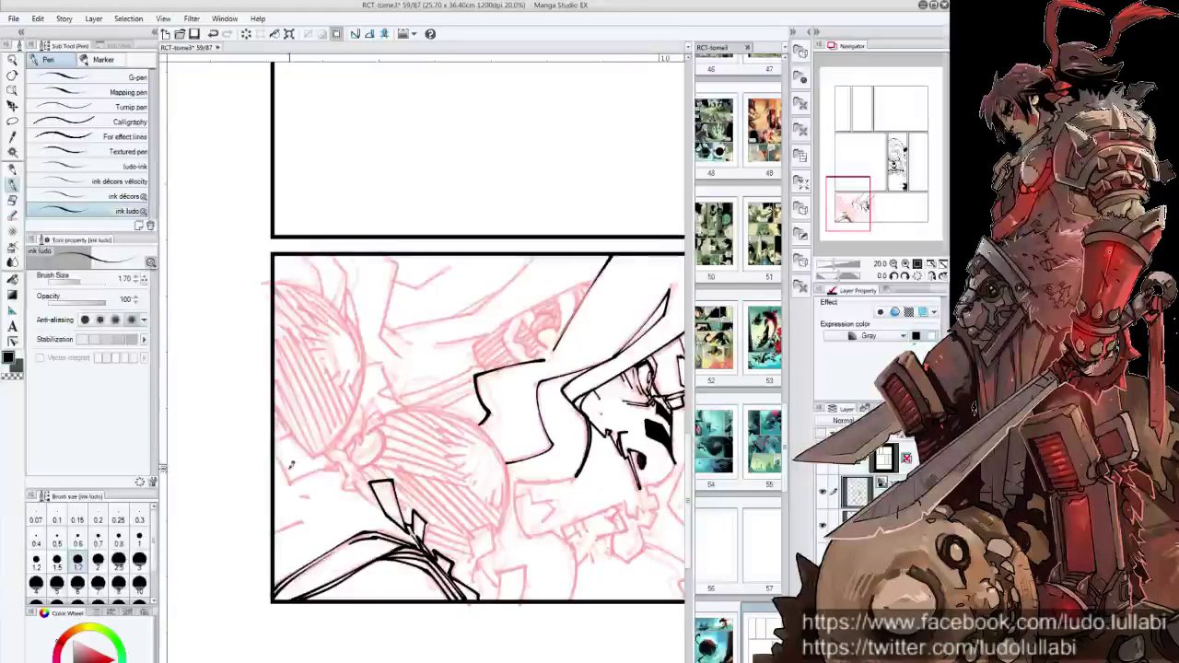
{"action": "mouse_move", "coordinate": [275, 449]}
{"action": "left_mouse_down"}
{"action": "mouse_move", "coordinate": [385, 528]}
{"action": "mouse_move", "coordinate": [425, 499]}
{"action": "mouse_move", "coordinate": [361, 533]}
{"action": "mouse_move", "coordinate": [527, 422]}
{"action": "left_mouse_up"}
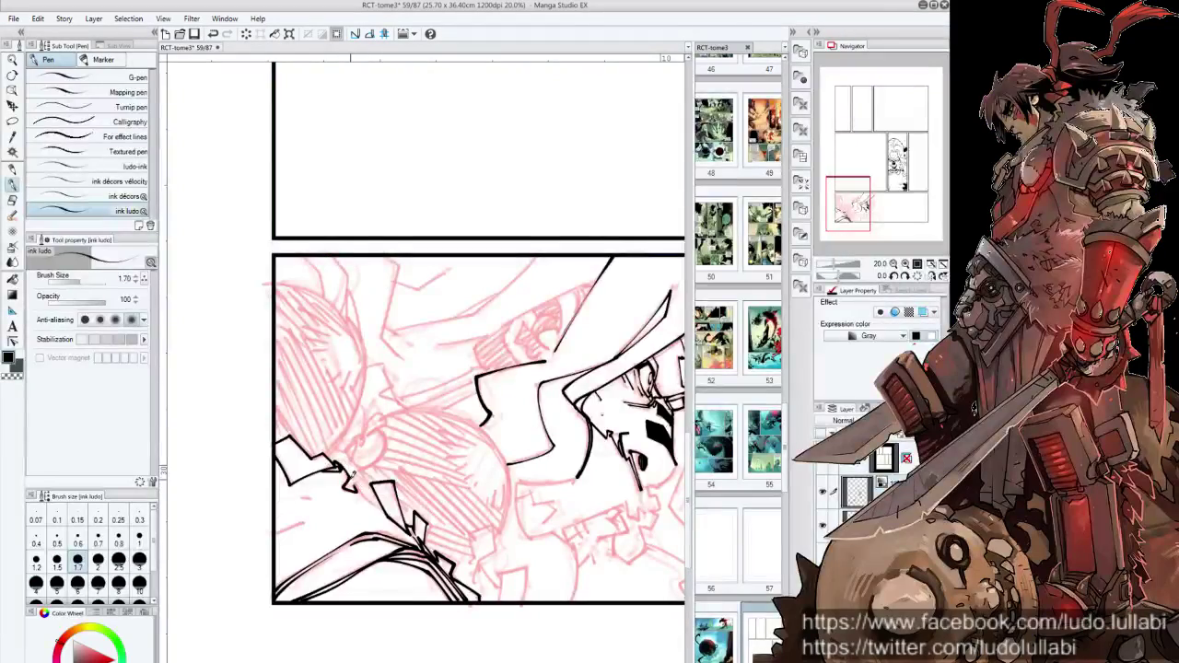
{"action": "left_click_drag", "start_coordinate": [375, 508], "coordinate": [449, 481]}
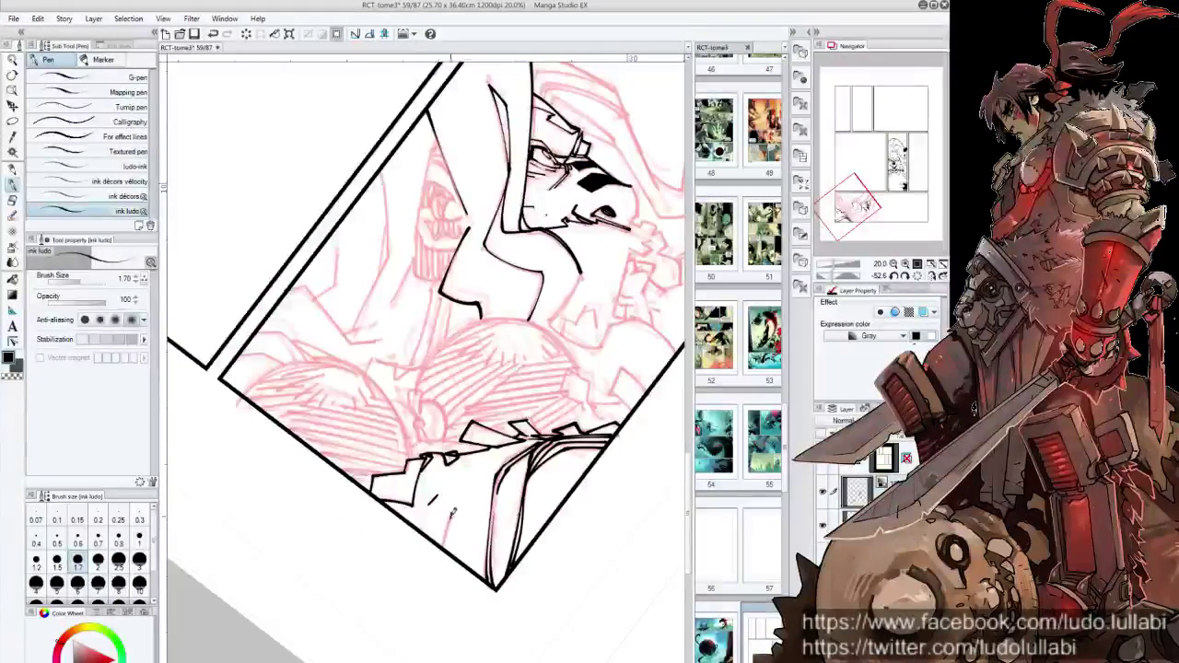
{"action": "left_click_drag", "start_coordinate": [451, 512], "coordinate": [498, 458]}
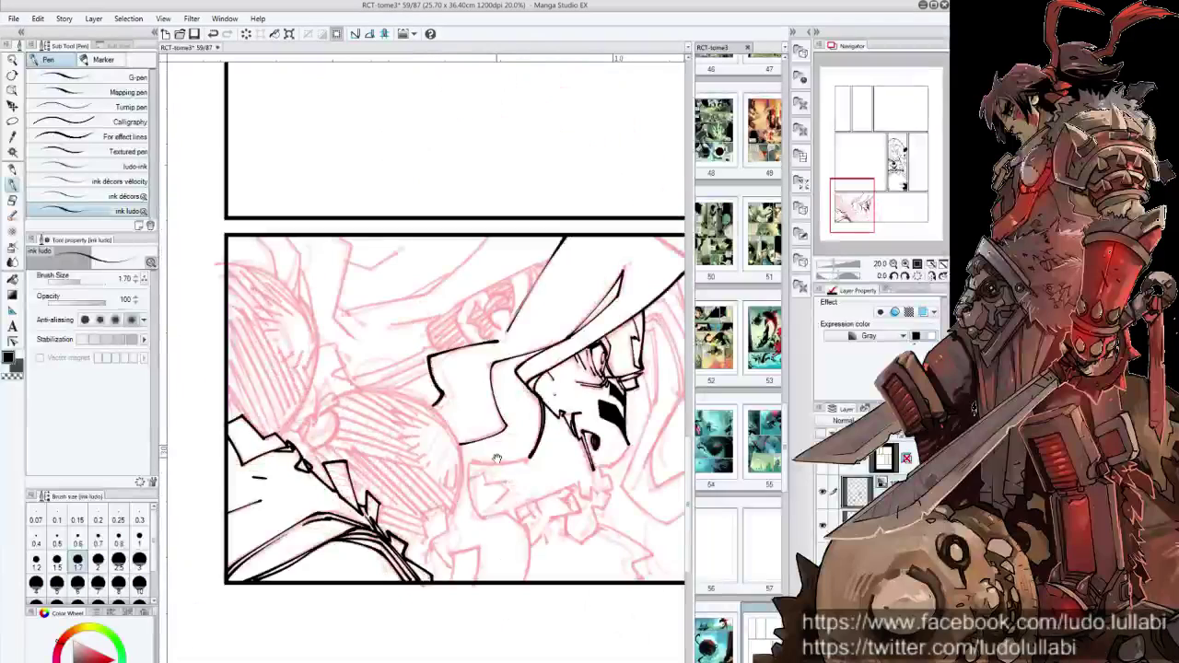
{"action": "left_click_drag", "start_coordinate": [301, 435], "coordinate": [334, 522]}
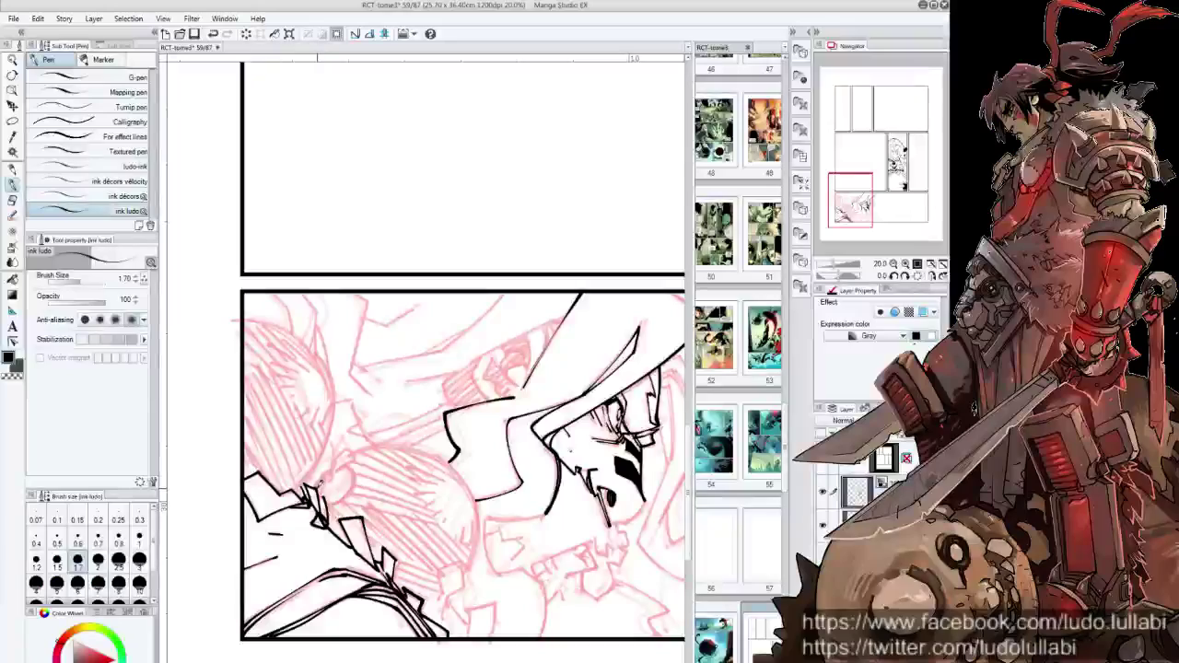
{"action": "left_click_drag", "start_coordinate": [329, 444], "coordinate": [337, 464]}
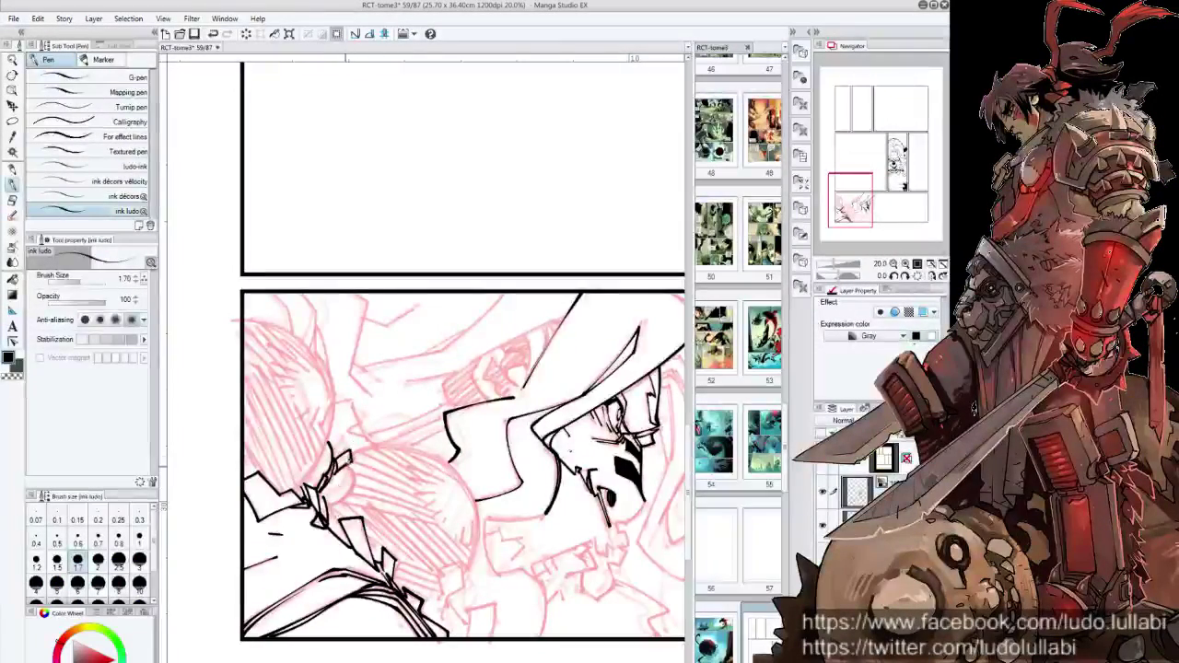
{"action": "scroll", "coordinate": [324, 393], "scroll_direction": "up", "scroll_amount": 1}
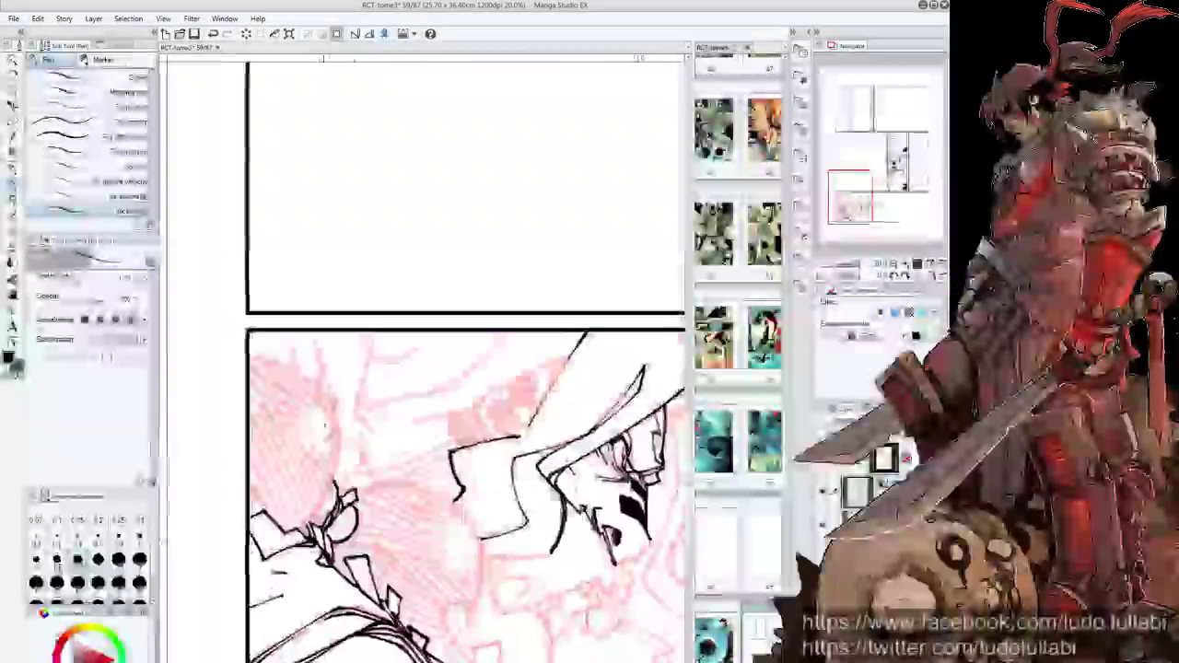
Trace and thicken the lower round shape's left edge and hatch it with short strokes
{"action": "mouse_move", "coordinate": [325, 393]}
{"action": "left_mouse_down"}
{"action": "mouse_move", "coordinate": [412, 537]}
{"action": "mouse_move", "coordinate": [516, 276]}
{"action": "mouse_move", "coordinate": [387, 387]}
{"action": "mouse_move", "coordinate": [433, 341]}
{"action": "left_mouse_up"}
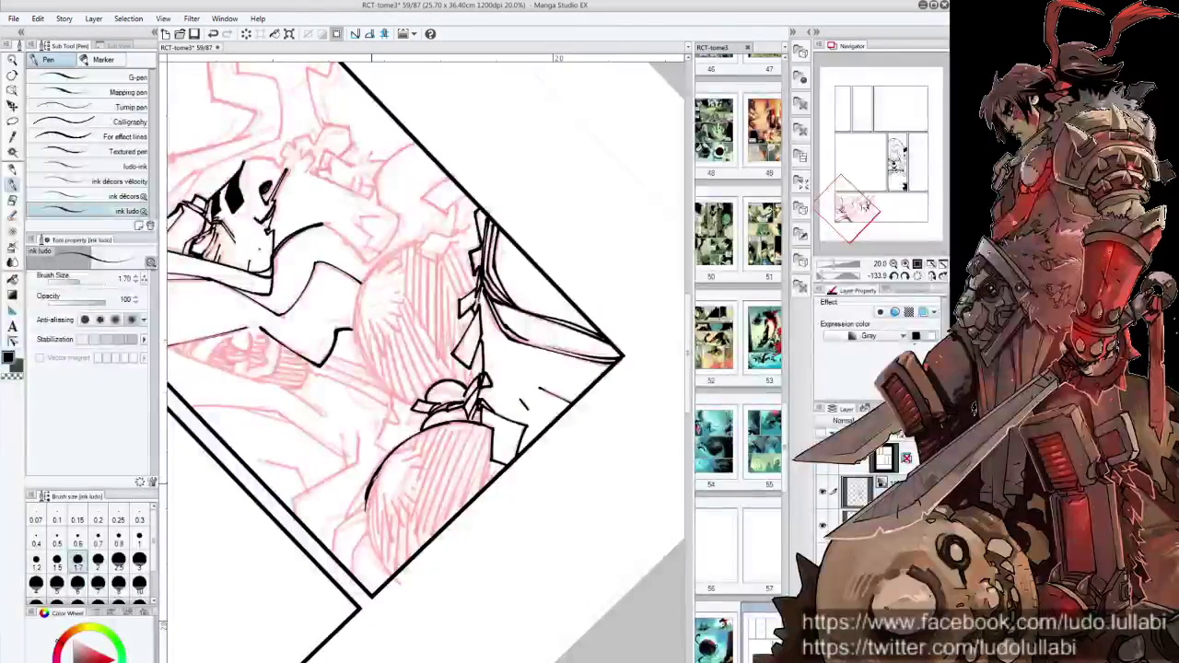
{"action": "mouse_move", "coordinate": [368, 515]}
{"action": "left_mouse_down"}
{"action": "mouse_move", "coordinate": [384, 560]}
{"action": "mouse_move", "coordinate": [377, 465]}
{"action": "left_mouse_up"}
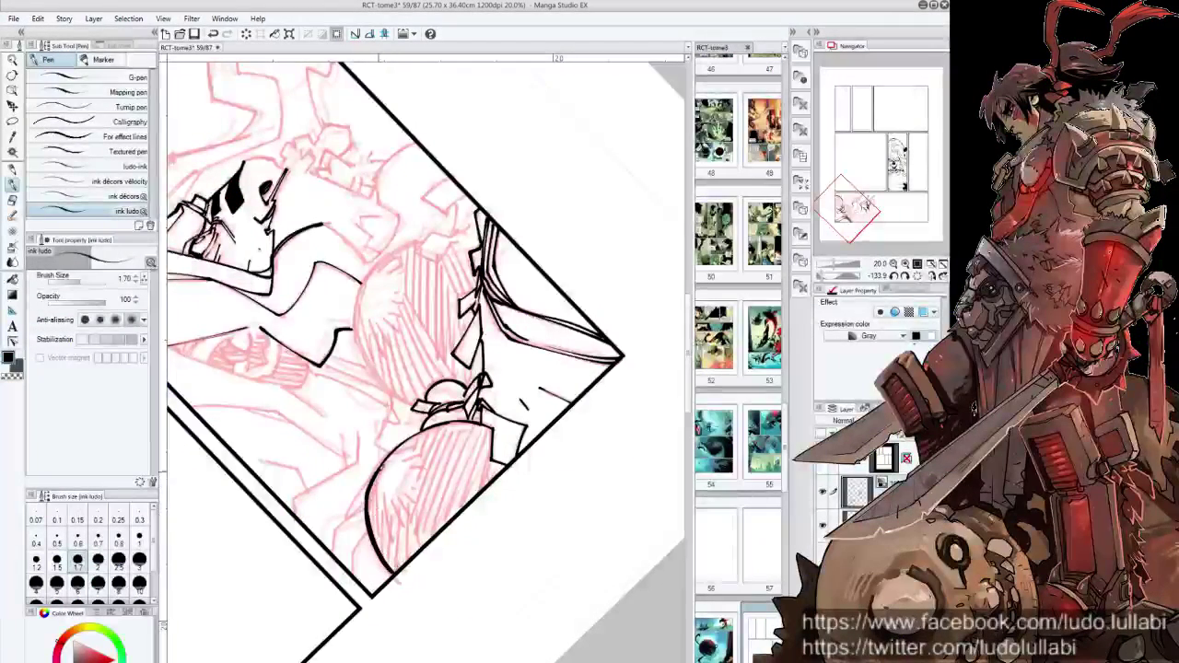
{"action": "left_click_drag", "start_coordinate": [497, 318], "coordinate": [512, 335]}
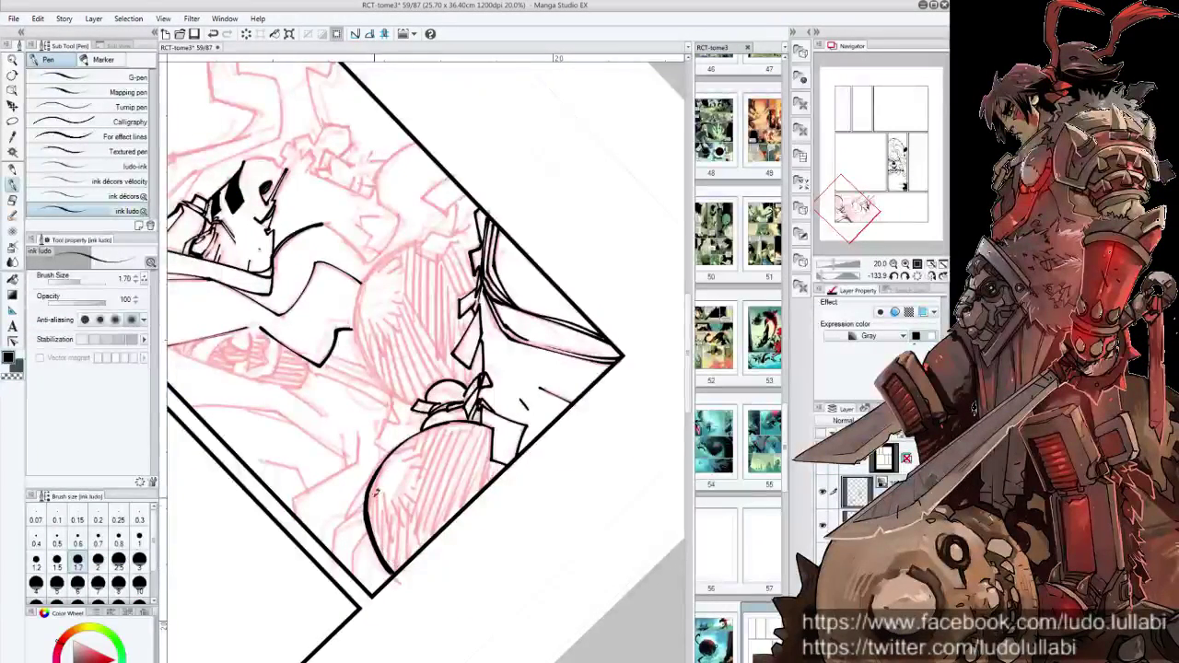
{"action": "mouse_move", "coordinate": [369, 518]}
{"action": "left_mouse_down"}
{"action": "mouse_move", "coordinate": [383, 480]}
{"action": "mouse_move", "coordinate": [402, 518]}
{"action": "mouse_move", "coordinate": [419, 470]}
{"action": "mouse_move", "coordinate": [475, 442]}
{"action": "left_mouse_up"}
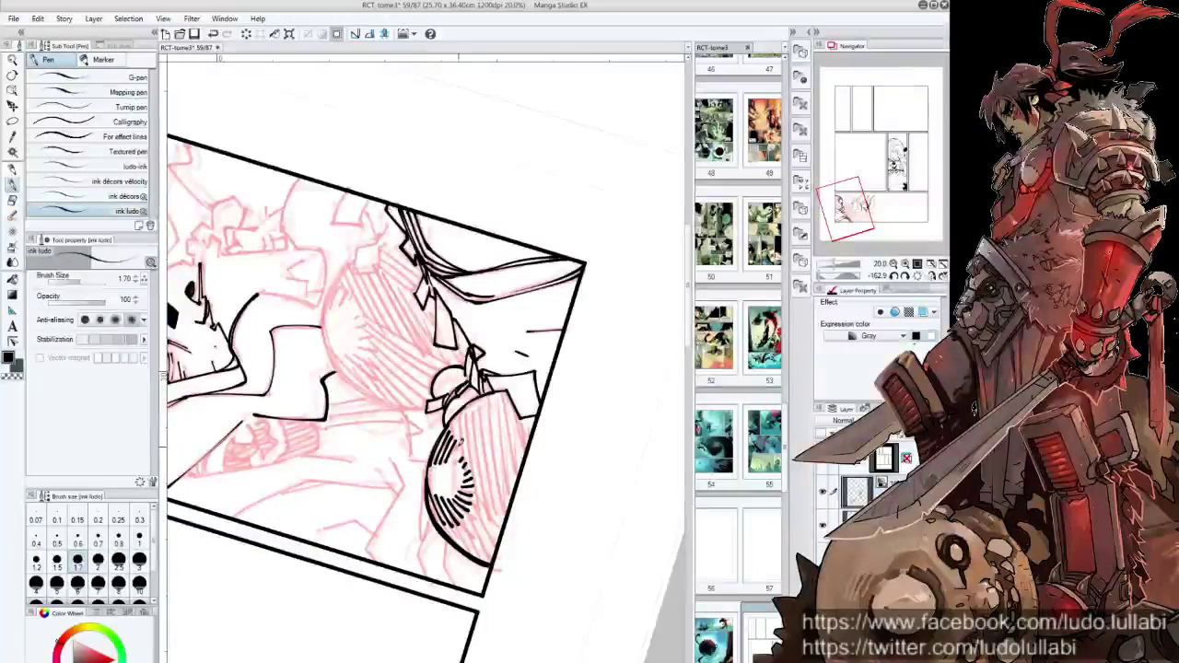
{"action": "left_click_drag", "start_coordinate": [464, 443], "coordinate": [451, 460]}
{"action": "left_click_drag", "start_coordinate": [477, 411], "coordinate": [553, 304]}
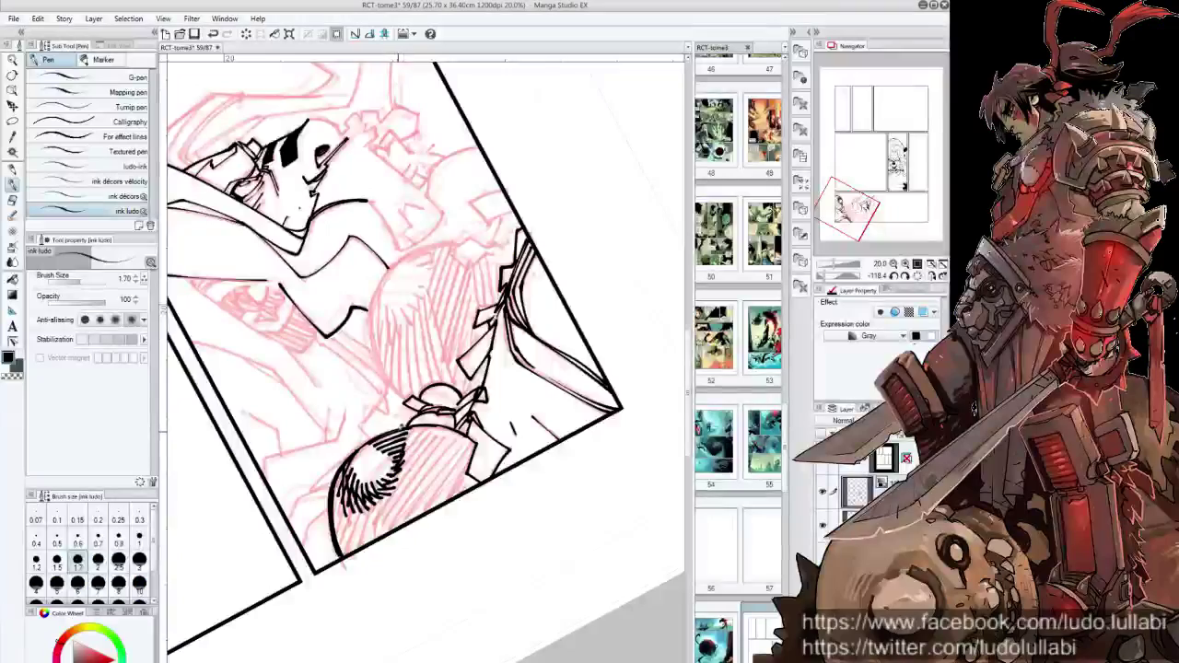
{"action": "left_click_drag", "start_coordinate": [398, 350], "coordinate": [368, 350]}
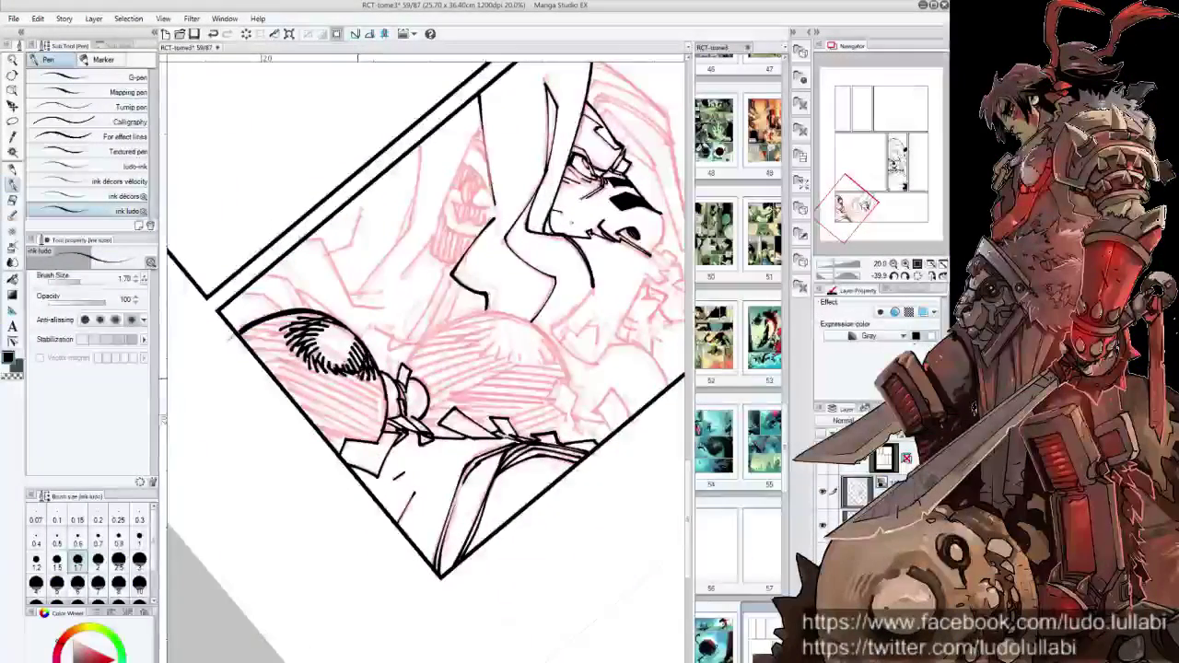
{"action": "key", "text": "ctrl+at"}
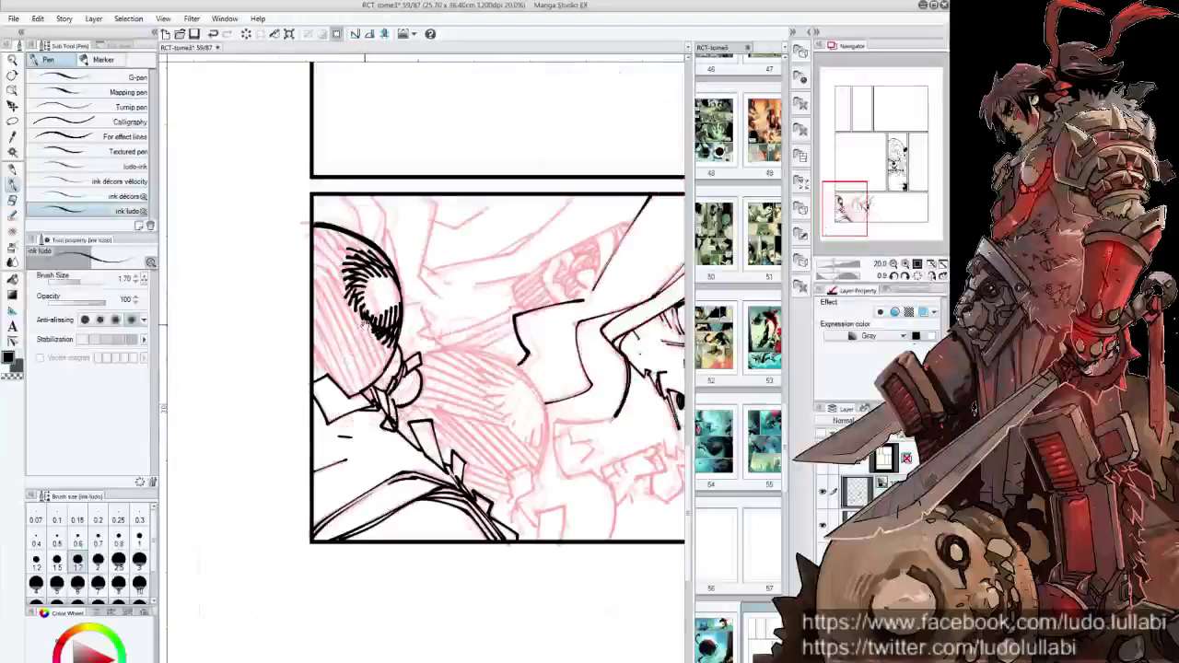
{"action": "left_click_drag", "start_coordinate": [364, 323], "coordinate": [371, 402]}
Try a black fill on the head, then undo it along with the earlier head strokes
{"action": "key", "text": "g"}
{"action": "left_click", "coordinate": [366, 347]}
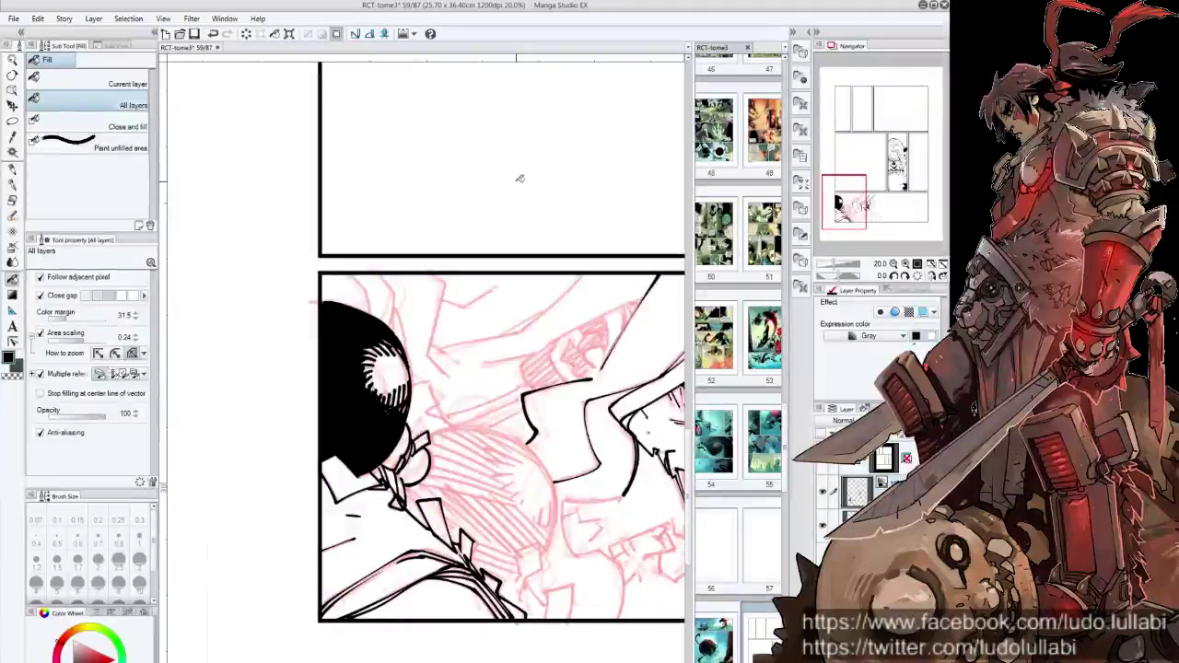
{"action": "key", "text": "ctrl+z"}
{"action": "key", "text": "ctrl+z"}
{"action": "key", "text": "ctrl+z"}
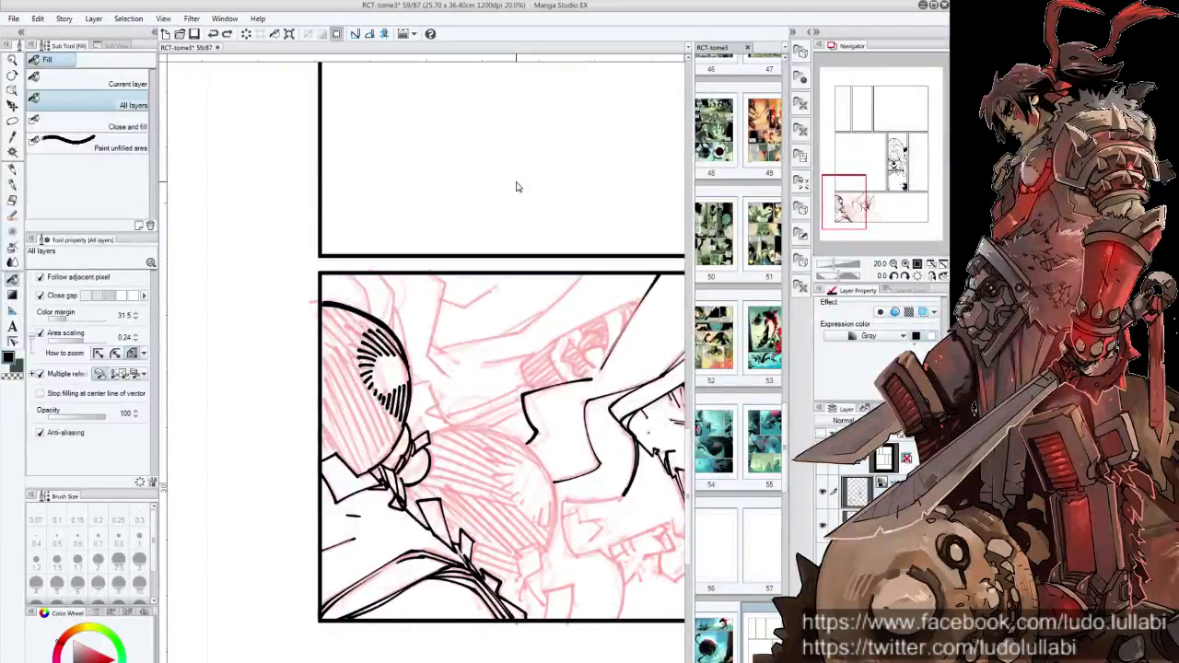
{"action": "key", "text": "ctrl+z"}
{"action": "key", "text": "ctrl+z"}
{"action": "key", "text": "ctrl+z"}
{"action": "key", "text": "ctrl+z"}
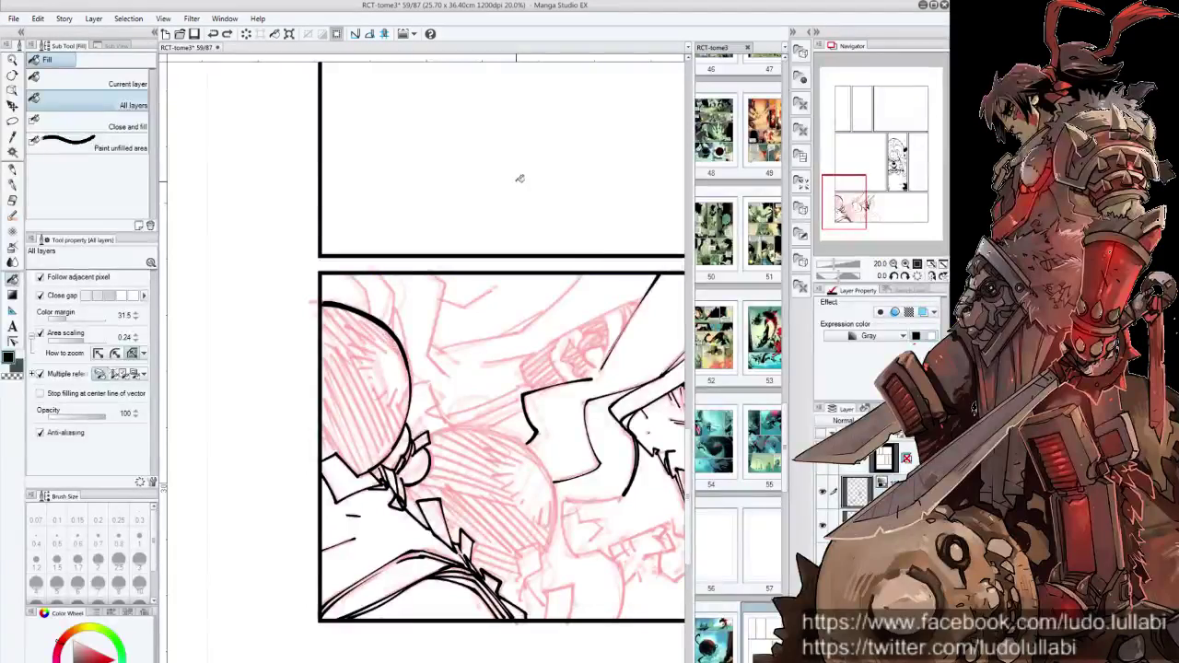
{"action": "key", "text": "p"}
Draw zigzag hatching around the head highlight and fill the head solid black
{"action": "left_click_drag", "start_coordinate": [517, 178], "coordinate": [484, 241]}
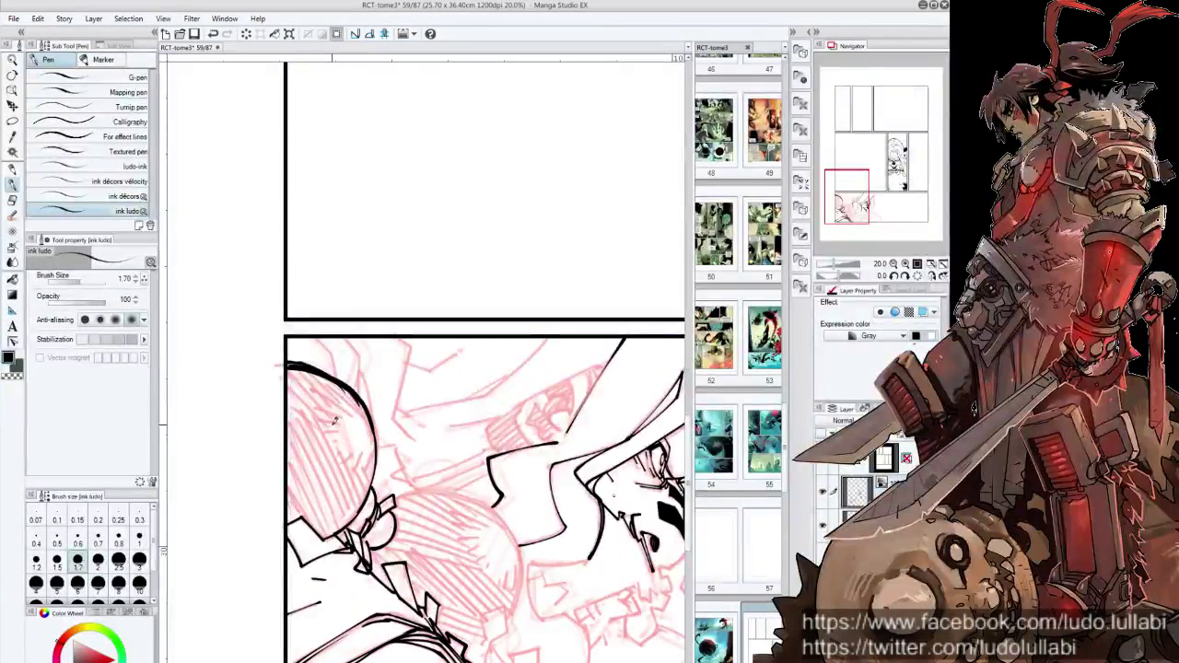
{"action": "mouse_move", "coordinate": [328, 418]}
{"action": "left_mouse_down"}
{"action": "mouse_move", "coordinate": [364, 398]}
{"action": "mouse_move", "coordinate": [321, 435]}
{"action": "mouse_move", "coordinate": [345, 461]}
{"action": "left_mouse_up"}
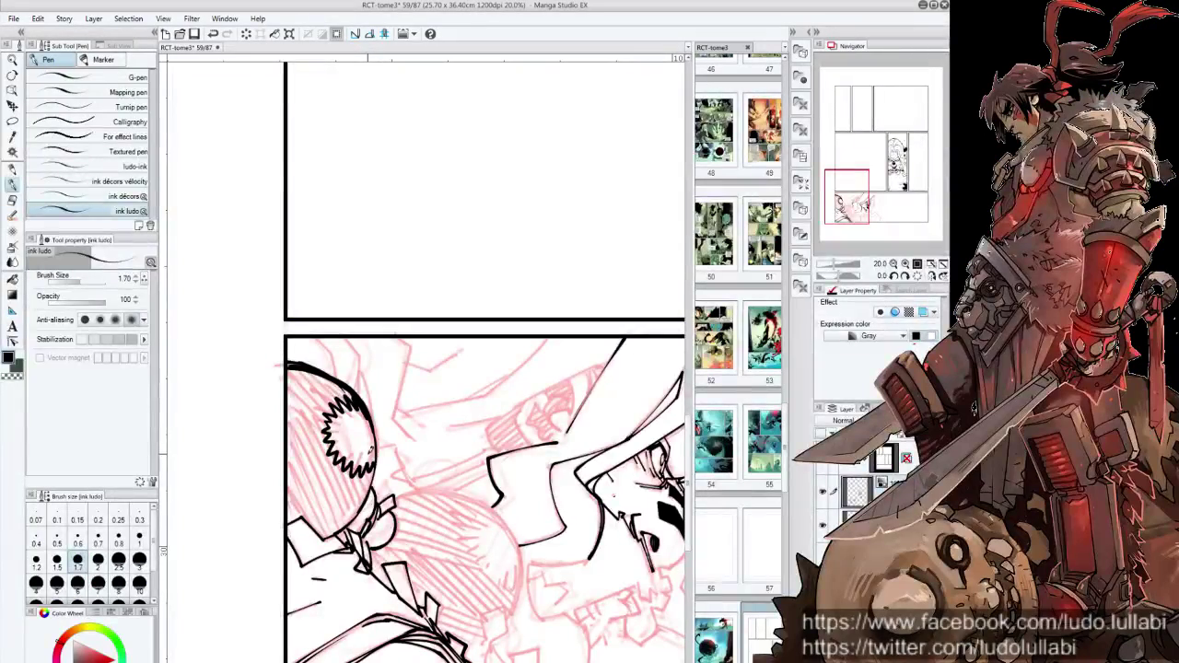
{"action": "key", "text": "g"}
{"action": "left_click", "coordinate": [329, 445]}
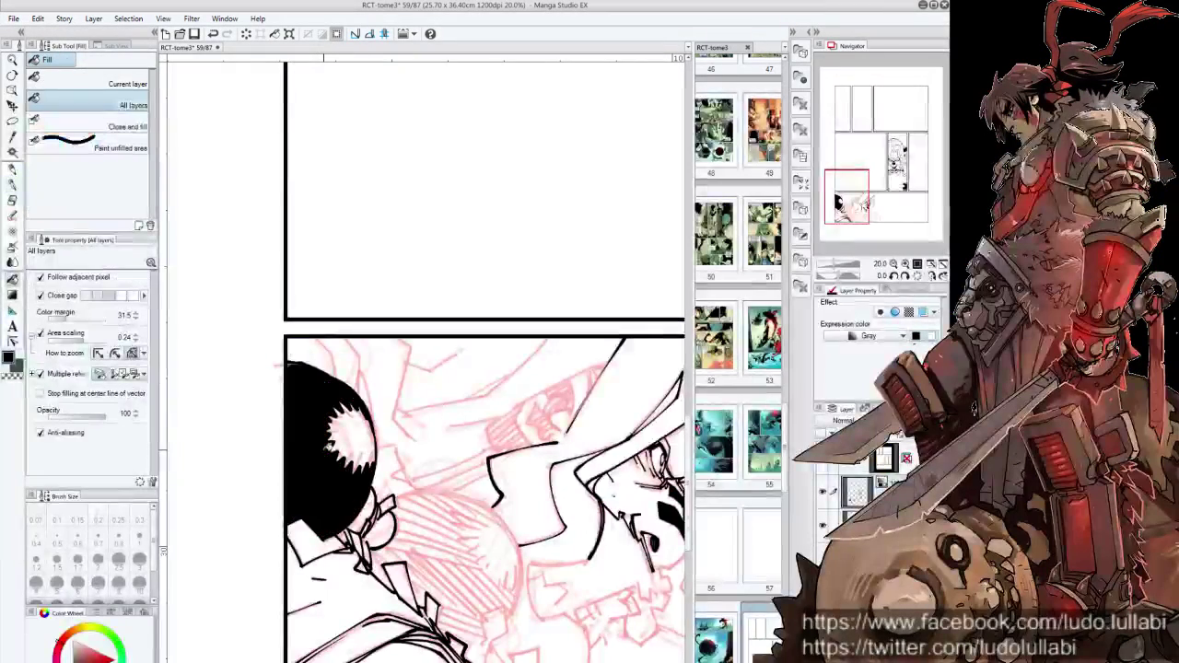
Ink a short stroke along the black hair shape and a small angular shape below
{"action": "key", "text": "p"}
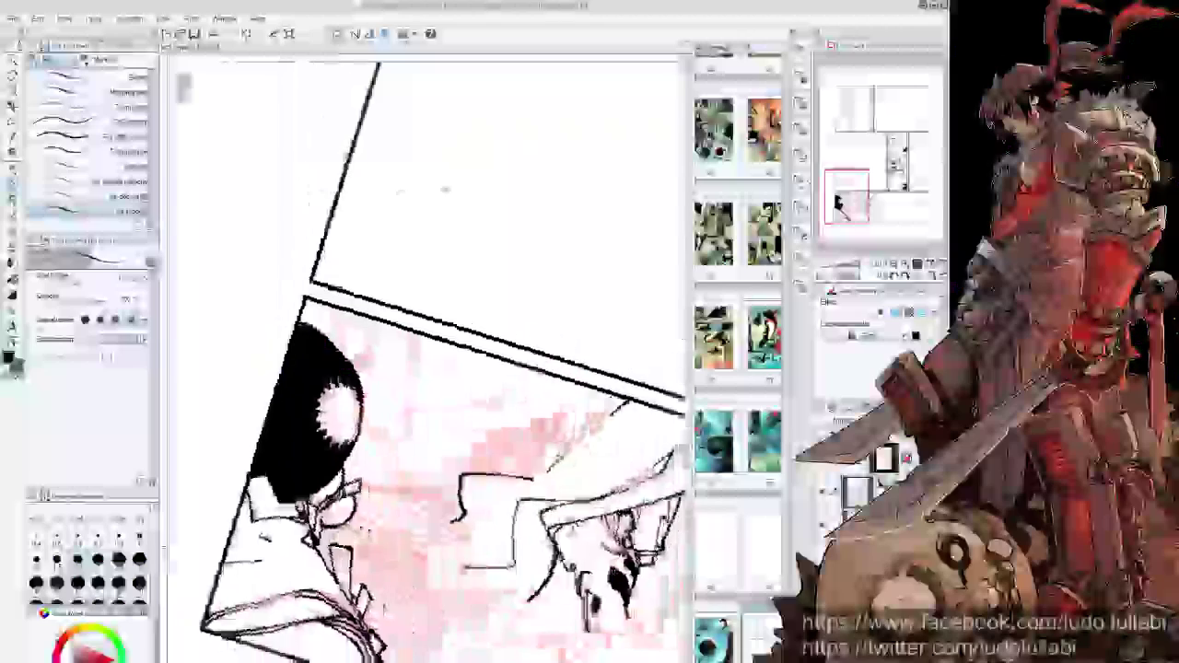
{"action": "left_click_drag", "start_coordinate": [386, 227], "coordinate": [309, 286]}
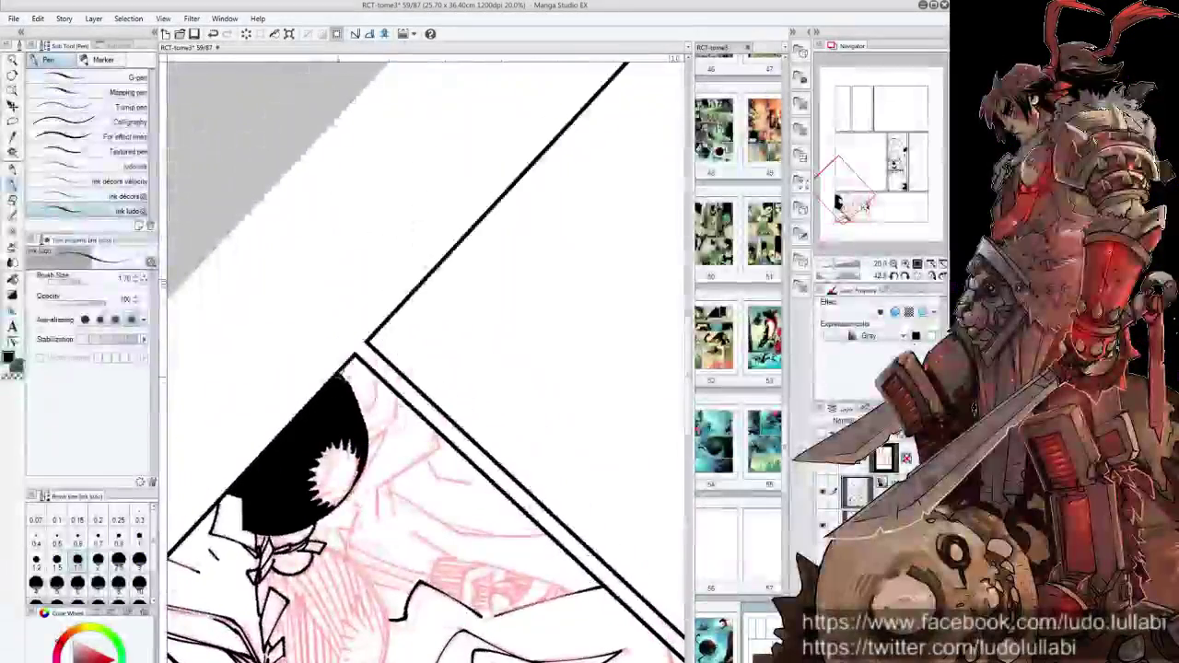
{"action": "left_click_drag", "start_coordinate": [333, 370], "coordinate": [350, 372]}
{"action": "mouse_move", "coordinate": [364, 417]}
{"action": "left_mouse_down"}
{"action": "mouse_move", "coordinate": [345, 396]}
{"action": "mouse_move", "coordinate": [415, 433]}
{"action": "mouse_move", "coordinate": [649, 380]}
{"action": "mouse_move", "coordinate": [403, 605]}
{"action": "left_mouse_up"}
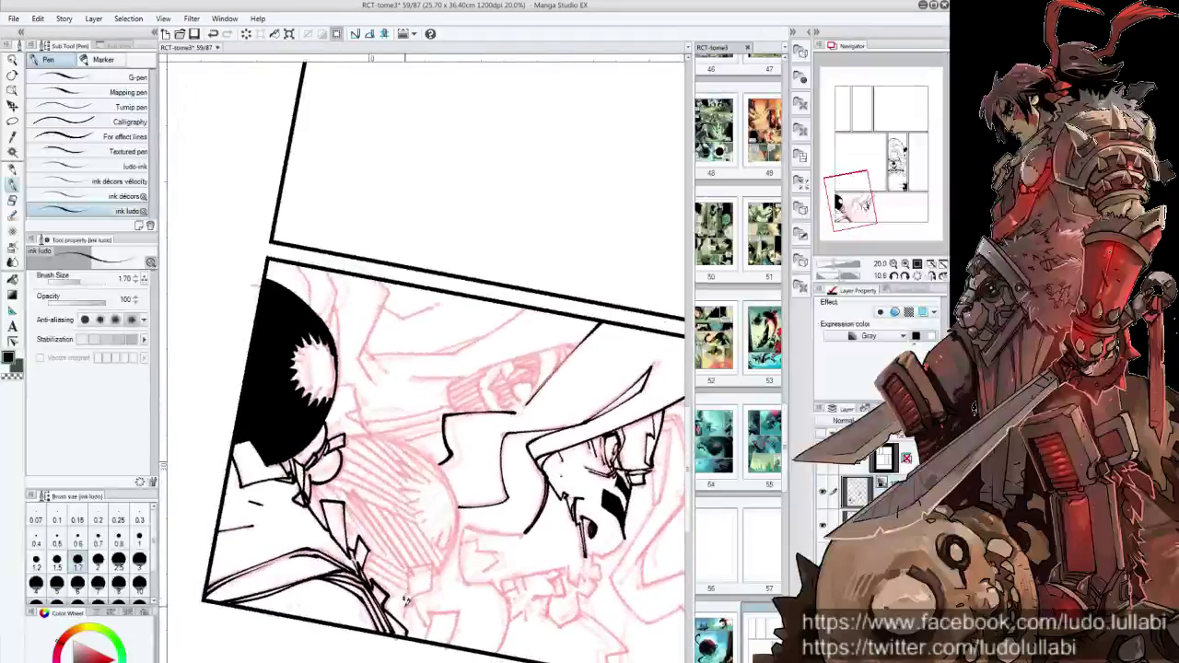
{"action": "mouse_move", "coordinate": [416, 556]}
{"action": "left_mouse_down"}
{"action": "mouse_move", "coordinate": [438, 590]}
{"action": "mouse_move", "coordinate": [422, 643]}
{"action": "mouse_move", "coordinate": [449, 643]}
{"action": "left_mouse_up"}
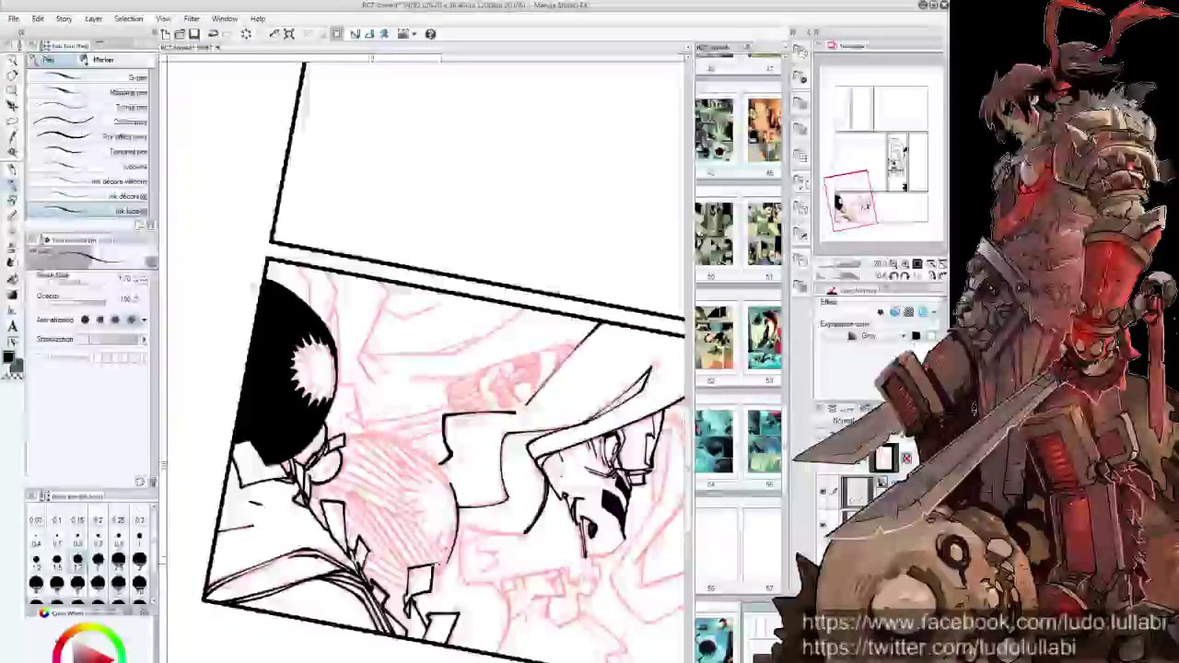
Ink a curved stroke near the face and the right edge of the round face shape
{"action": "mouse_move", "coordinate": [458, 489]}
{"action": "left_mouse_down"}
{"action": "mouse_move", "coordinate": [531, 509]}
{"action": "mouse_move", "coordinate": [516, 437]}
{"action": "left_mouse_up"}
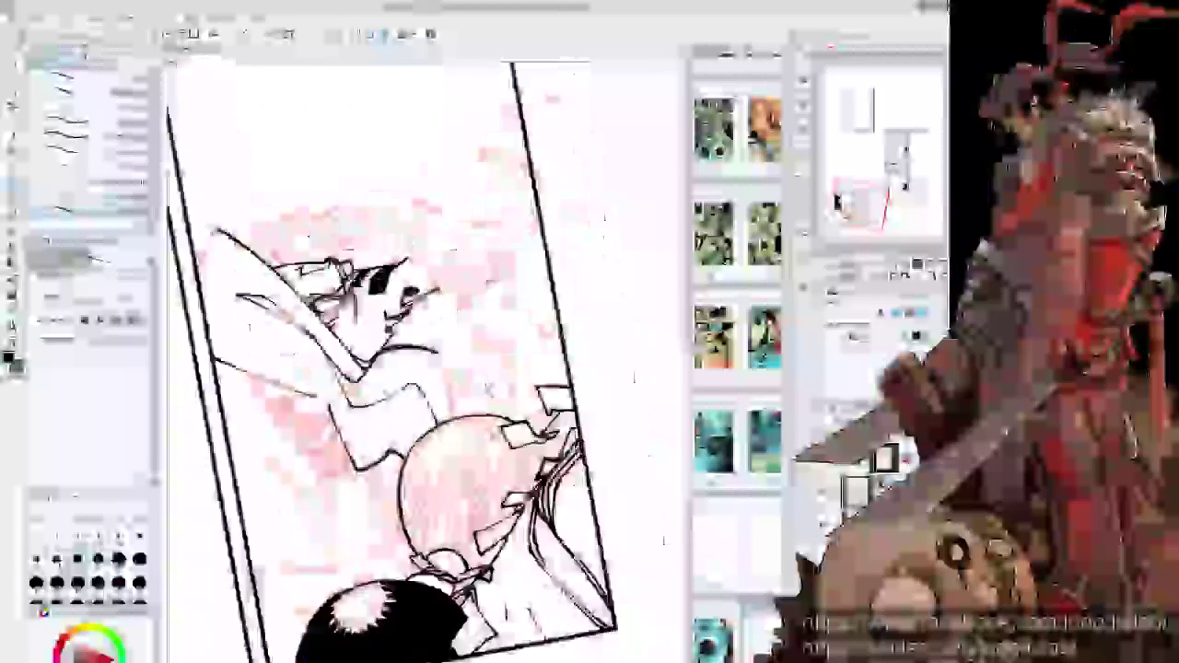
{"action": "left_click_drag", "start_coordinate": [465, 500], "coordinate": [529, 583]}
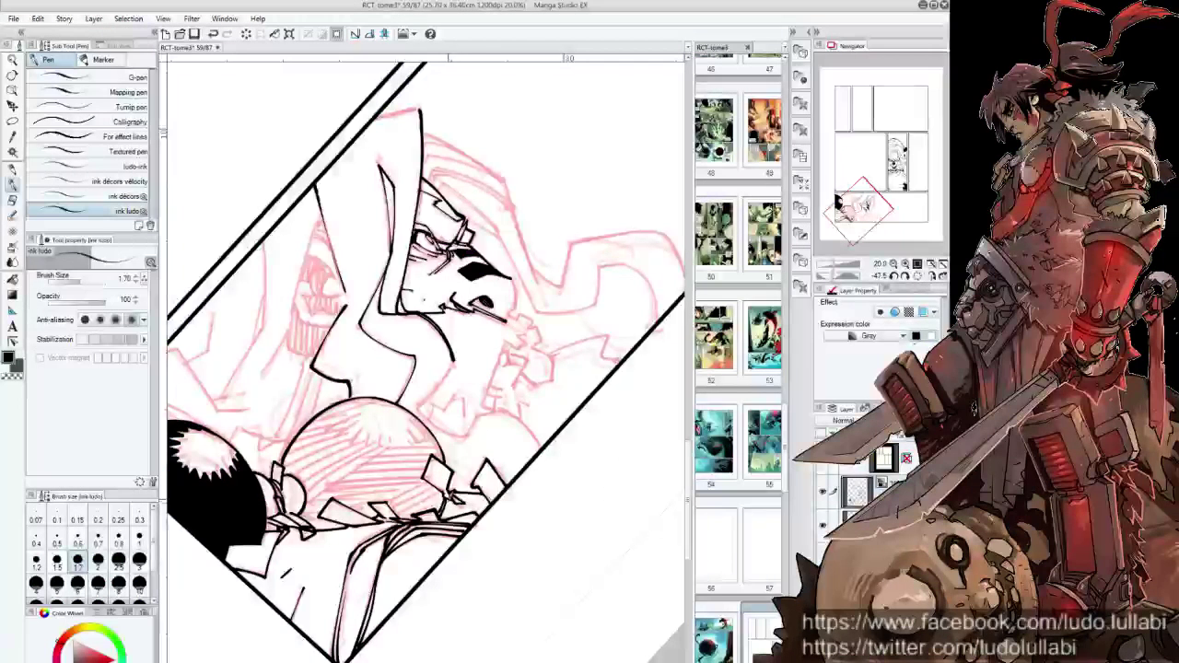
{"action": "key", "text": "ctrl+alt+0"}
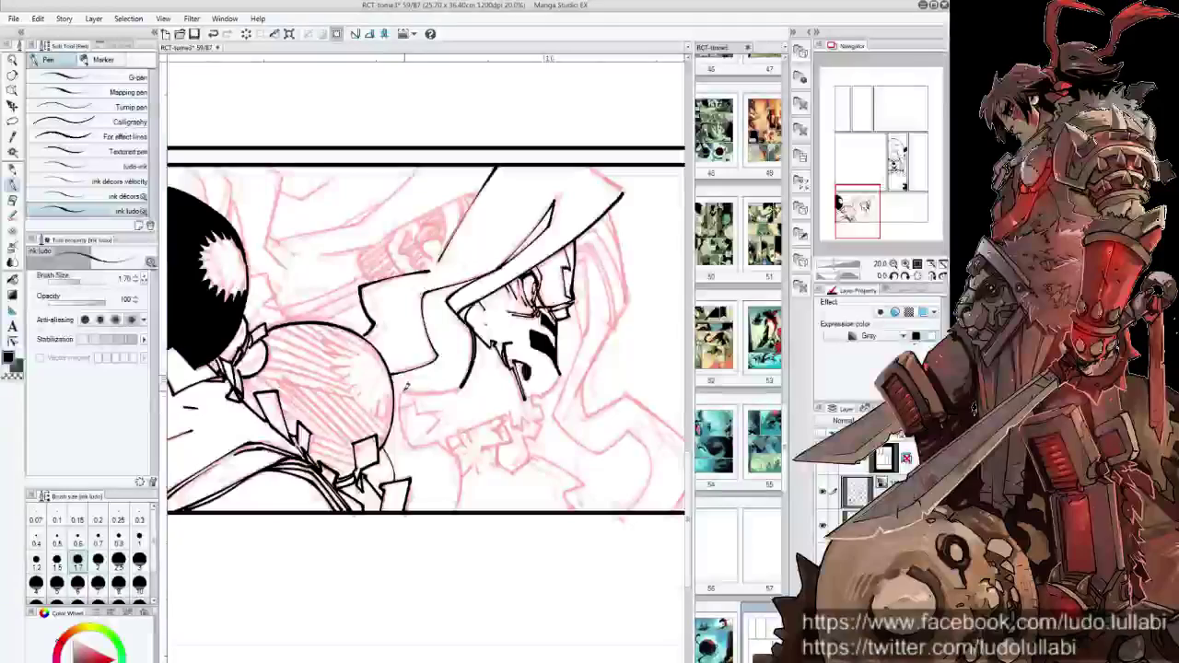
{"action": "left_click_drag", "start_coordinate": [400, 385], "coordinate": [413, 444]}
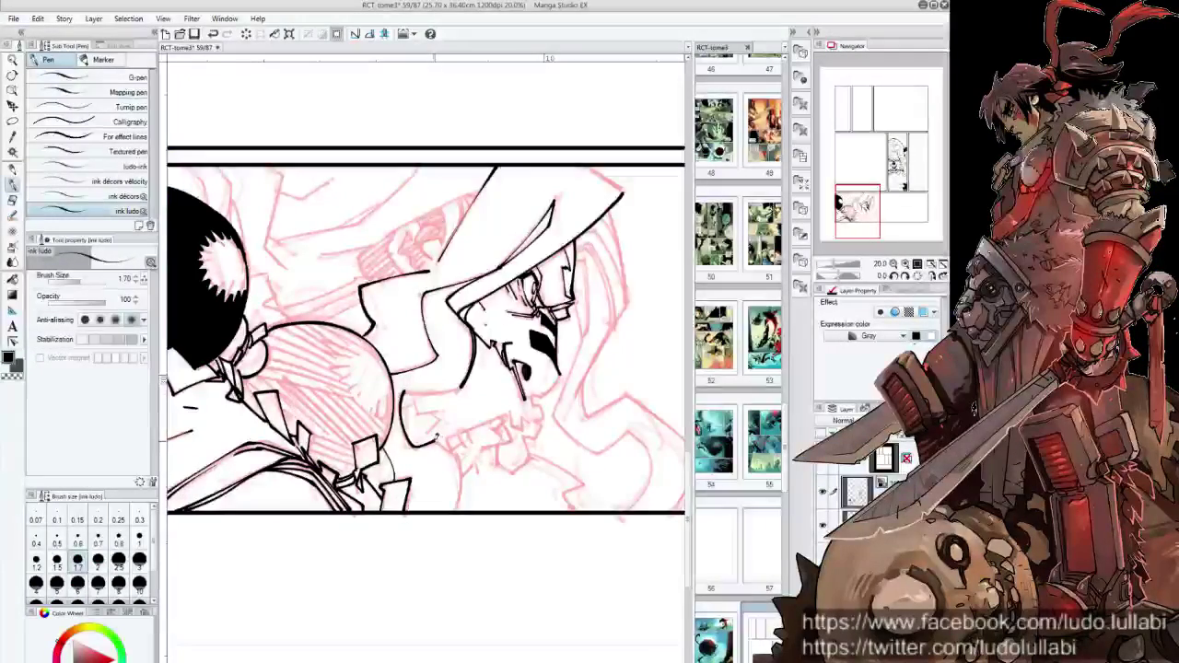
{"action": "left_click_drag", "start_coordinate": [416, 491], "coordinate": [503, 489]}
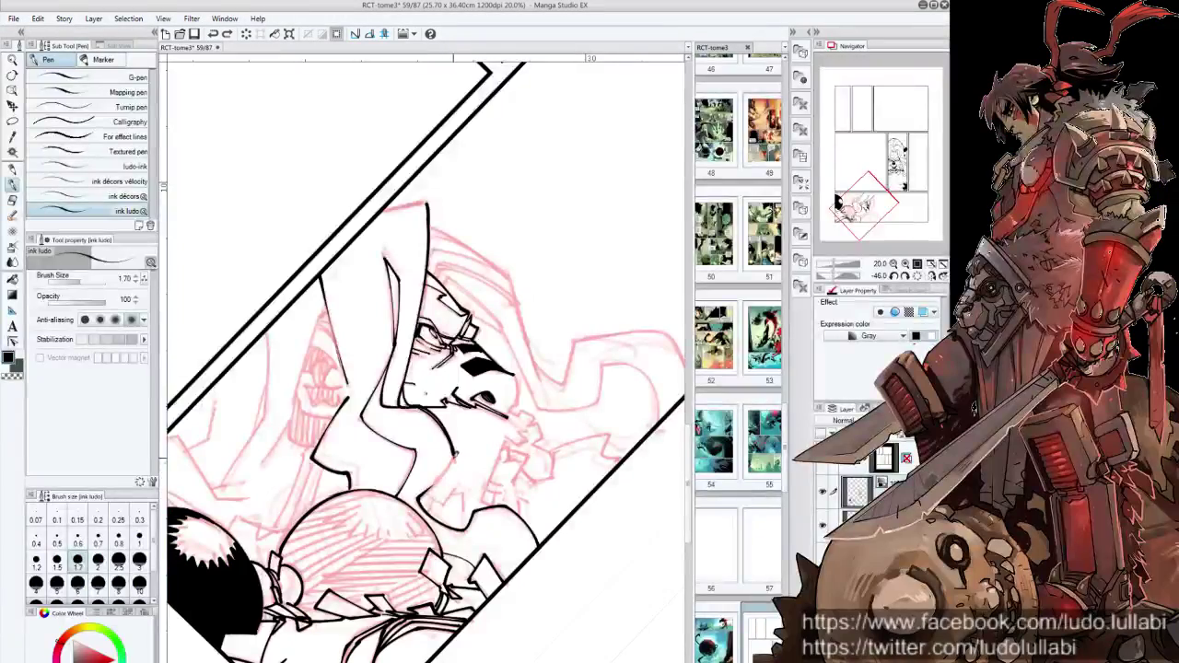
{"action": "left_click_drag", "start_coordinate": [434, 489], "coordinate": [374, 451]}
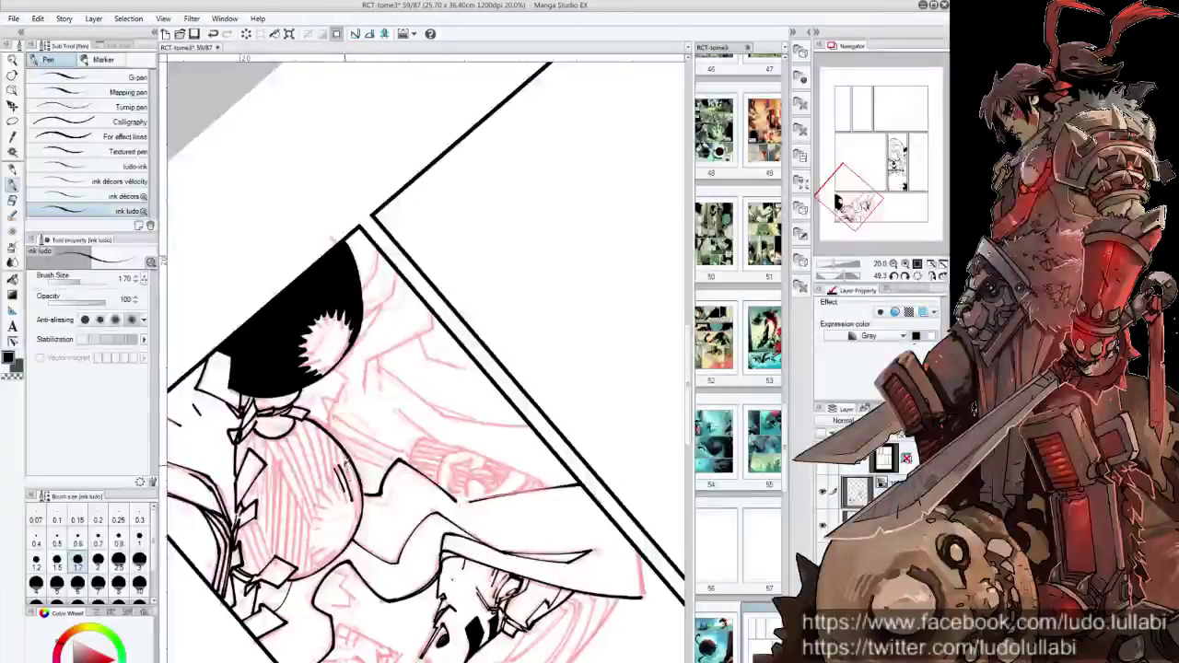
{"action": "left_click_drag", "start_coordinate": [345, 461], "coordinate": [349, 502]}
Erase the white burst and upper black fill, leaving a thin black crescent
{"action": "key", "text": "minus"}
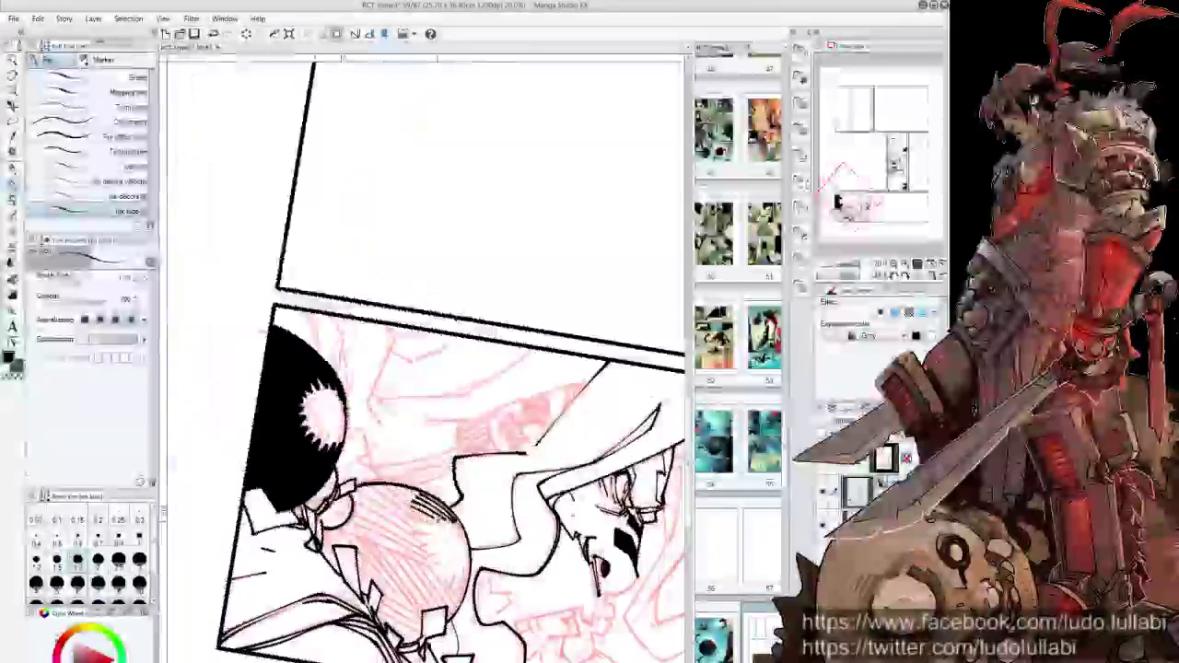
{"action": "mouse_move", "coordinate": [311, 405]}
{"action": "left_mouse_down"}
{"action": "mouse_move", "coordinate": [293, 440]}
{"action": "mouse_move", "coordinate": [315, 369]}
{"action": "mouse_move", "coordinate": [276, 324]}
{"action": "mouse_move", "coordinate": [335, 394]}
{"action": "left_mouse_up"}
{"action": "mouse_move", "coordinate": [318, 497]}
{"action": "left_mouse_down"}
{"action": "mouse_move", "coordinate": [293, 452]}
{"action": "mouse_move", "coordinate": [274, 357]}
{"action": "mouse_move", "coordinate": [288, 451]}
{"action": "left_mouse_up"}
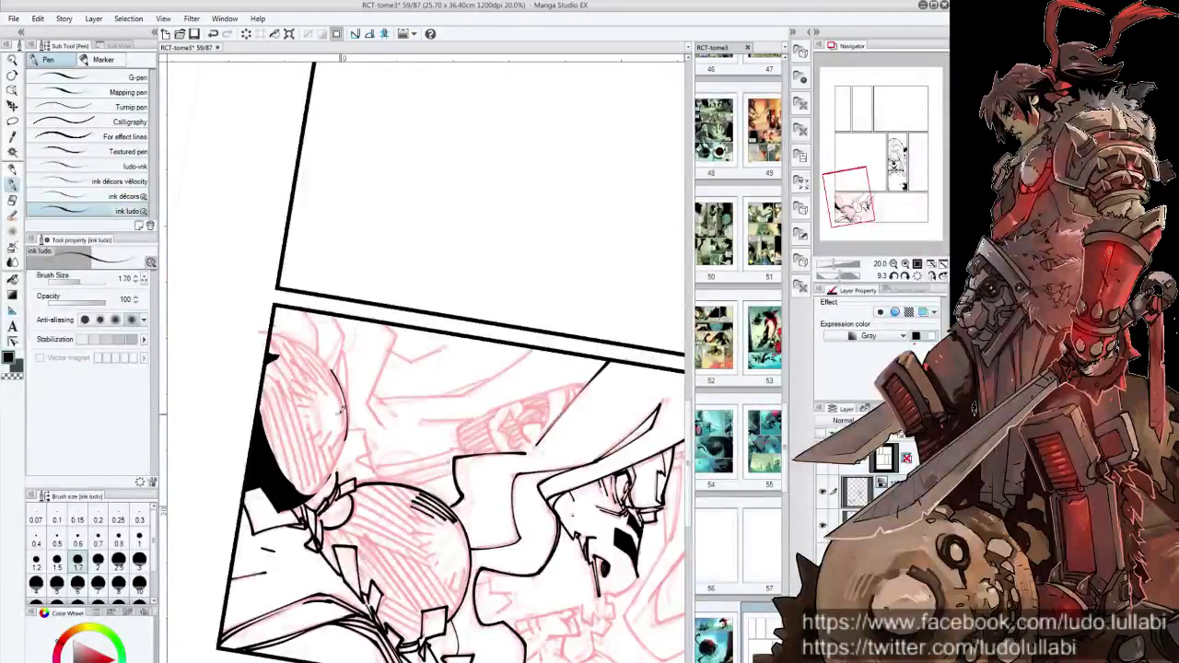
Hatch the sphere's upper right with short curved ink strokes
{"action": "left_click_drag", "start_coordinate": [336, 372], "coordinate": [387, 304]}
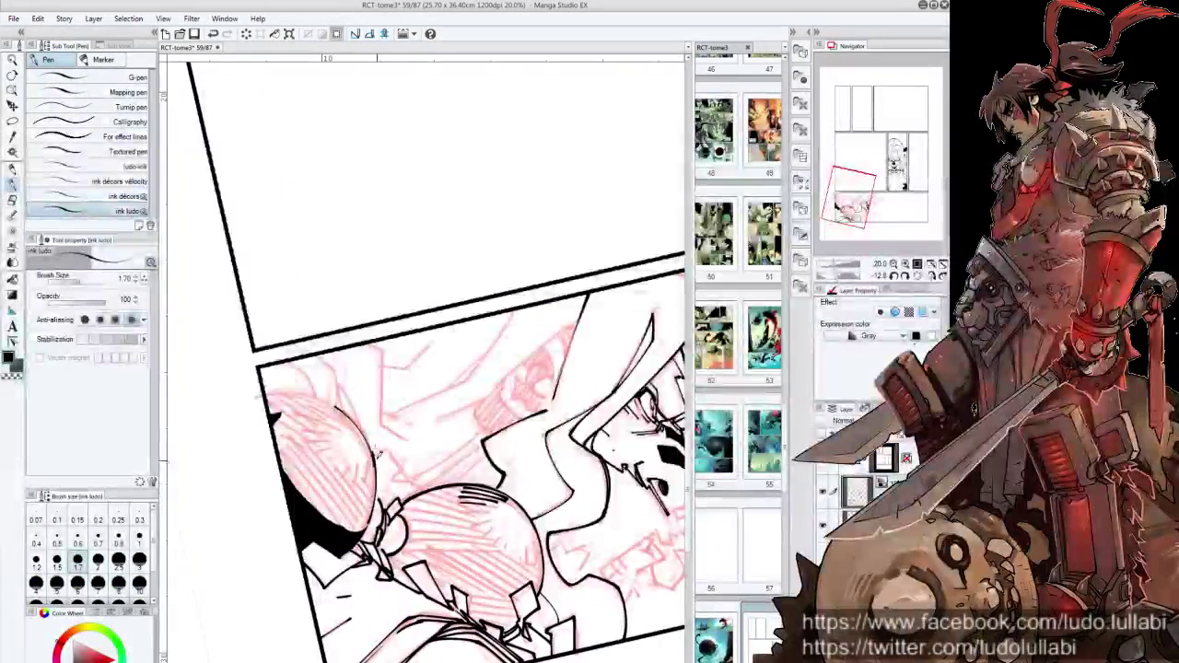
{"action": "left_click_drag", "start_coordinate": [277, 405], "coordinate": [318, 425]}
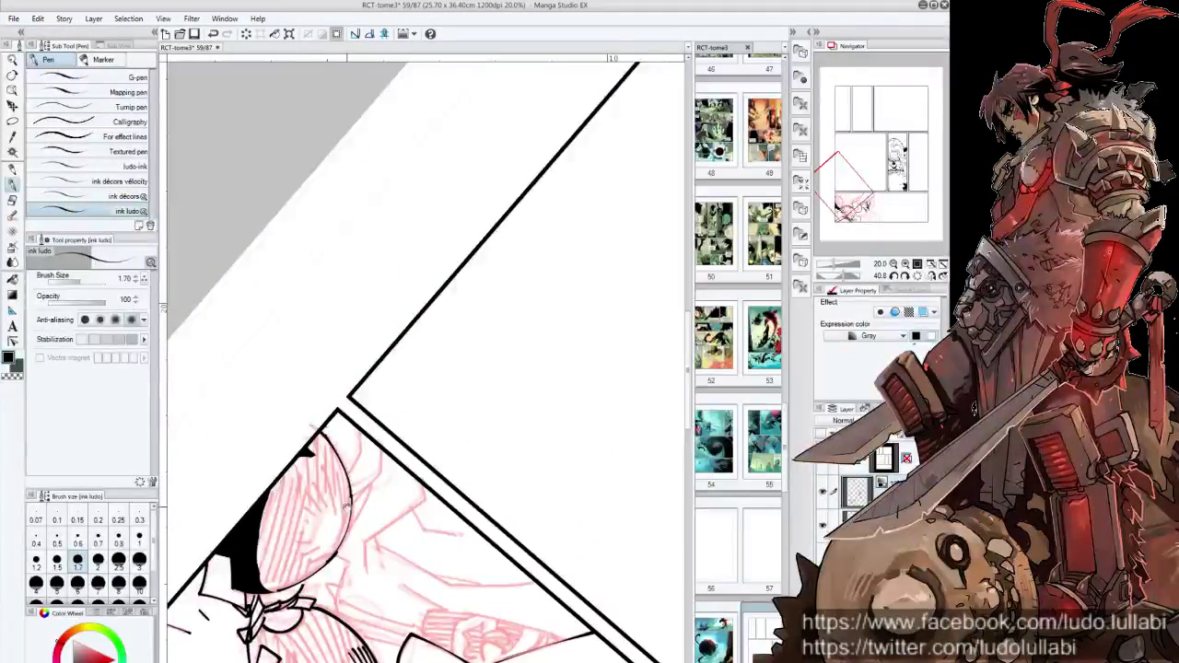
{"action": "scroll", "coordinate": [344, 508], "scroll_direction": "down", "scroll_amount": 5}
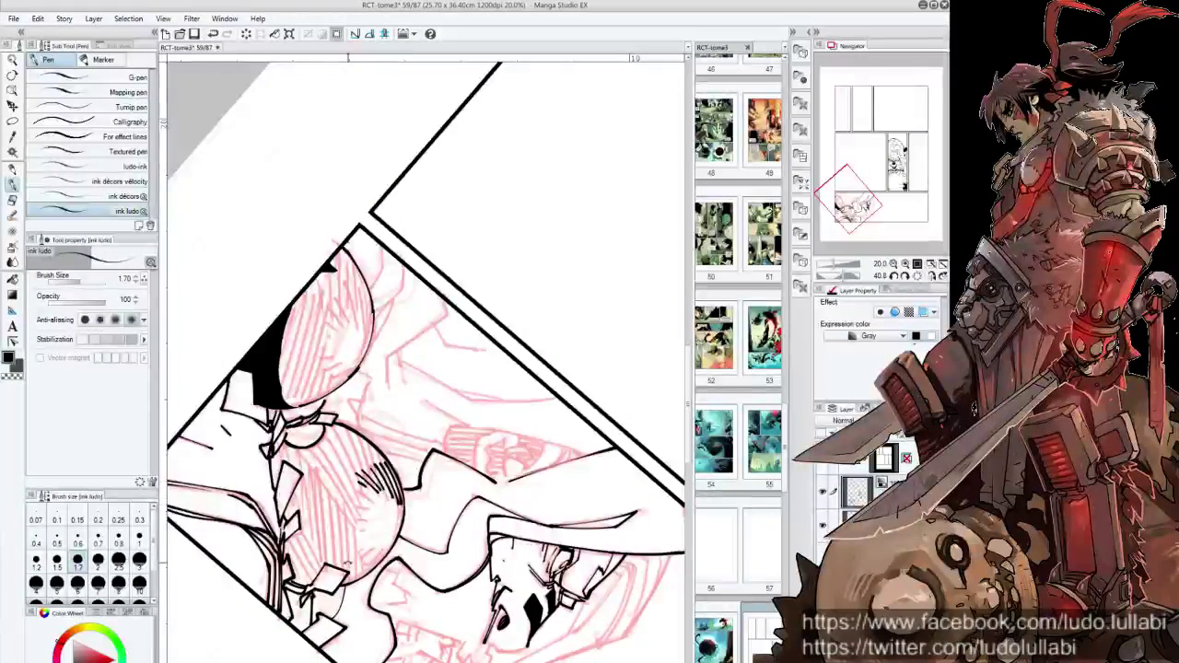
{"action": "mouse_move", "coordinate": [349, 562]}
{"action": "left_mouse_down"}
{"action": "mouse_move", "coordinate": [503, 544]}
{"action": "mouse_move", "coordinate": [507, 562]}
{"action": "left_mouse_up"}
{"action": "mouse_move", "coordinate": [516, 517]}
{"action": "left_mouse_down"}
{"action": "mouse_move", "coordinate": [509, 561]}
{"action": "mouse_move", "coordinate": [348, 393]}
{"action": "left_mouse_up"}
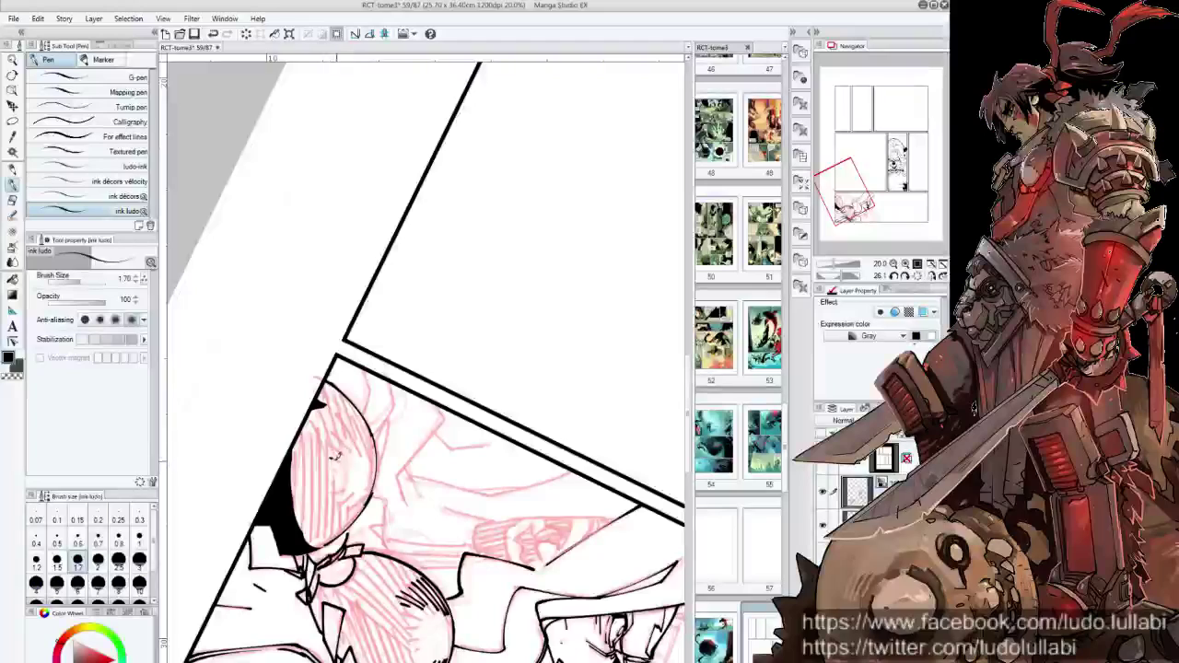
{"action": "left_click_drag", "start_coordinate": [335, 438], "coordinate": [354, 457]}
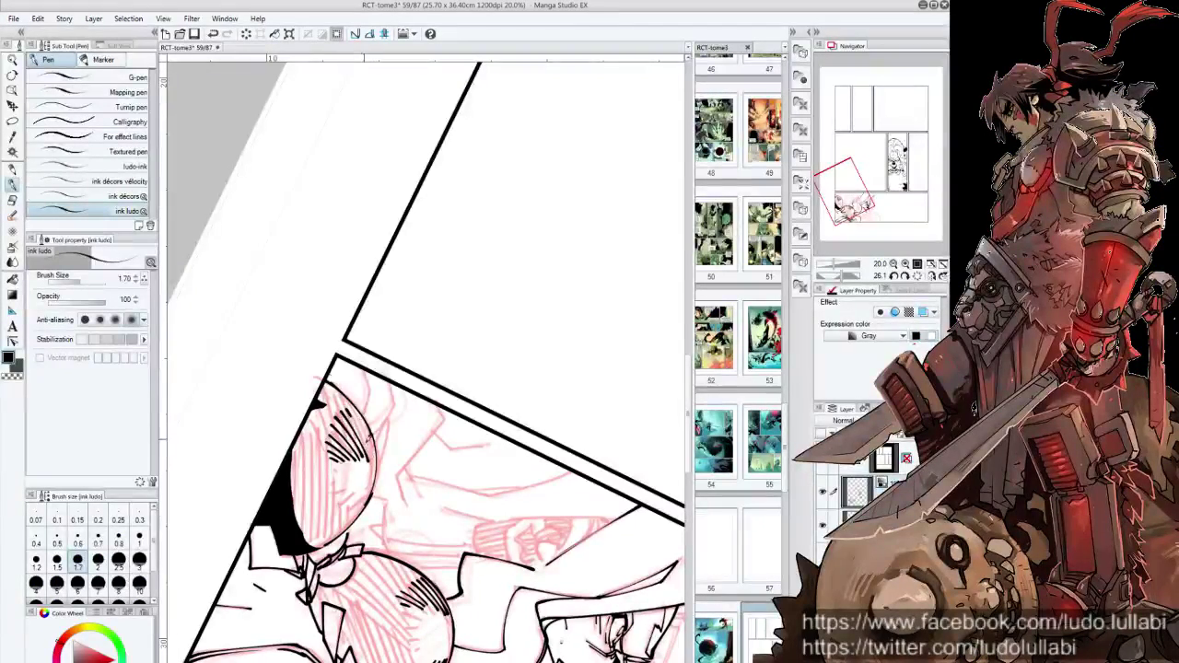
{"action": "left_click_drag", "start_coordinate": [352, 413], "coordinate": [374, 455]}
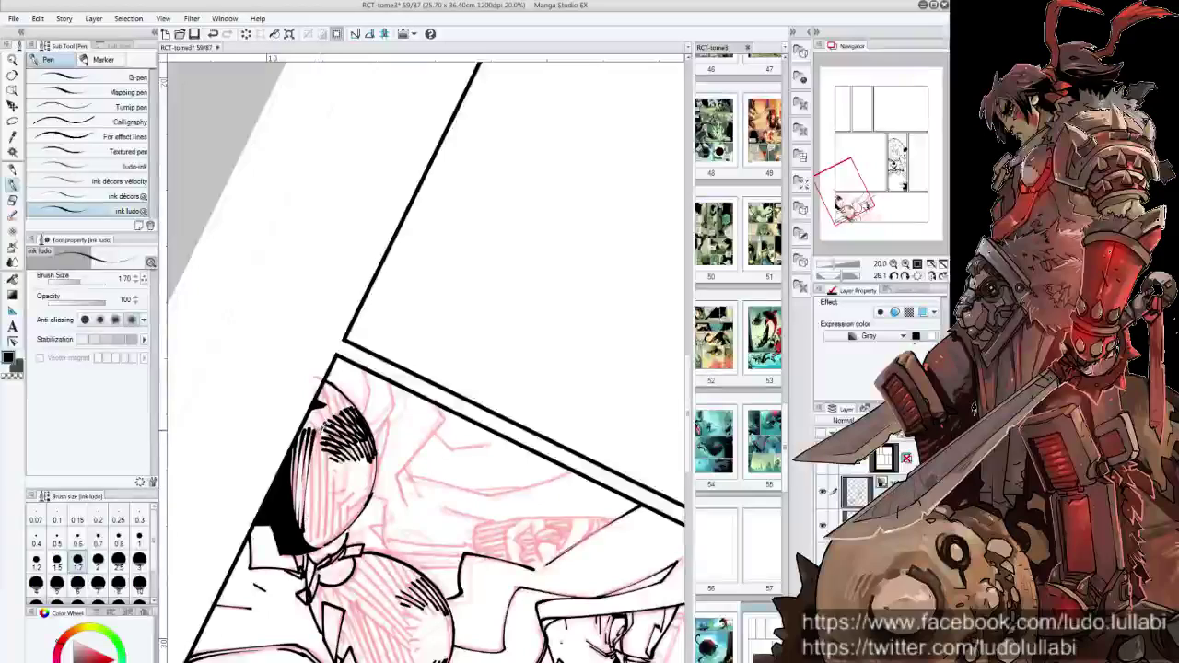
Darken the sphere's left edge with denser ink hatching from a rotated angle
{"action": "left_click_drag", "start_coordinate": [313, 447], "coordinate": [321, 517]}
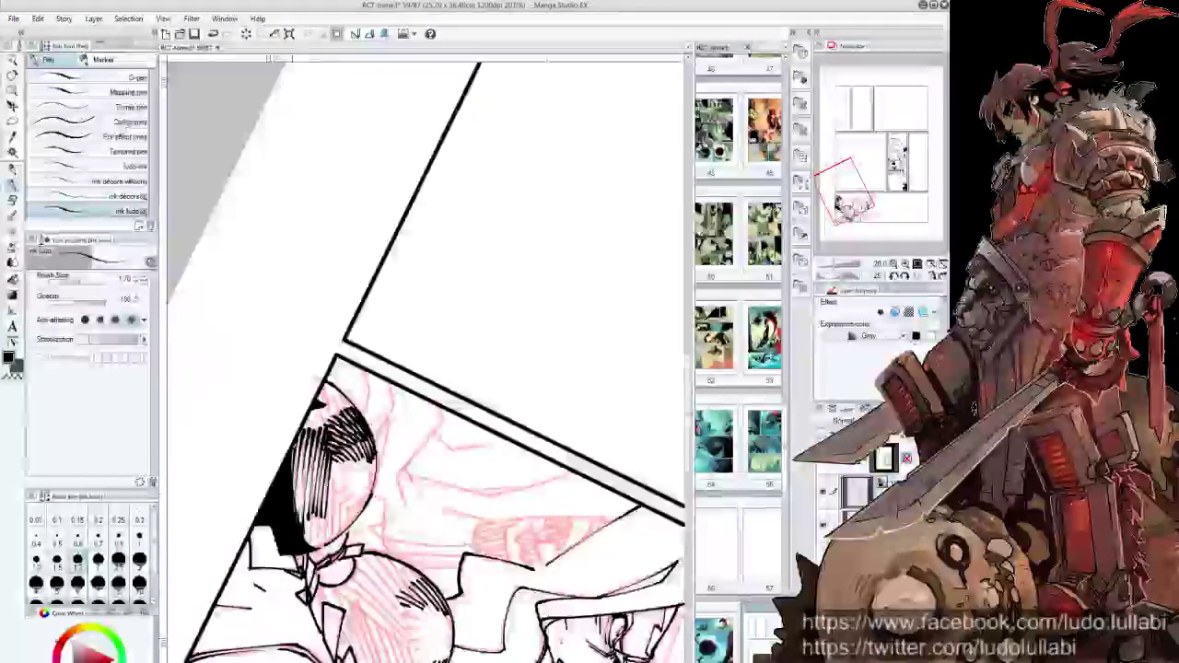
{"action": "mouse_move", "coordinate": [311, 444]}
{"action": "left_mouse_down"}
{"action": "mouse_move", "coordinate": [296, 533]}
{"action": "mouse_move", "coordinate": [311, 503]}
{"action": "mouse_move", "coordinate": [319, 529]}
{"action": "left_mouse_up"}
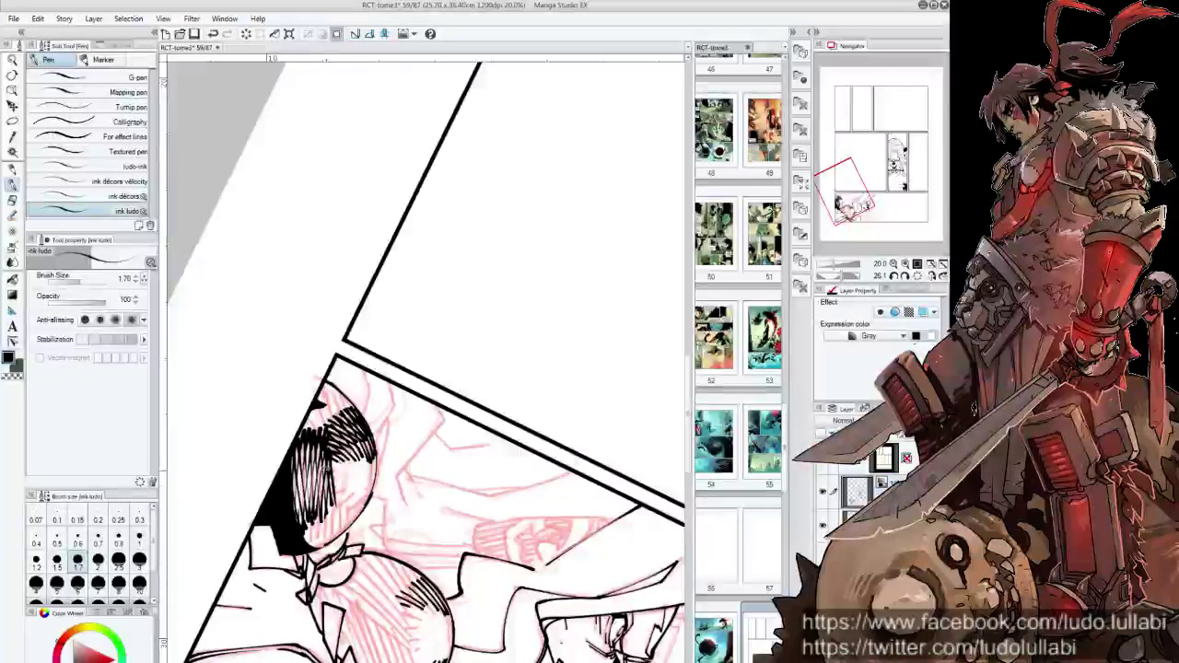
{"action": "mouse_move", "coordinate": [322, 442]}
{"action": "left_mouse_down"}
{"action": "mouse_move", "coordinate": [479, 277]}
{"action": "mouse_move", "coordinate": [516, 350]}
{"action": "left_mouse_up"}
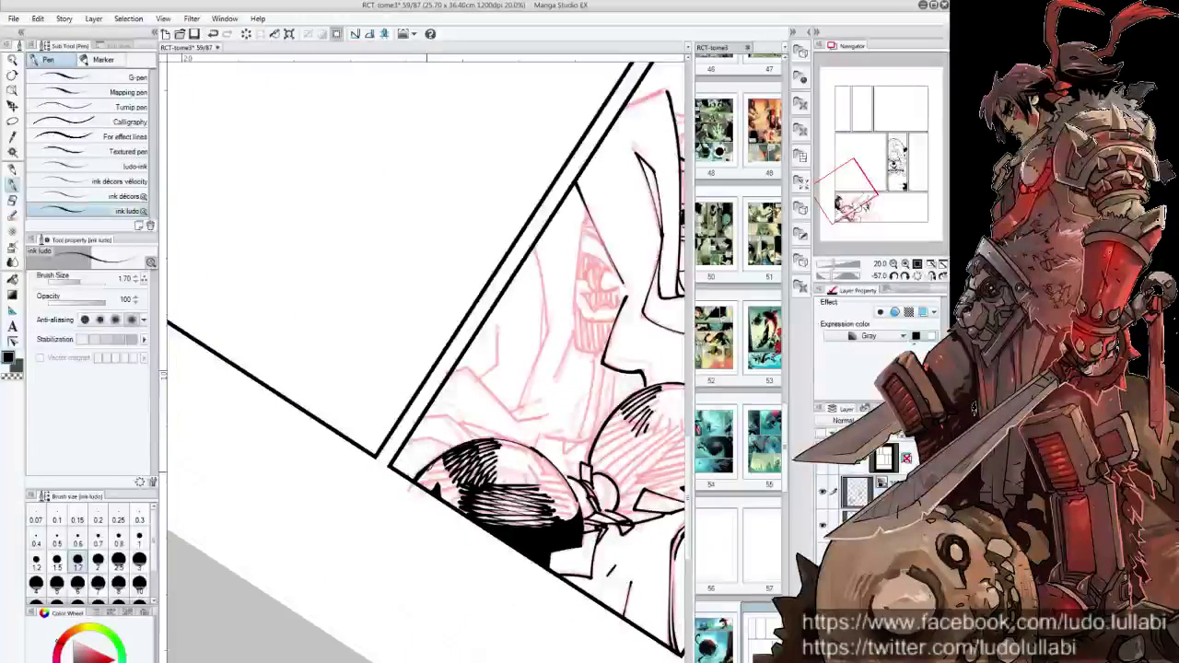
{"action": "mouse_move", "coordinate": [451, 453]}
{"action": "left_mouse_down"}
{"action": "mouse_move", "coordinate": [429, 492]}
{"action": "mouse_move", "coordinate": [455, 507]}
{"action": "left_mouse_up"}
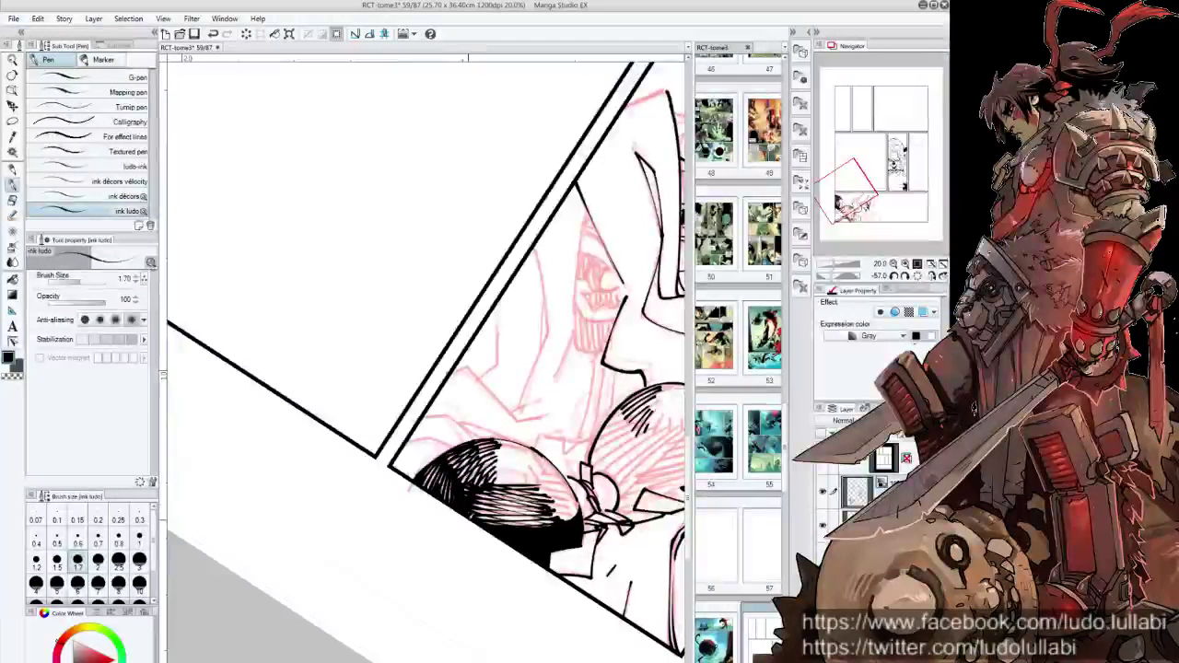
{"action": "left_click_drag", "start_coordinate": [490, 443], "coordinate": [478, 468]}
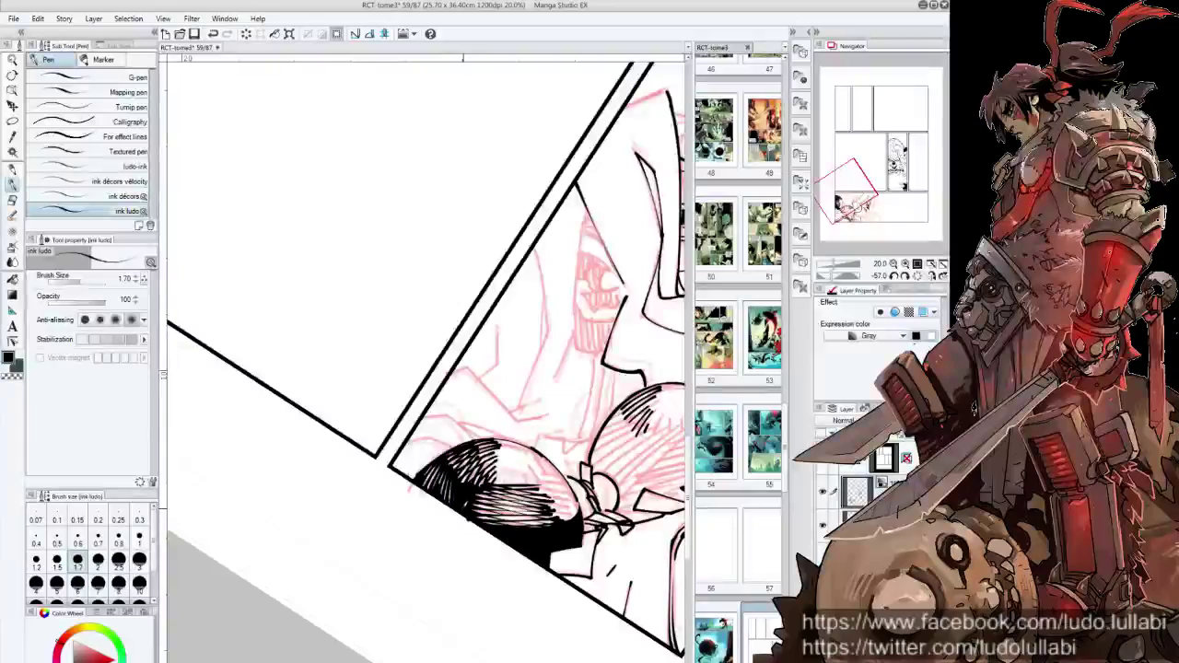
{"action": "left_click_drag", "start_coordinate": [454, 552], "coordinate": [350, 451]}
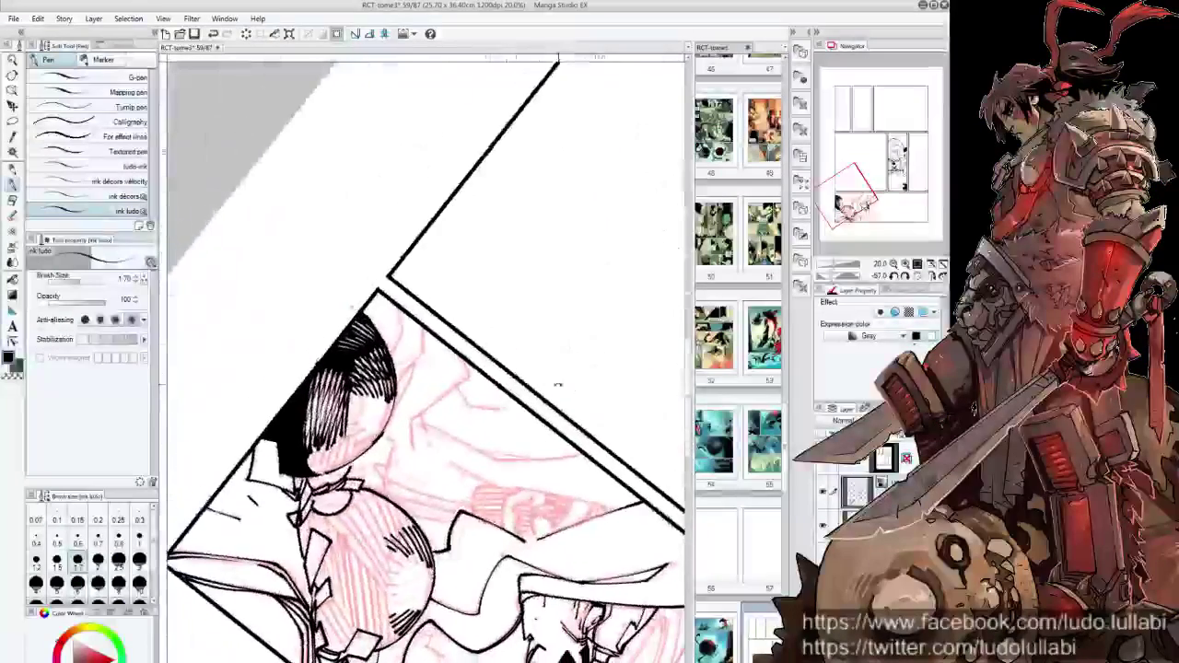
{"action": "left_click_drag", "start_coordinate": [433, 421], "coordinate": [553, 289]}
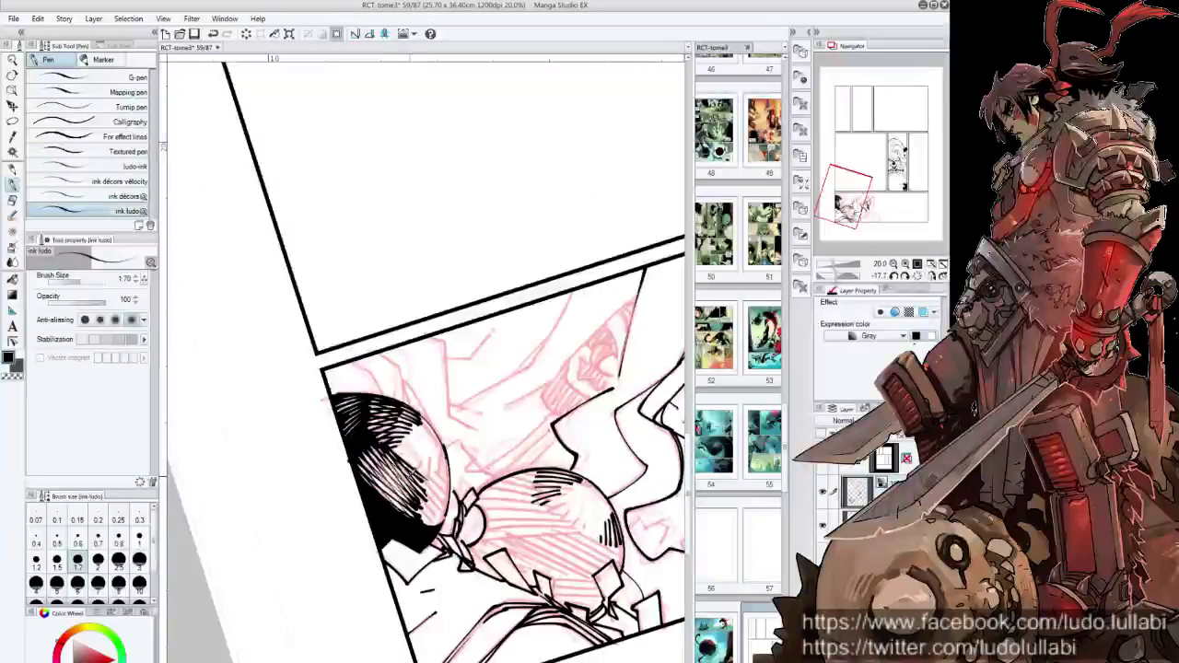
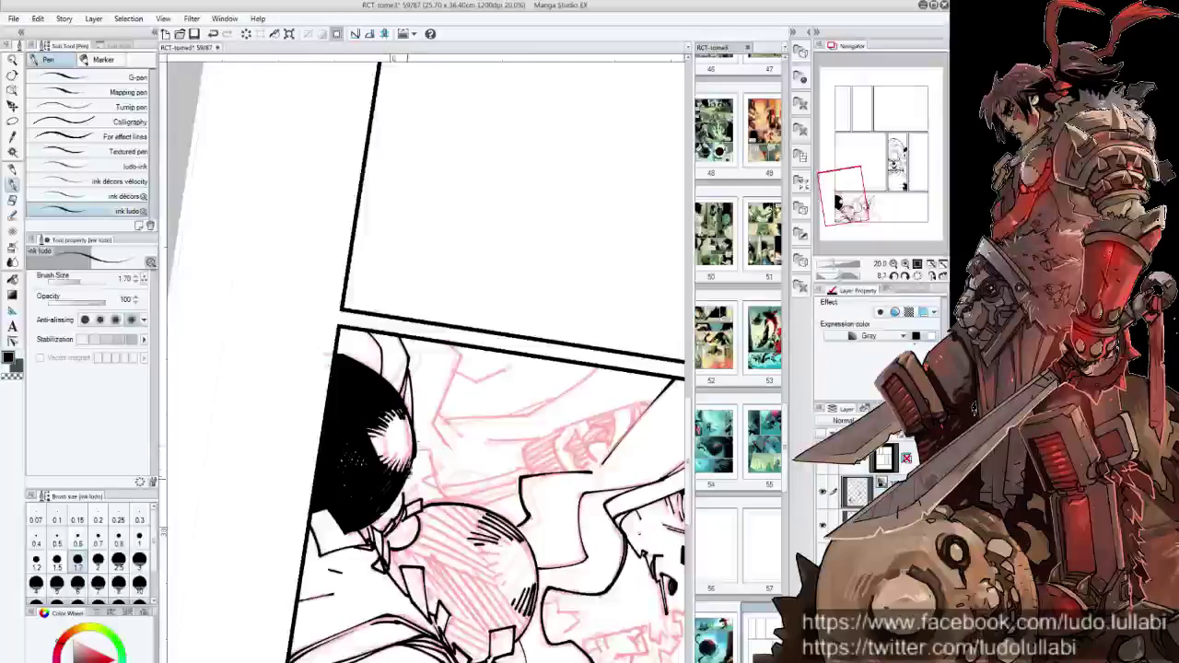
Tilt the view onto the panel and ink two fine hatching strokes on the lower head
{"action": "left_click_drag", "start_coordinate": [406, 447], "coordinate": [453, 437]}
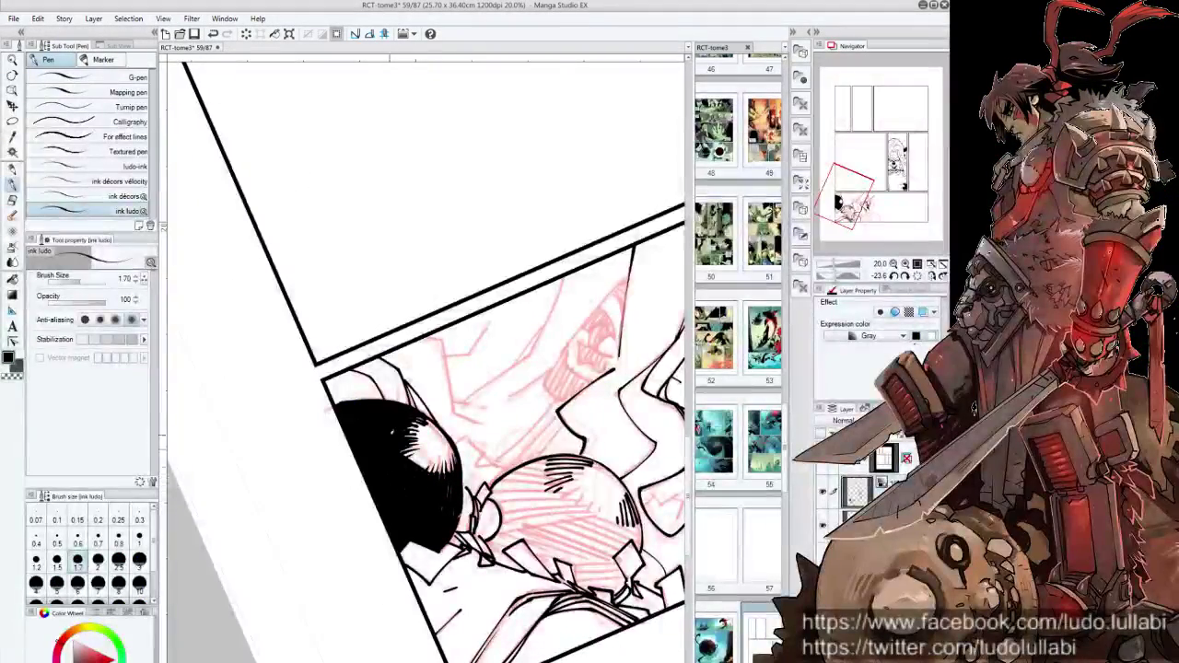
{"action": "mouse_move", "coordinate": [569, 455]}
{"action": "left_mouse_down"}
{"action": "mouse_move", "coordinate": [426, 394]}
{"action": "mouse_move", "coordinate": [495, 451]}
{"action": "mouse_move", "coordinate": [485, 612]}
{"action": "left_mouse_up"}
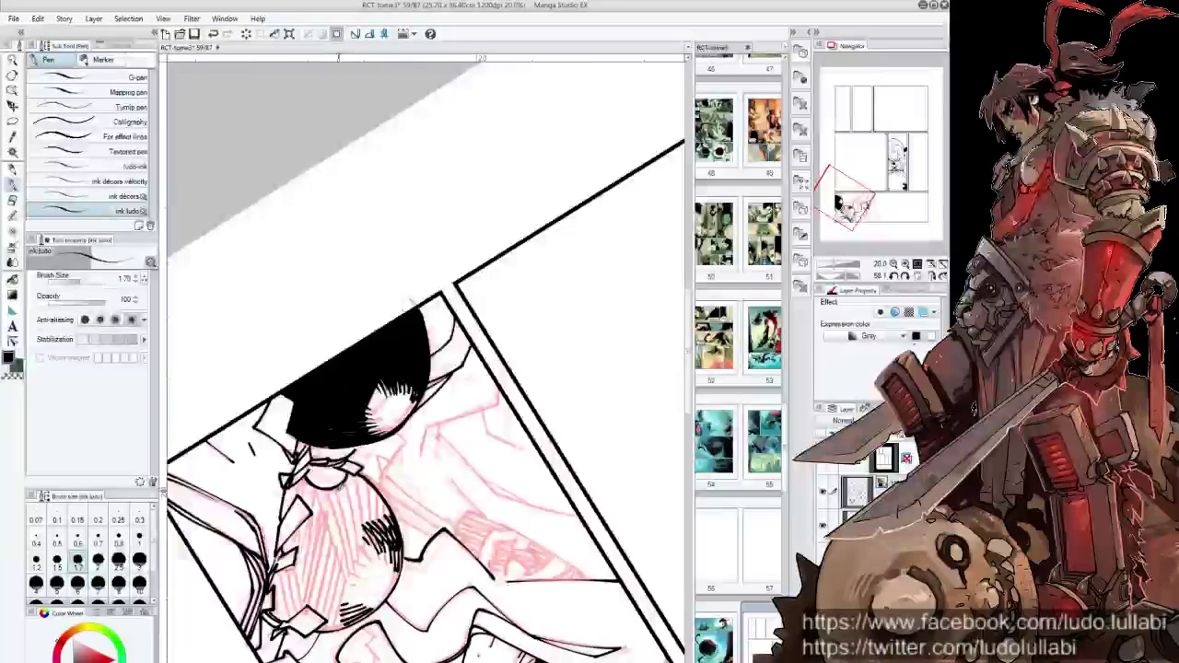
{"action": "left_click_drag", "start_coordinate": [333, 483], "coordinate": [380, 508]}
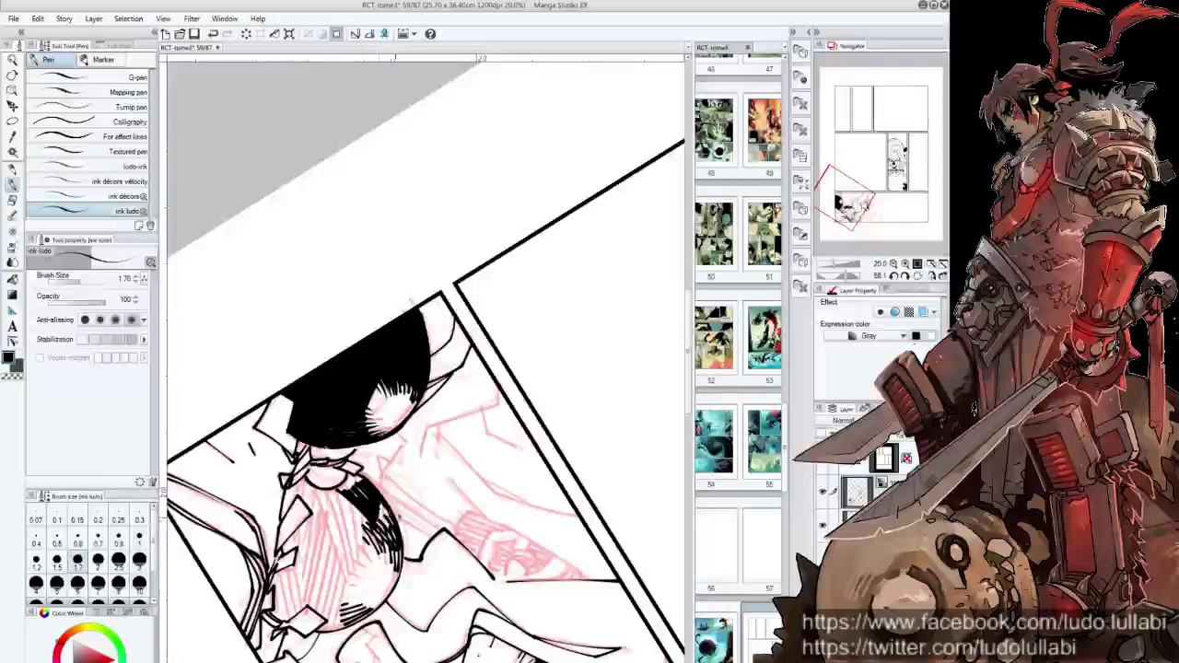
{"action": "mouse_move", "coordinate": [342, 479]}
{"action": "left_mouse_down"}
{"action": "mouse_move", "coordinate": [387, 497]}
{"action": "mouse_move", "coordinate": [412, 460]}
{"action": "mouse_move", "coordinate": [395, 490]}
{"action": "mouse_move", "coordinate": [415, 488]}
{"action": "left_mouse_up"}
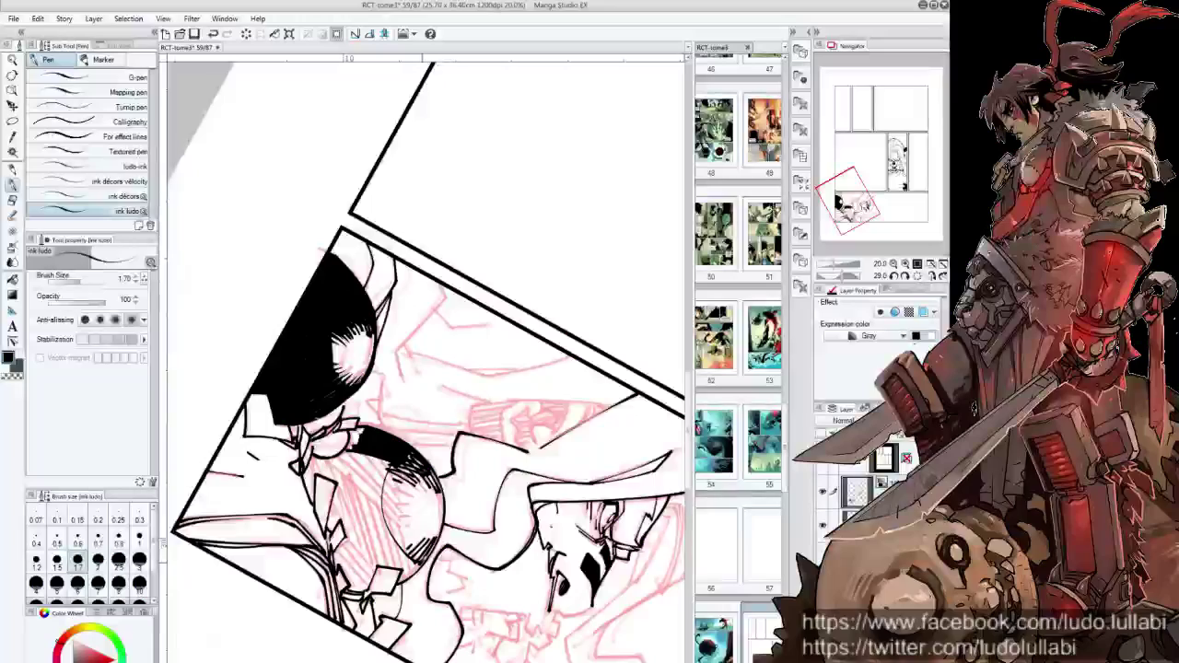
Fill the lower round head solid black, then return to the Pen and rotate the view
{"action": "key", "text": "g"}
{"action": "left_click", "coordinate": [386, 493]}
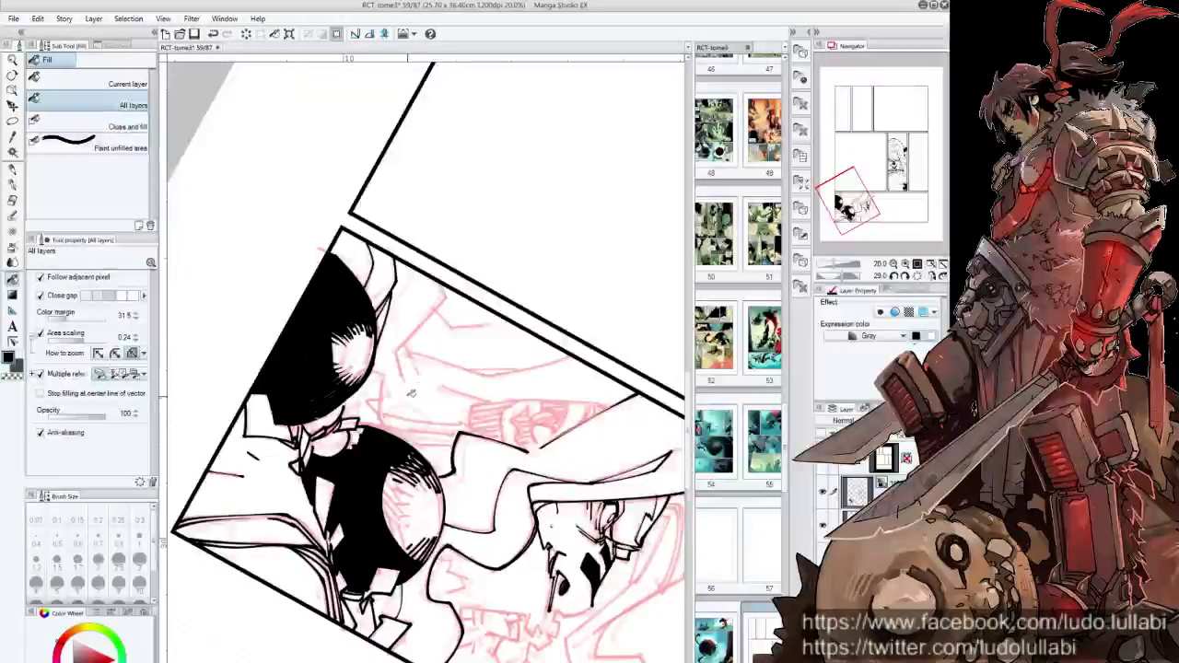
{"action": "key", "text": "p"}
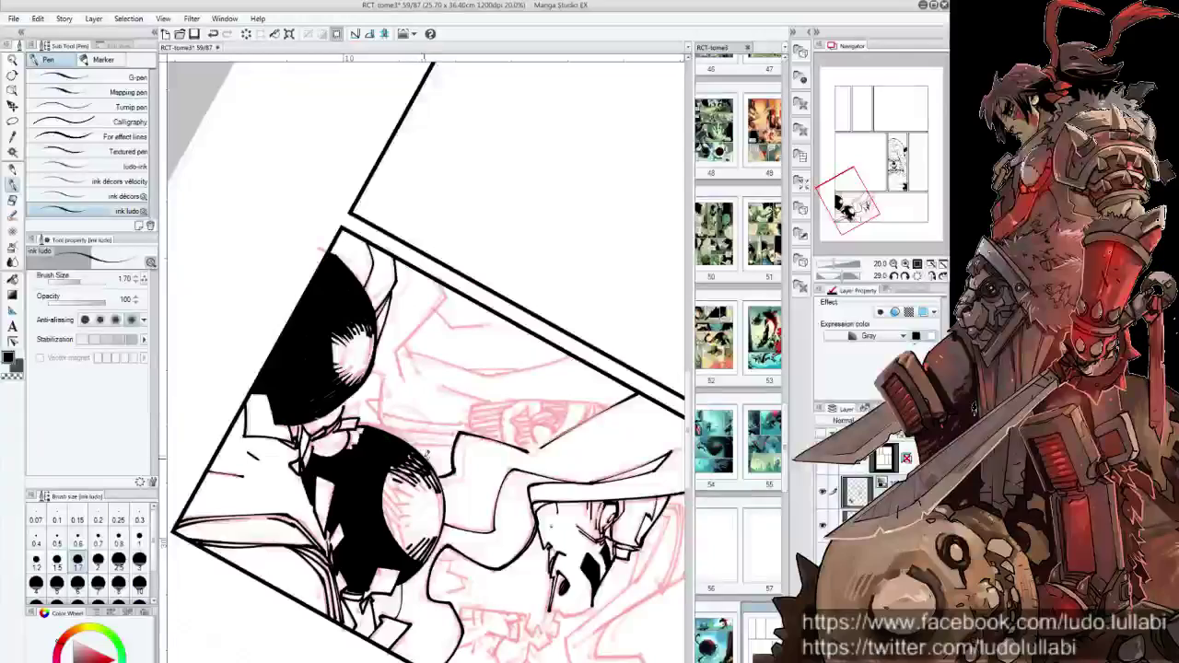
{"action": "key", "text": "^"}
{"action": "key", "text": "^"}
{"action": "key", "text": "minus"}
{"action": "key", "text": "minus"}
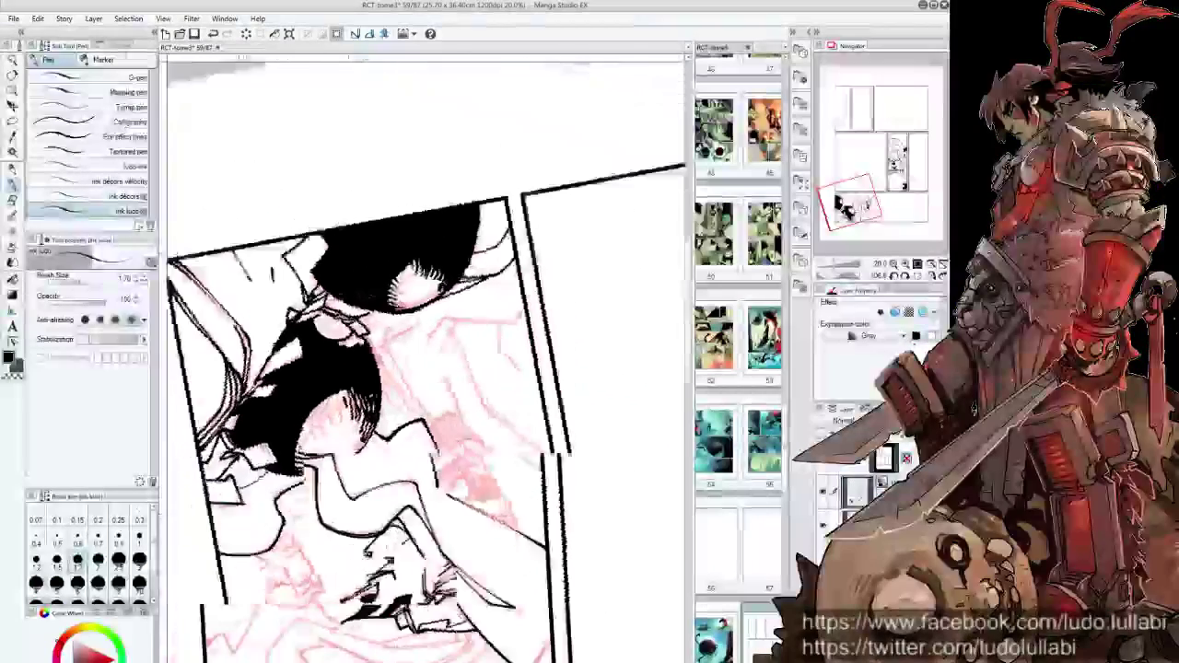
{"action": "key", "text": "minus"}
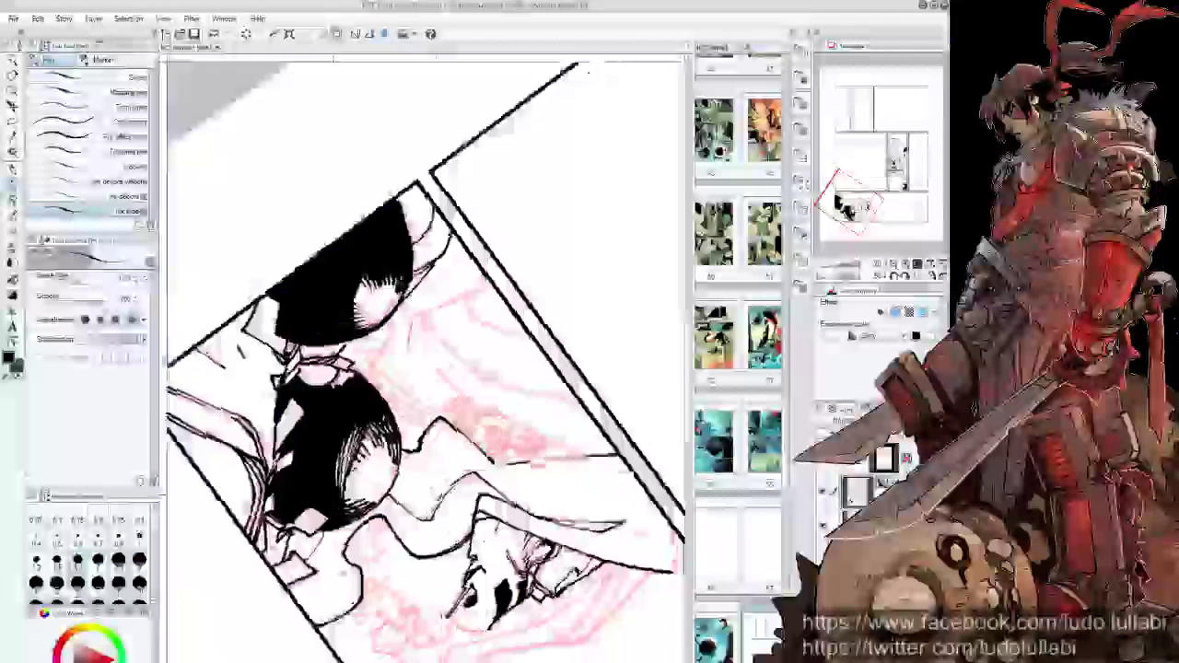
Ink dark hatching strokes on the lower head and on the upper head
{"action": "left_click_drag", "start_coordinate": [423, 360], "coordinate": [461, 387]}
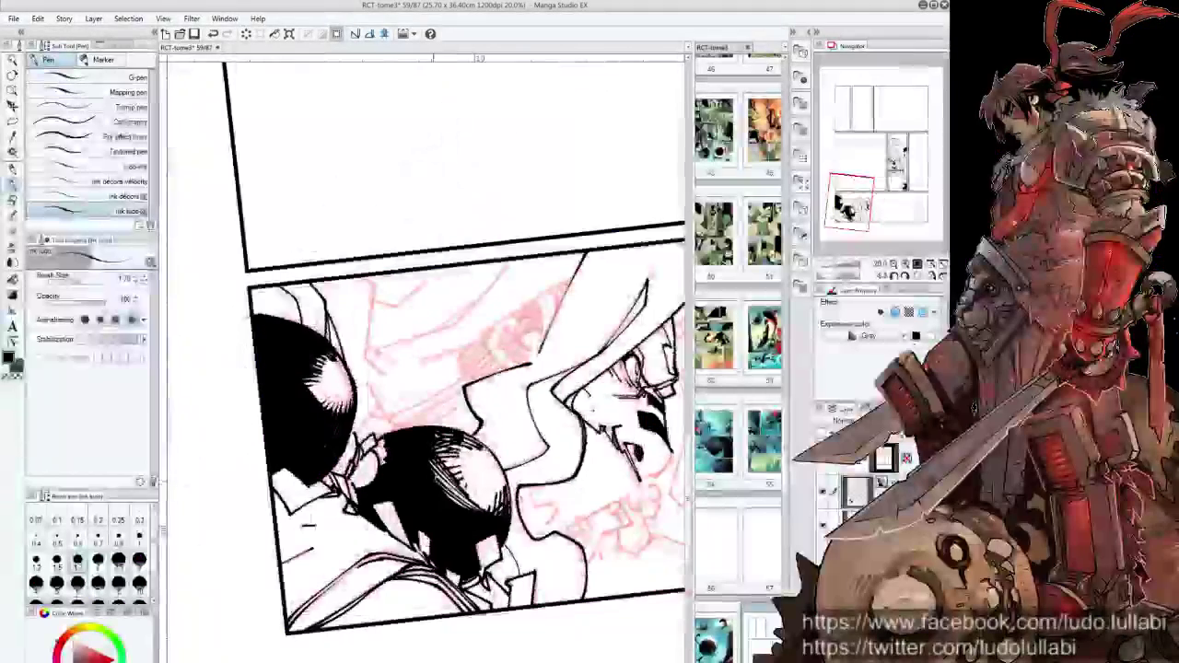
{"action": "mouse_move", "coordinate": [439, 455]}
{"action": "left_mouse_down"}
{"action": "mouse_move", "coordinate": [450, 503]}
{"action": "mouse_move", "coordinate": [494, 514]}
{"action": "left_mouse_up"}
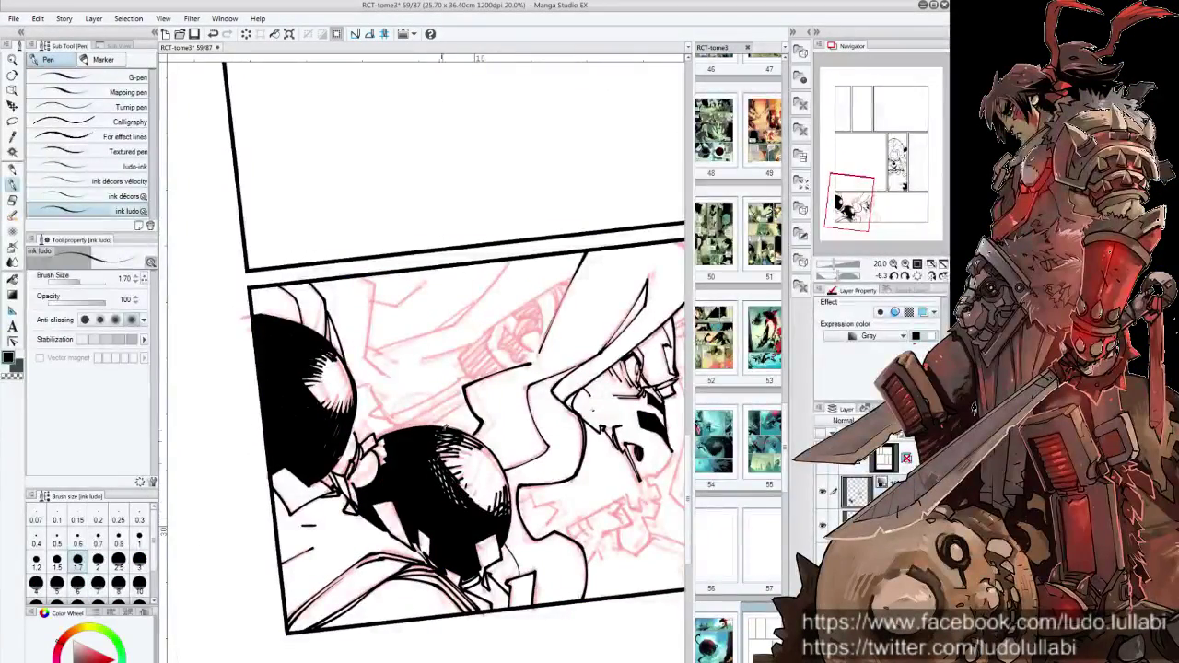
{"action": "mouse_move", "coordinate": [440, 442]}
{"action": "left_mouse_down"}
{"action": "mouse_move", "coordinate": [436, 458]}
{"action": "mouse_move", "coordinate": [457, 469]}
{"action": "left_mouse_up"}
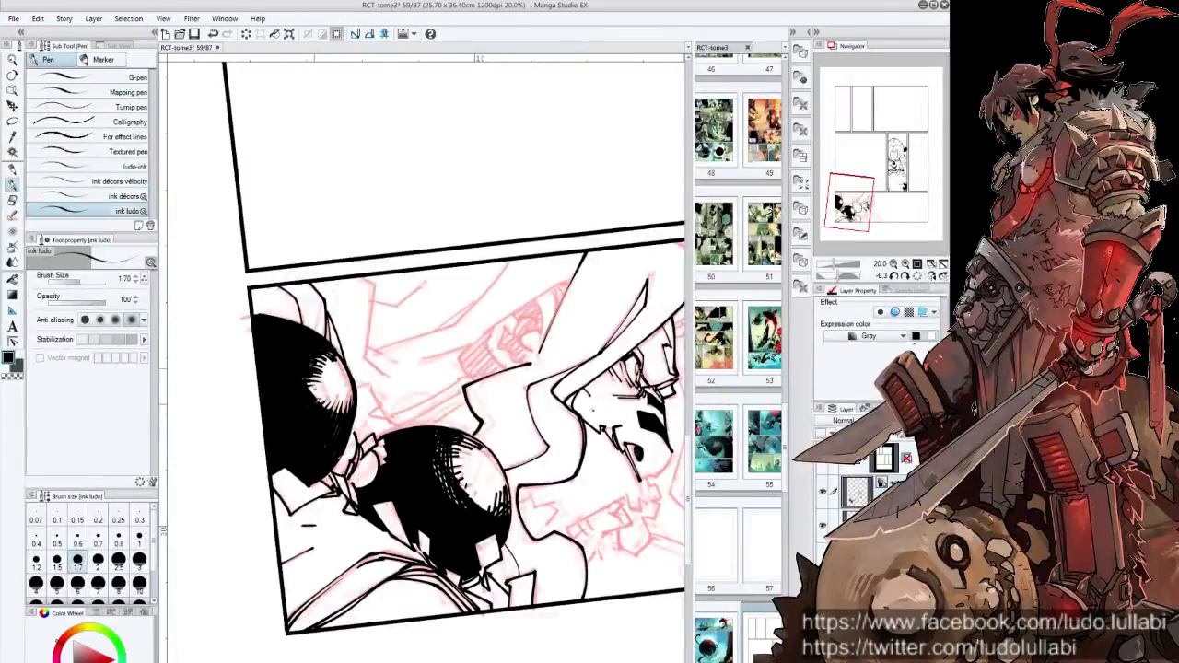
{"action": "left_click_drag", "start_coordinate": [321, 383], "coordinate": [315, 409]}
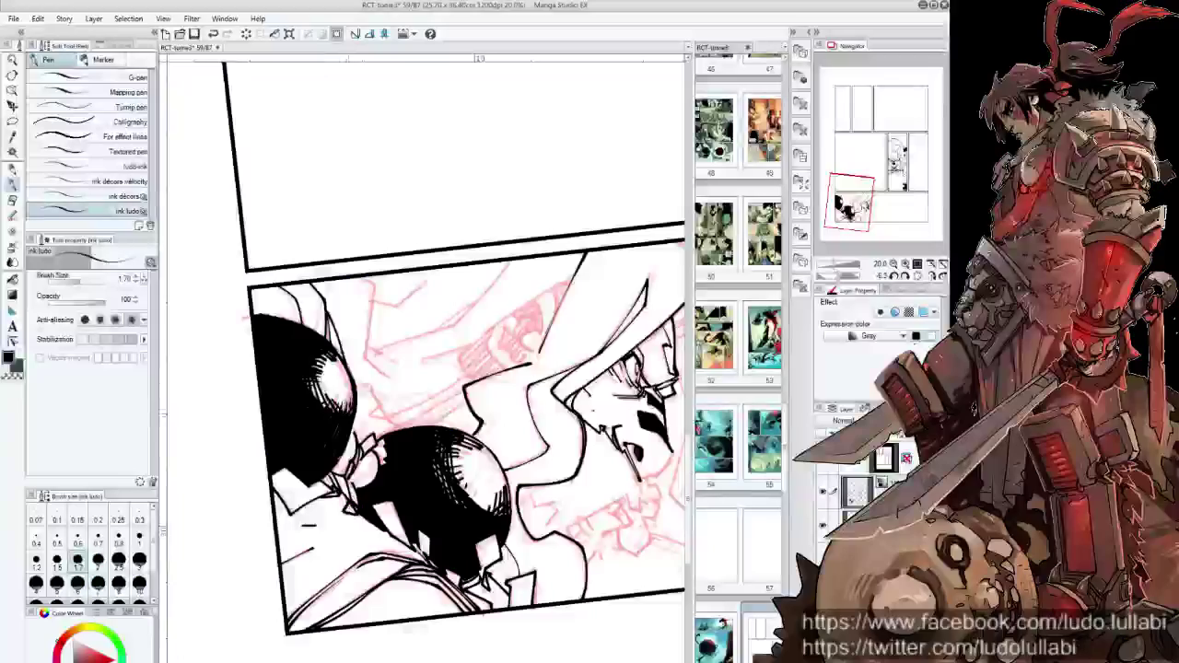
{"action": "left_click_drag", "start_coordinate": [451, 226], "coordinate": [514, 258]}
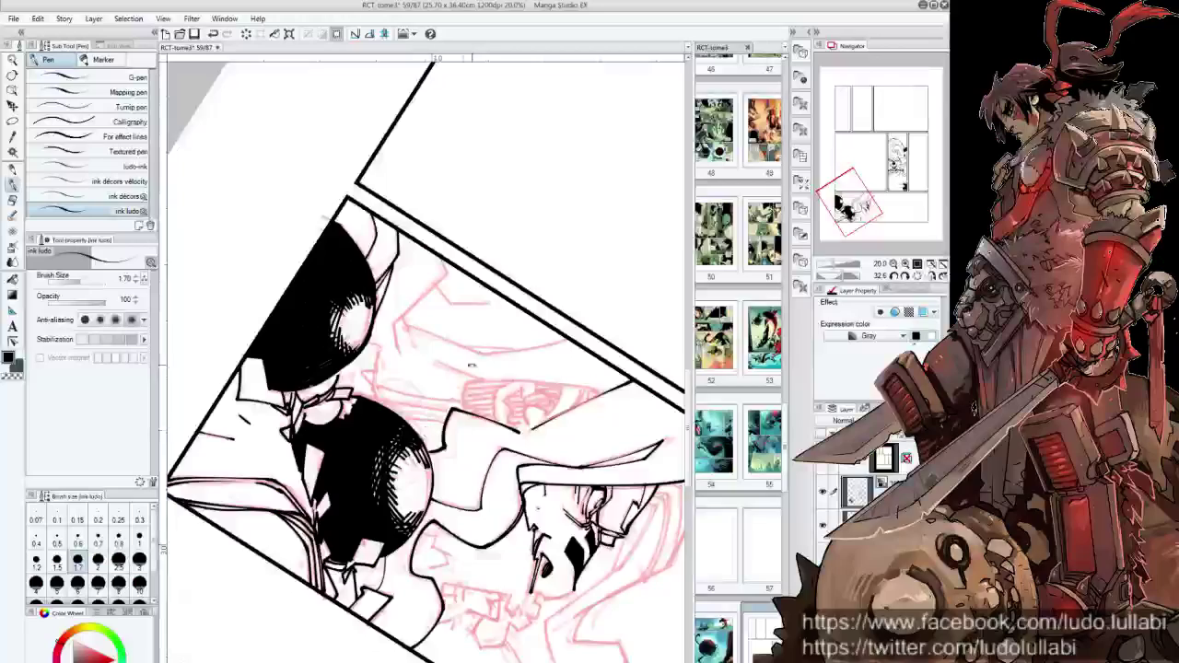
{"action": "key", "text": "ctrl+at"}
{"action": "left_click_drag", "start_coordinate": [481, 339], "coordinate": [495, 425]}
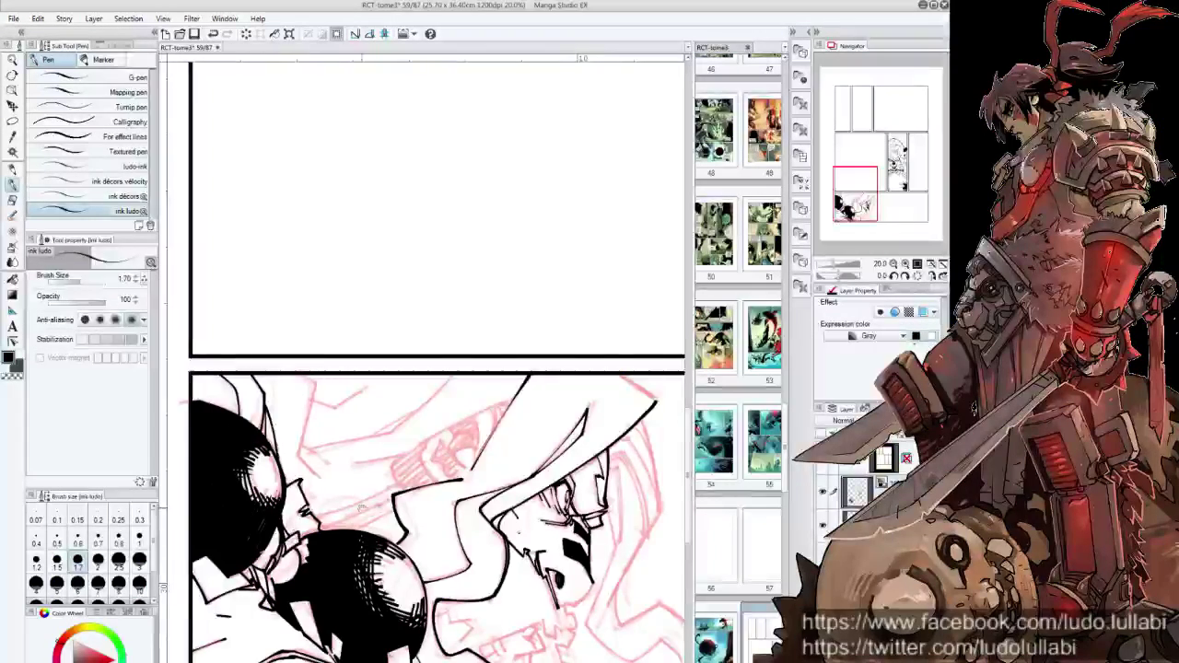
Ink the ear and cheek edge of the face beside the hooded figure
{"action": "left_click_drag", "start_coordinate": [290, 532], "coordinate": [457, 489]}
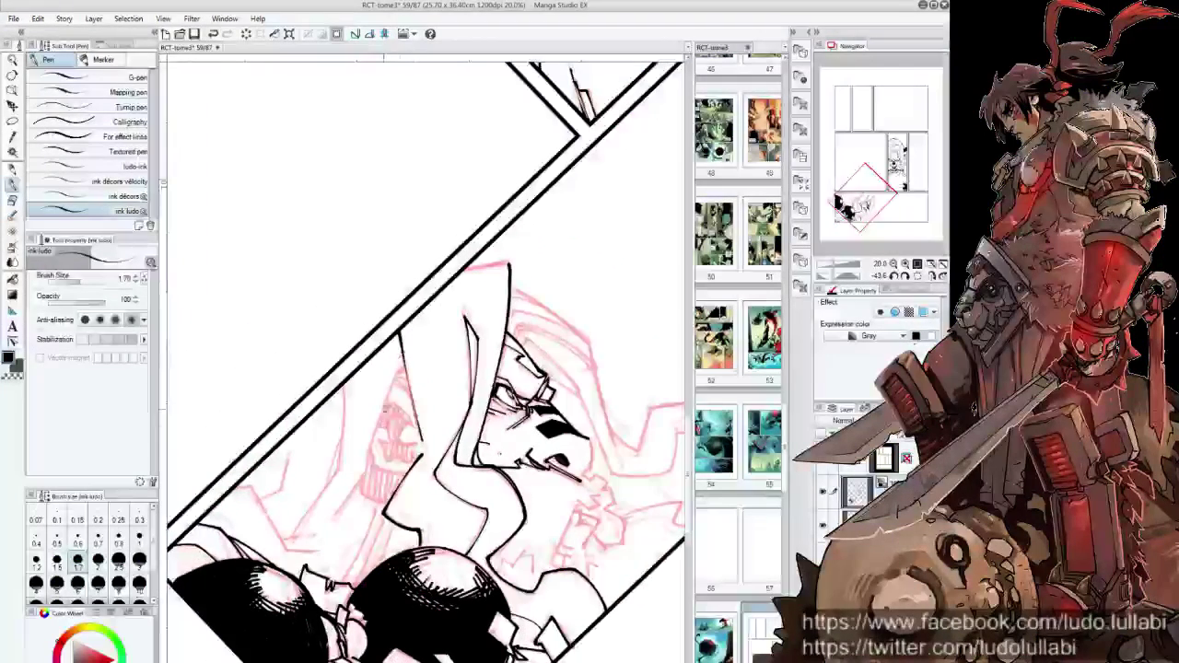
{"action": "mouse_move", "coordinate": [414, 413]}
{"action": "left_mouse_down"}
{"action": "mouse_move", "coordinate": [403, 439]}
{"action": "mouse_move", "coordinate": [416, 444]}
{"action": "left_mouse_up"}
{"action": "left_click_drag", "start_coordinate": [387, 387], "coordinate": [398, 410]}
{"action": "left_click_drag", "start_coordinate": [373, 461], "coordinate": [367, 479]}
{"action": "left_click_drag", "start_coordinate": [381, 422], "coordinate": [367, 463]}
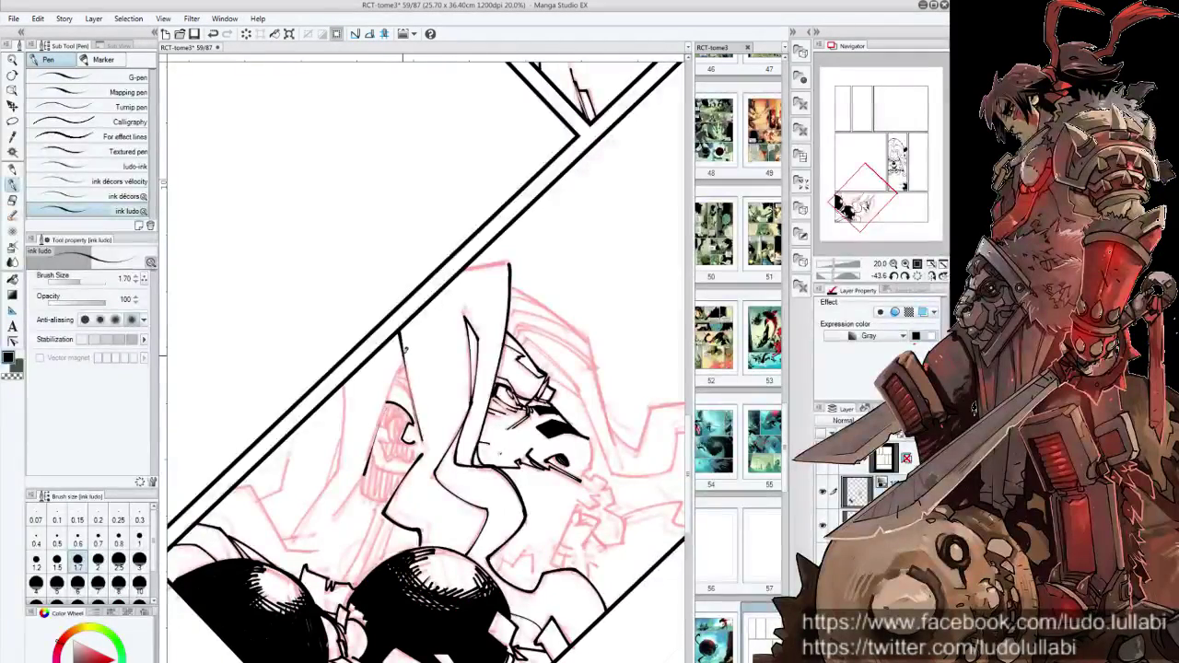
{"action": "left_click_drag", "start_coordinate": [395, 385], "coordinate": [365, 470]}
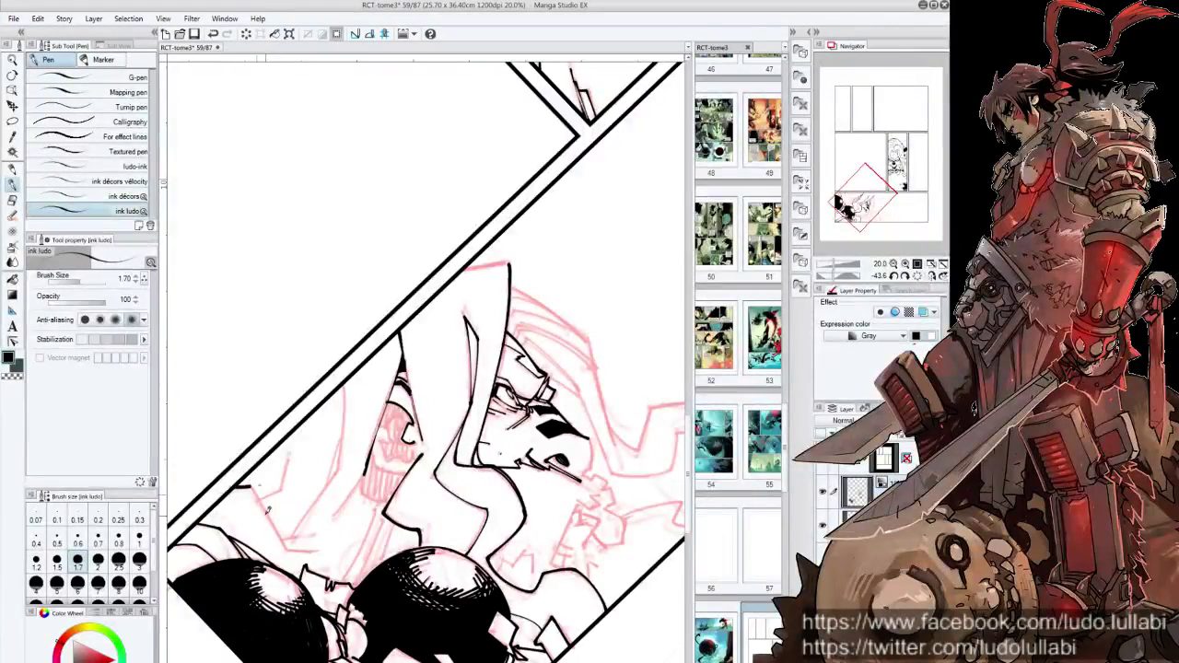
Add a vertical ink stroke left of the face and darken the eye with small strokes
{"action": "left_click_drag", "start_coordinate": [268, 508], "coordinate": [208, 371]}
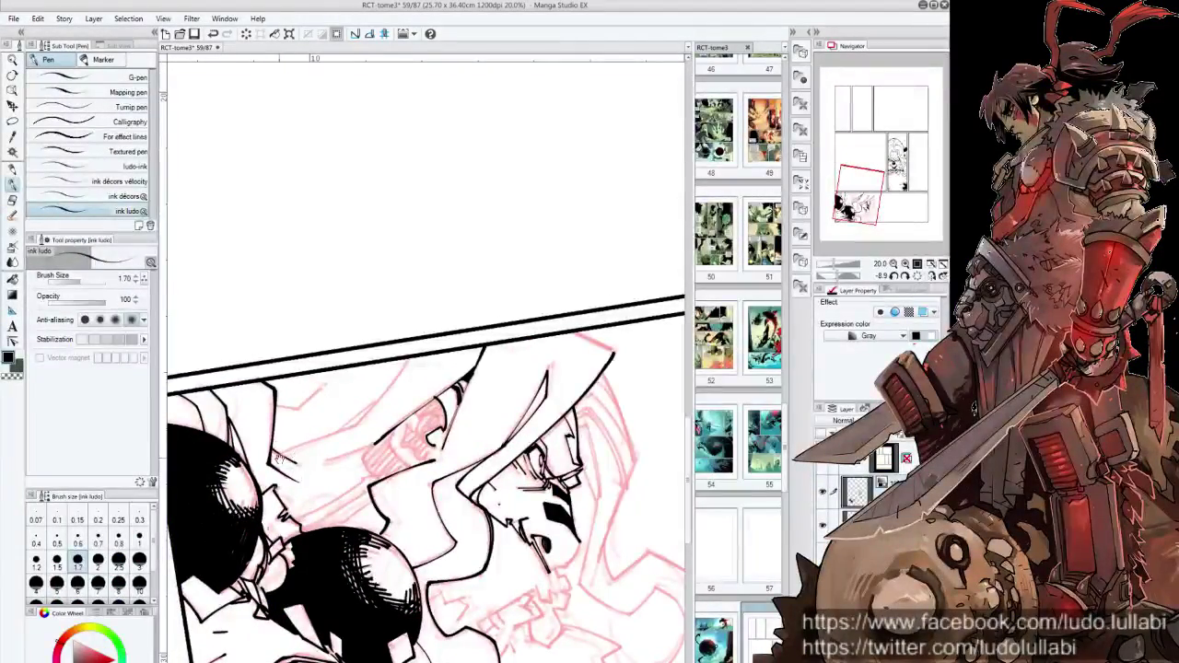
{"action": "left_click_drag", "start_coordinate": [276, 458], "coordinate": [527, 150]}
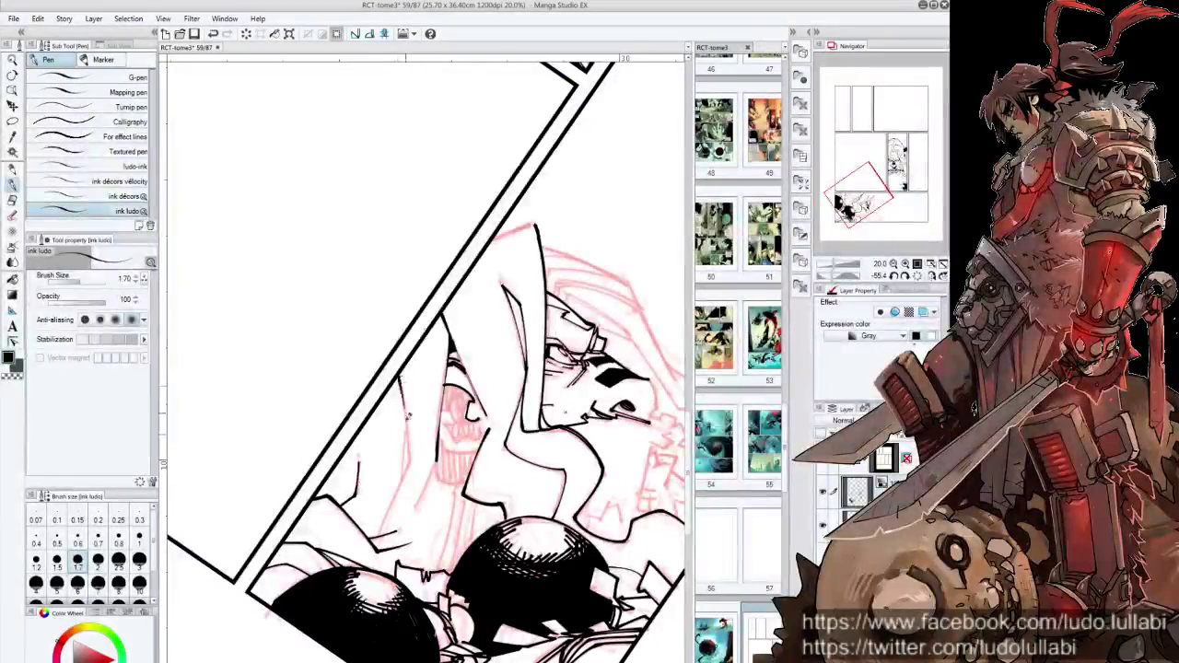
{"action": "left_click_drag", "start_coordinate": [409, 410], "coordinate": [380, 528]}
{"action": "left_click_drag", "start_coordinate": [403, 463], "coordinate": [398, 473]}
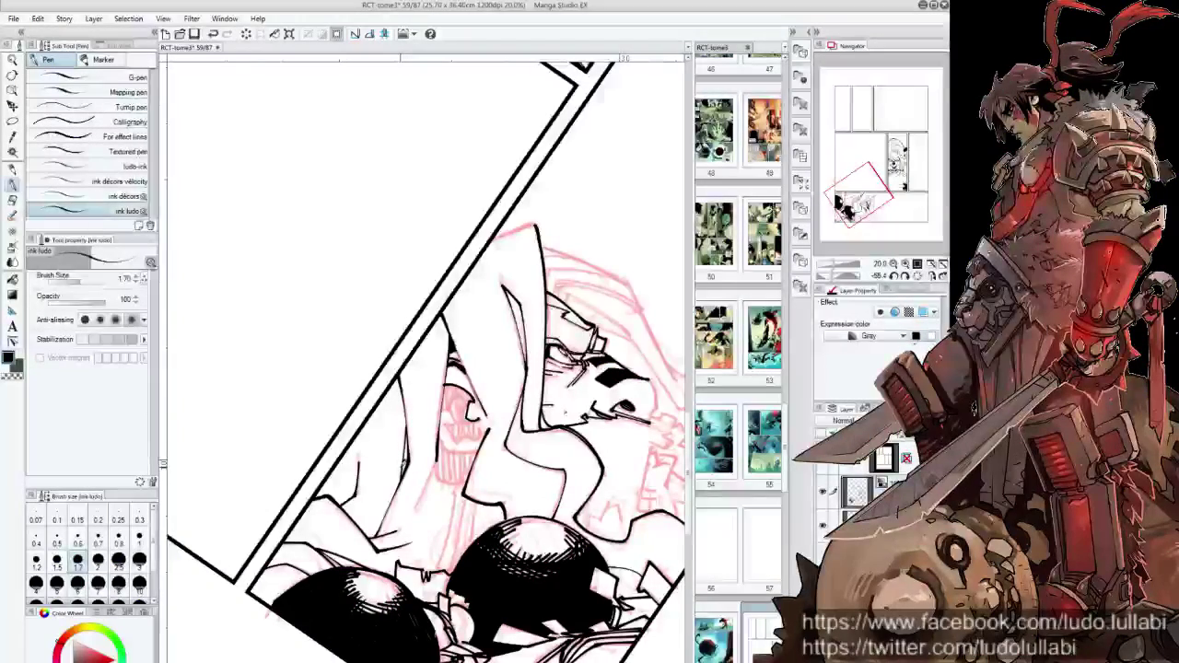
{"action": "key", "text": "ctrl+at"}
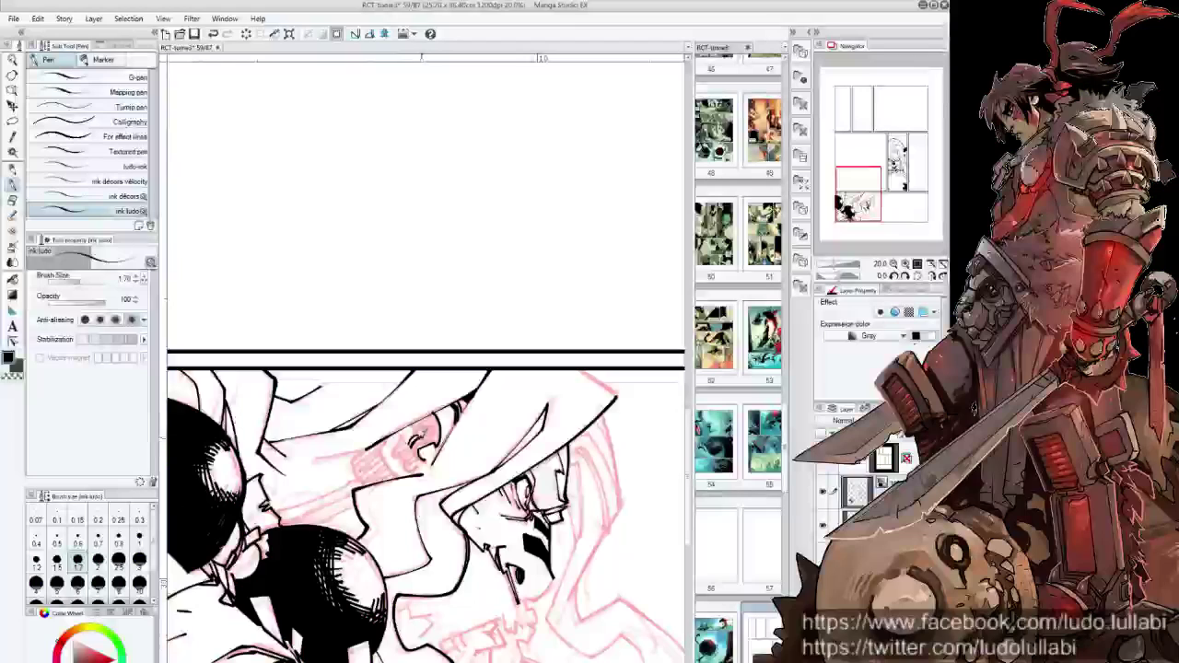
{"action": "left_click_drag", "start_coordinate": [411, 443], "coordinate": [423, 454]}
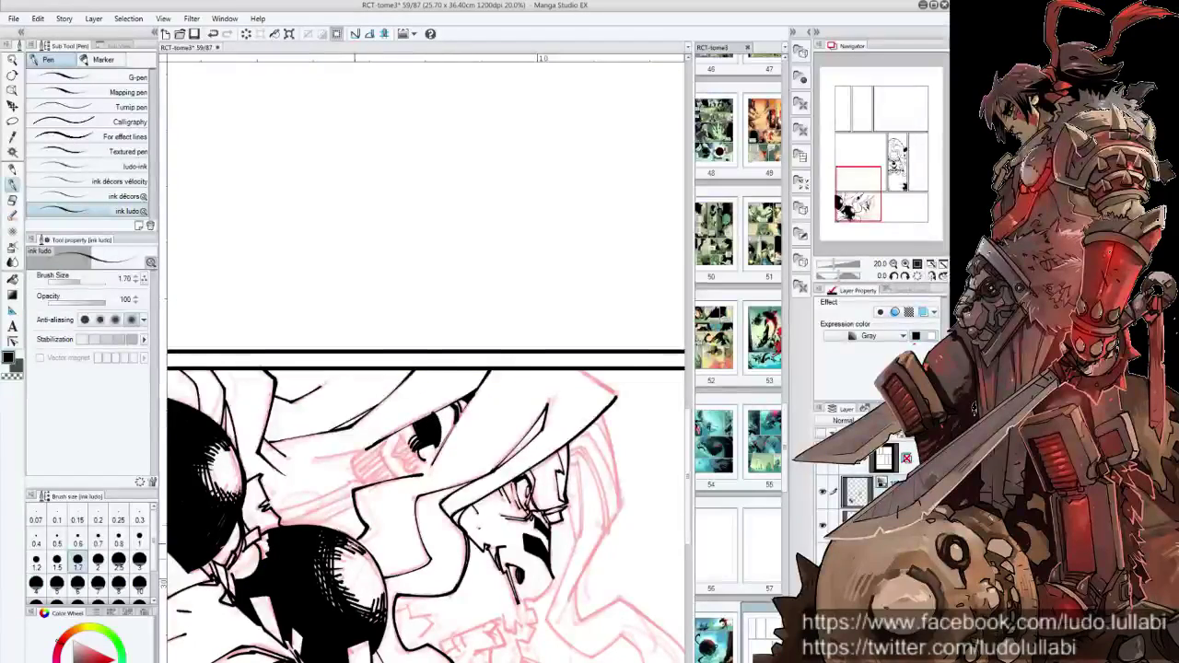
{"action": "key", "text": "minus"}
{"action": "key", "text": "minus"}
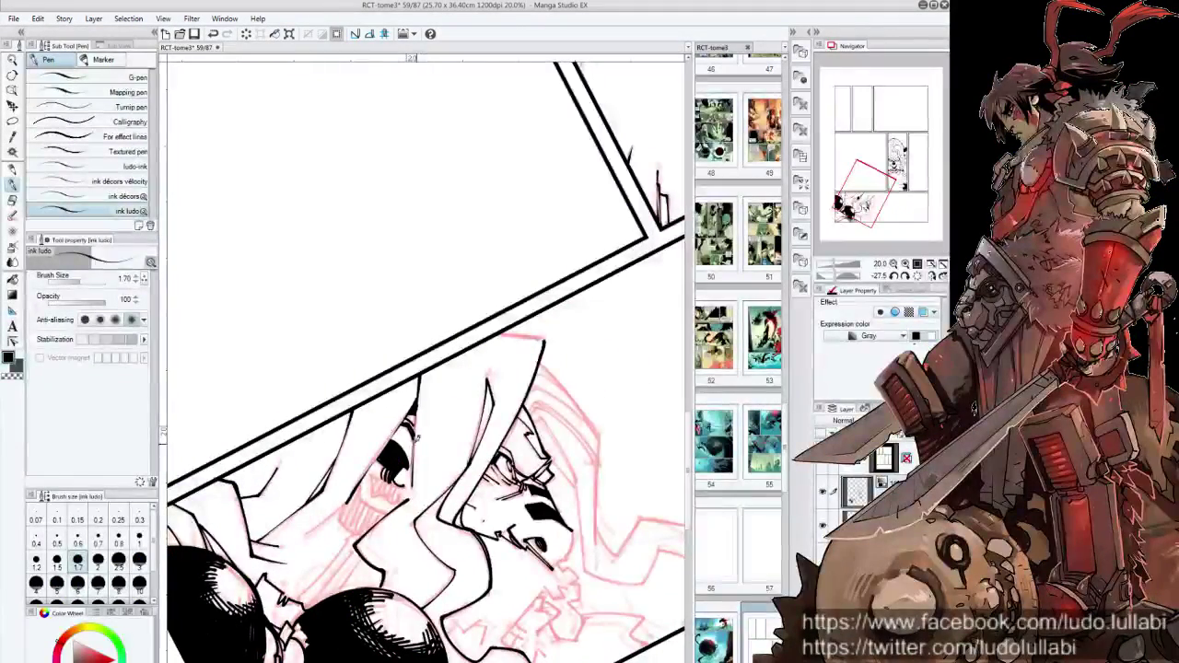
{"action": "scroll", "coordinate": [424, 359], "scroll_direction": "down", "scroll_amount": 3}
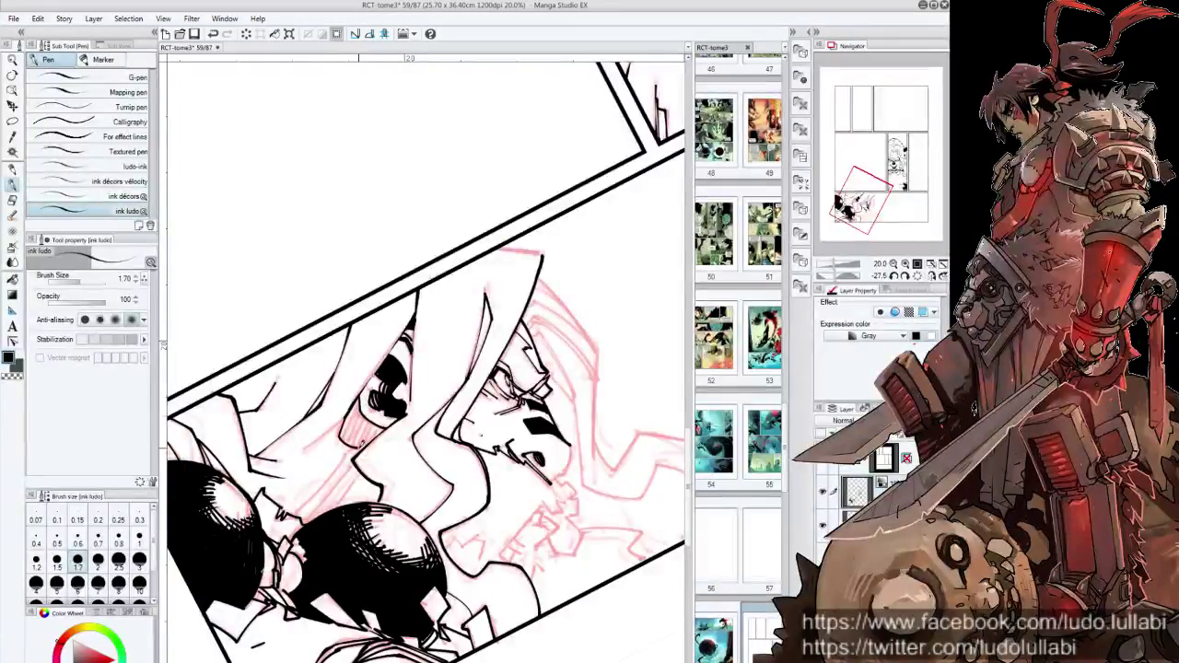
Ink small strokes on the hooded figure's face, chin, beard and collar
{"action": "key", "text": "minus"}
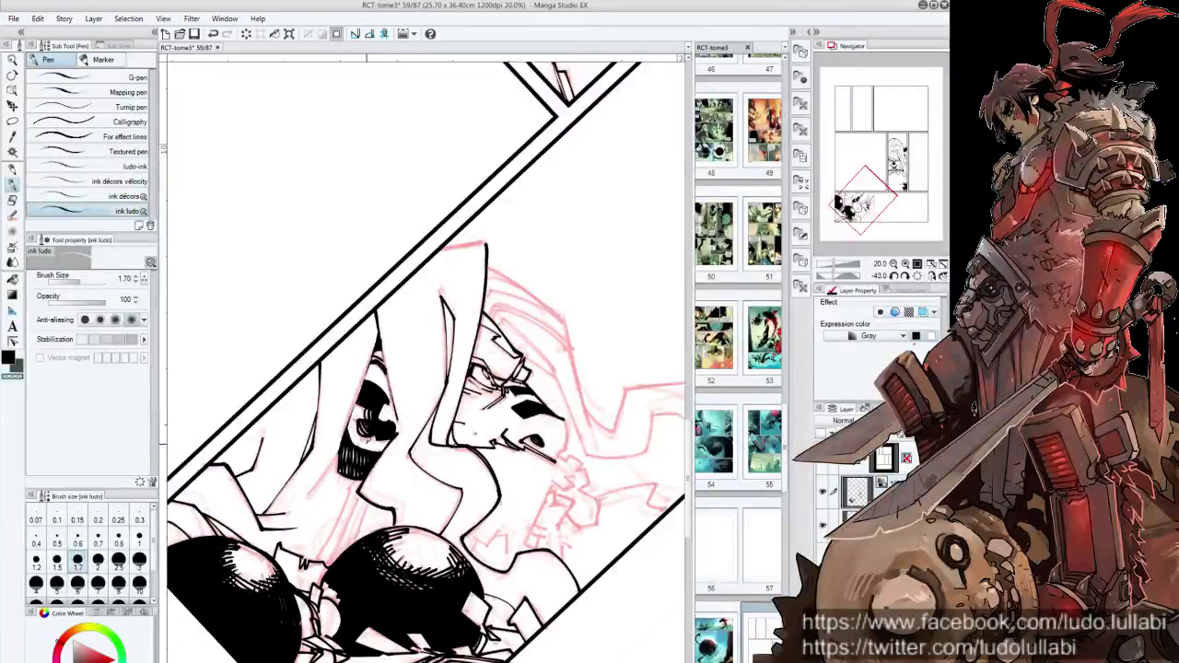
{"action": "mouse_move", "coordinate": [335, 473]}
{"action": "left_mouse_down"}
{"action": "mouse_move", "coordinate": [372, 495]}
{"action": "mouse_move", "coordinate": [287, 469]}
{"action": "left_mouse_up"}
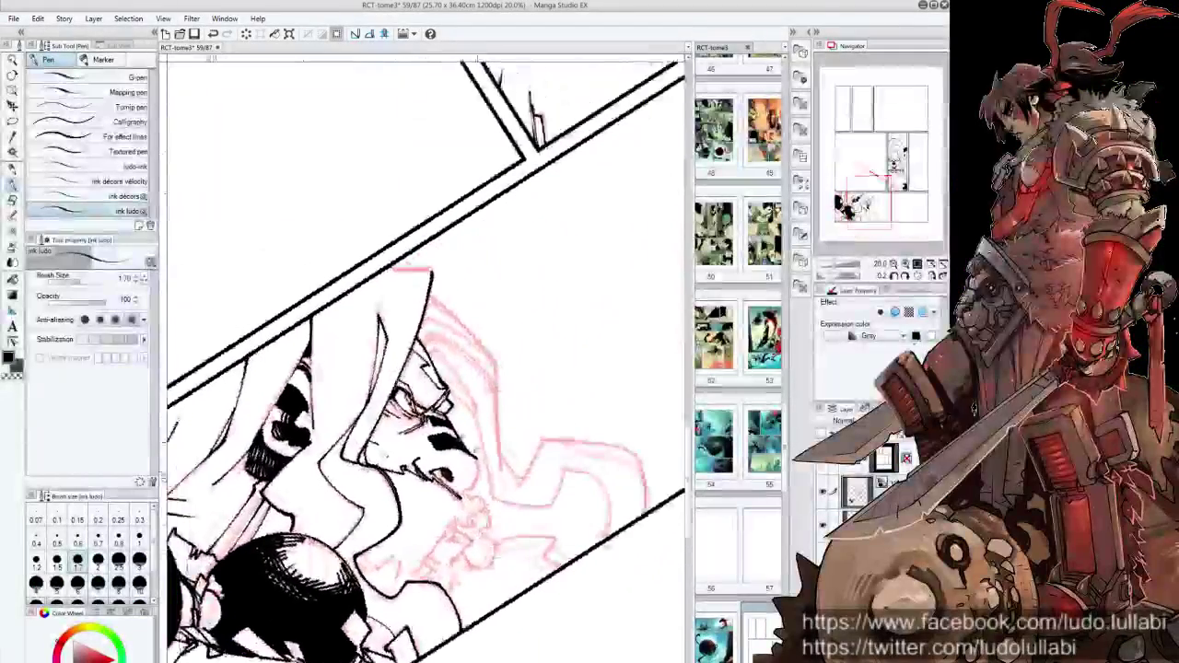
{"action": "left_click_drag", "start_coordinate": [479, 450], "coordinate": [474, 488]}
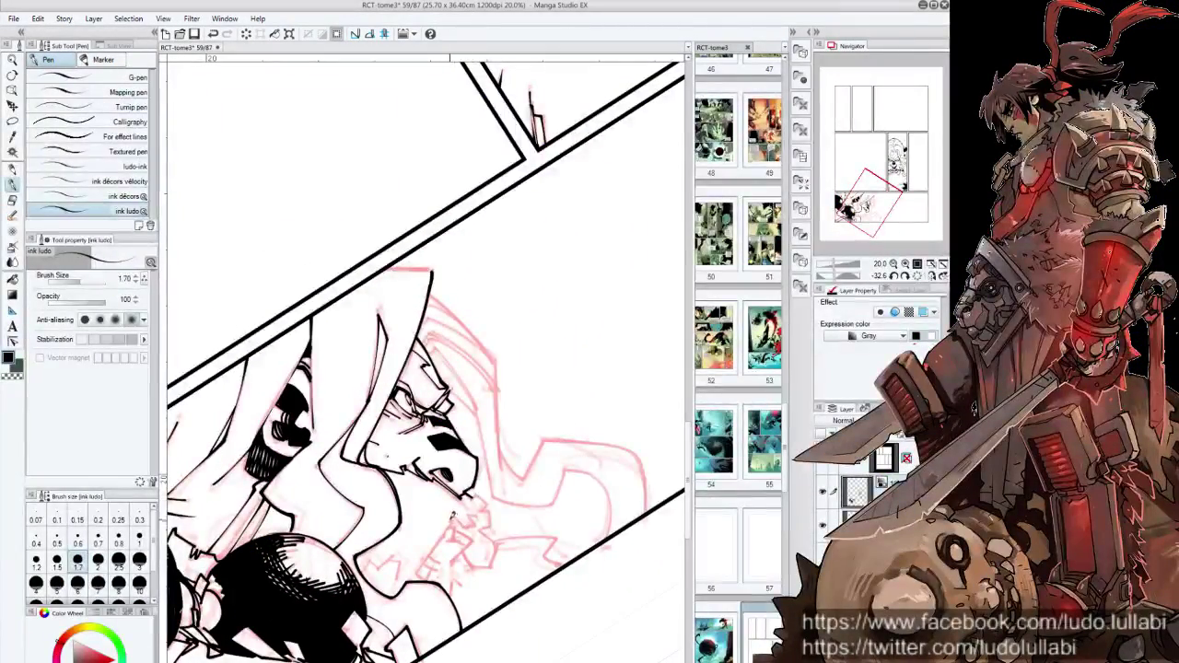
{"action": "mouse_move", "coordinate": [453, 515]}
{"action": "left_mouse_down"}
{"action": "mouse_move", "coordinate": [479, 512]}
{"action": "mouse_move", "coordinate": [484, 490]}
{"action": "mouse_move", "coordinate": [472, 489]}
{"action": "left_mouse_up"}
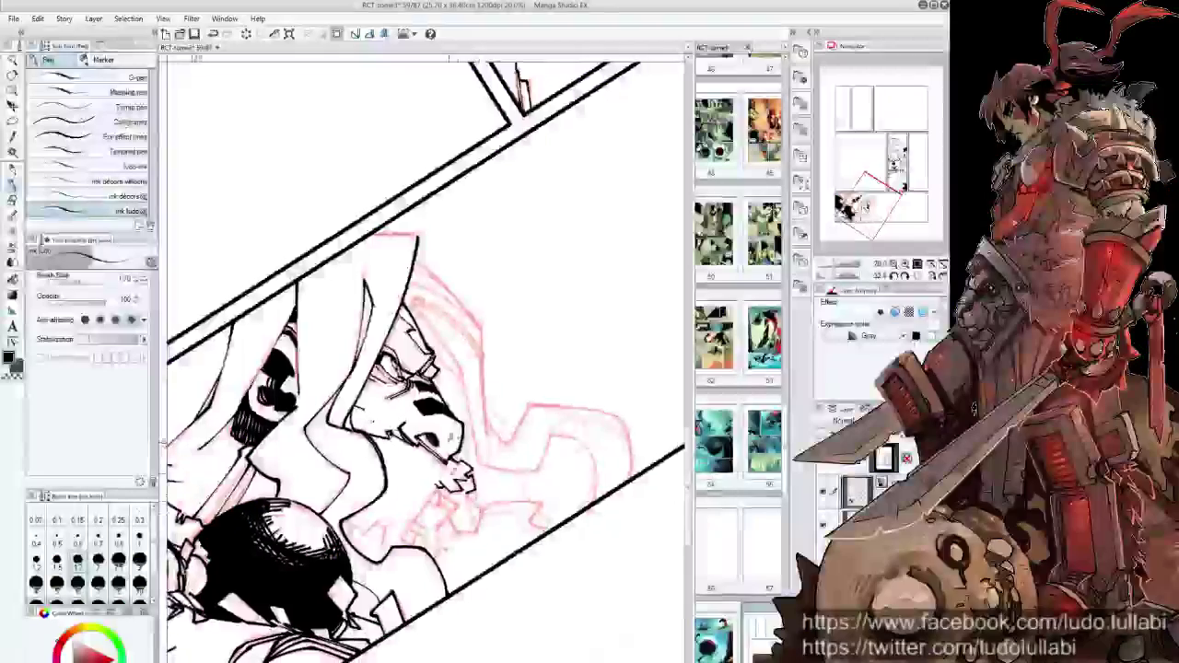
{"action": "left_click_drag", "start_coordinate": [476, 539], "coordinate": [472, 516]}
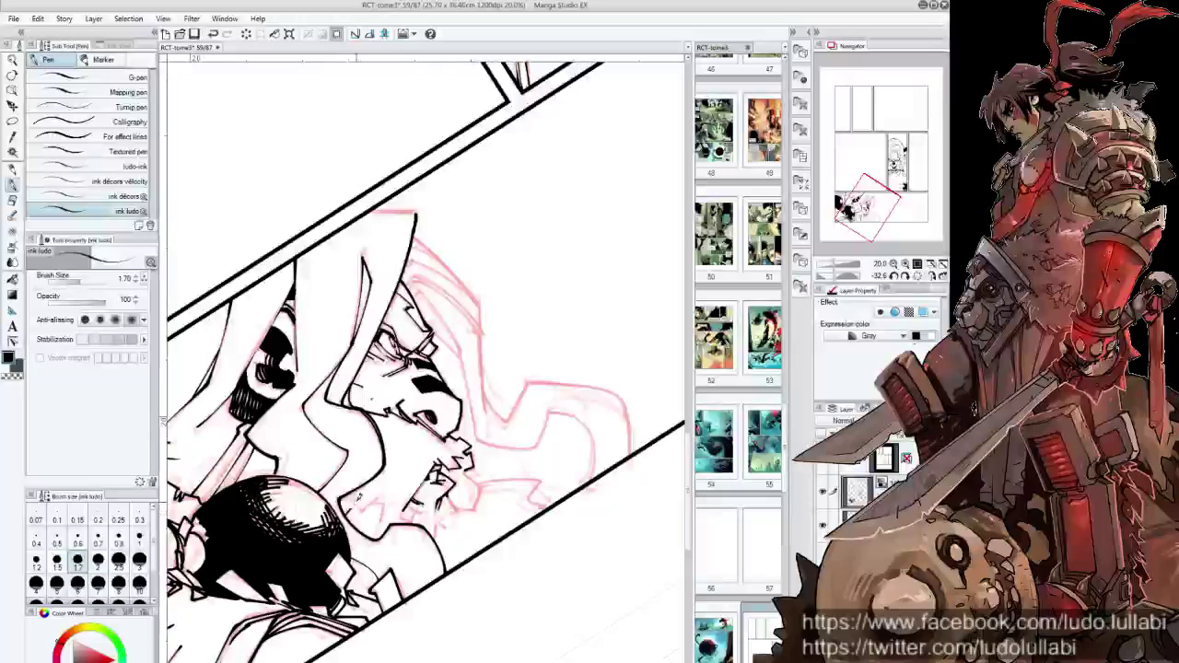
{"action": "mouse_move", "coordinate": [355, 502]}
{"action": "left_mouse_down"}
{"action": "mouse_move", "coordinate": [381, 493]}
{"action": "mouse_move", "coordinate": [385, 516]}
{"action": "left_mouse_up"}
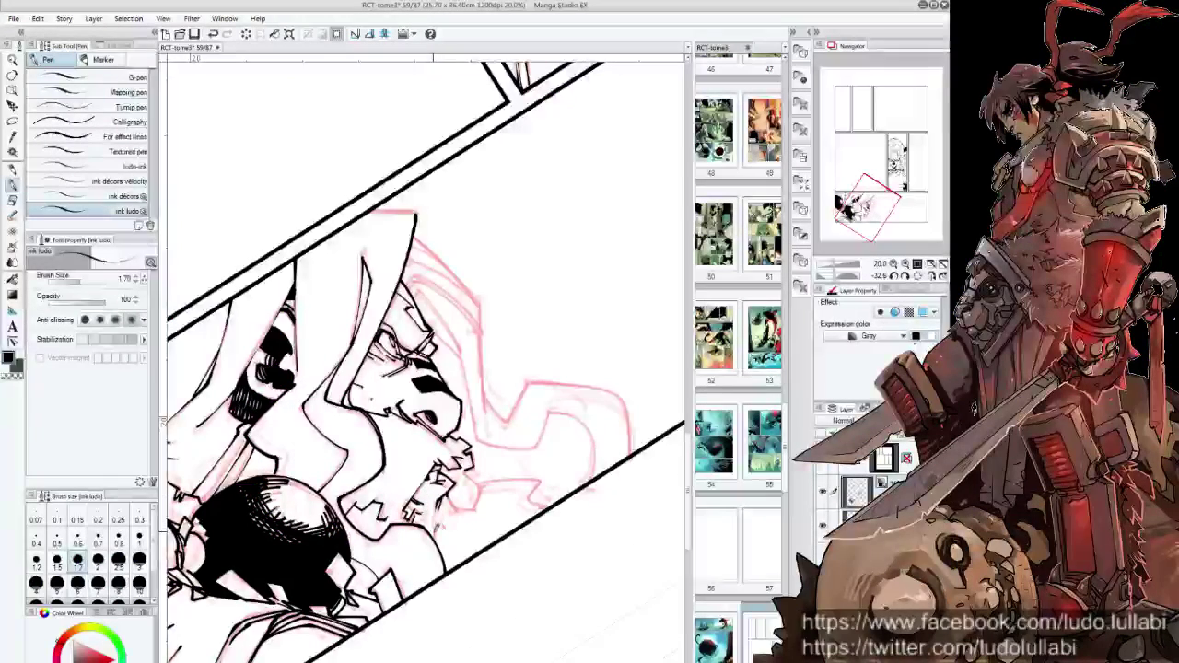
{"action": "left_click_drag", "start_coordinate": [444, 475], "coordinate": [463, 505]}
{"action": "key", "text": "ctrl+at"}
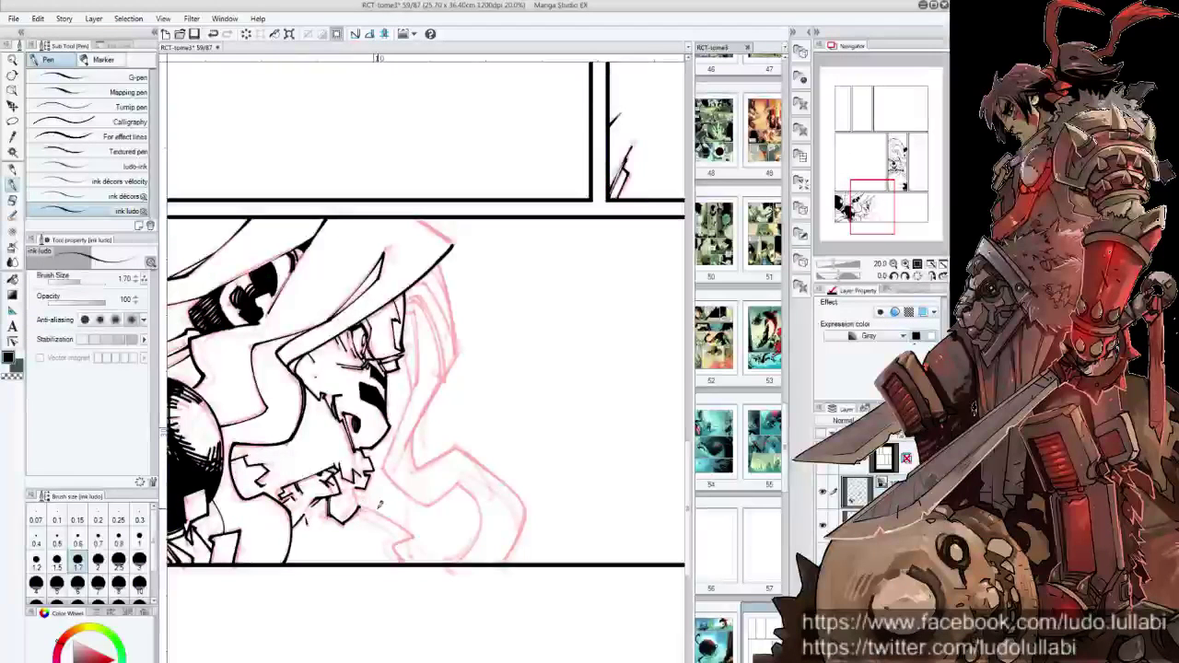
{"action": "left_click_drag", "start_coordinate": [410, 532], "coordinate": [400, 544]}
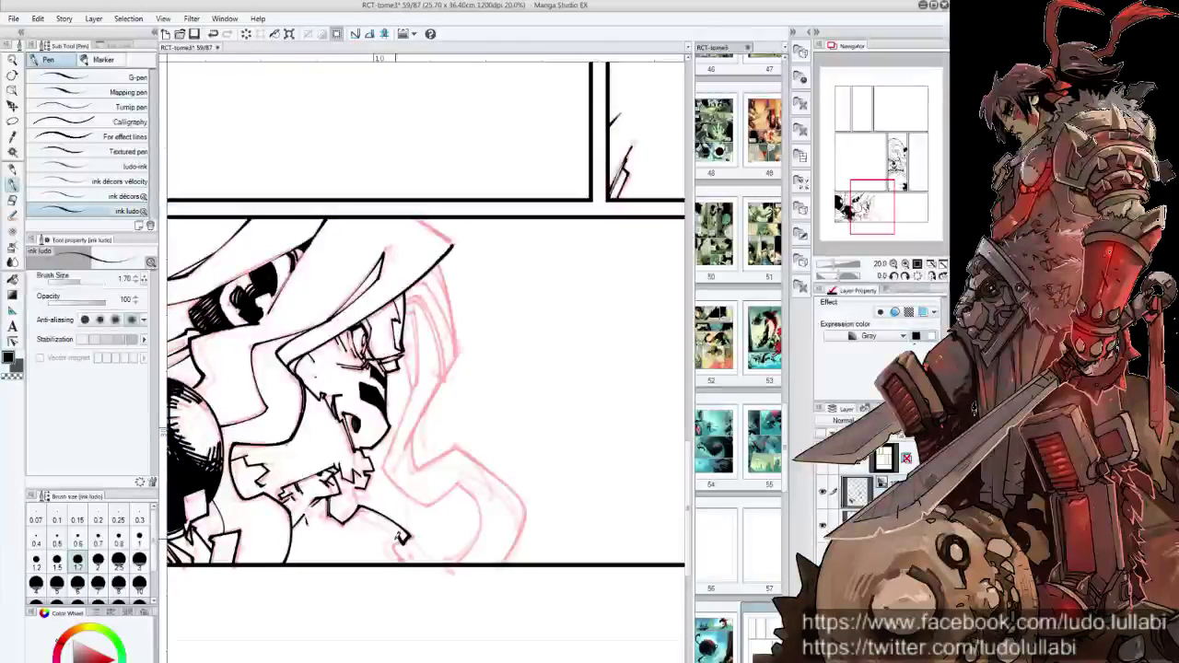
{"action": "key", "text": "minus"}
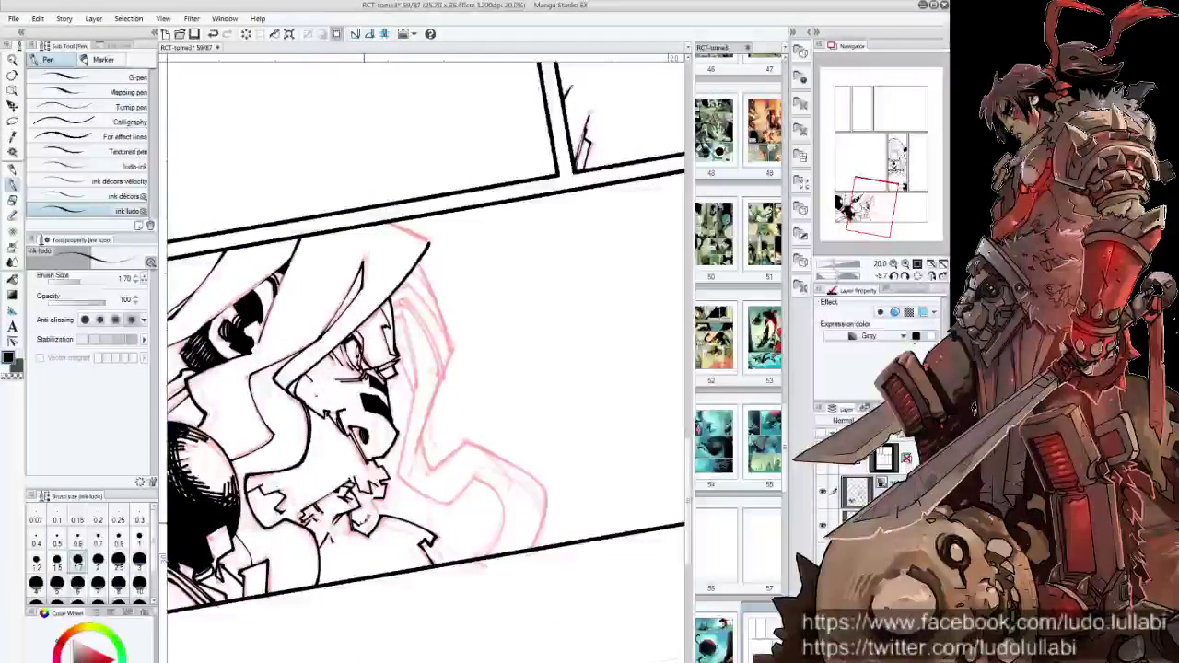
{"action": "left_click_drag", "start_coordinate": [364, 498], "coordinate": [379, 522]}
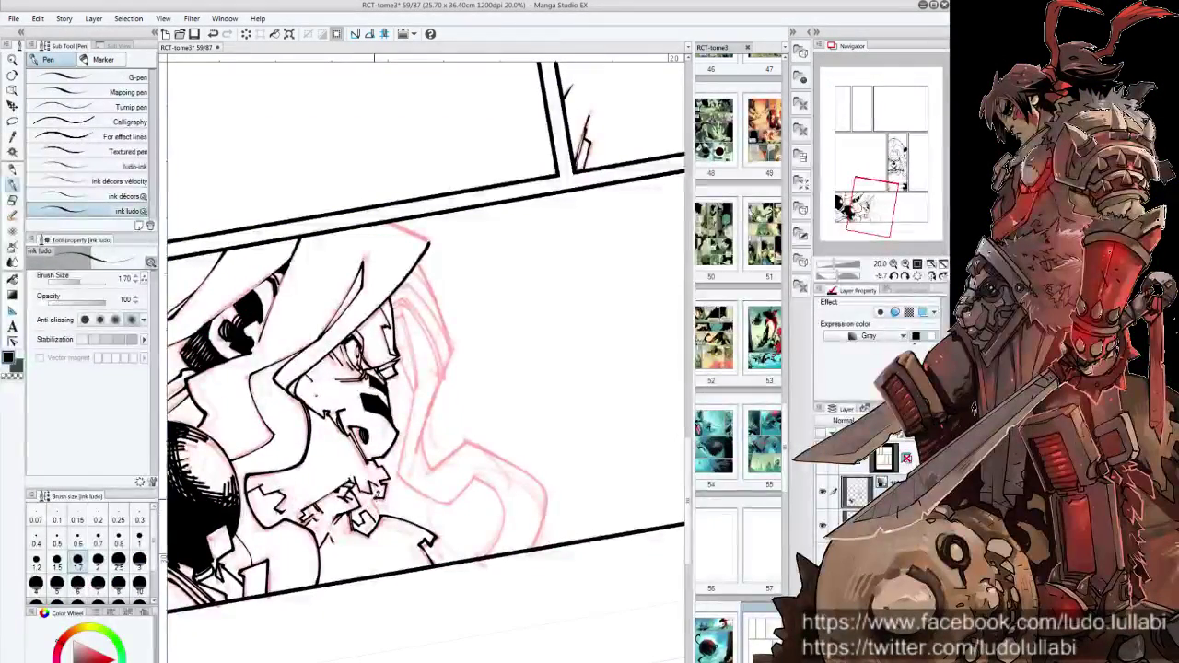
Redraw the hat's right edge with a thicker line down to its lower point
{"action": "left_click_drag", "start_coordinate": [482, 408], "coordinate": [451, 430]}
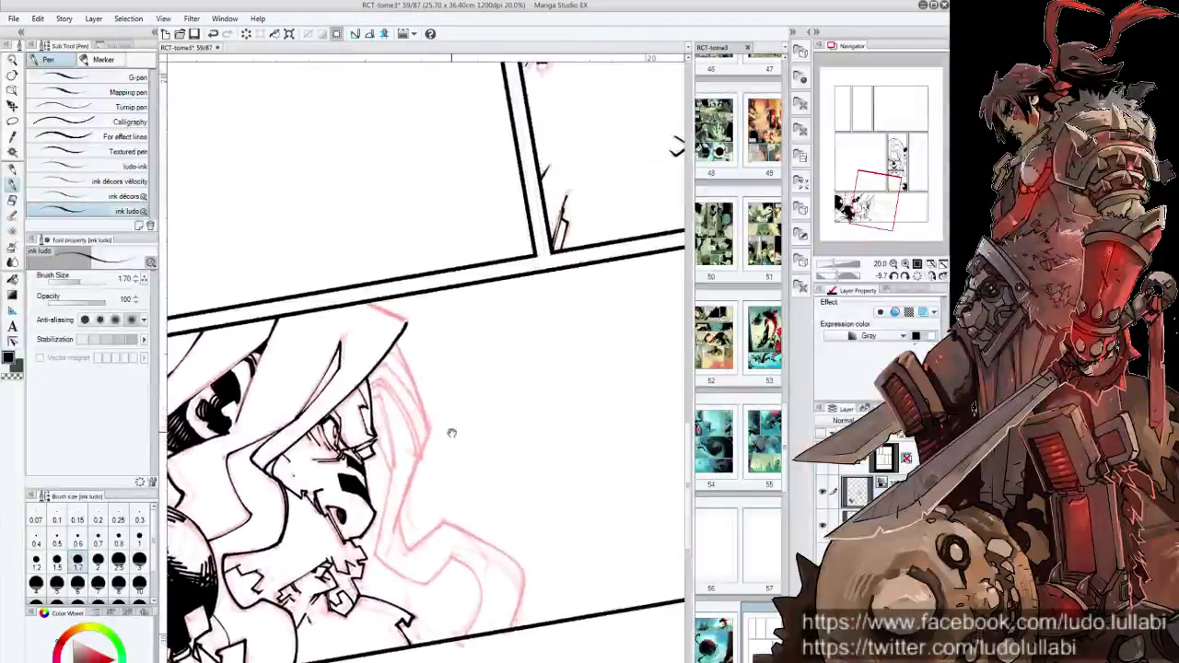
{"action": "mouse_move", "coordinate": [431, 311]}
{"action": "left_mouse_down"}
{"action": "mouse_move", "coordinate": [446, 376]}
{"action": "mouse_move", "coordinate": [455, 347]}
{"action": "mouse_move", "coordinate": [368, 324]}
{"action": "mouse_move", "coordinate": [397, 402]}
{"action": "left_mouse_up"}
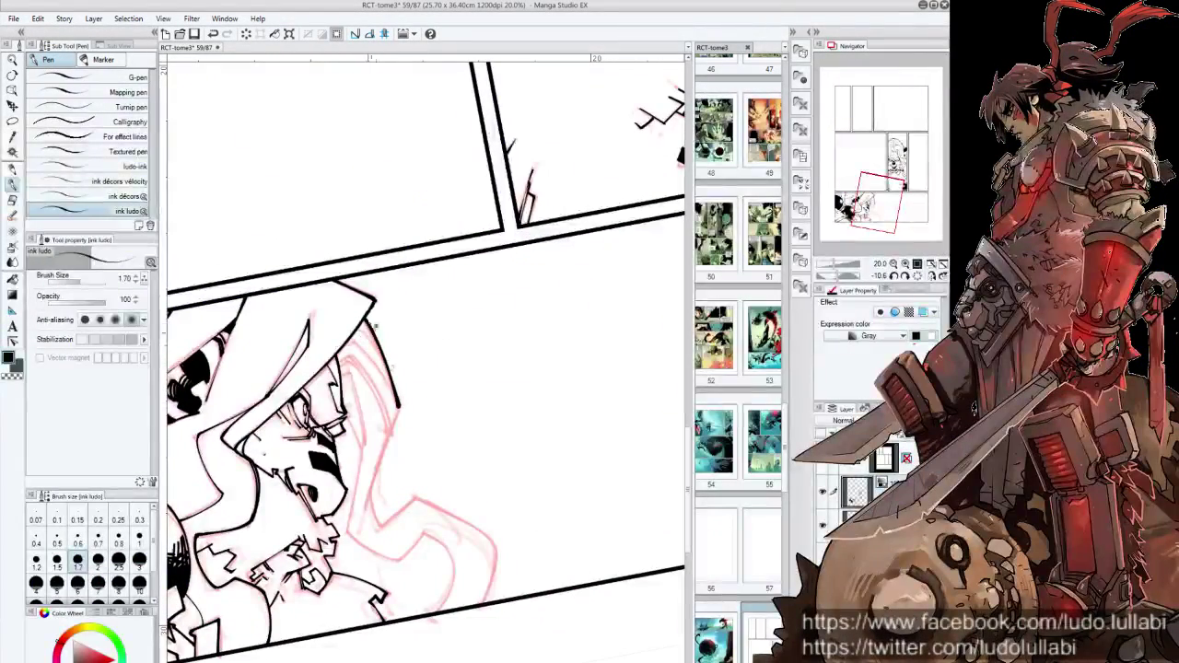
{"action": "left_click_drag", "start_coordinate": [374, 326], "coordinate": [385, 398]}
{"action": "mouse_move", "coordinate": [387, 446]}
{"action": "left_mouse_down"}
{"action": "mouse_move", "coordinate": [402, 403]}
{"action": "mouse_move", "coordinate": [375, 481]}
{"action": "left_mouse_up"}
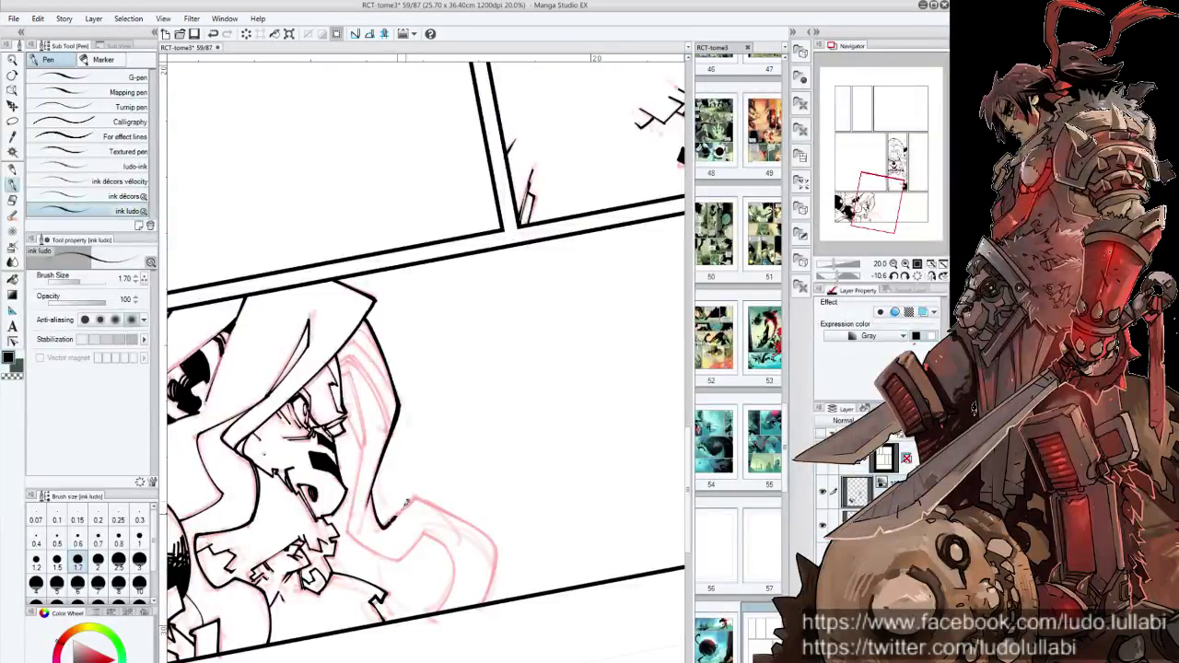
{"action": "left_click_drag", "start_coordinate": [382, 525], "coordinate": [427, 500]}
{"action": "left_click_drag", "start_coordinate": [448, 378], "coordinate": [338, 454]}
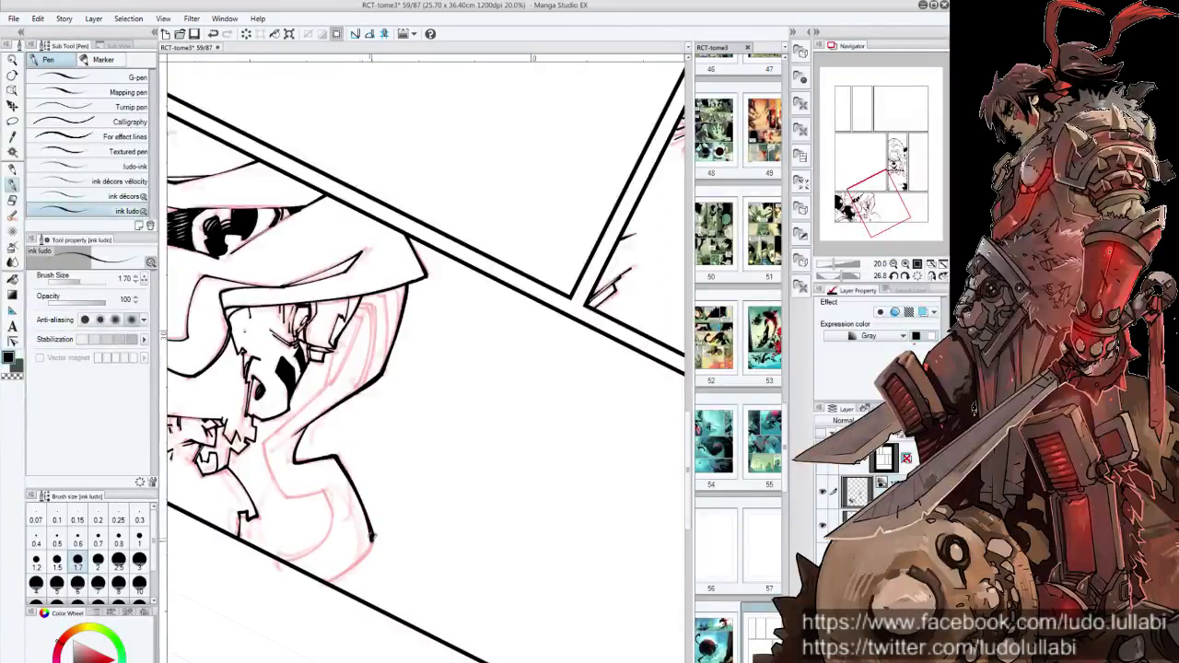
{"action": "left_click_drag", "start_coordinate": [372, 534], "coordinate": [483, 571]}
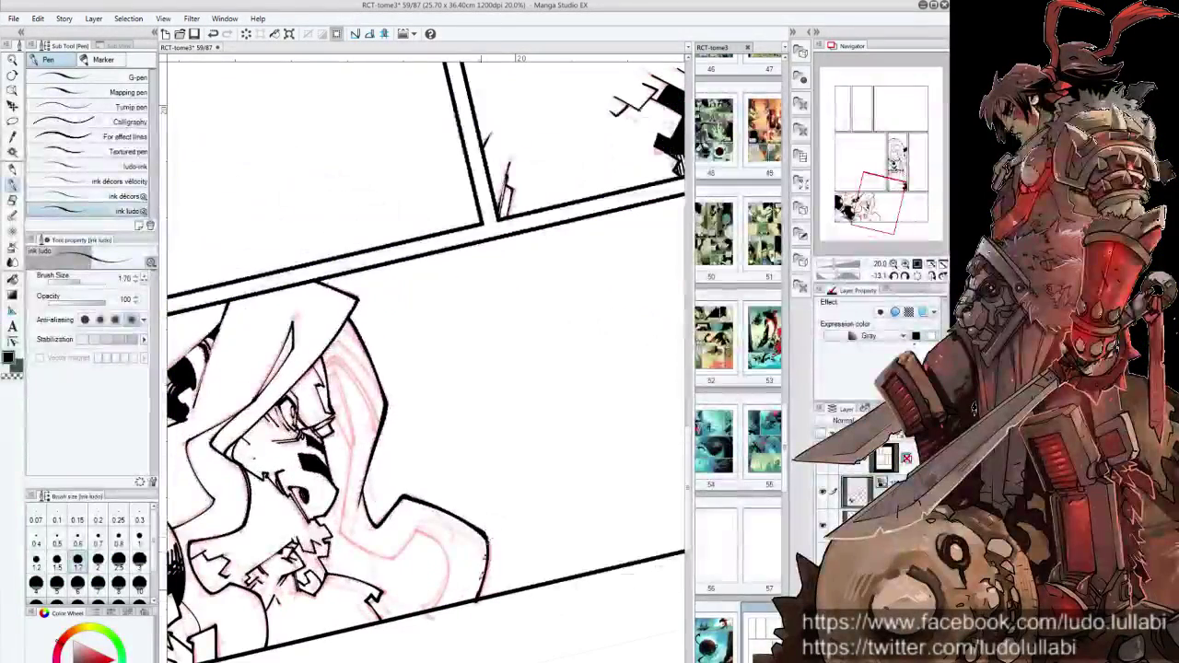
{"action": "left_click_drag", "start_coordinate": [421, 448], "coordinate": [465, 490]}
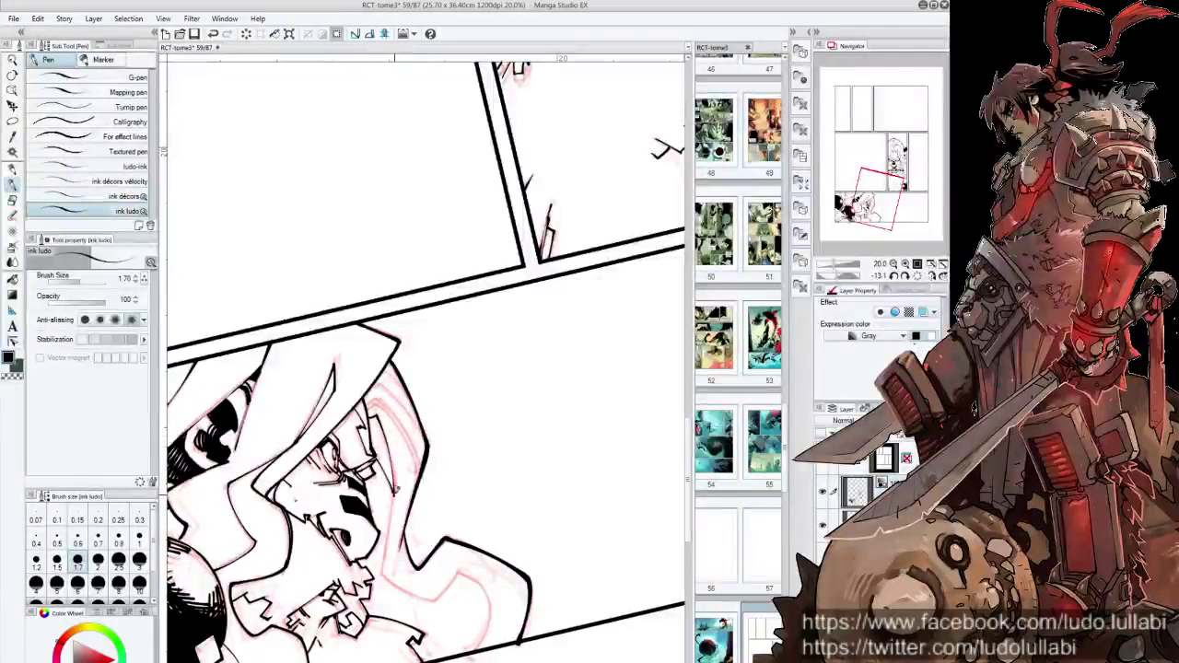
{"action": "left_click_drag", "start_coordinate": [396, 490], "coordinate": [378, 361]}
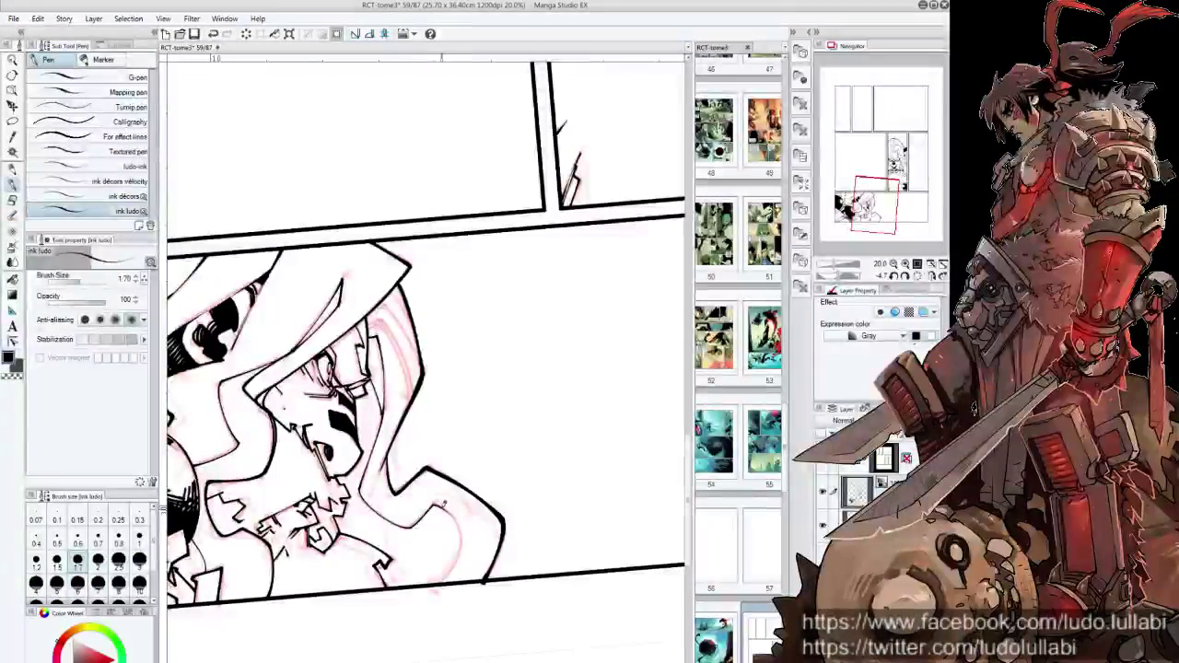
{"action": "scroll", "coordinate": [442, 578], "scroll_direction": "up", "scroll_amount": 3}
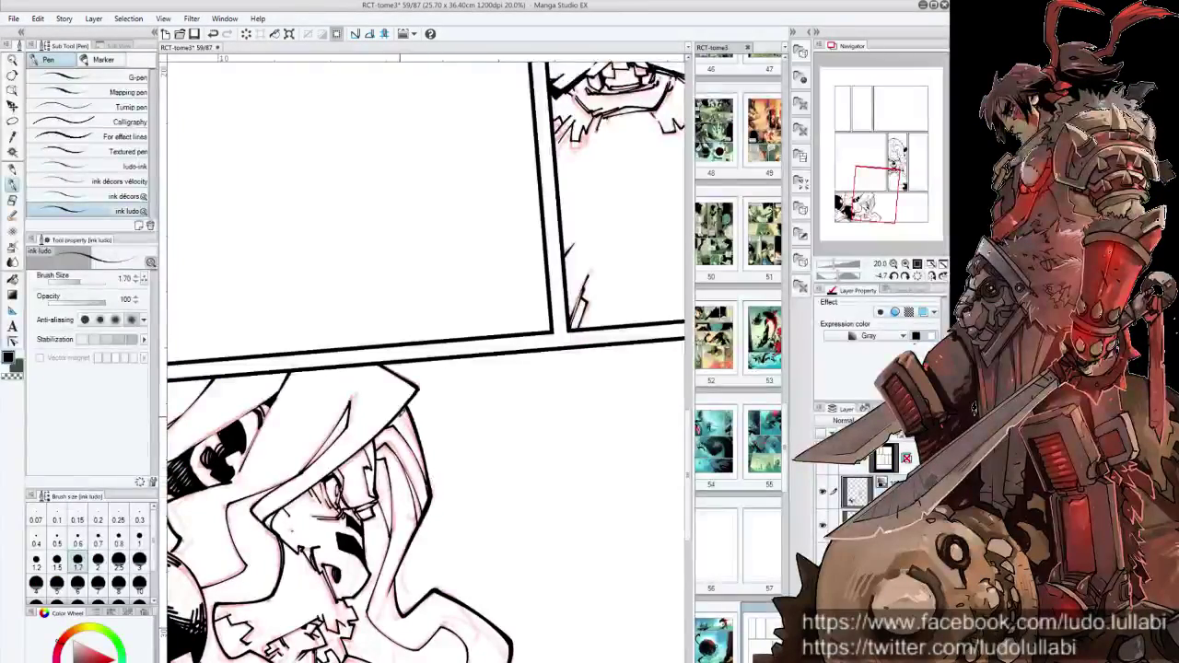
{"action": "mouse_move", "coordinate": [421, 433]}
{"action": "left_mouse_down"}
{"action": "mouse_move", "coordinate": [530, 408]}
{"action": "mouse_move", "coordinate": [517, 399]}
{"action": "left_mouse_up"}
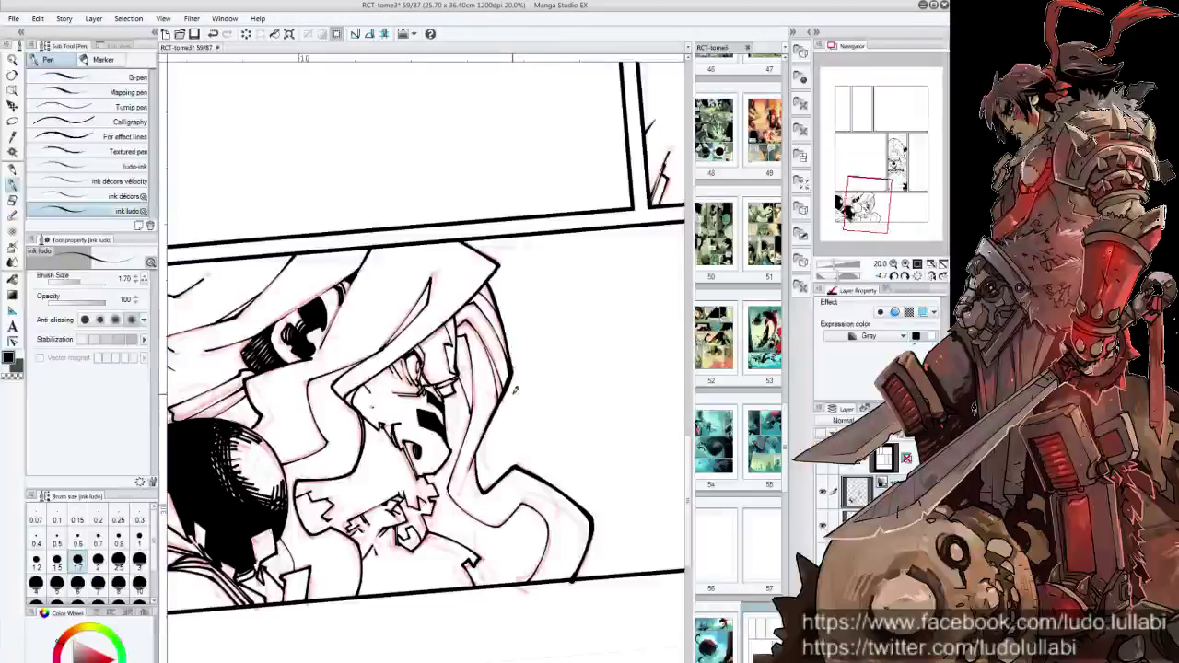
{"action": "left_click_drag", "start_coordinate": [515, 390], "coordinate": [542, 423]}
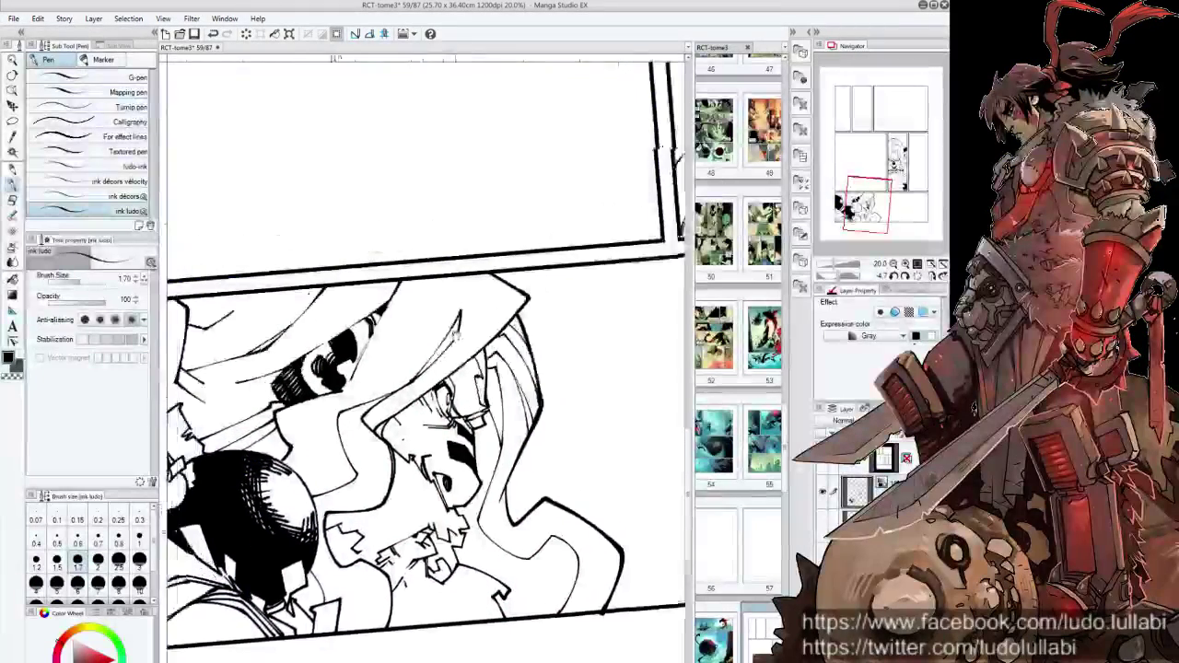
Add short hatch marks by the hooded figure's eye and on its collar and jaw
{"action": "key", "text": "ctrl+@"}
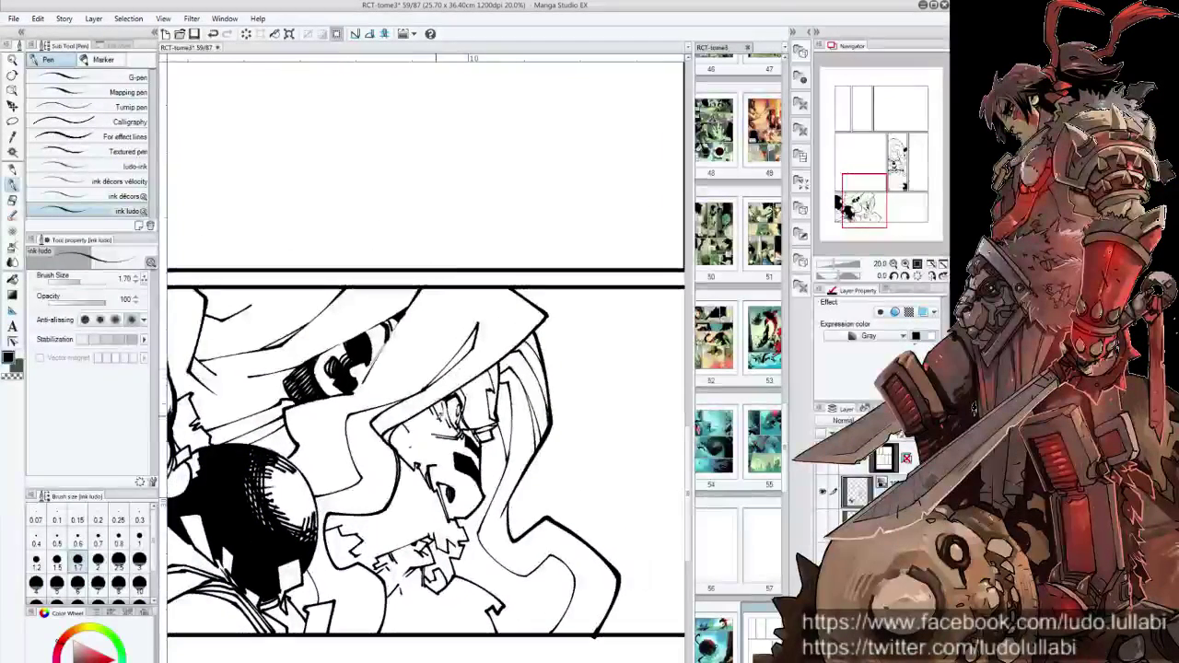
{"action": "left_click_drag", "start_coordinate": [444, 385], "coordinate": [452, 405]}
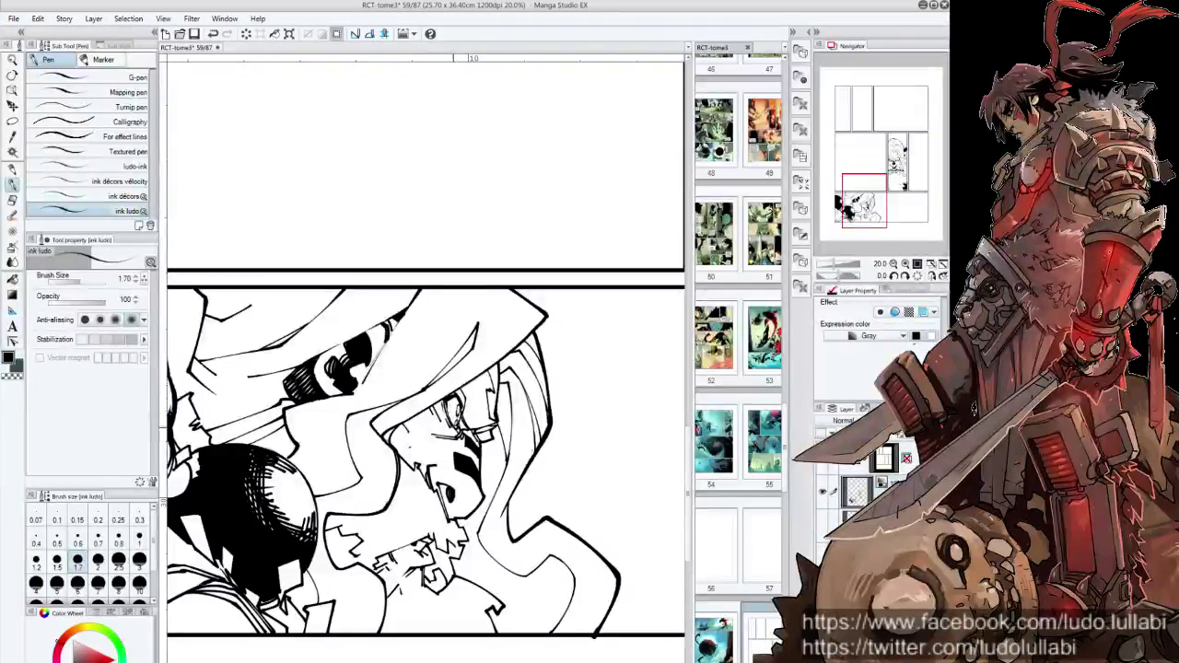
{"action": "mouse_move", "coordinate": [520, 507]}
{"action": "left_mouse_down"}
{"action": "mouse_move", "coordinate": [562, 443]}
{"action": "mouse_move", "coordinate": [554, 516]}
{"action": "mouse_move", "coordinate": [417, 521]}
{"action": "left_mouse_up"}
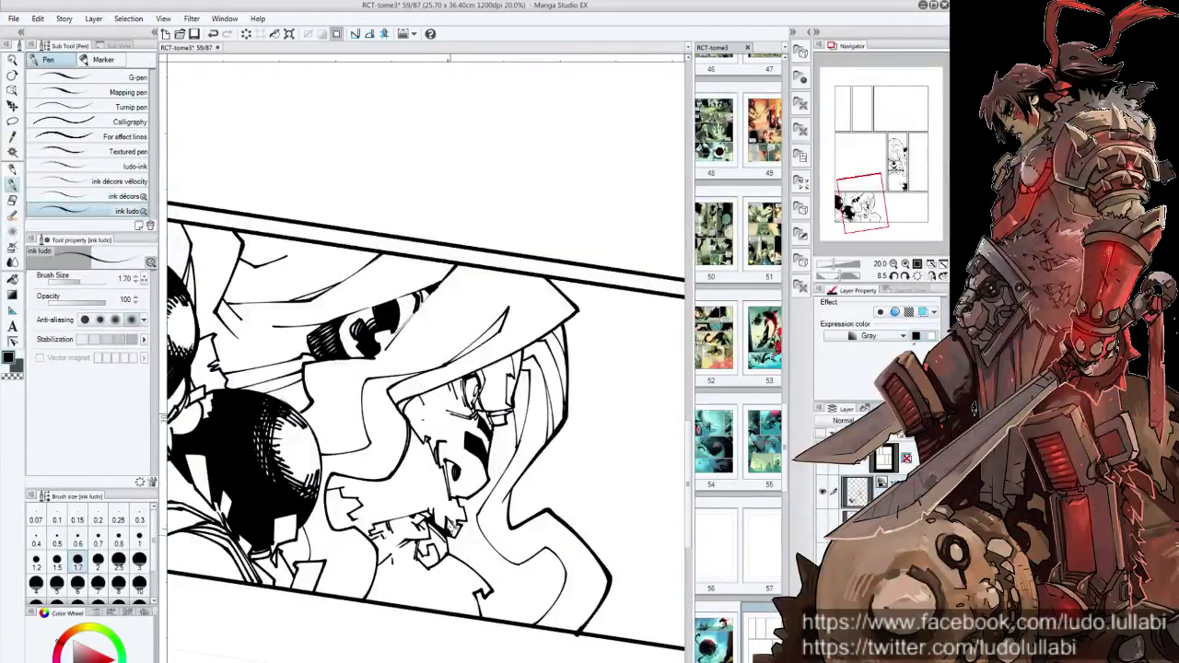
{"action": "left_click_drag", "start_coordinate": [446, 522], "coordinate": [457, 536]}
{"action": "key", "text": "ctrl+at"}
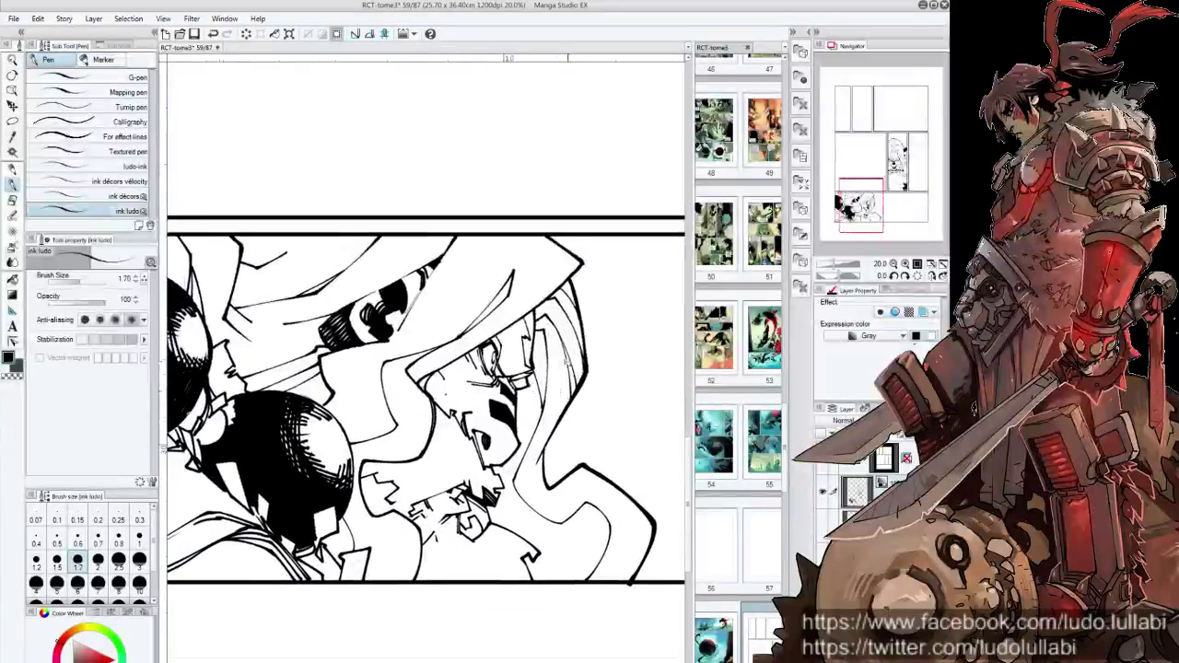
{"action": "key", "text": "ctrl+minus"}
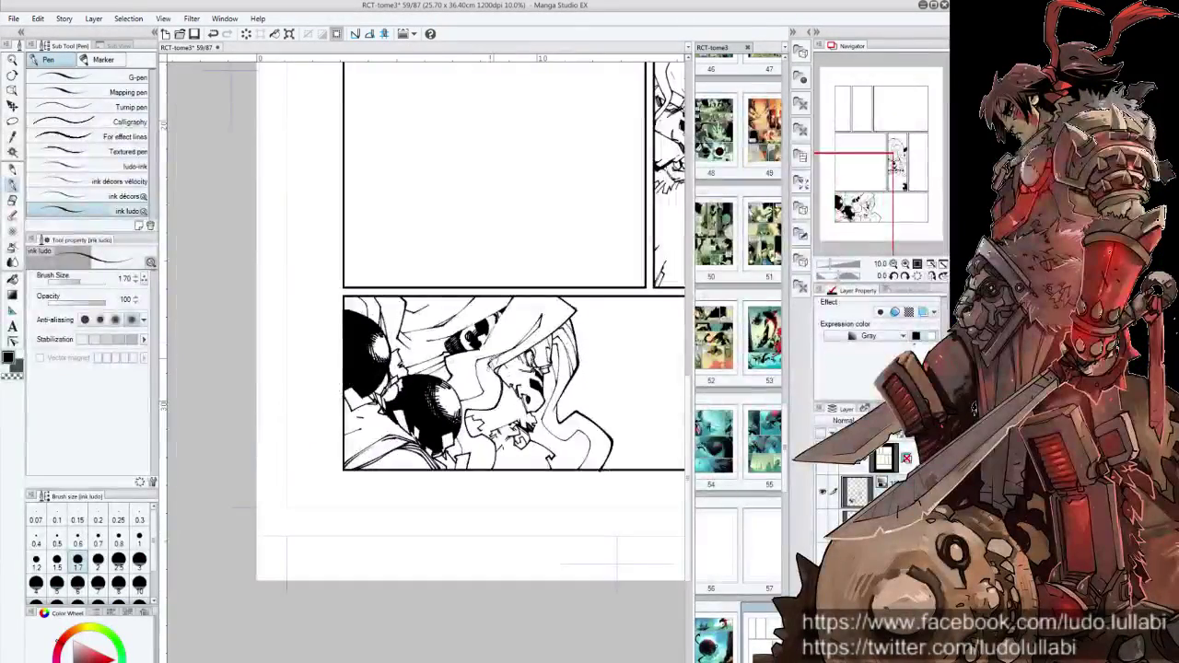
{"action": "key", "text": "ctrl+plus"}
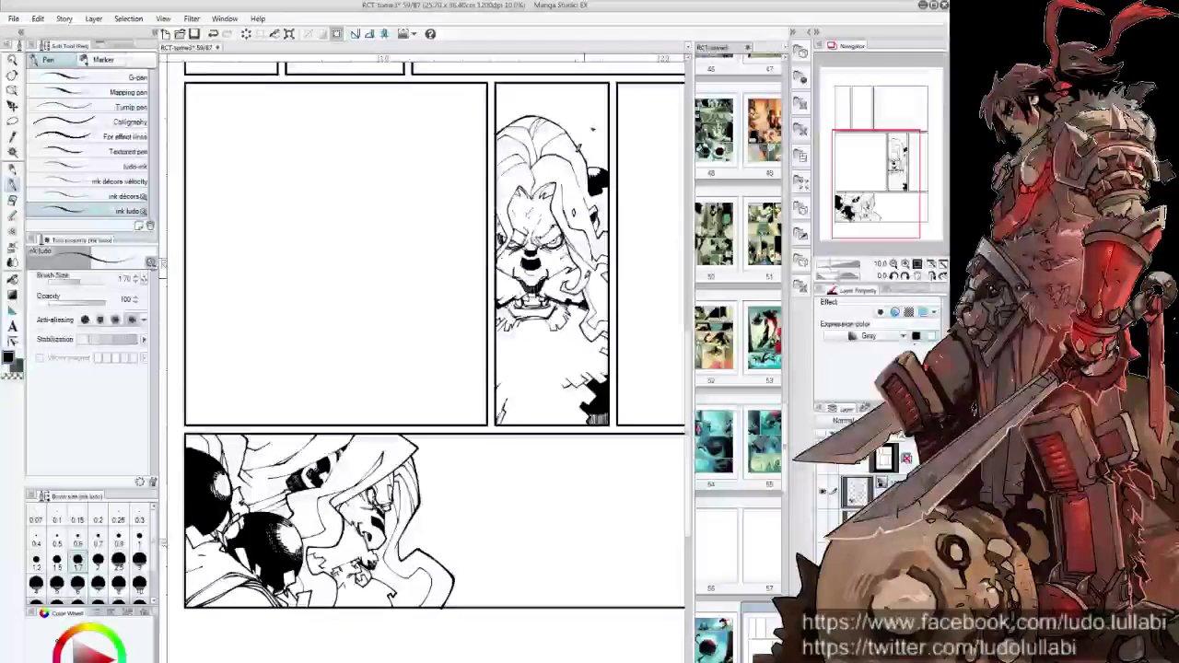
{"action": "scroll", "coordinate": [432, 465], "scroll_direction": "up", "scroll_amount": 1}
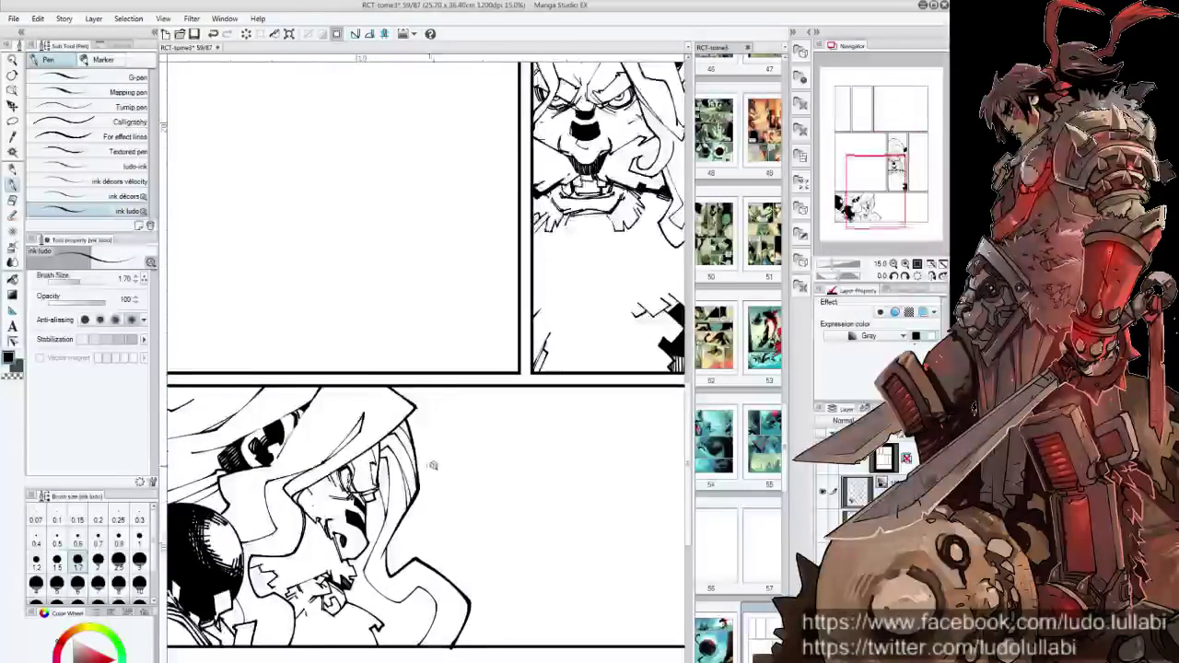
{"action": "scroll", "coordinate": [387, 380], "scroll_direction": "up", "scroll_amount": 1}
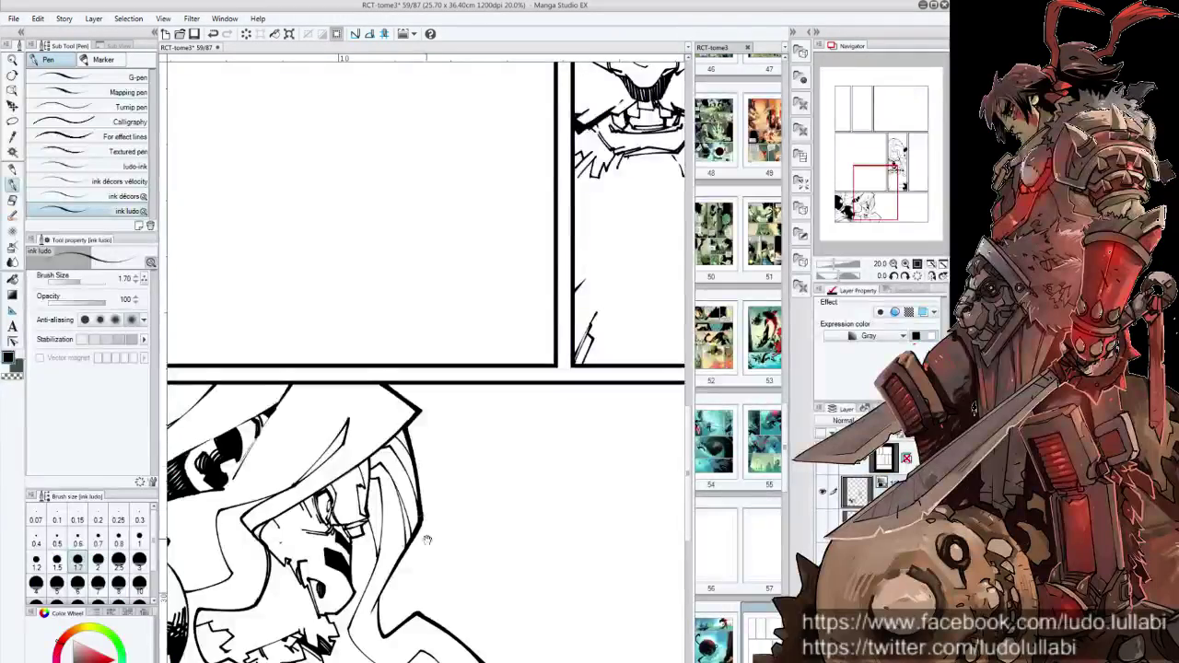
{"action": "left_click_drag", "start_coordinate": [427, 540], "coordinate": [439, 391]}
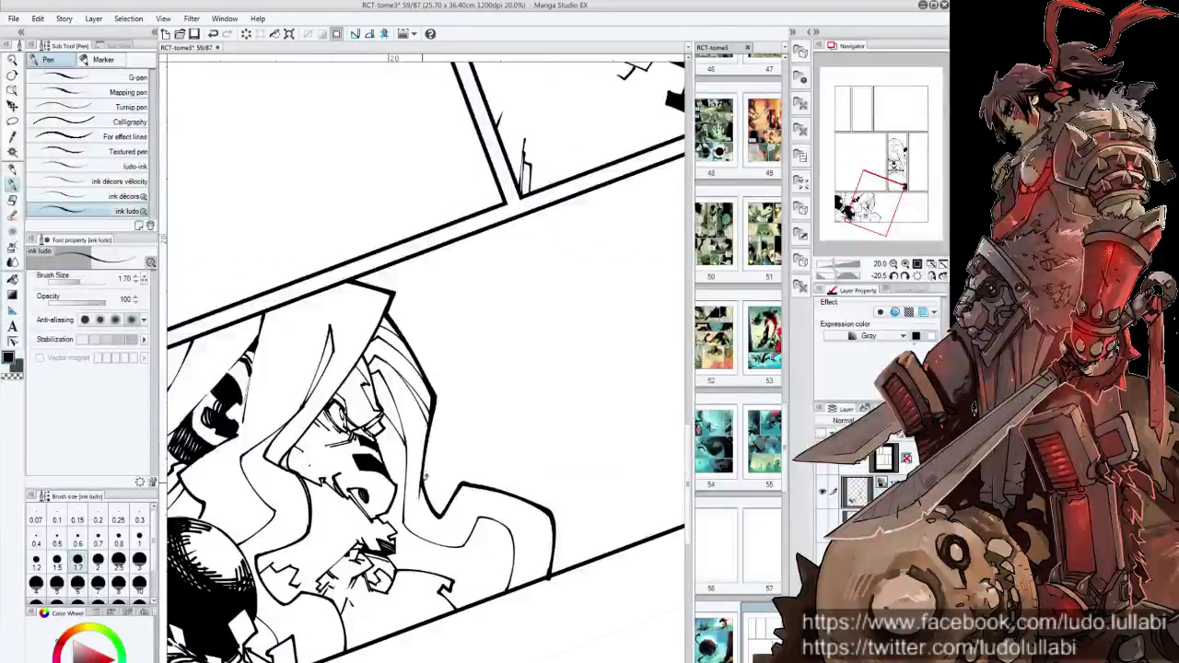
{"action": "left_click_drag", "start_coordinate": [469, 467], "coordinate": [645, 387]}
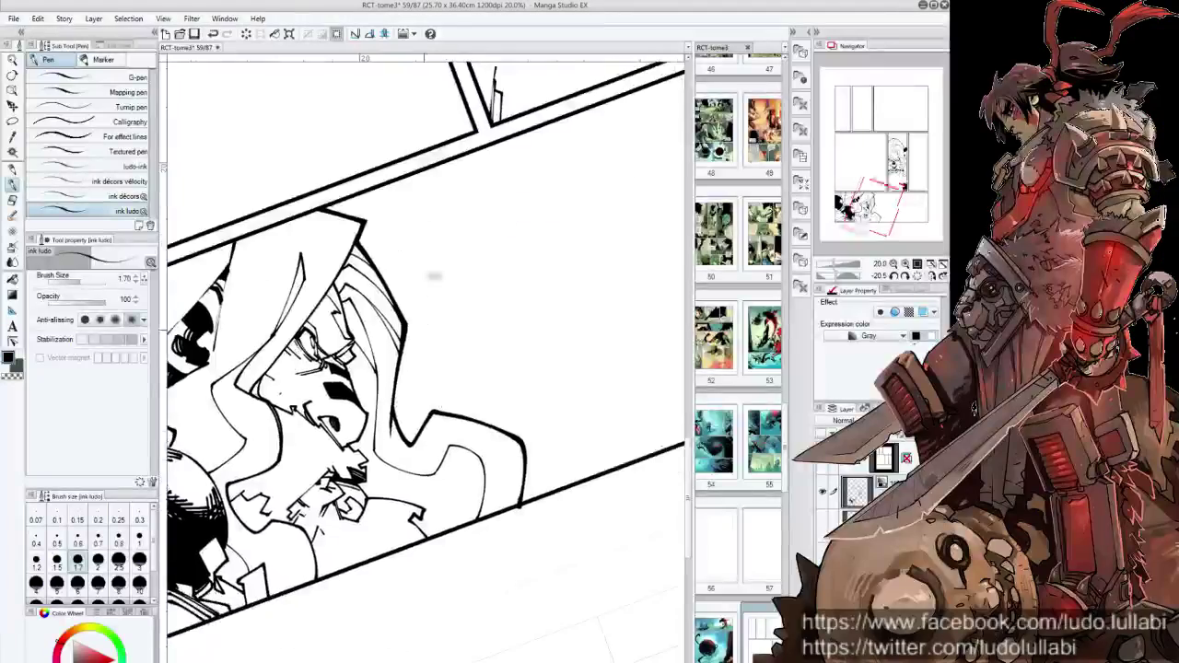
{"action": "mouse_move", "coordinate": [424, 369]}
{"action": "left_mouse_down"}
{"action": "mouse_move", "coordinate": [479, 230]}
{"action": "mouse_move", "coordinate": [416, 406]}
{"action": "left_mouse_up"}
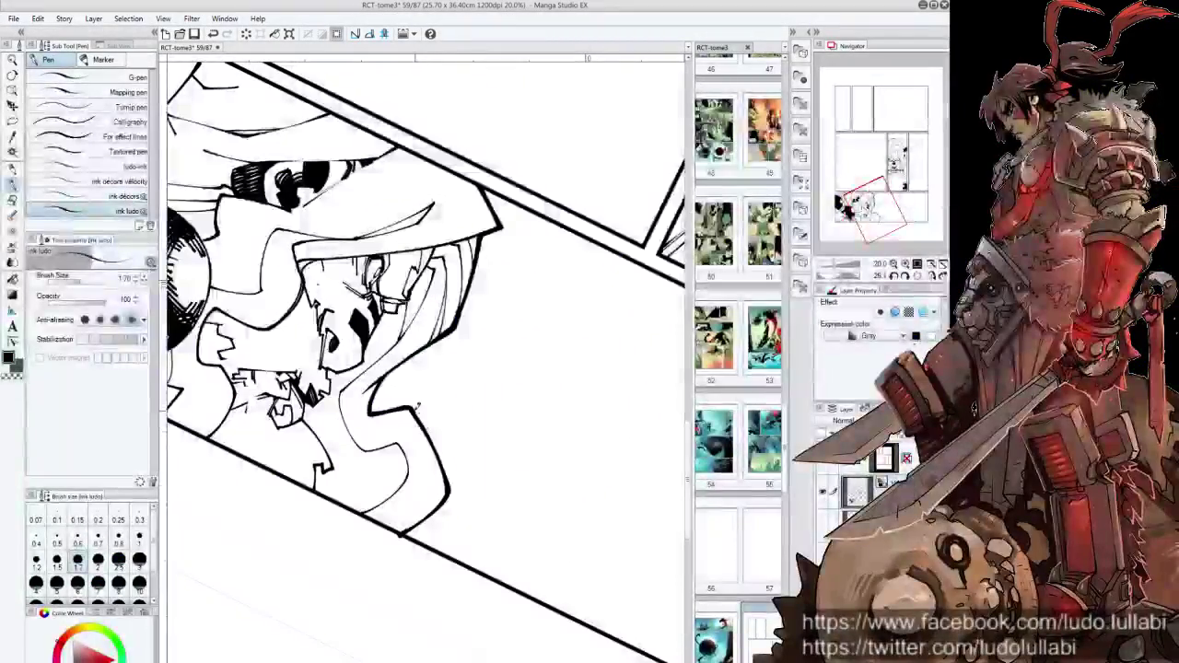
{"action": "mouse_move", "coordinate": [416, 404]}
{"action": "left_mouse_down"}
{"action": "mouse_move", "coordinate": [493, 452]}
{"action": "mouse_move", "coordinate": [503, 516]}
{"action": "mouse_move", "coordinate": [467, 560]}
{"action": "mouse_move", "coordinate": [533, 398]}
{"action": "left_mouse_up"}
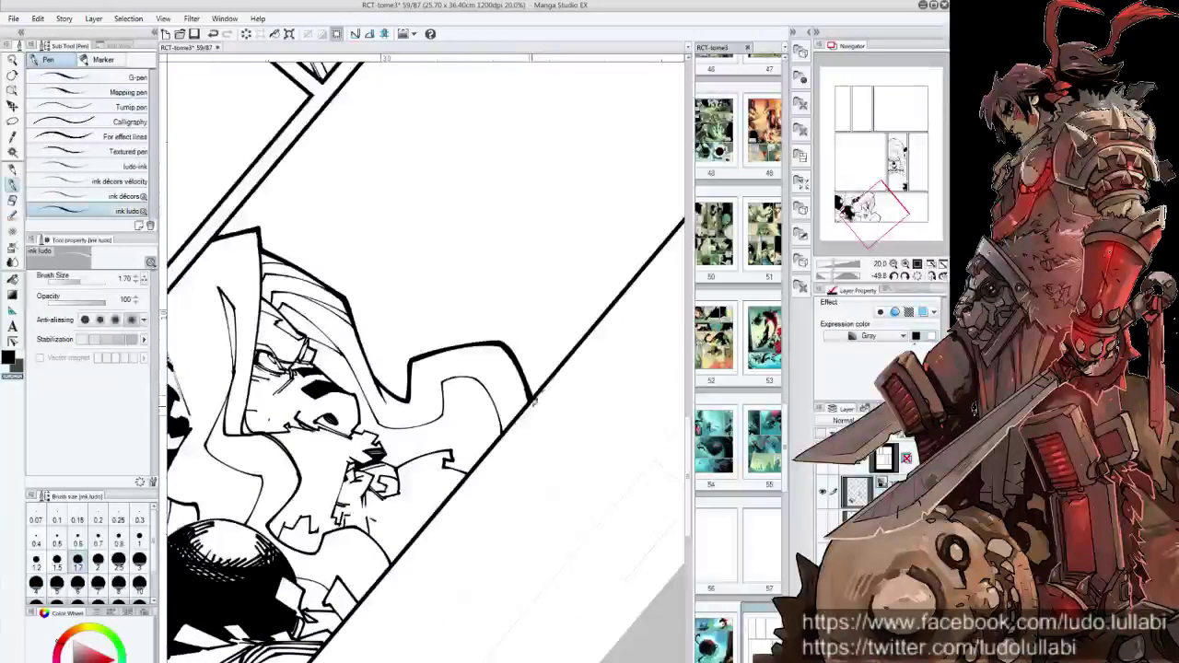
{"action": "key", "text": "at"}
{"action": "left_click", "coordinate": [539, 425], "text": "alt"}
{"action": "scroll", "coordinate": [544, 433], "scroll_direction": "up", "scroll_amount": 2}
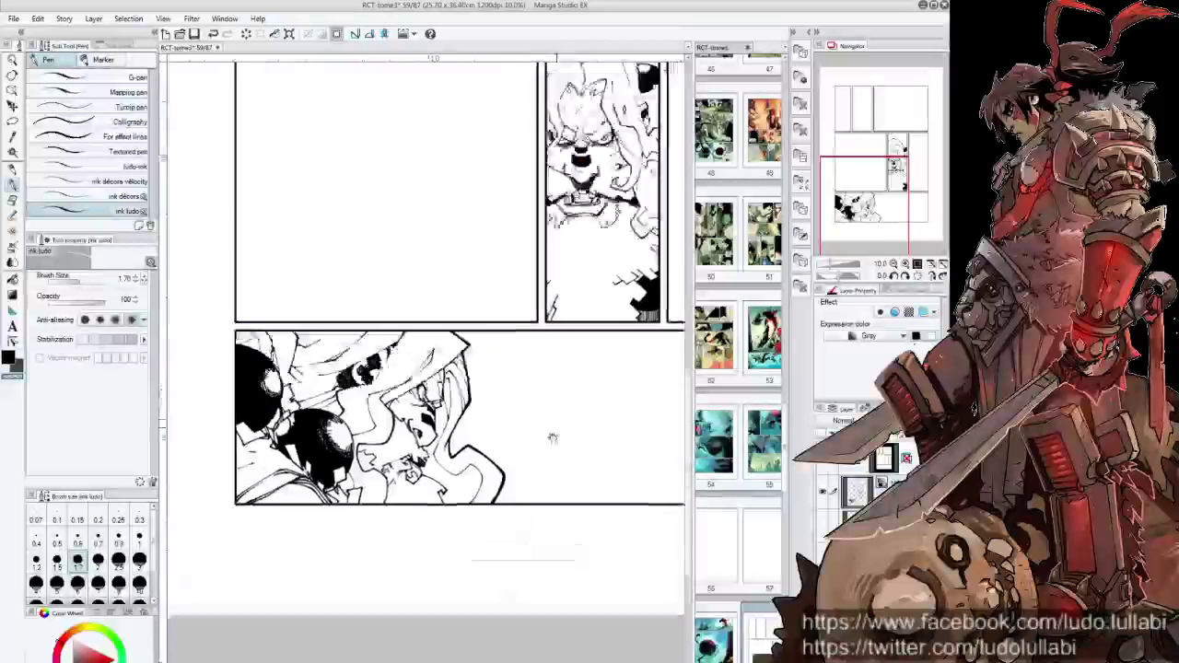
{"action": "scroll", "coordinate": [544, 470], "scroll_direction": "up", "scroll_amount": 5}
{"action": "key", "text": "ctrl+minus"}
{"action": "left_click_drag", "start_coordinate": [584, 399], "coordinate": [559, 410]}
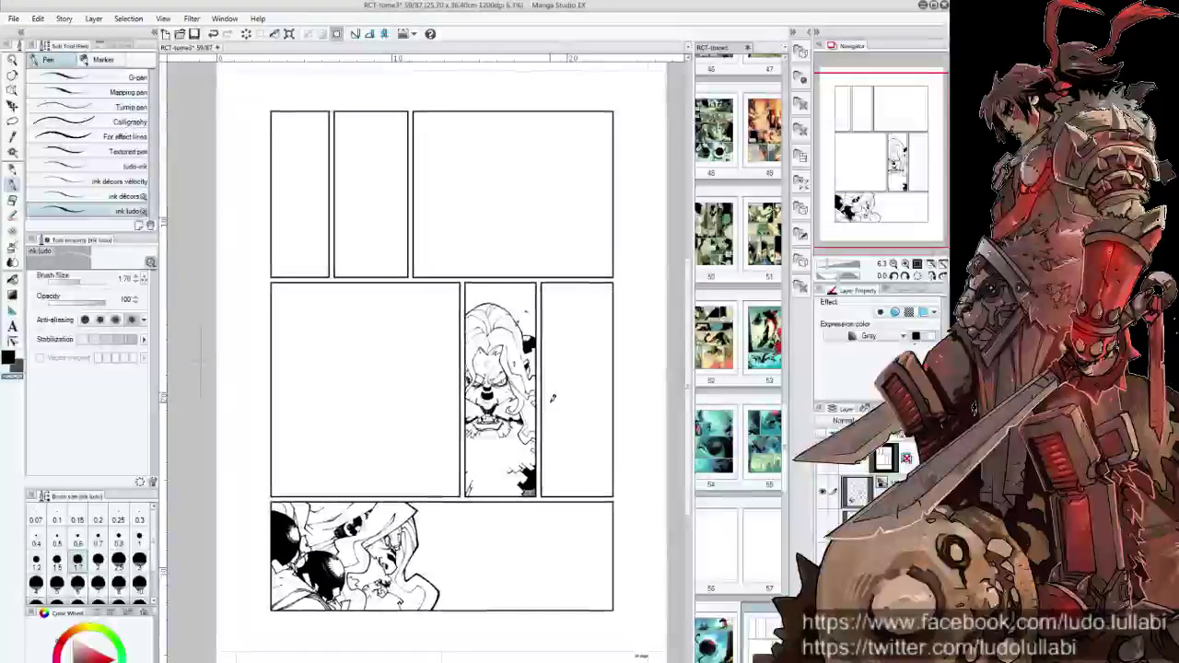